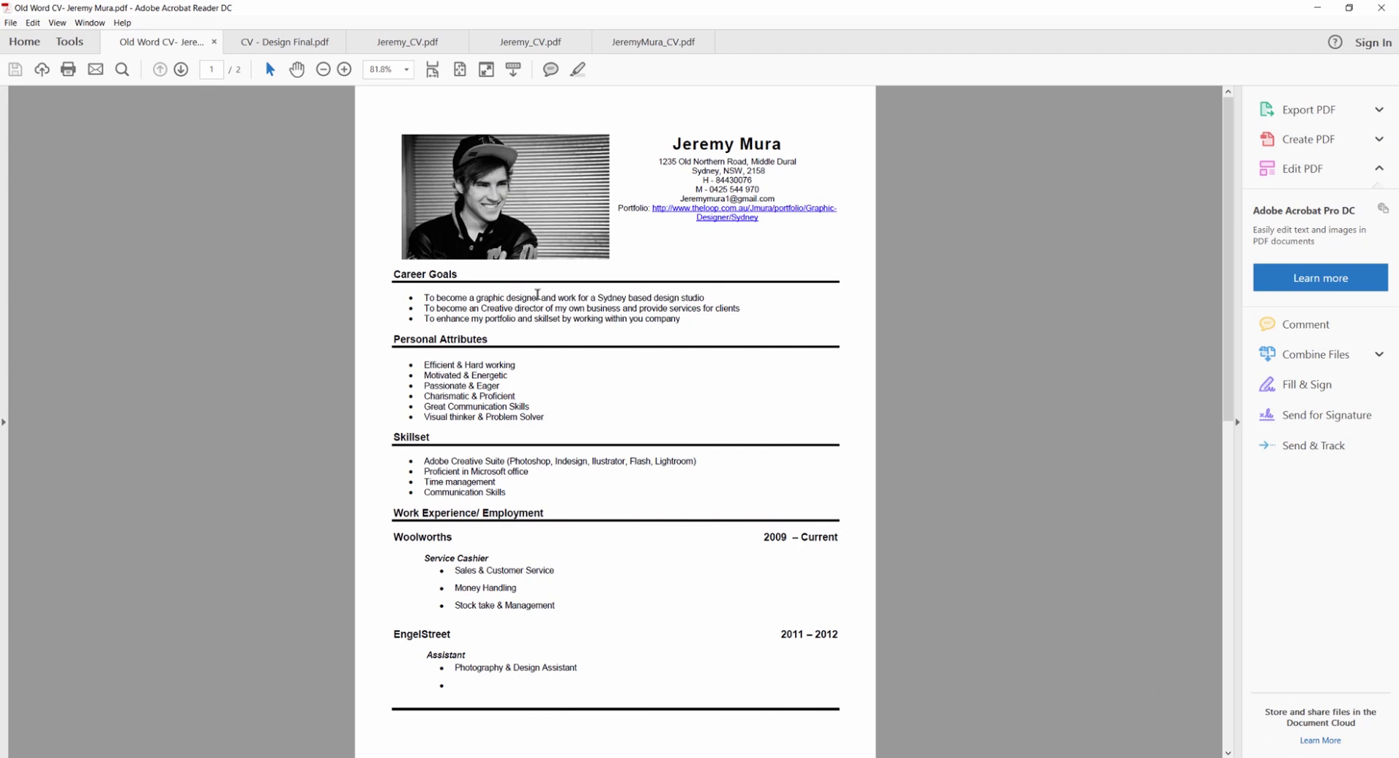
Scroll through the old two-page Word-made CV PDF to review its layout
{"action": "scroll", "coordinate": [257, 252], "scroll_direction": "down", "scroll_amount": 1}
{"action": "scroll", "coordinate": [262, 300], "scroll_direction": "up", "scroll_amount": 1}
{"action": "scroll", "coordinate": [587, 416], "scroll_direction": "down", "scroll_amount": 5}
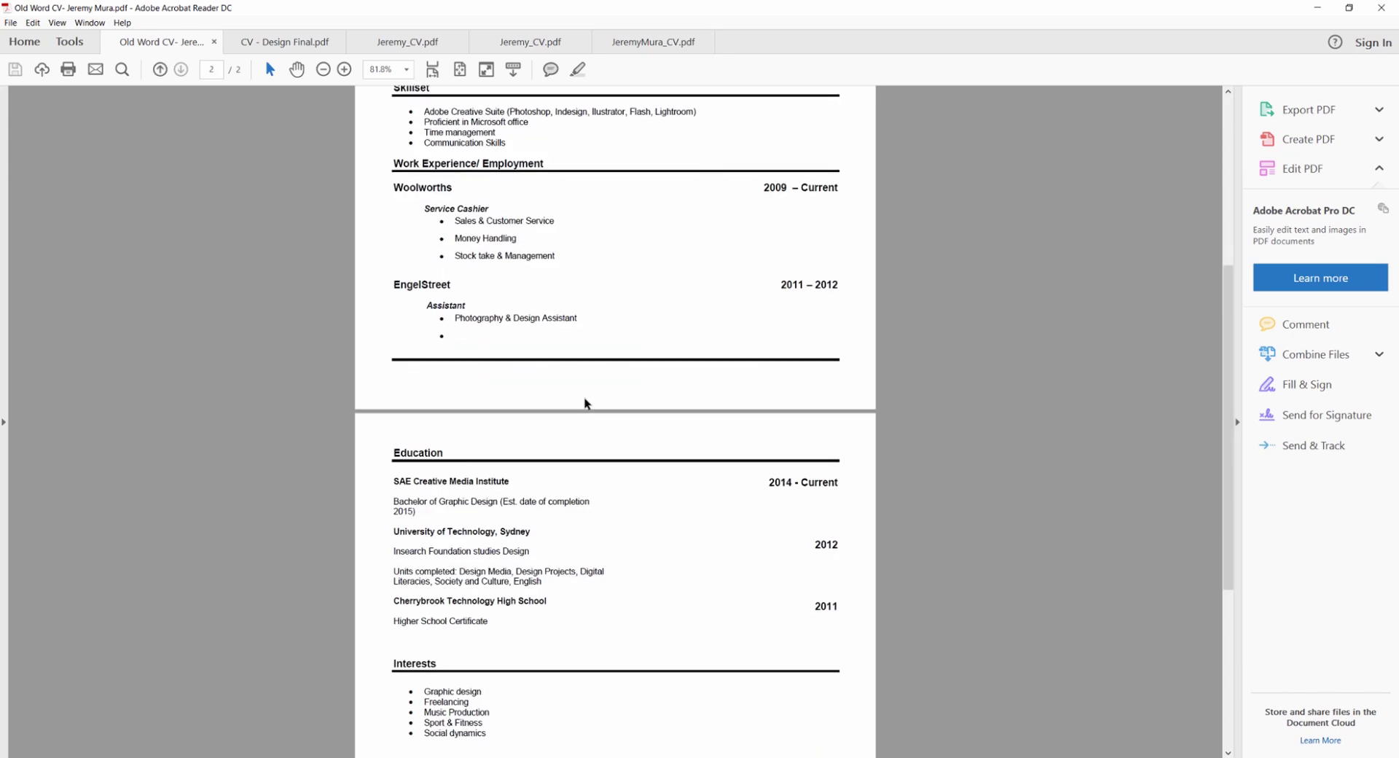
{"action": "scroll", "coordinate": [605, 400], "scroll_direction": "down", "scroll_amount": 4}
{"action": "scroll", "coordinate": [656, 493], "scroll_direction": "up", "scroll_amount": 9}
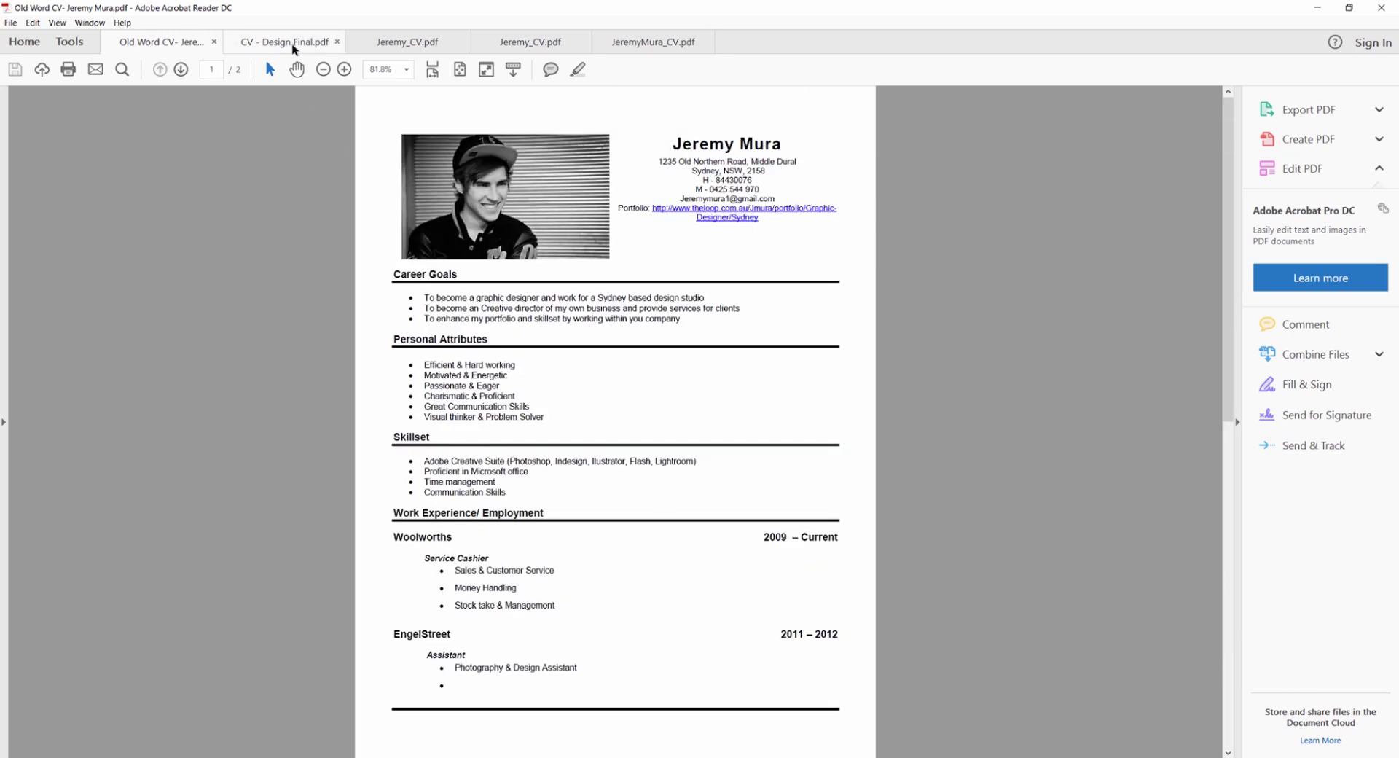
Browse the example CVs in turn: CV - Design Final, the grey minimalist CV and the last one
{"action": "left_click", "coordinate": [288, 46]}
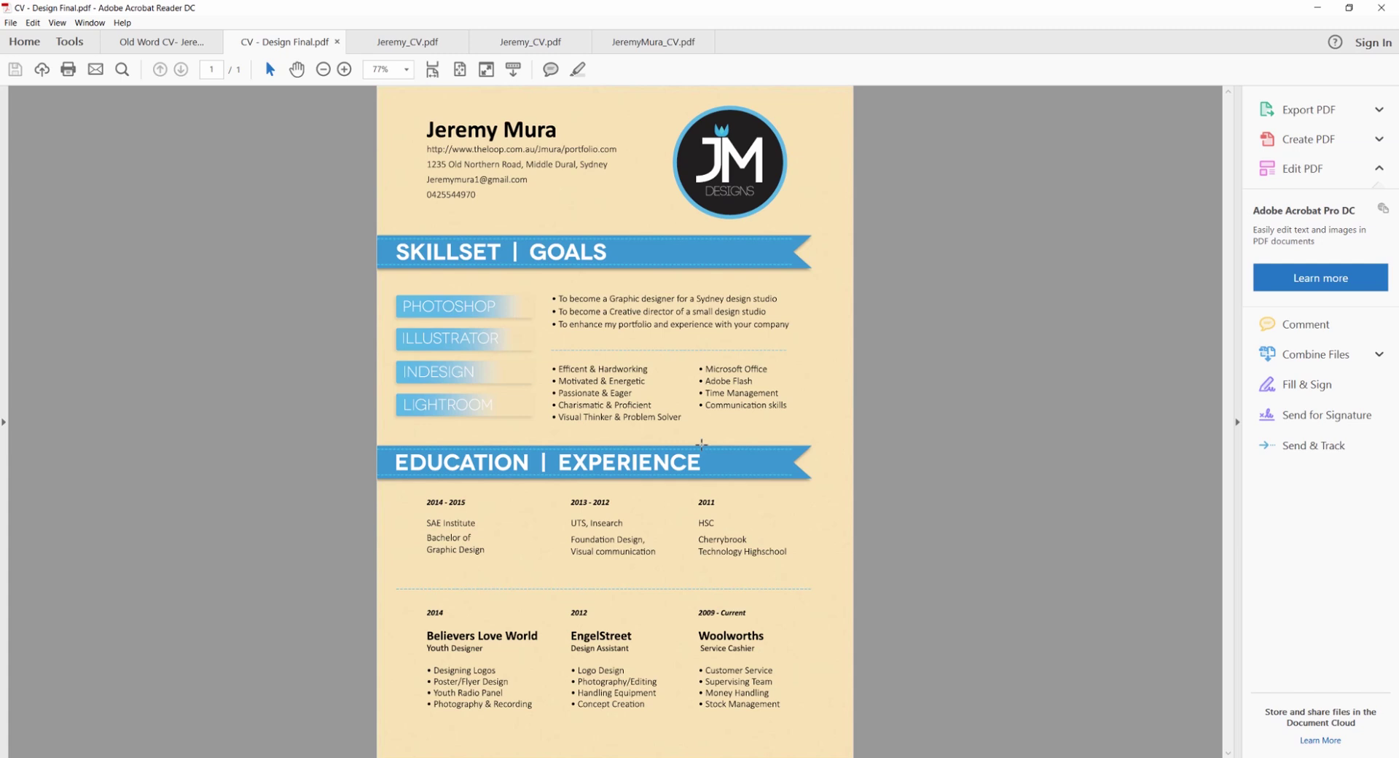
{"action": "left_click", "coordinate": [392, 43]}
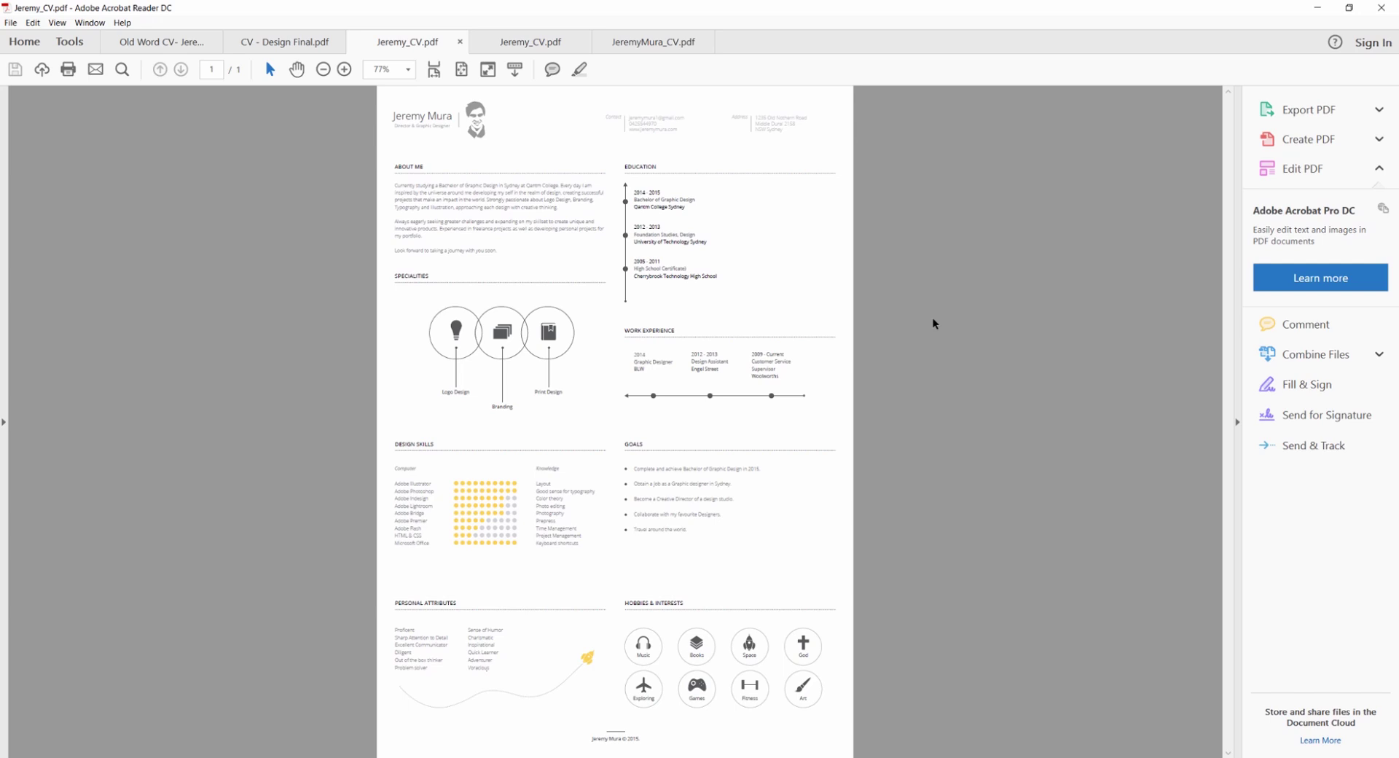
{"action": "key", "text": "ctrl+Tab"}
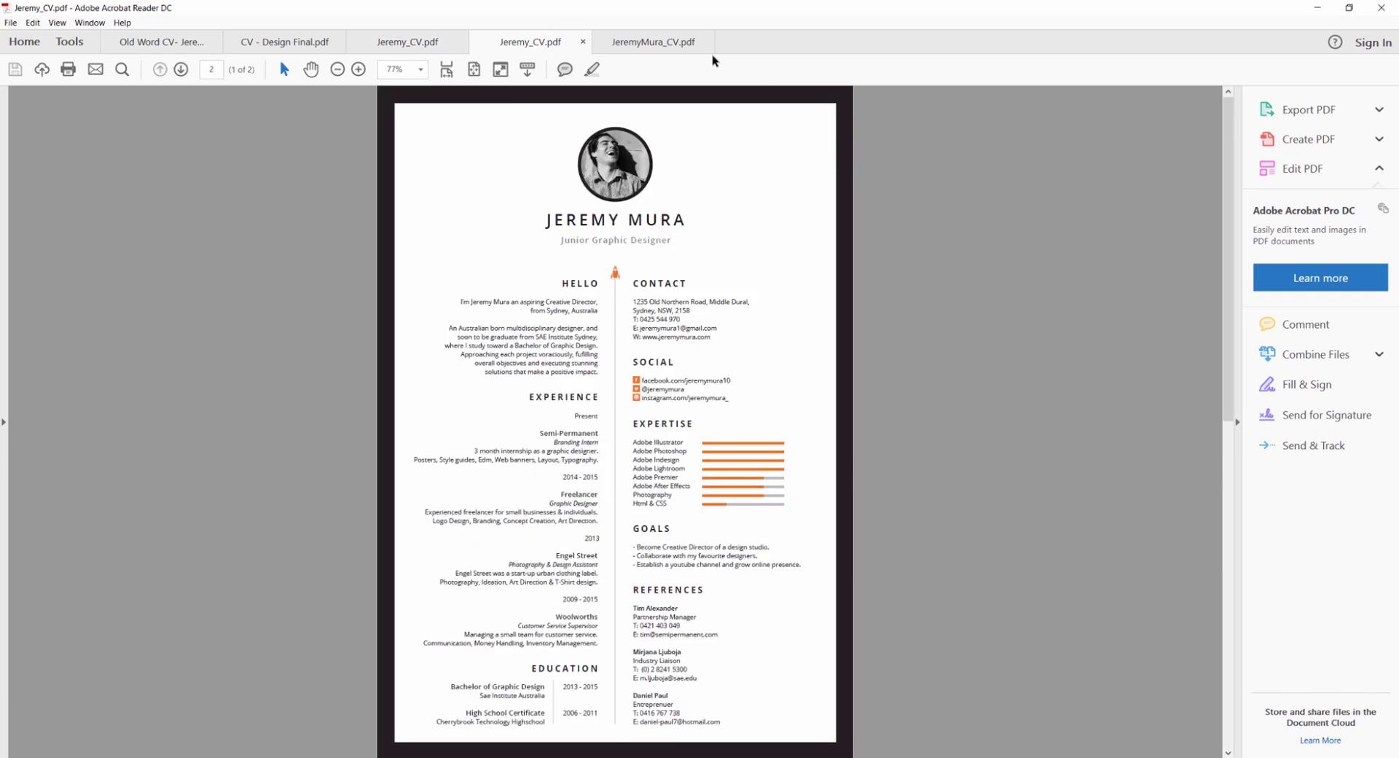
{"action": "left_click", "coordinate": [663, 41]}
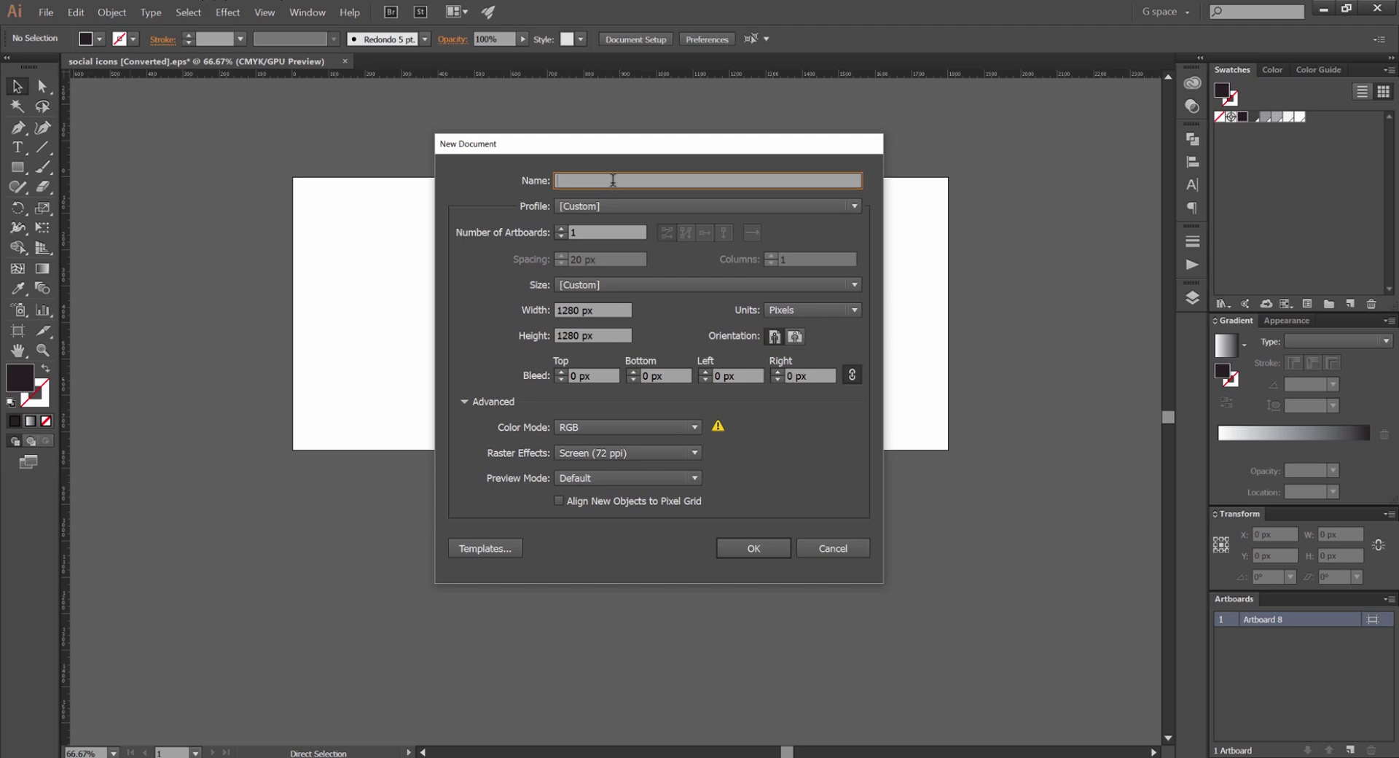
Name the new document 'My Resume' and choose the Print profile
{"action": "type", "text": "Resume"}
{"action": "key", "text": "ctrl+a"}
{"action": "type", "text": "My Resume"}
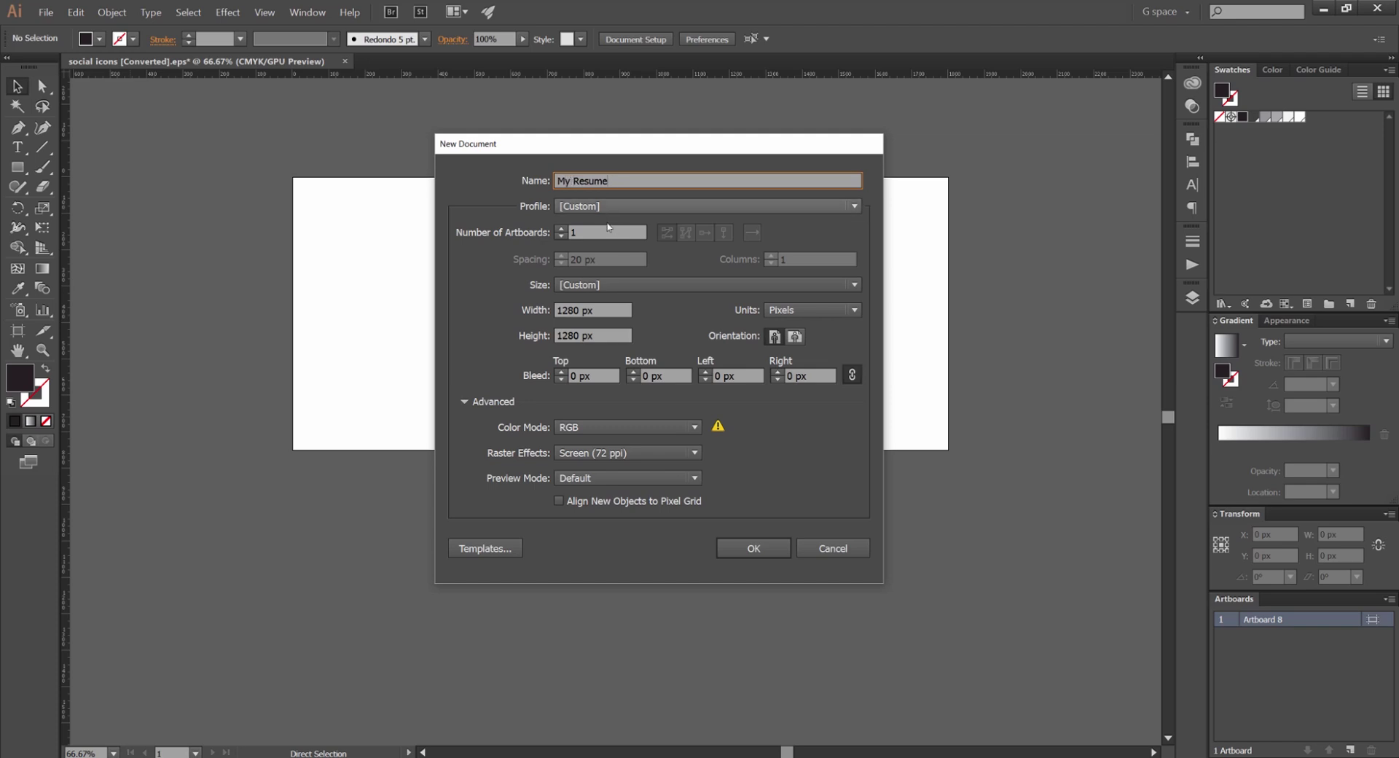
{"action": "left_click", "coordinate": [612, 207]}
{"action": "left_click", "coordinate": [609, 223]}
{"action": "key", "text": "Down"}
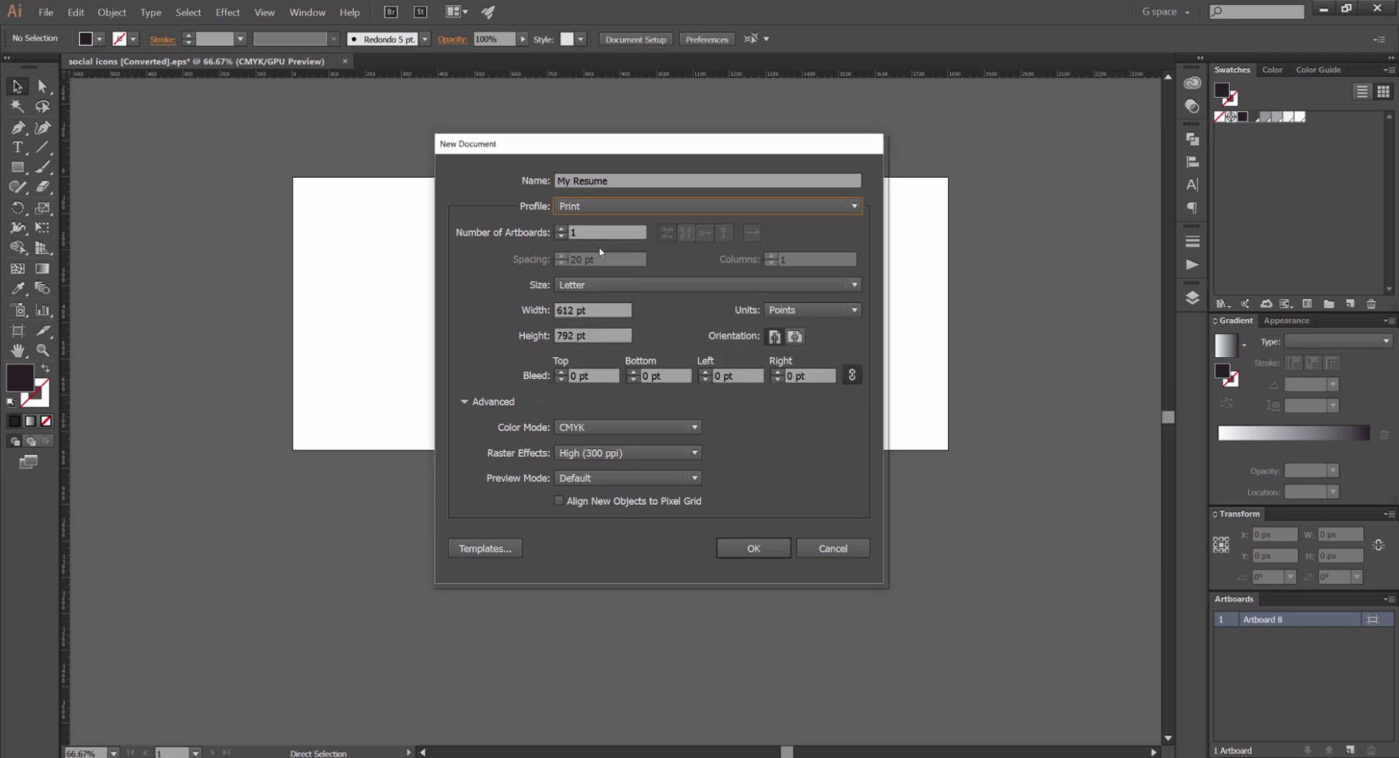
Set the page to A4 in millimetres (210 × 297 mm) with a 3 mm bleed on every side
{"action": "left_click", "coordinate": [601, 285]}
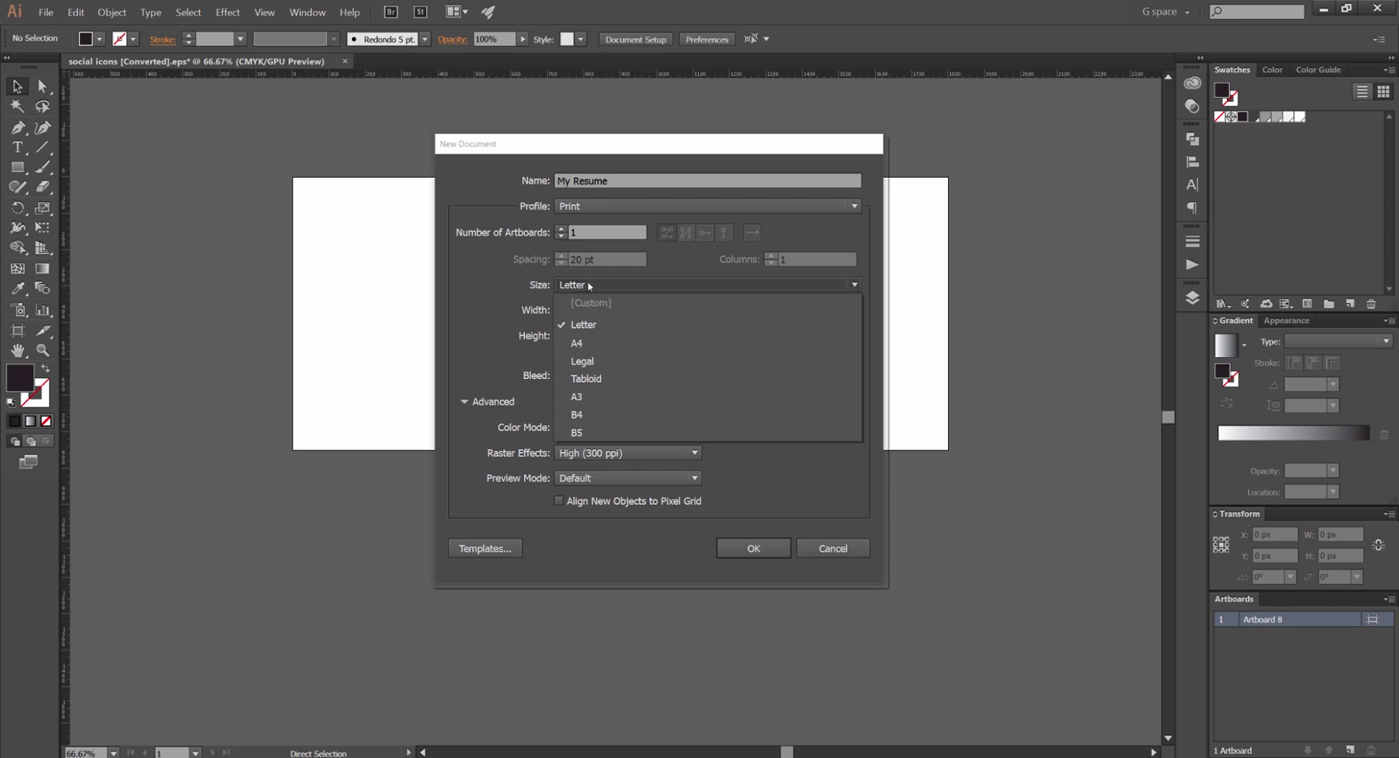
{"action": "left_click", "coordinate": [598, 342]}
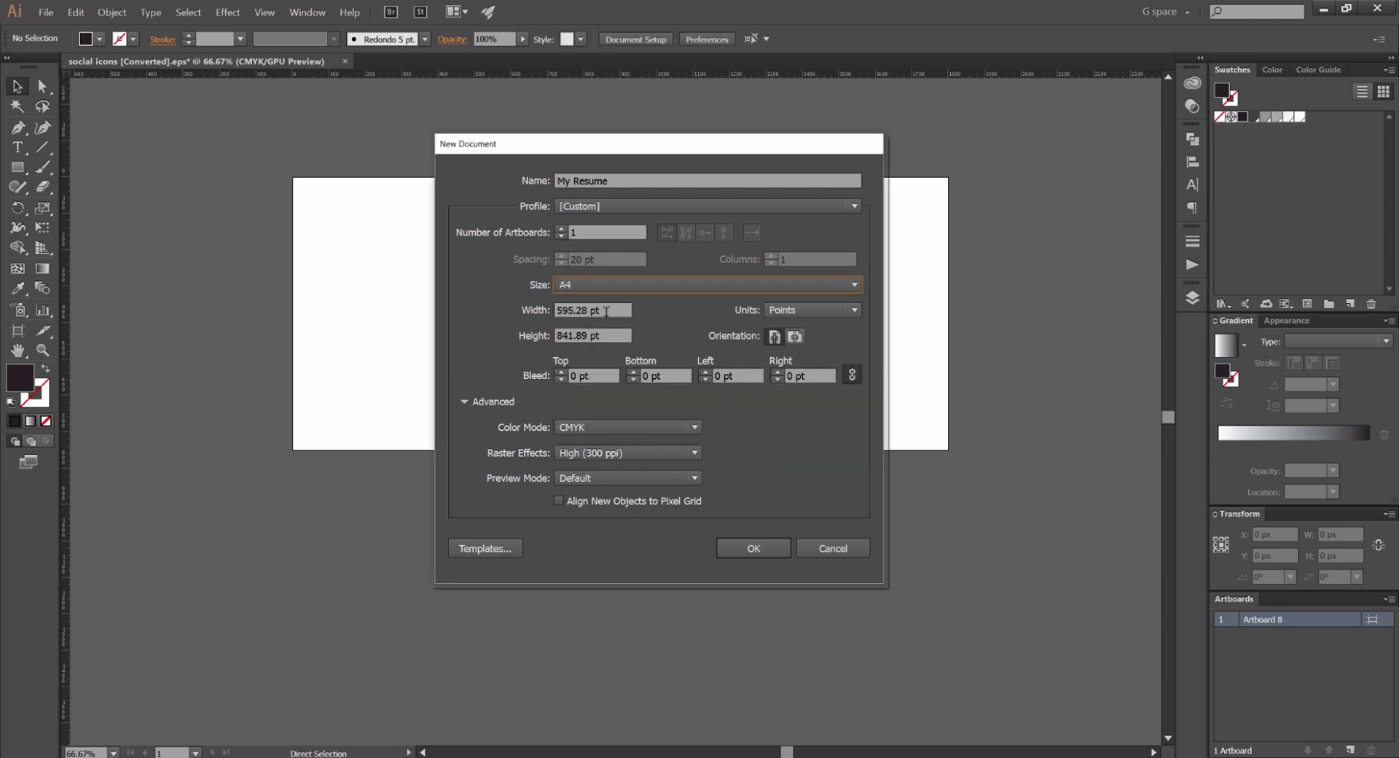
{"action": "left_click", "coordinate": [786, 310]}
{"action": "left_click", "coordinate": [789, 382]}
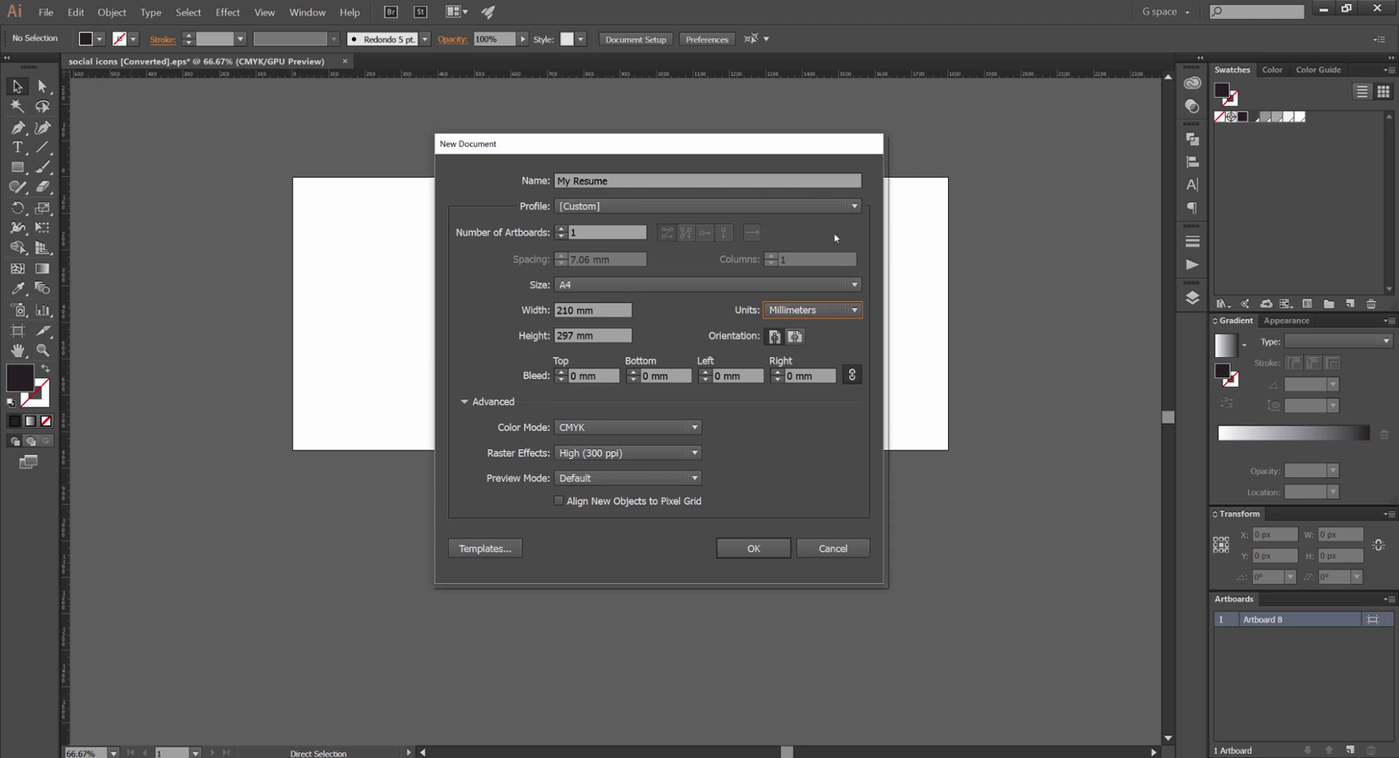
{"action": "left_click_drag", "start_coordinate": [611, 306], "coordinate": [544, 308]}
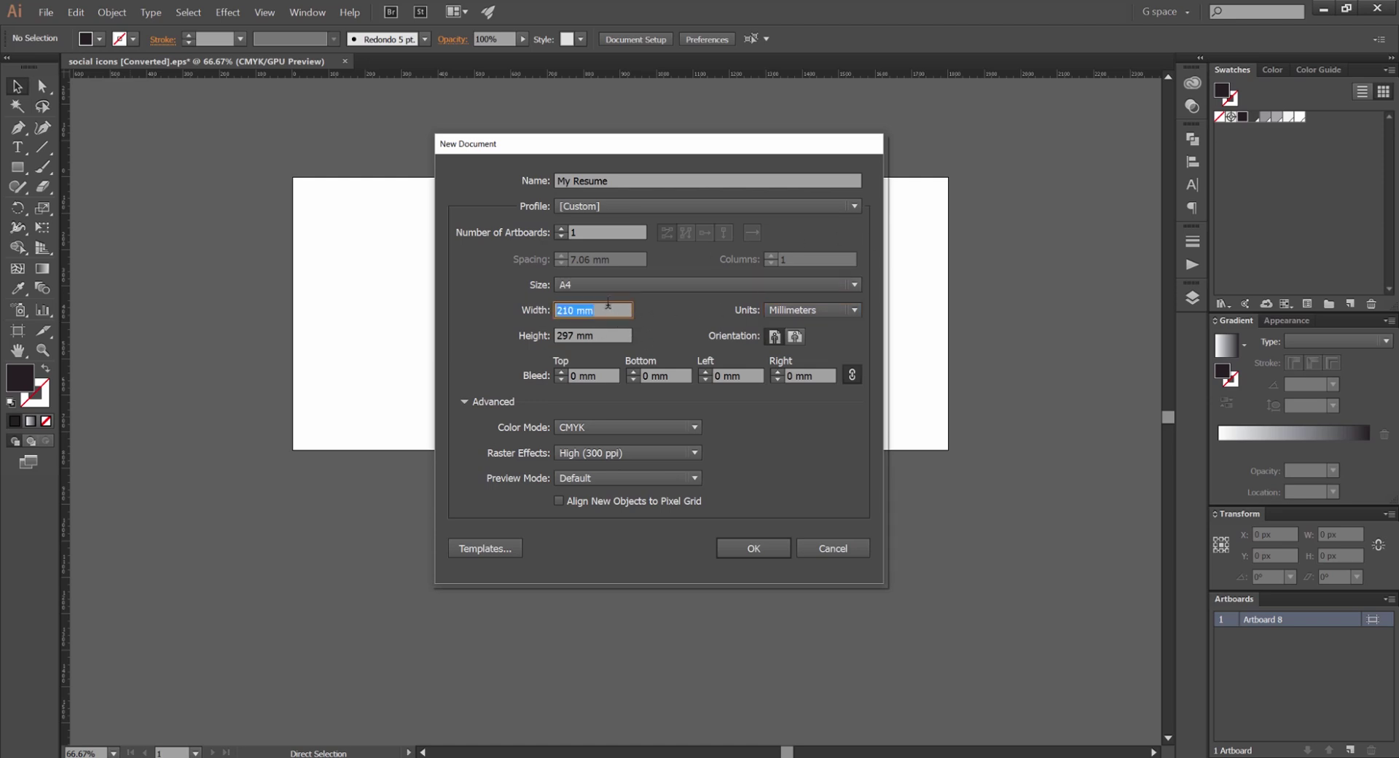
{"action": "left_click", "coordinate": [608, 336]}
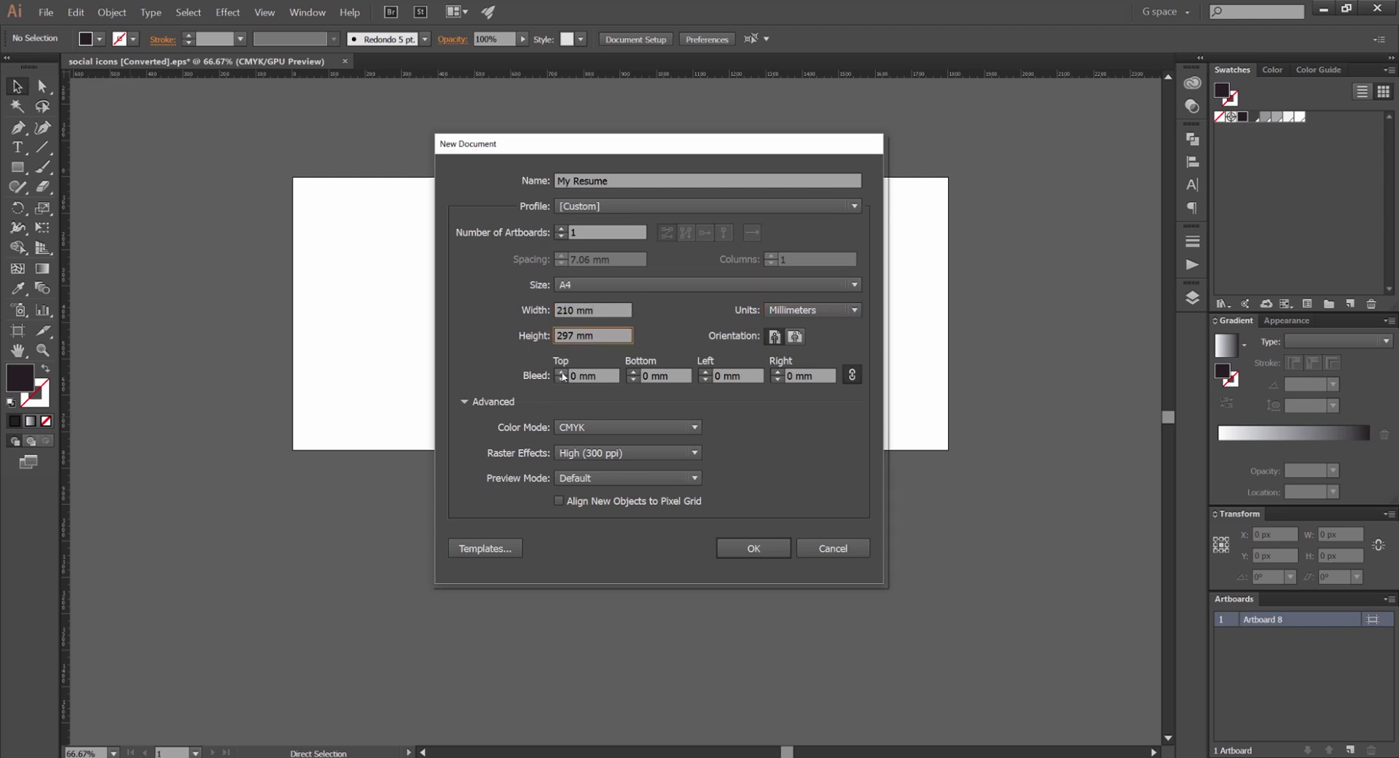
{"action": "left_click", "coordinate": [561, 373]}
{"action": "left_click", "coordinate": [561, 372]}
{"action": "left_click", "coordinate": [562, 373]}
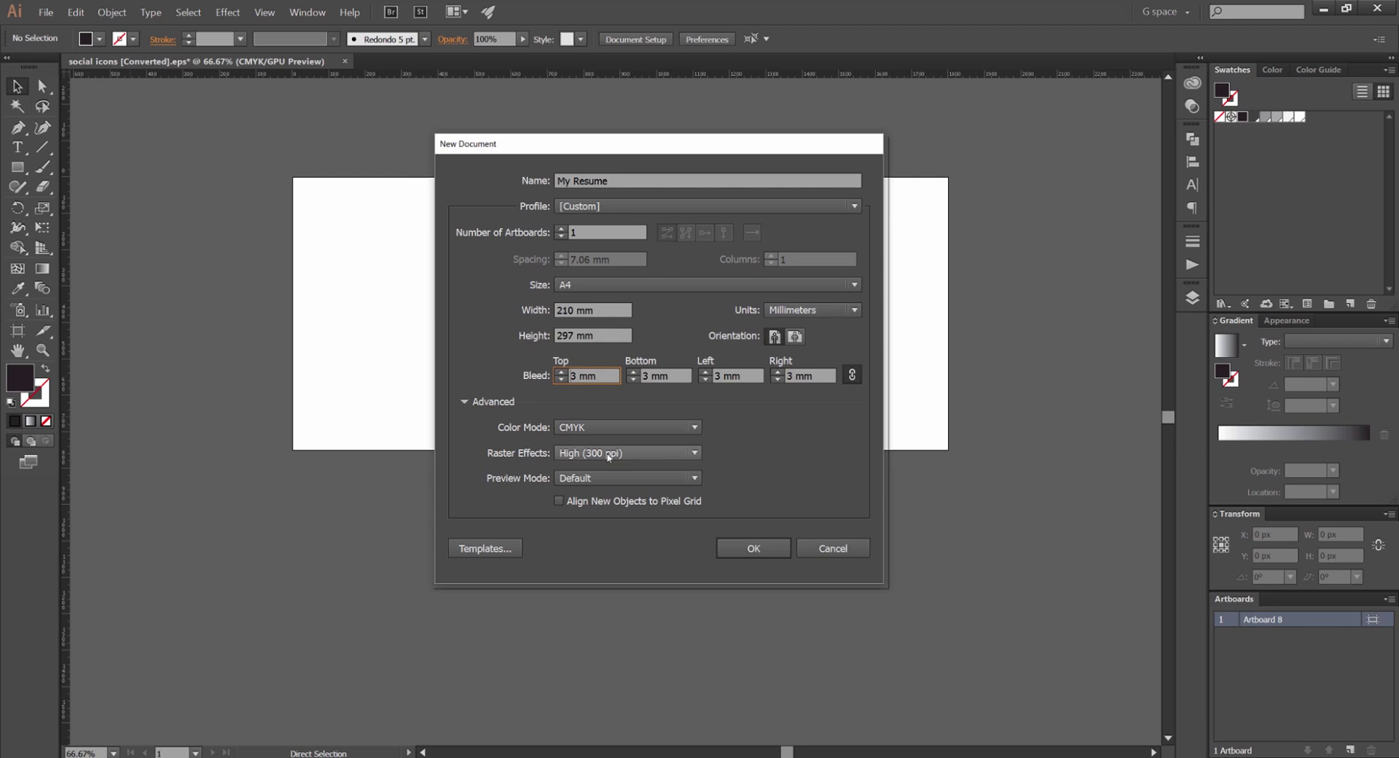
{"action": "left_click", "coordinate": [750, 548]}
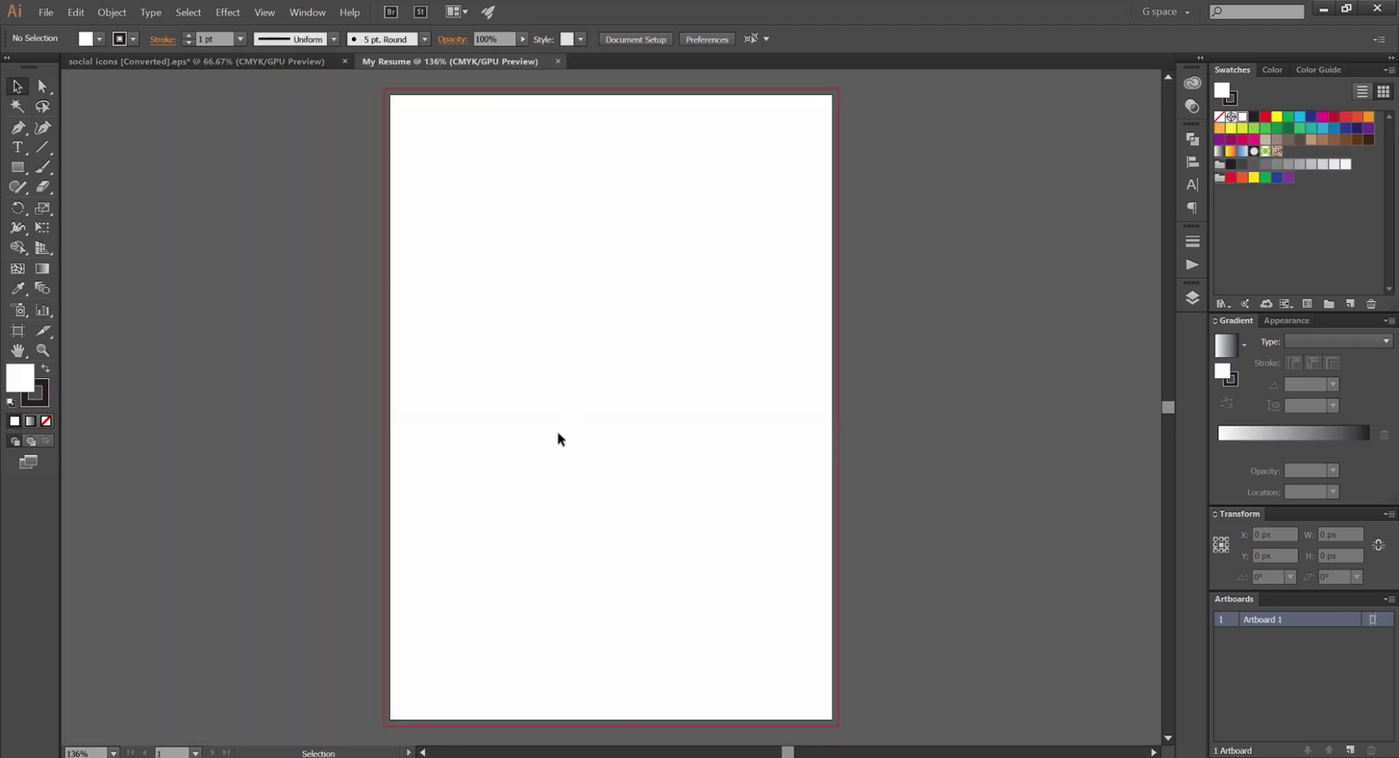
{"action": "scroll", "coordinate": [693, 265], "scroll_direction": "down", "scroll_amount": 1}
{"action": "scroll", "coordinate": [759, 187], "scroll_direction": "up", "scroll_amount": 5}
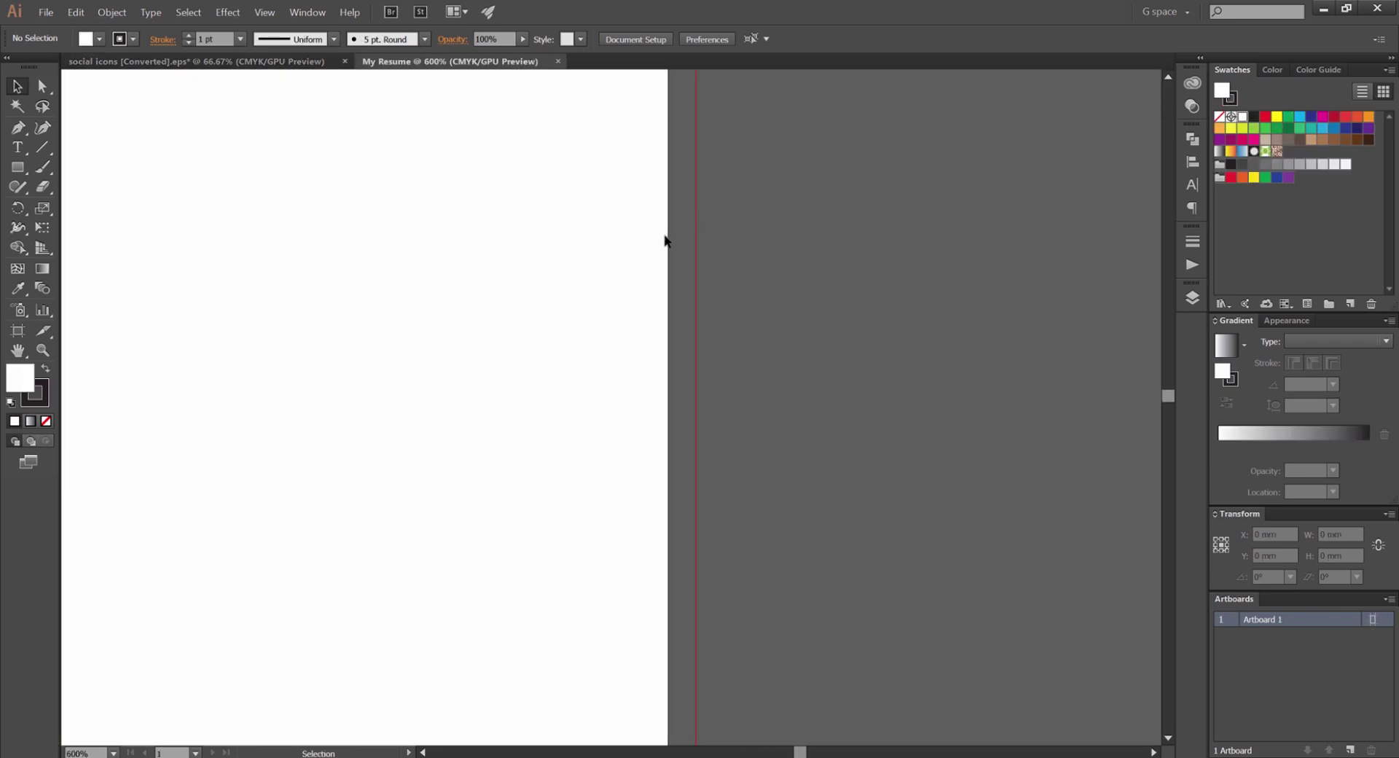
{"action": "scroll", "coordinate": [694, 293], "scroll_direction": "up", "scroll_amount": 3}
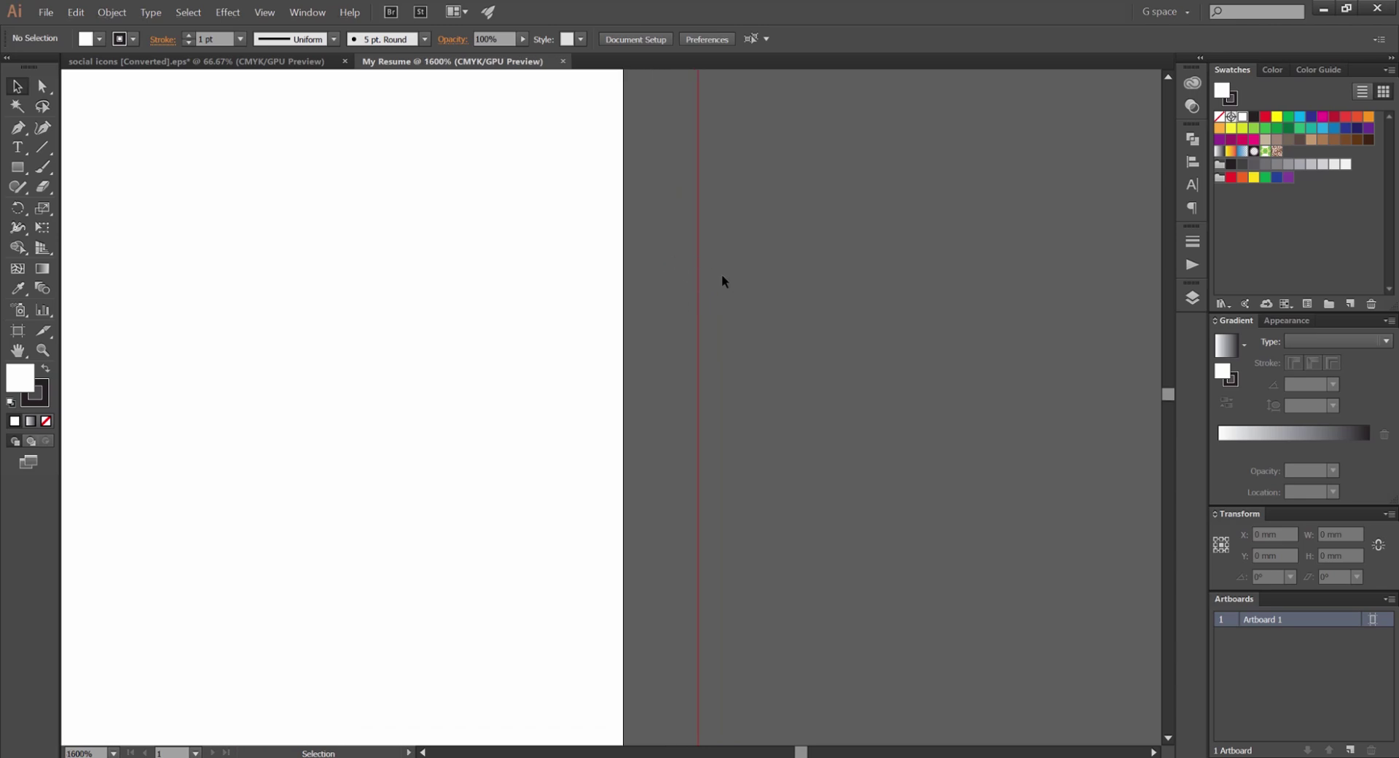
{"action": "scroll", "coordinate": [718, 250], "scroll_direction": "down", "scroll_amount": 5}
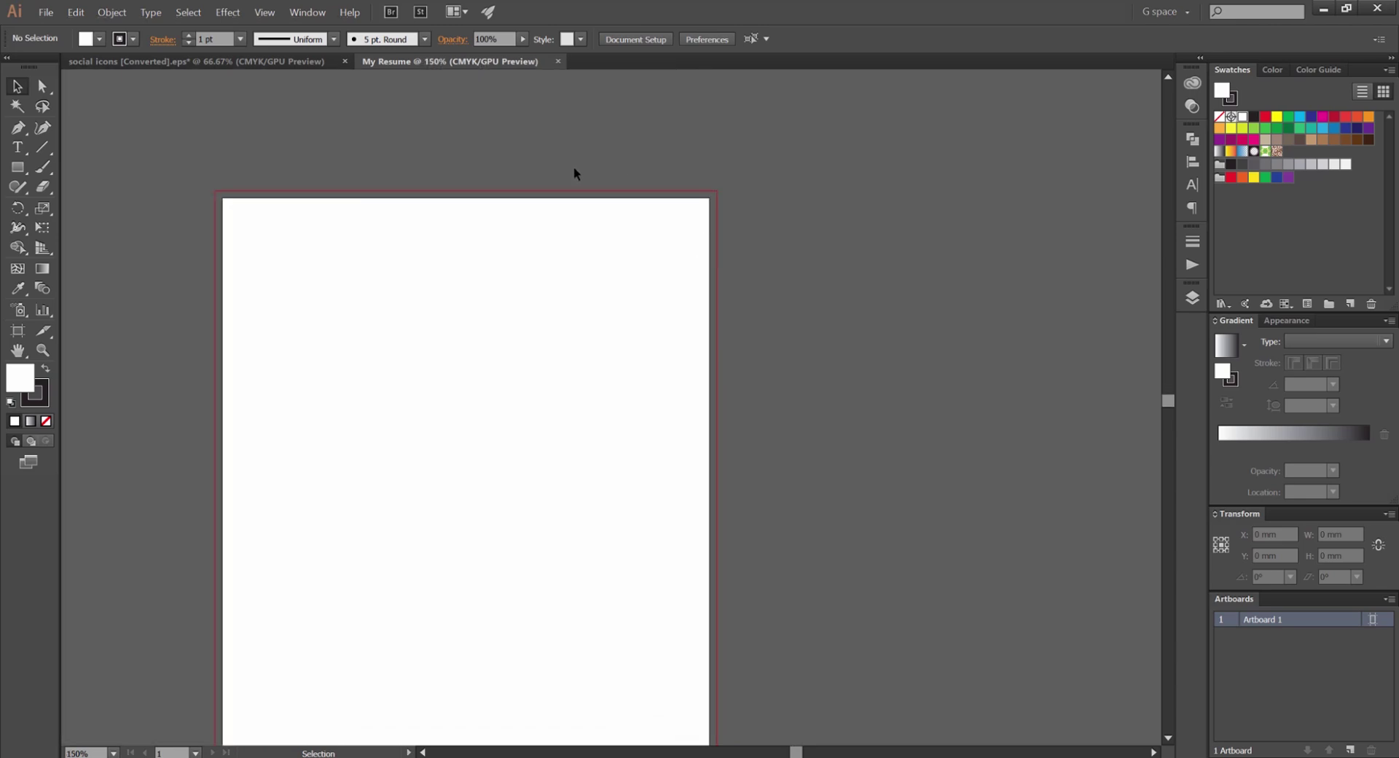
{"action": "left_click_drag", "start_coordinate": [569, 172], "coordinate": [593, 184]}
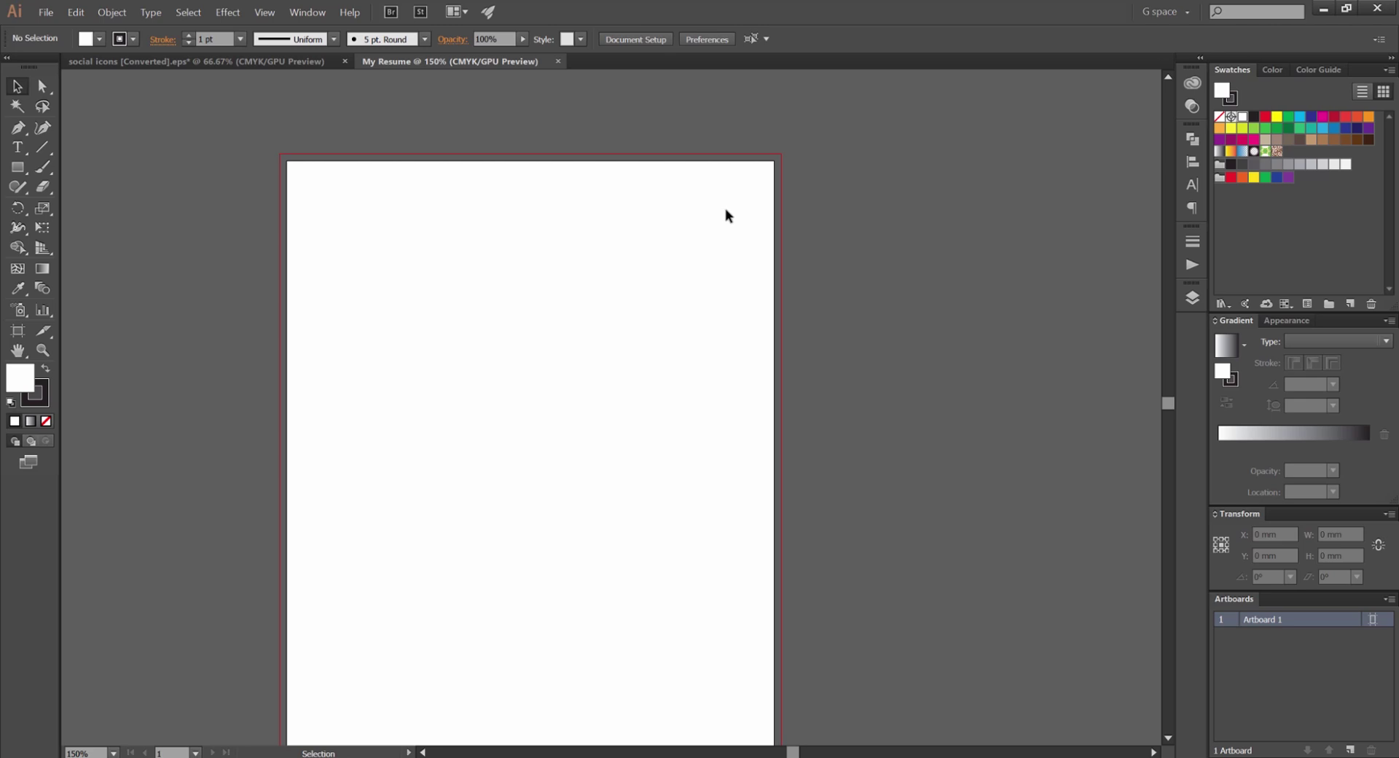
{"action": "scroll", "coordinate": [525, 256], "scroll_direction": "down", "scroll_amount": 2}
{"action": "scroll", "coordinate": [656, 219], "scroll_direction": "up", "scroll_amount": 1}
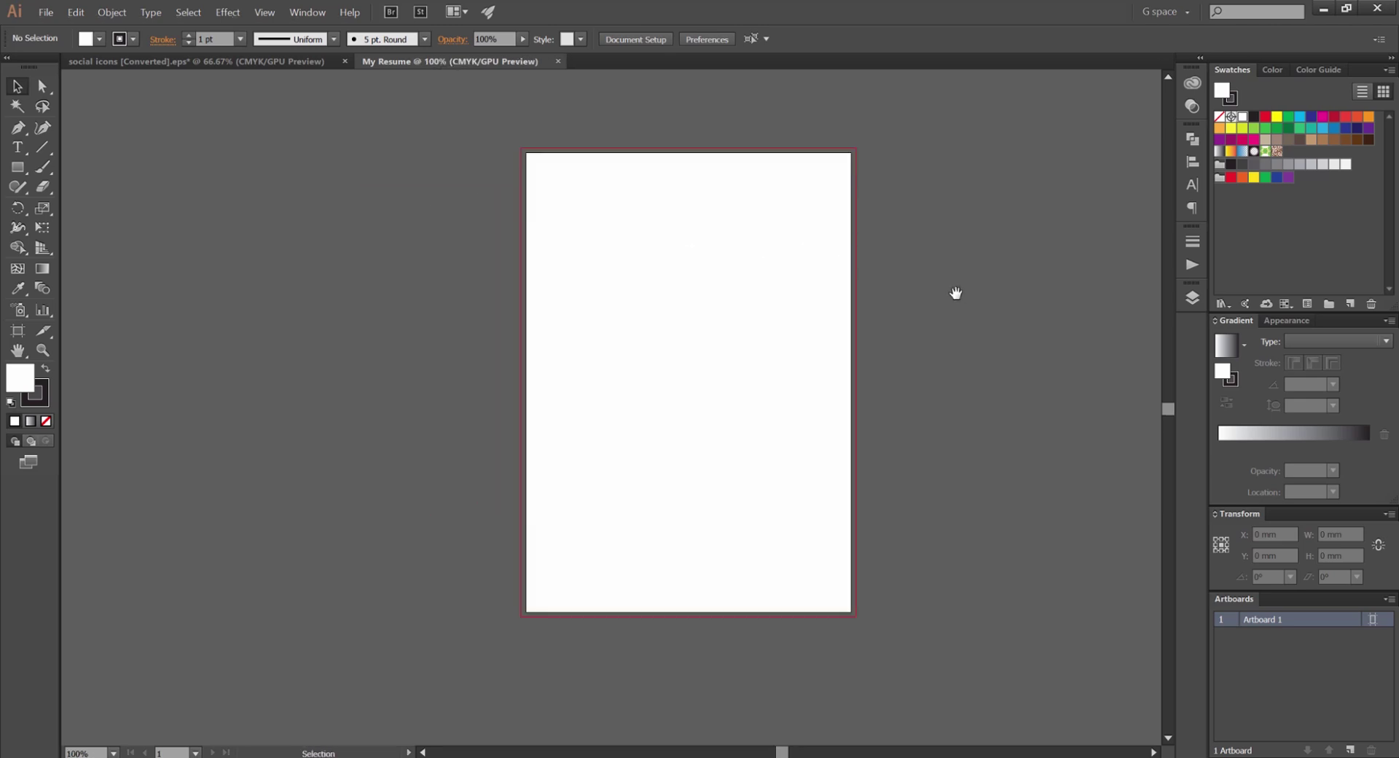
{"action": "left_click_drag", "start_coordinate": [944, 291], "coordinate": [801, 267]}
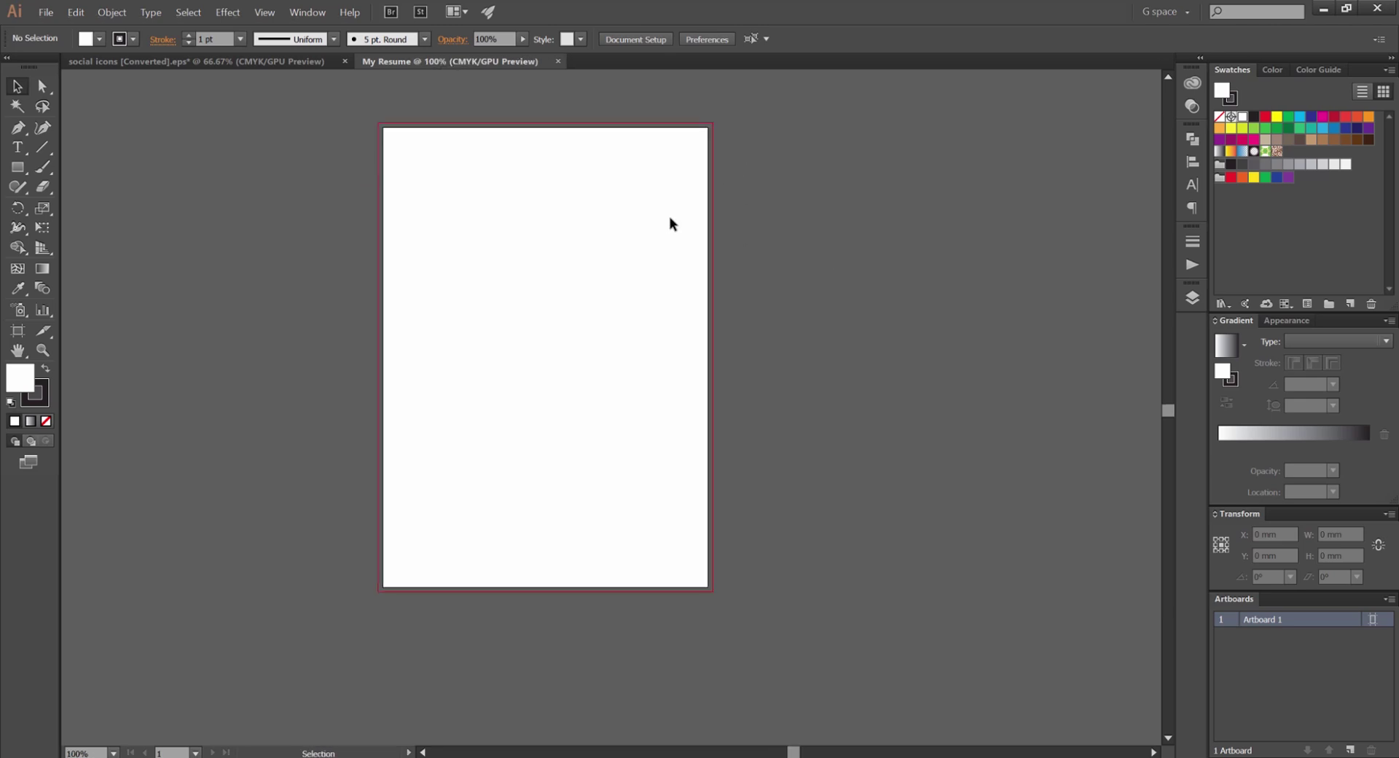
{"action": "scroll", "coordinate": [602, 224], "scroll_direction": "up", "scroll_amount": 1}
{"action": "left_click_drag", "start_coordinate": [684, 221], "coordinate": [654, 246]}
{"action": "scroll", "coordinate": [778, 234], "scroll_direction": "down", "scroll_amount": 1}
{"action": "key", "text": "space"}
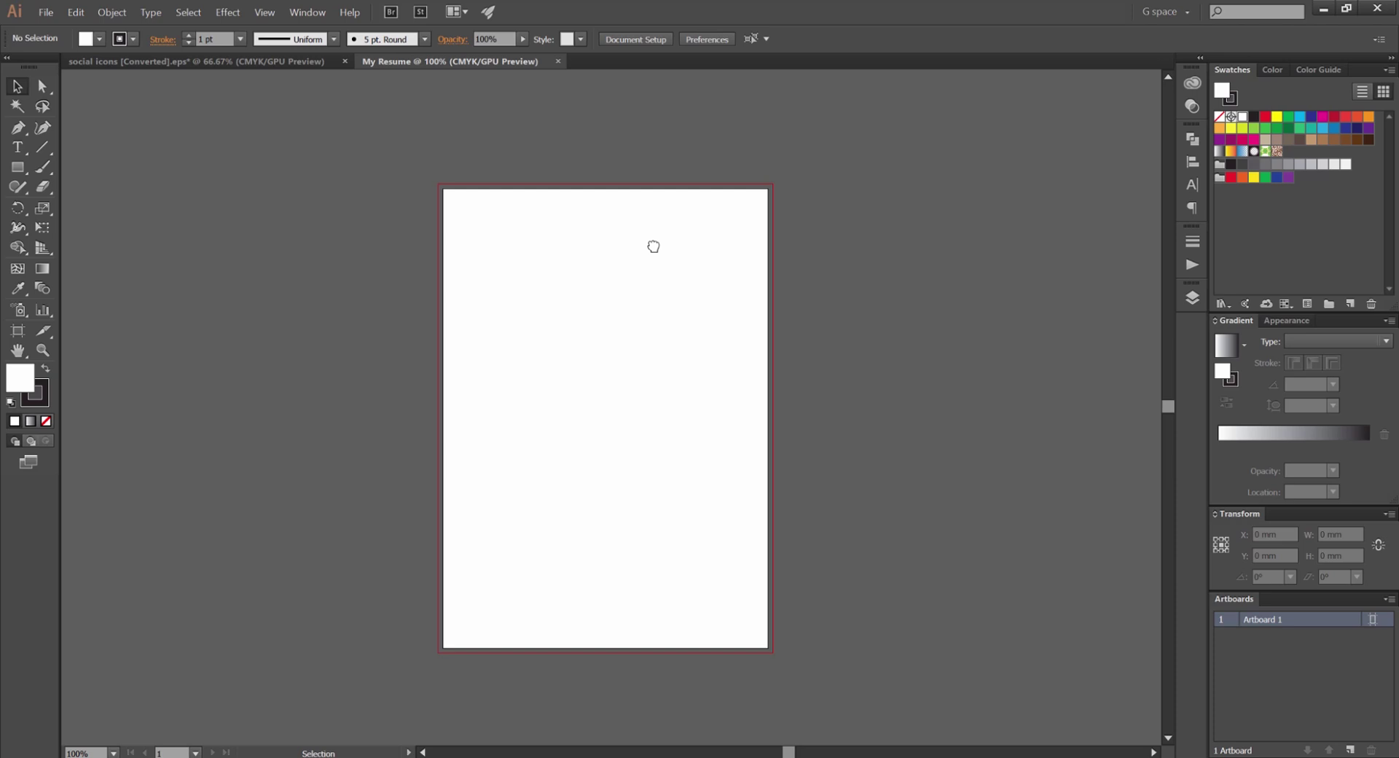
{"action": "scroll", "coordinate": [663, 219], "scroll_direction": "down", "scroll_amount": 2}
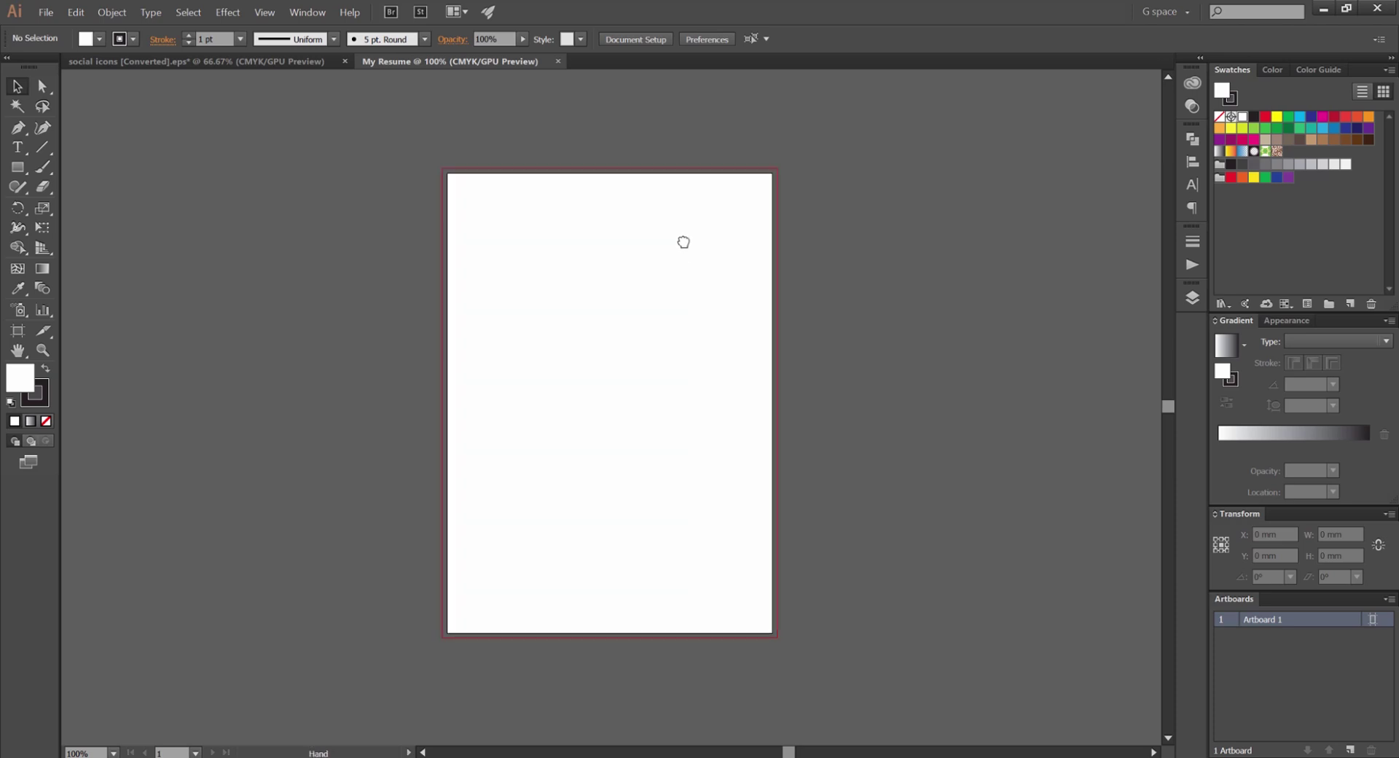
{"action": "scroll", "coordinate": [741, 275], "scroll_direction": "left", "scroll_amount": 1}
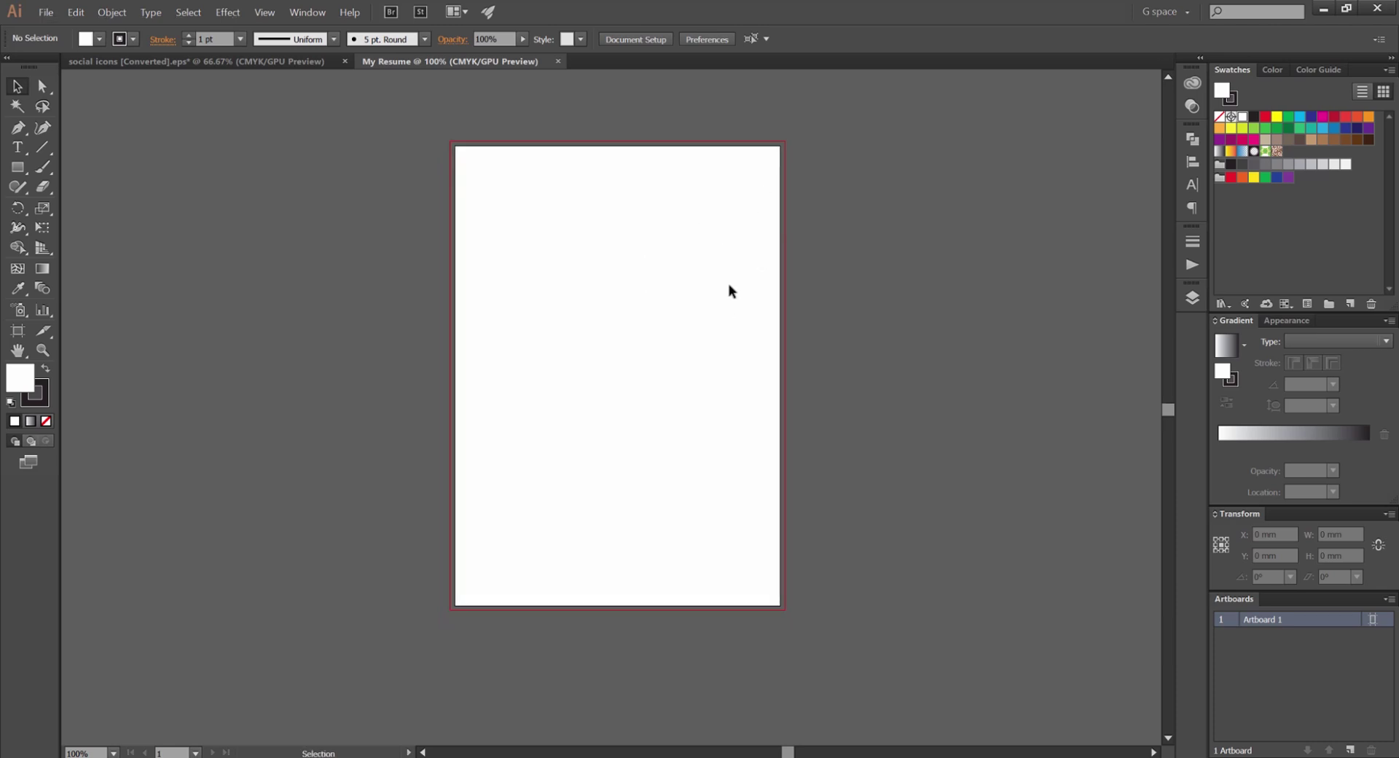
{"action": "scroll", "coordinate": [718, 156], "scroll_direction": "up", "scroll_amount": 1}
{"action": "scroll", "coordinate": [758, 179], "scroll_direction": "left", "scroll_amount": 2}
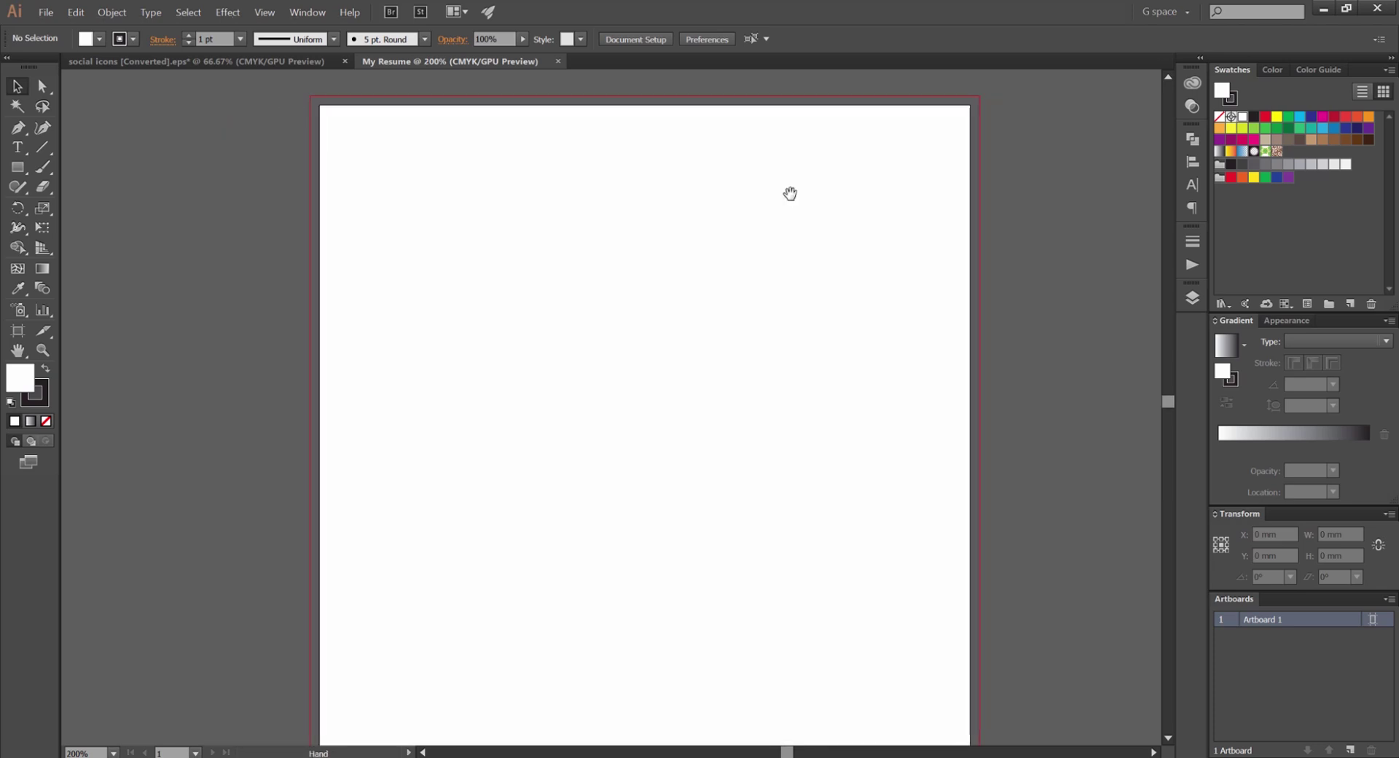
Show the rulers and drag one horizontal and one vertical guide onto the page
{"action": "key", "text": "l"}
{"action": "left_click_drag", "start_coordinate": [616, 197], "coordinate": [653, 261]}
{"action": "key", "text": "ctrl+z"}
{"action": "key", "text": "v"}
{"action": "scroll", "coordinate": [363, 212], "scroll_direction": "right", "scroll_amount": 1}
{"action": "key", "text": "ctrl+r"}
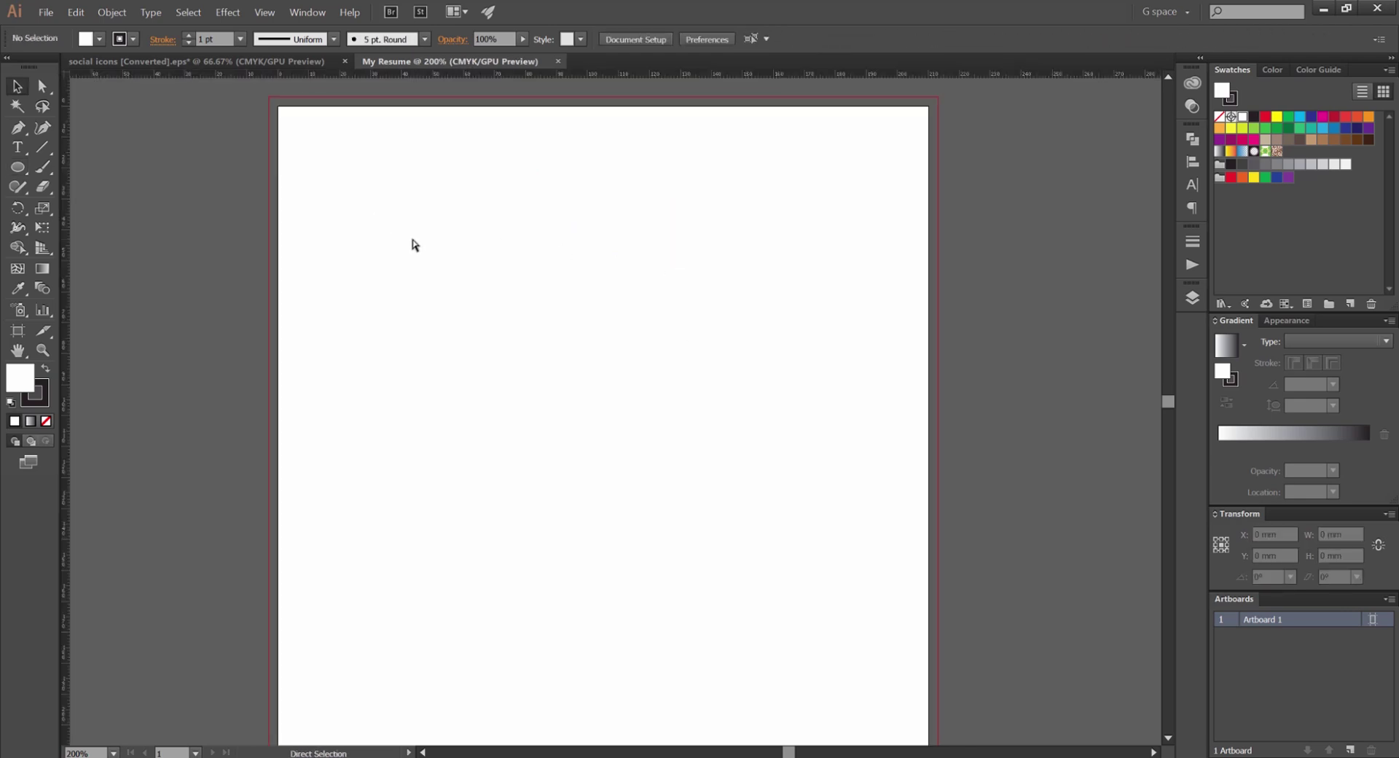
{"action": "left_click_drag", "start_coordinate": [194, 74], "coordinate": [194, 345]}
{"action": "left_click_drag", "start_coordinate": [66, 241], "coordinate": [468, 248]}
Rename Layer 1 to 'Guides' in the Layers panel
{"action": "left_click", "coordinate": [1199, 302]}
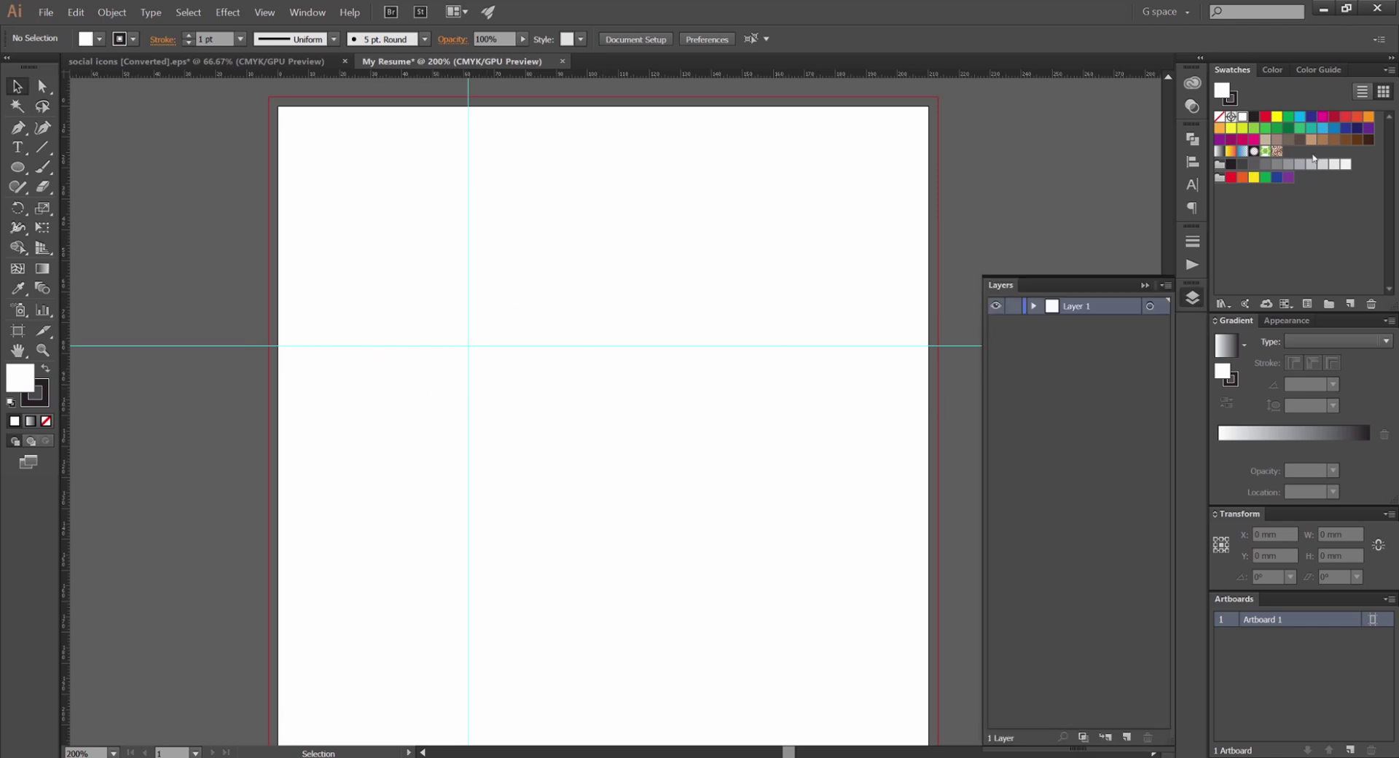
{"action": "left_click", "coordinate": [1200, 58]}
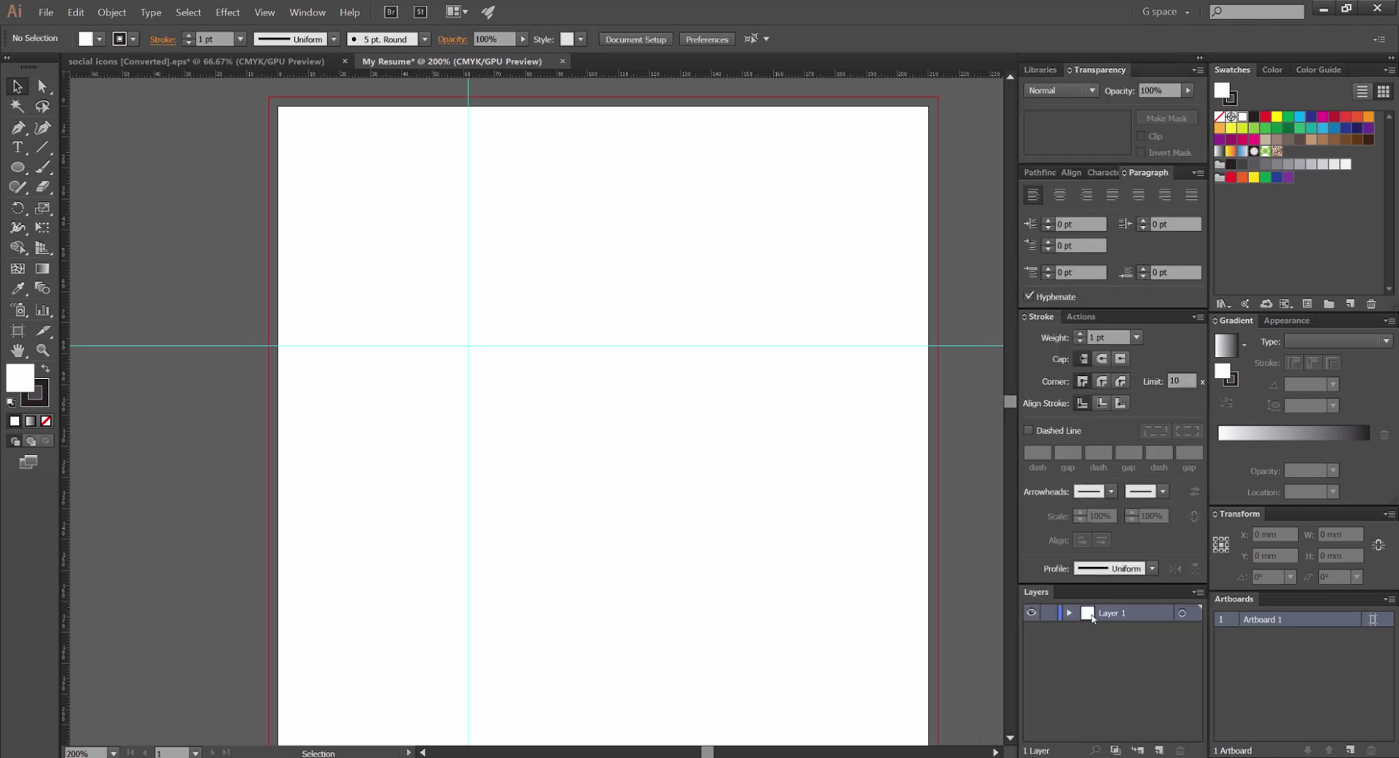
{"action": "double_click", "coordinate": [1113, 613]}
{"action": "type", "text": "Guides"}
{"action": "key", "text": "Return"}
Select both guides and try centring them with the align buttons
{"action": "key", "text": "ctrl+minus"}
{"action": "left_click_drag", "start_coordinate": [675, 242], "coordinate": [460, 402]}
{"action": "scroll", "coordinate": [478, 296], "scroll_direction": "right", "scroll_amount": 1}
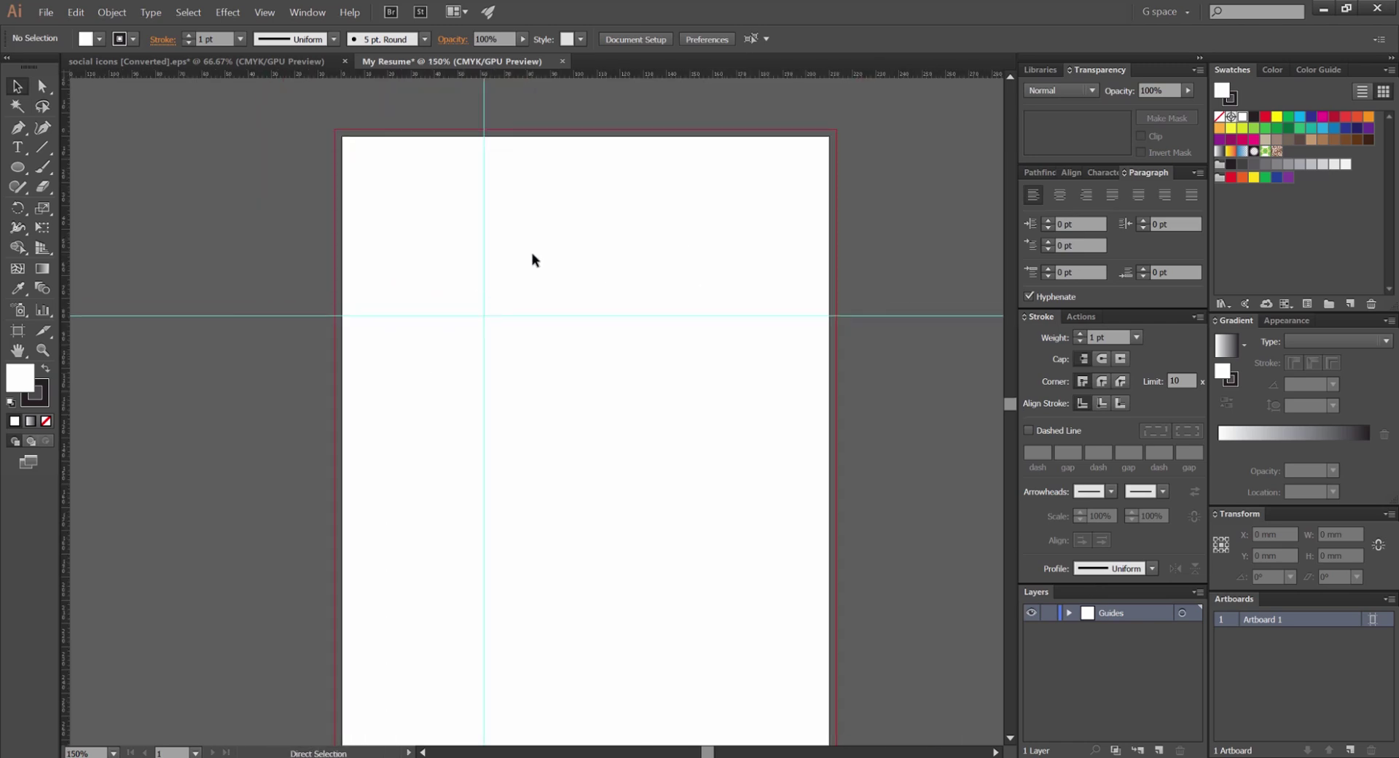
{"action": "left_click_drag", "start_coordinate": [625, 199], "coordinate": [419, 376]}
{"action": "left_click", "coordinate": [695, 38]}
{"action": "left_click", "coordinate": [764, 38]}
{"action": "left_click", "coordinate": [651, 203]}
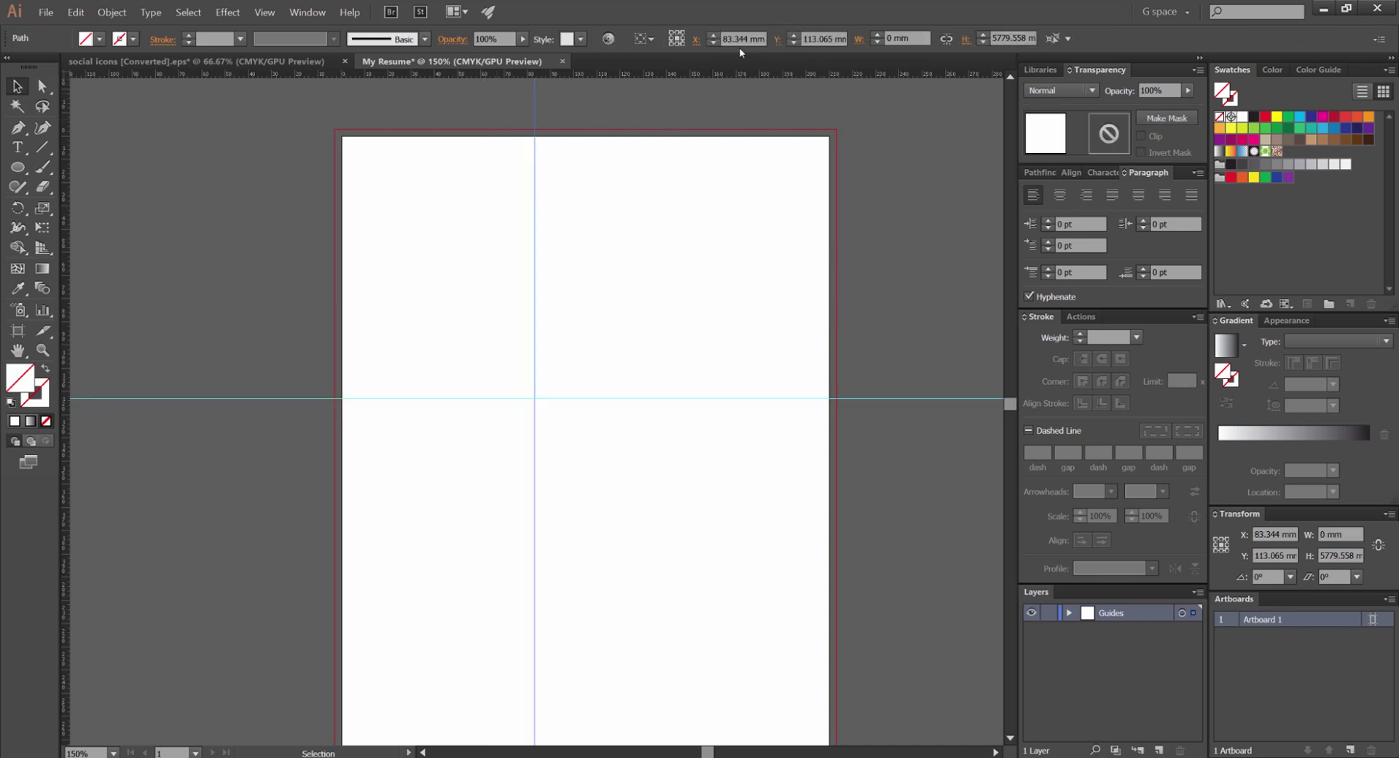
Align to the artboard, then centre the vertical guide and the horizontal guide on it
{"action": "left_click", "coordinate": [647, 40]}
{"action": "left_click", "coordinate": [692, 94]}
{"action": "left_click", "coordinate": [696, 39]}
{"action": "left_click", "coordinate": [827, 474]}
{"action": "left_click", "coordinate": [817, 399]}
{"action": "left_click", "coordinate": [763, 39]}
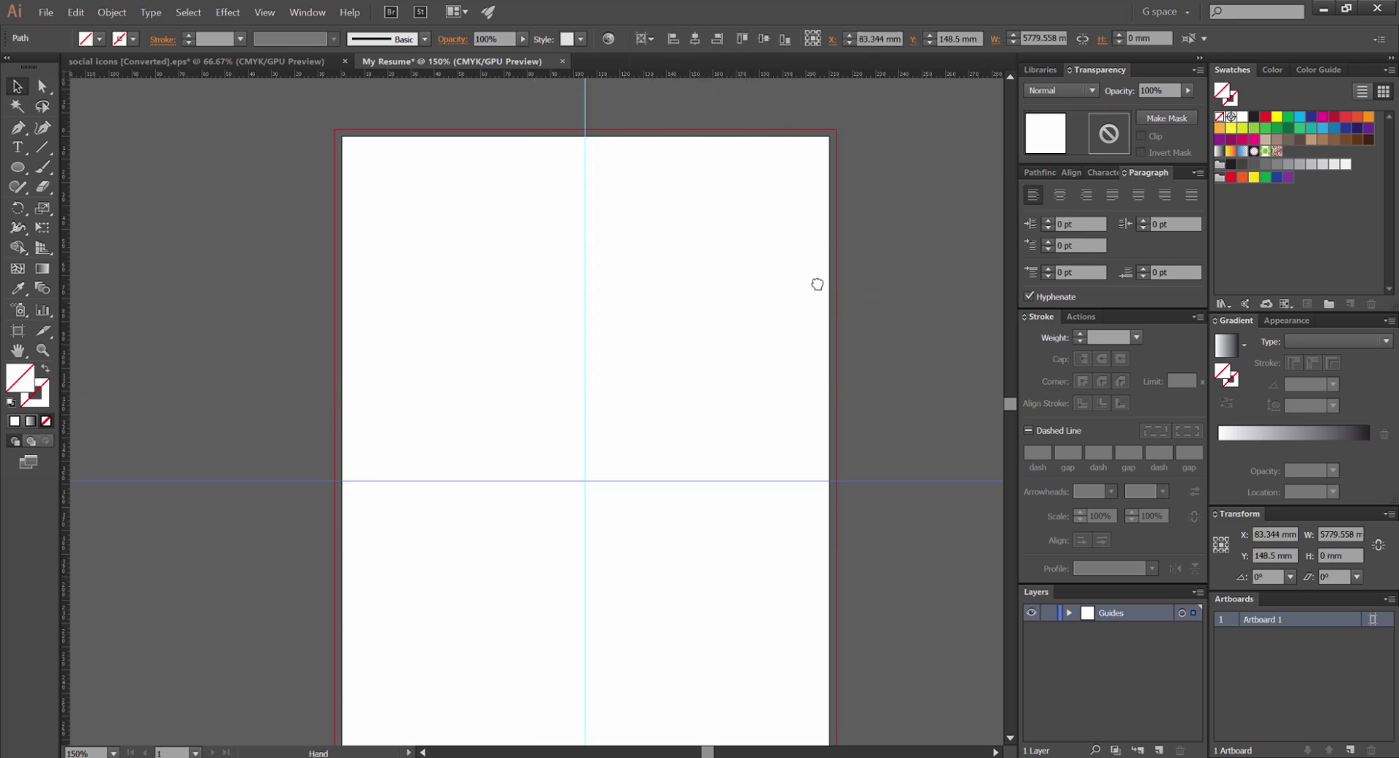
{"action": "key", "text": "ctrl+1"}
{"action": "key", "text": "alt"}
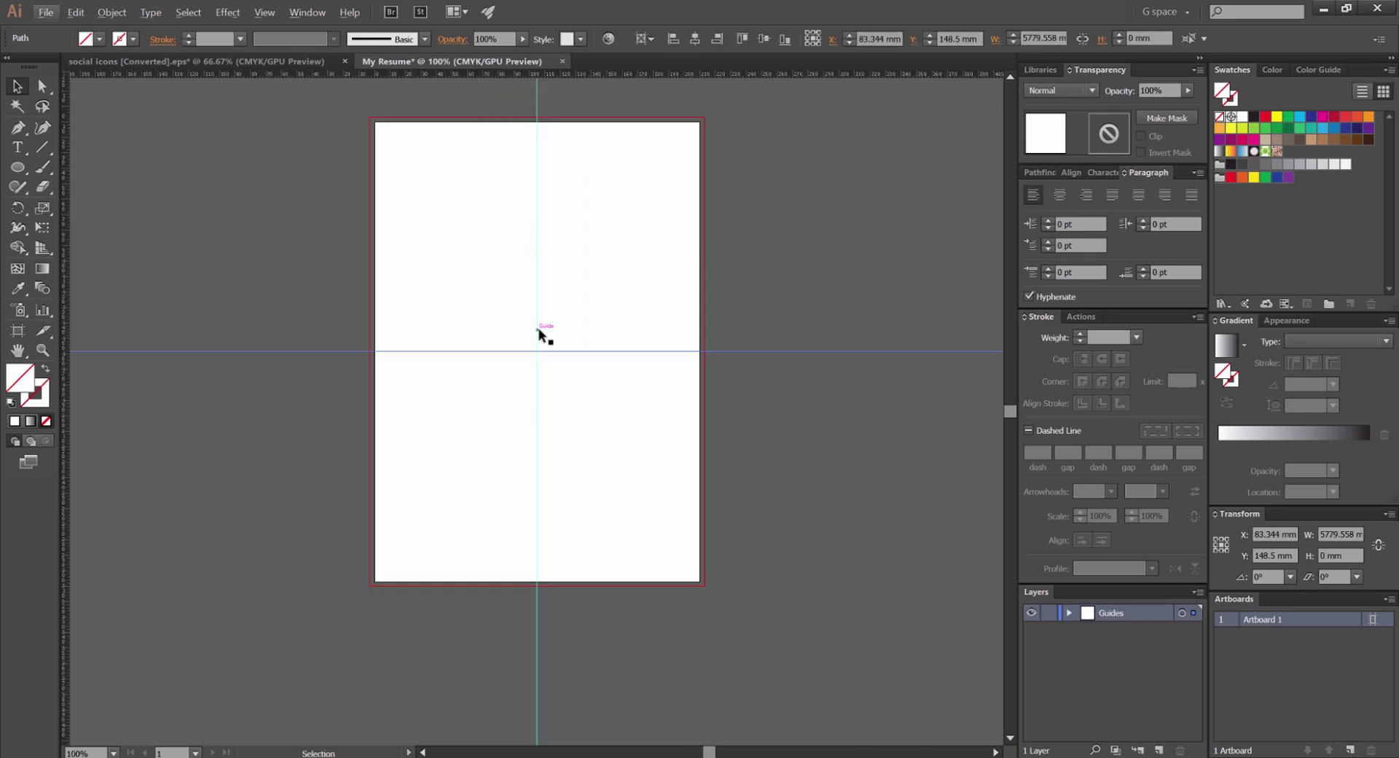
Check the guides and re-centre the horizontal guide vertically on the artboard
{"action": "key", "text": "ctrl+semicolon"}
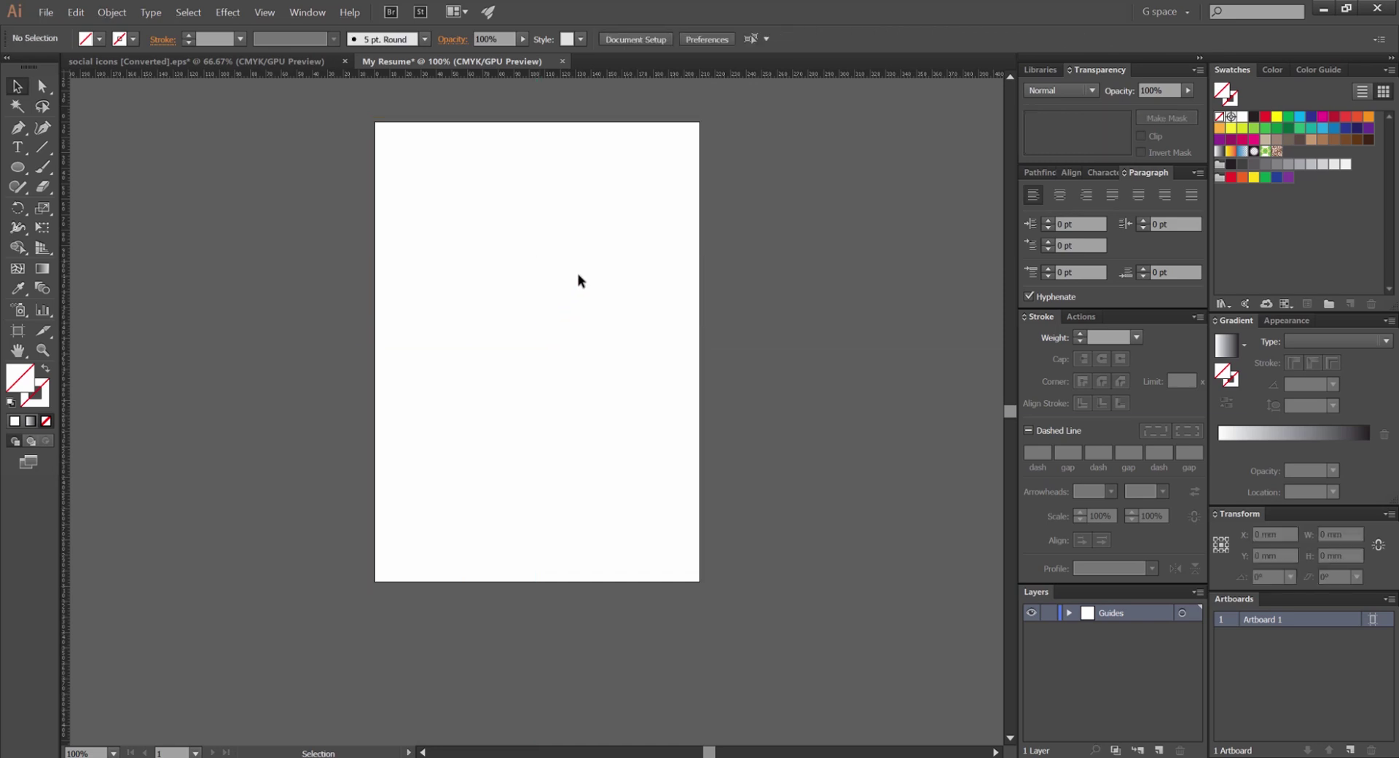
{"action": "key", "text": "ctrl+semicolon"}
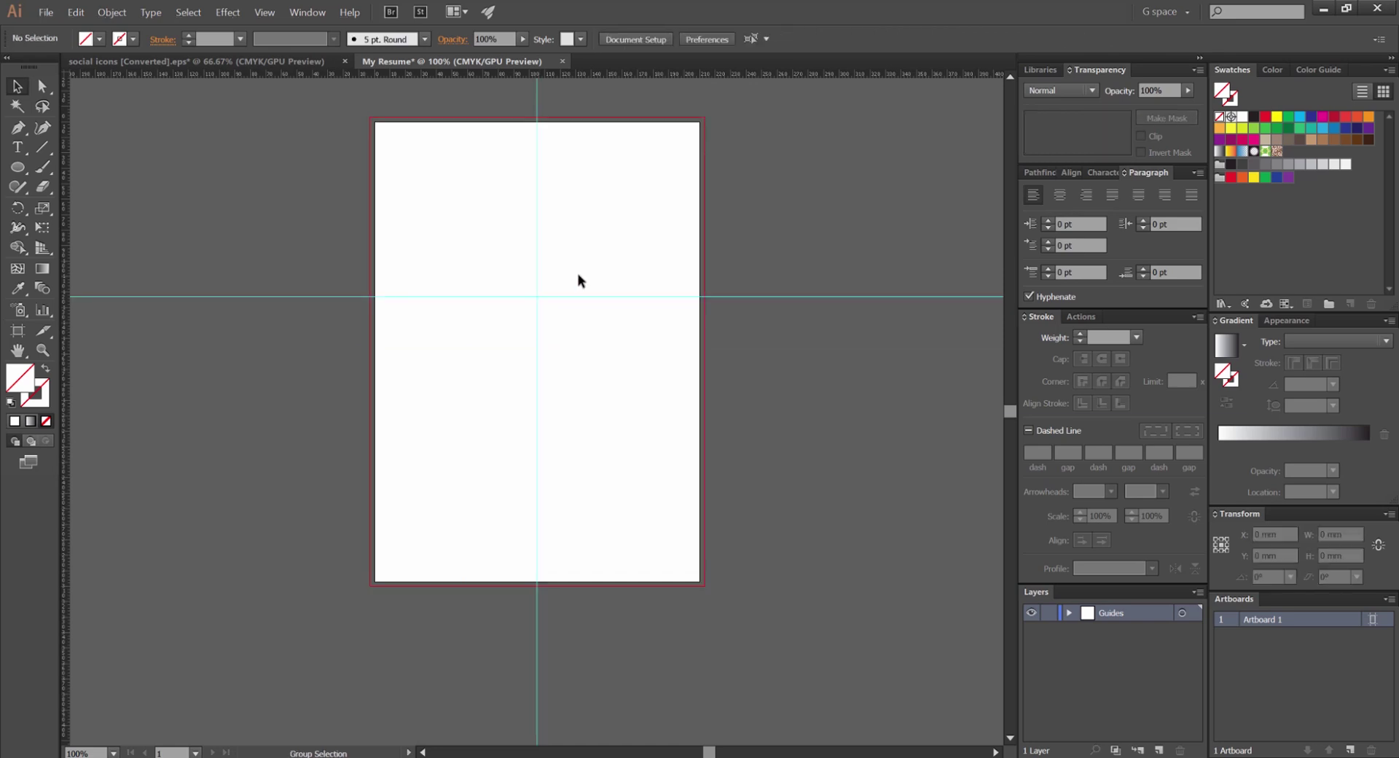
{"action": "left_click_drag", "start_coordinate": [581, 281], "coordinate": [714, 582]}
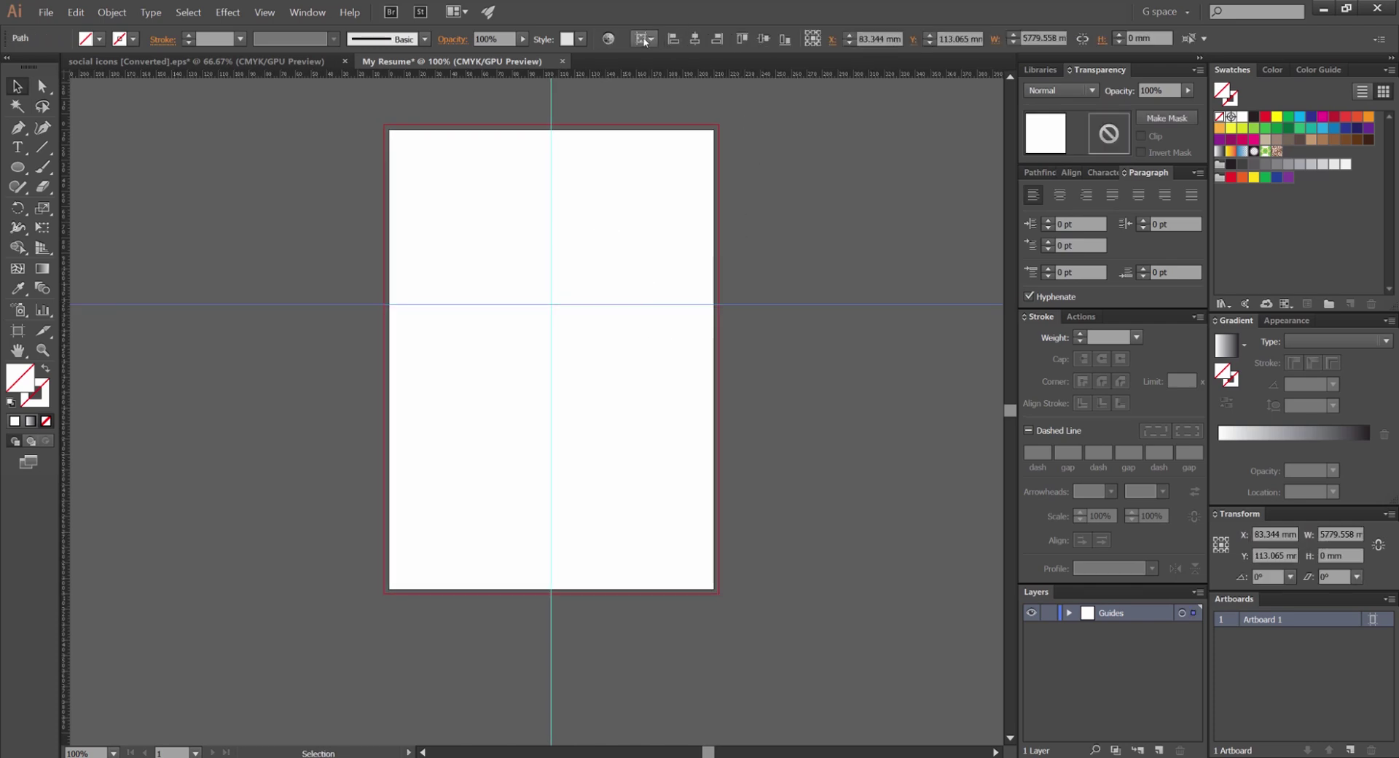
{"action": "left_click", "coordinate": [764, 38]}
{"action": "left_click", "coordinate": [753, 288]}
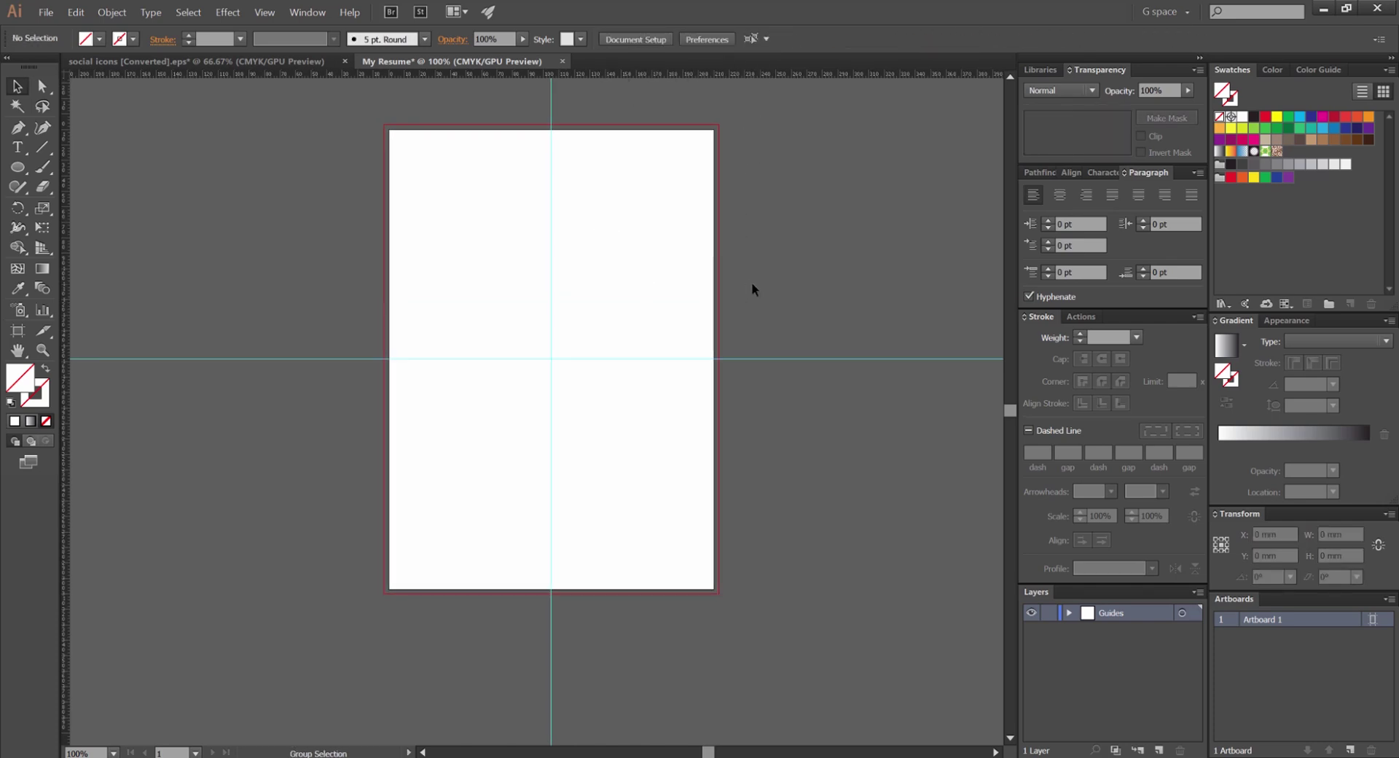
{"action": "left_click_drag", "start_coordinate": [656, 369], "coordinate": [711, 282]}
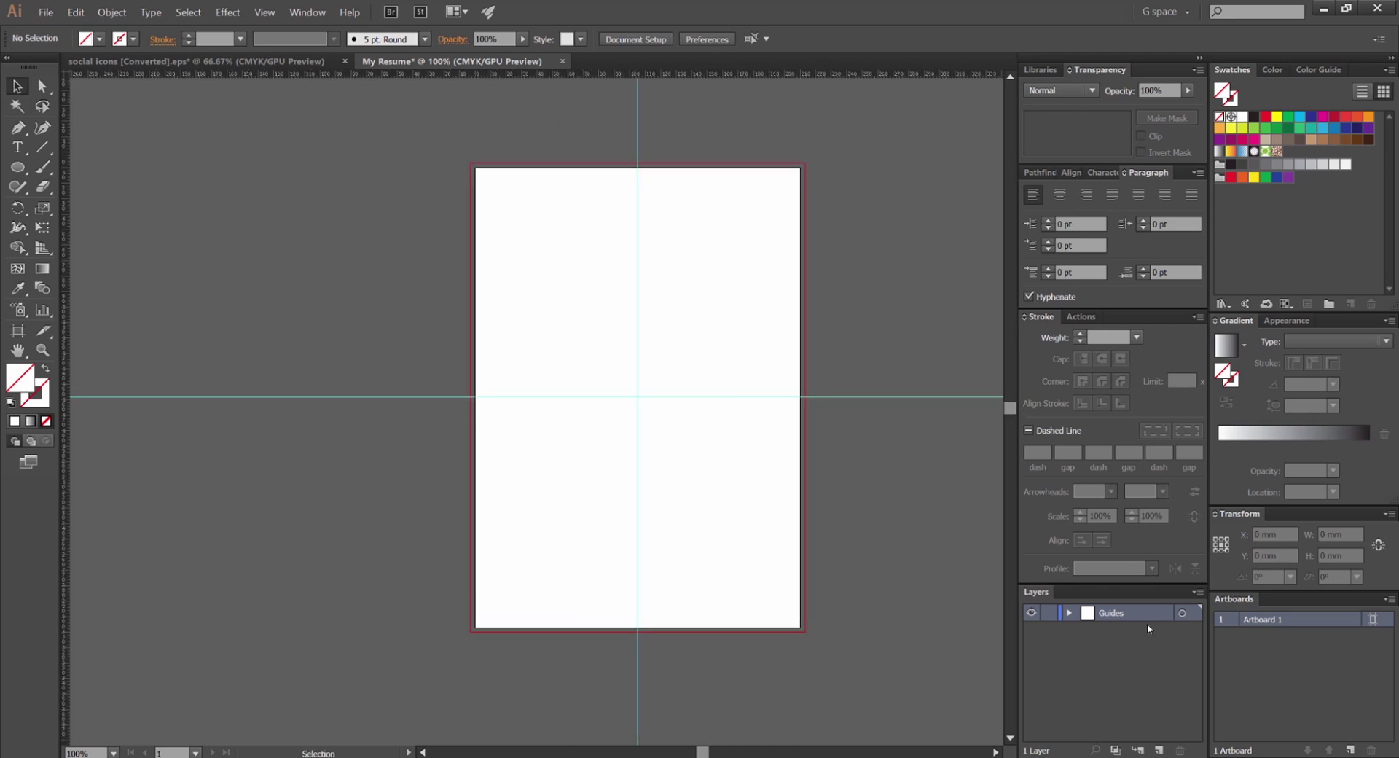
Add a new layer above Guides and name it 'Design'
{"action": "left_click", "coordinate": [1159, 750]}
{"action": "double_click", "coordinate": [1125, 611]}
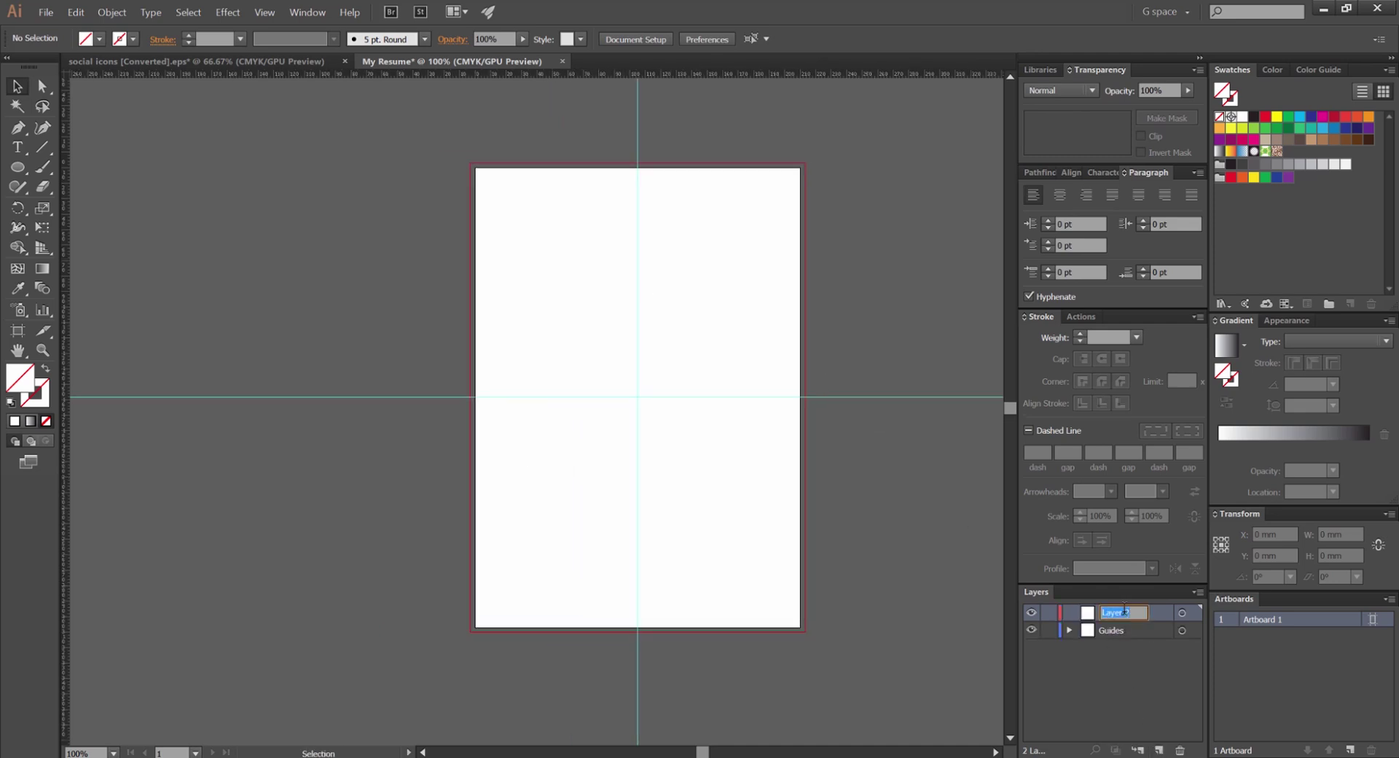
{"action": "key", "text": "Return"}
{"action": "scroll", "coordinate": [676, 191], "scroll_direction": "up", "scroll_amount": 2}
{"action": "left_click_drag", "start_coordinate": [676, 191], "coordinate": [613, 164]}
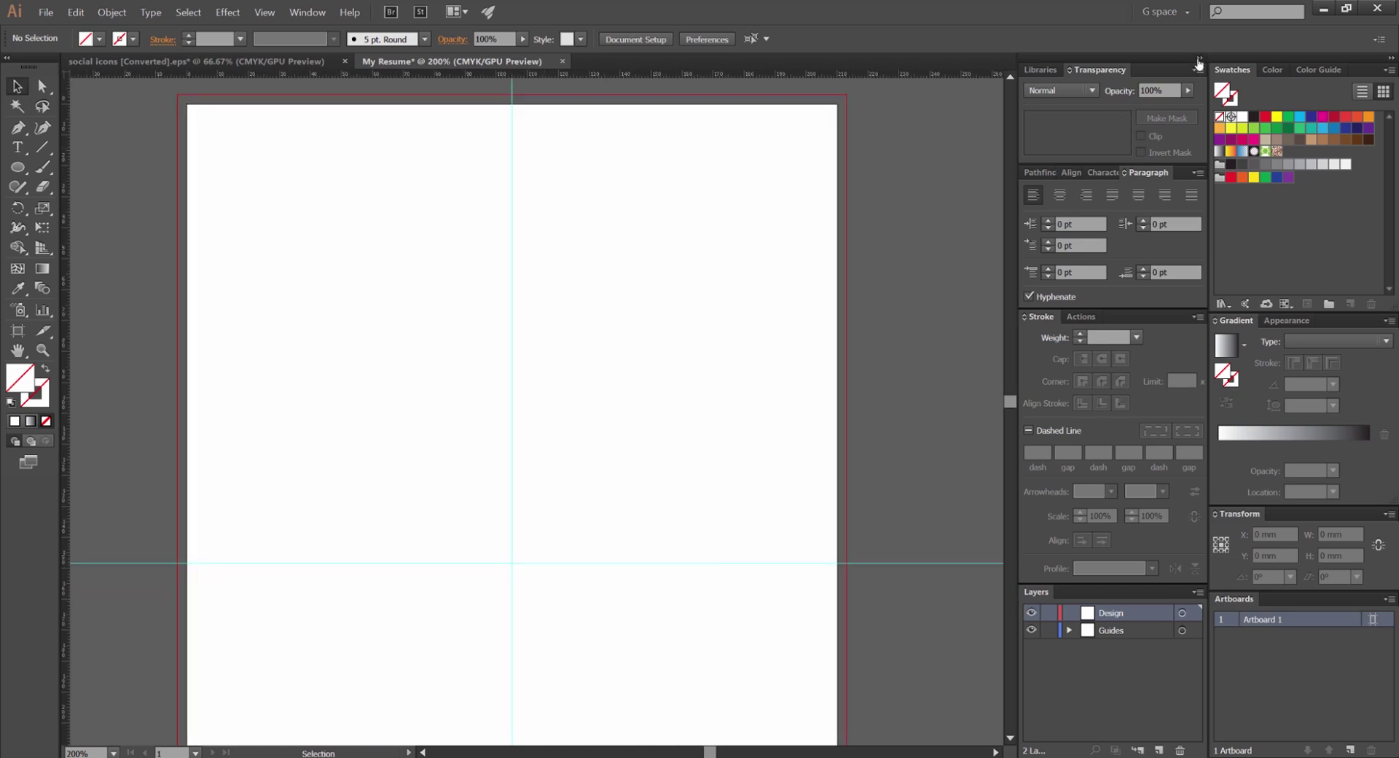
{"action": "left_click", "coordinate": [1199, 60]}
Draw a circle at the guide crossing with a dark 5 pt outline, then shrink and raise it slightly
{"action": "key", "text": "l"}
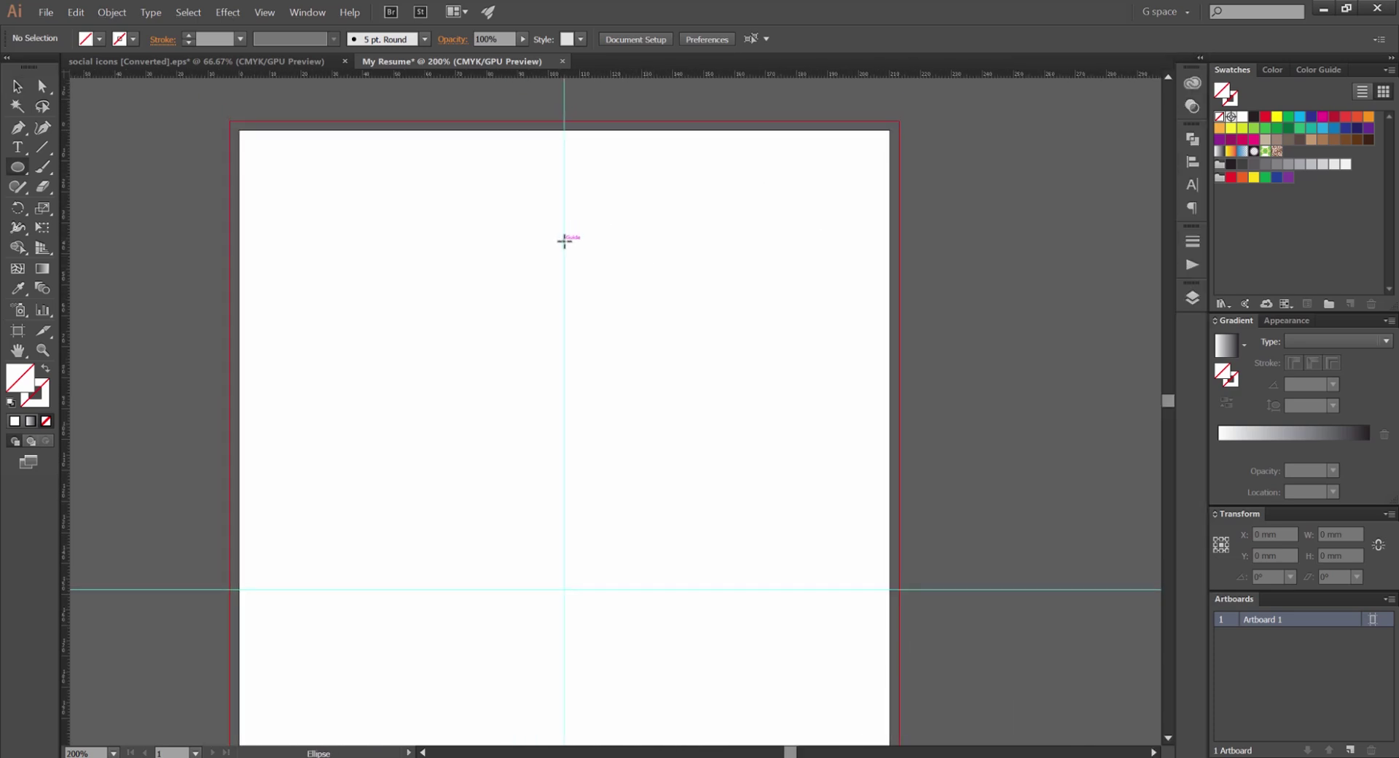
{"action": "mouse_move", "coordinate": [564, 241]}
{"action": "left_mouse_down"}
{"action": "mouse_move", "coordinate": [625, 358]}
{"action": "mouse_move", "coordinate": [601, 310]}
{"action": "left_mouse_up"}
{"action": "key", "text": "v"}
{"action": "left_click", "coordinate": [188, 35]}
{"action": "left_click", "coordinate": [189, 43]}
{"action": "left_click_drag", "start_coordinate": [625, 175], "coordinate": [595, 178]}
{"action": "left_click", "coordinate": [671, 153]}
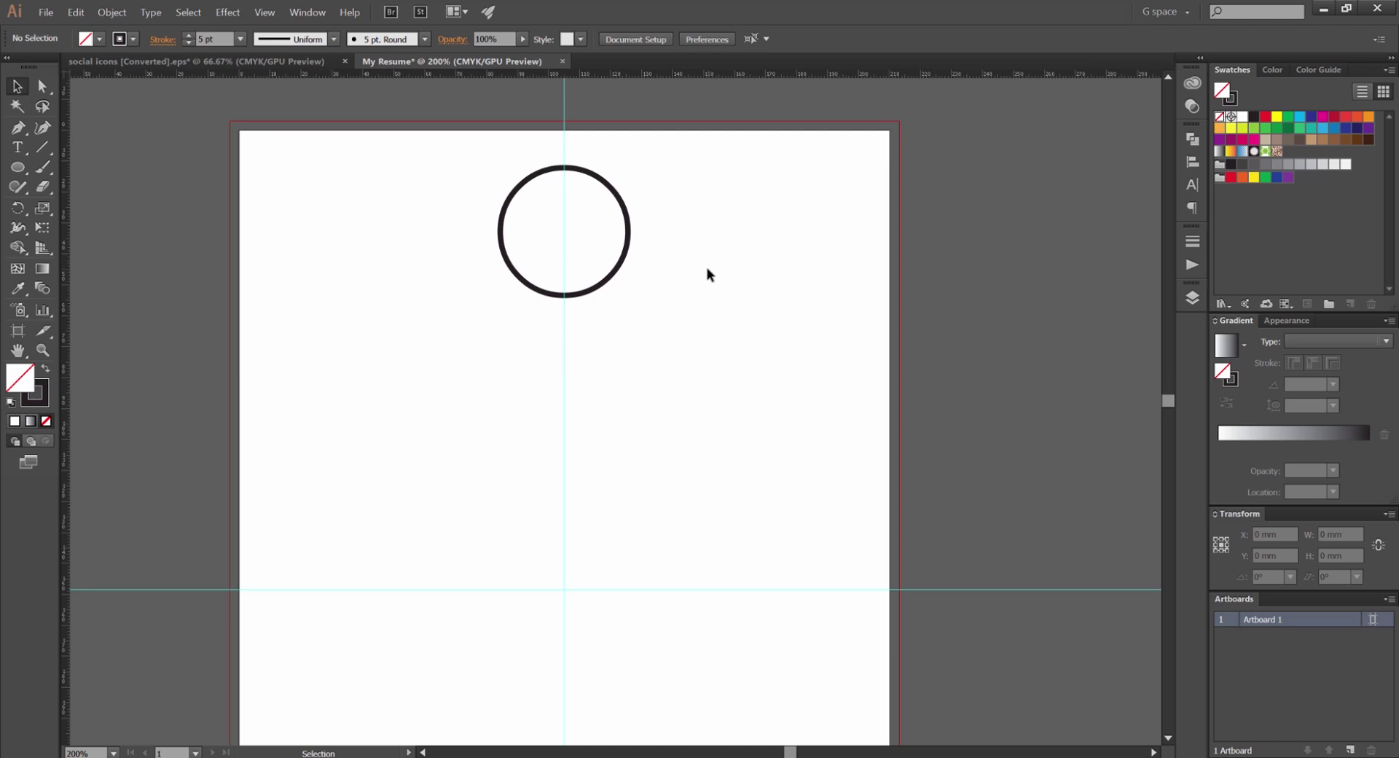
{"action": "scroll", "coordinate": [585, 161], "scroll_direction": "up", "scroll_amount": 2}
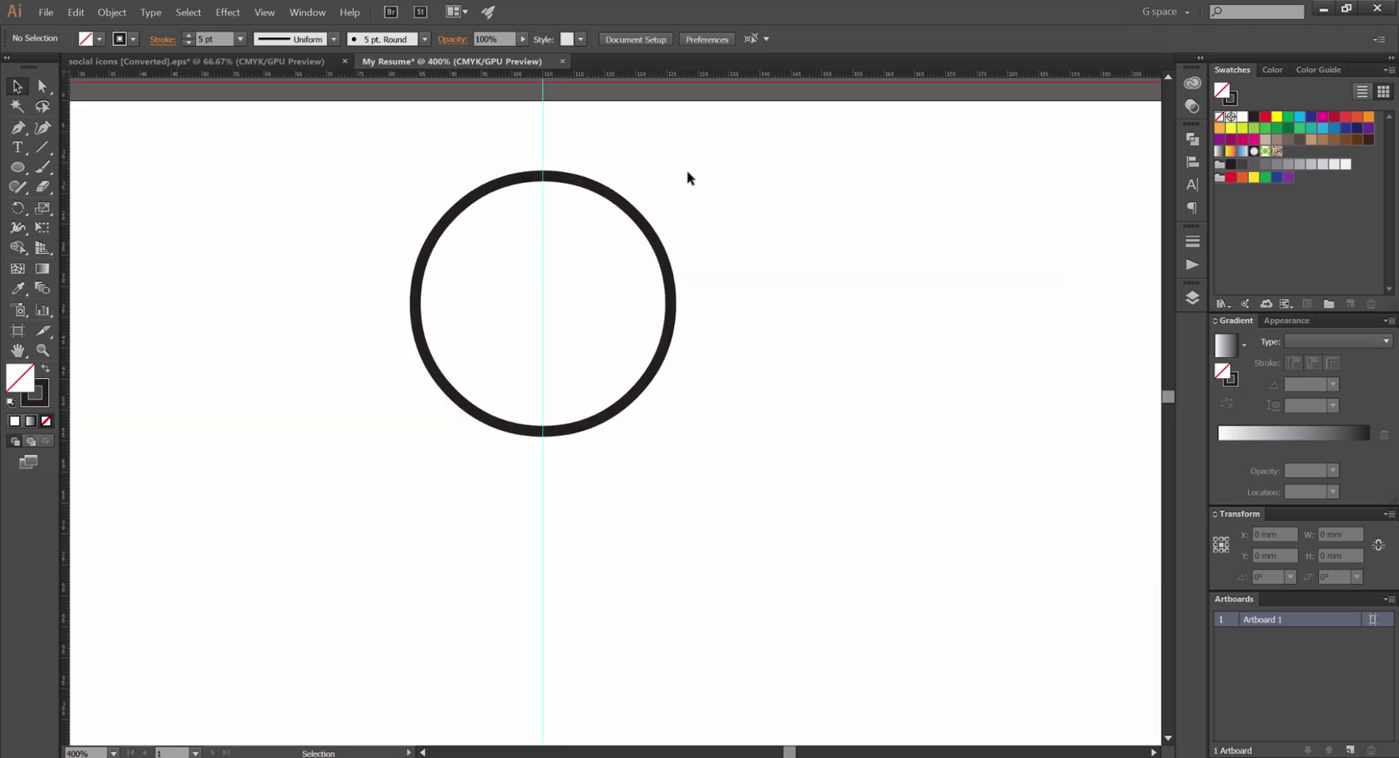
Place me_2016_v2.jpg from PHOTOS > My Photos onto the page over the circle
{"action": "left_click", "coordinate": [690, 262]}
{"action": "scroll", "coordinate": [690, 262], "scroll_direction": "down", "scroll_amount": 1}
{"action": "left_click", "coordinate": [689, 263]}
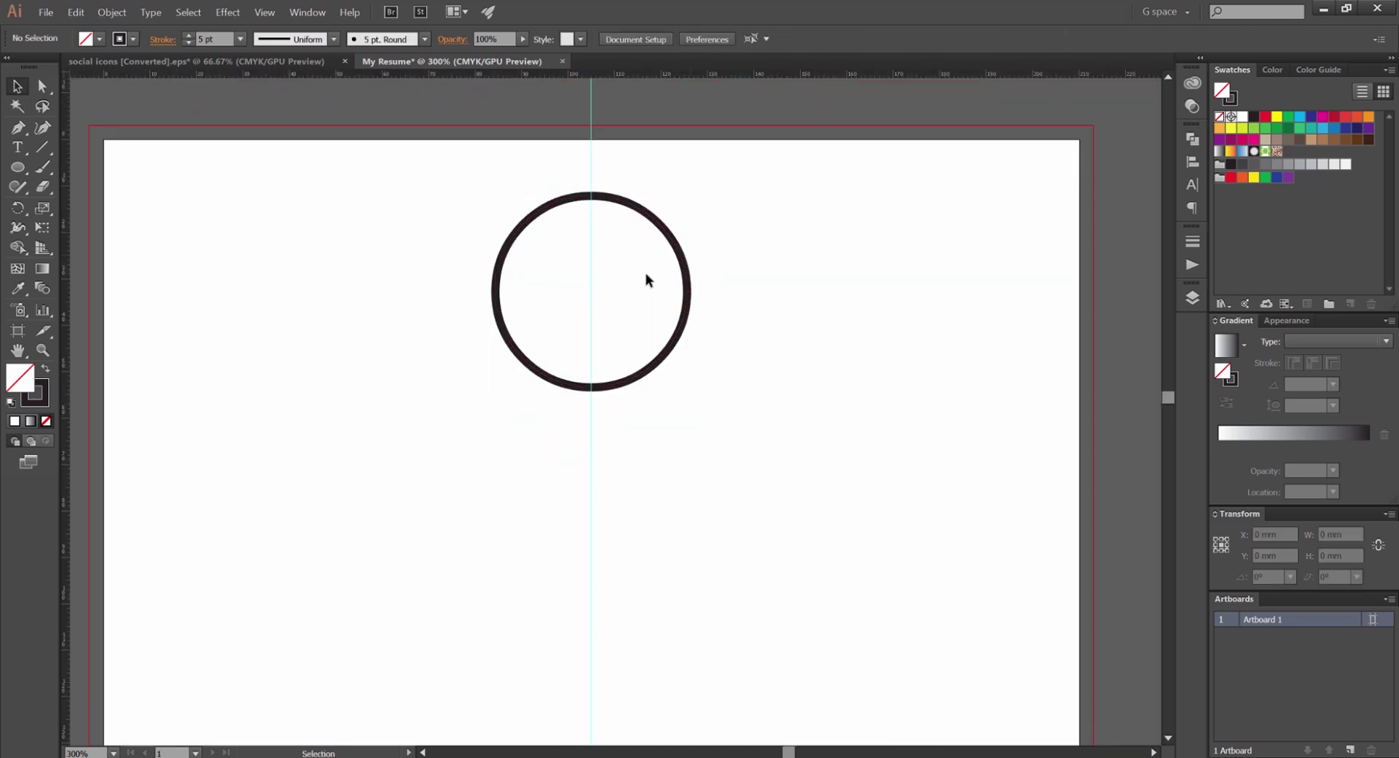
{"action": "key", "text": "ctrl+shift+p"}
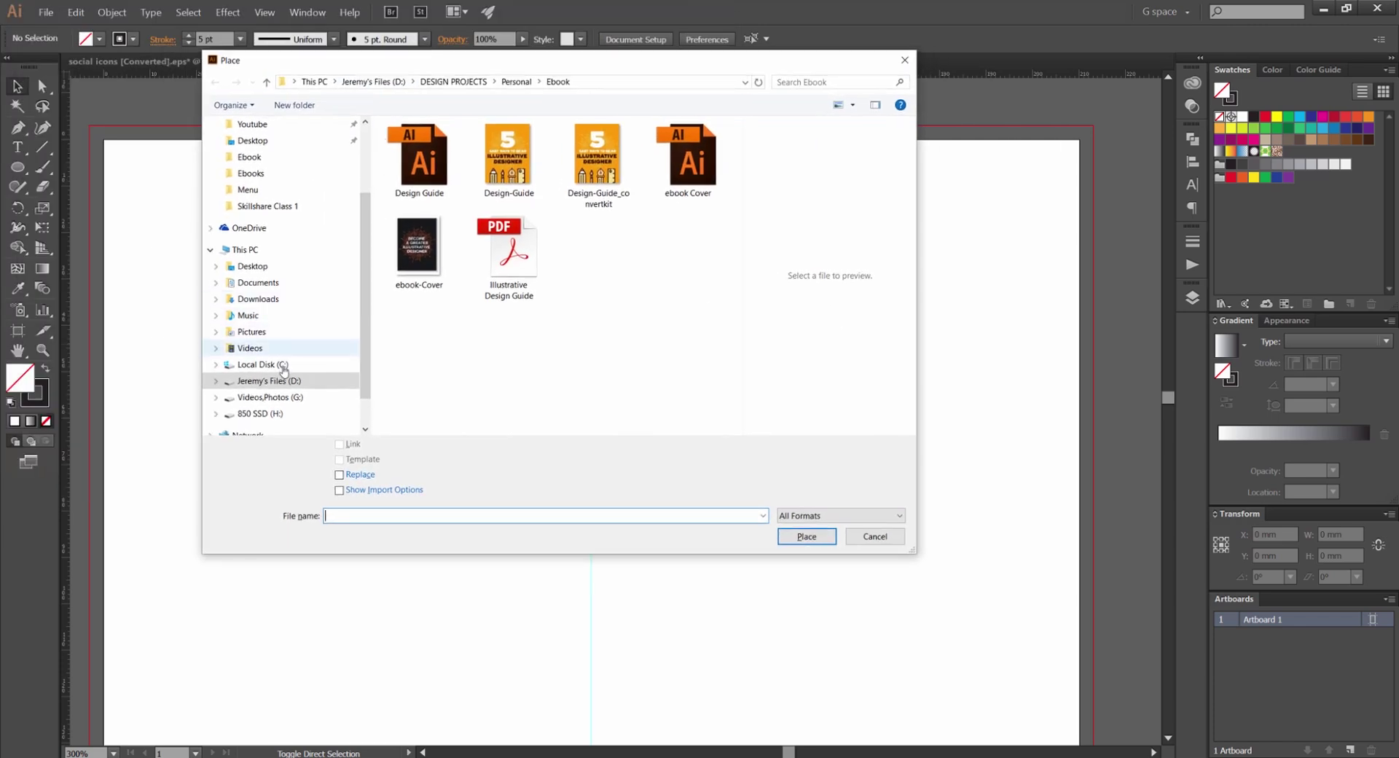
{"action": "scroll", "coordinate": [288, 195], "scroll_direction": "up", "scroll_amount": 2}
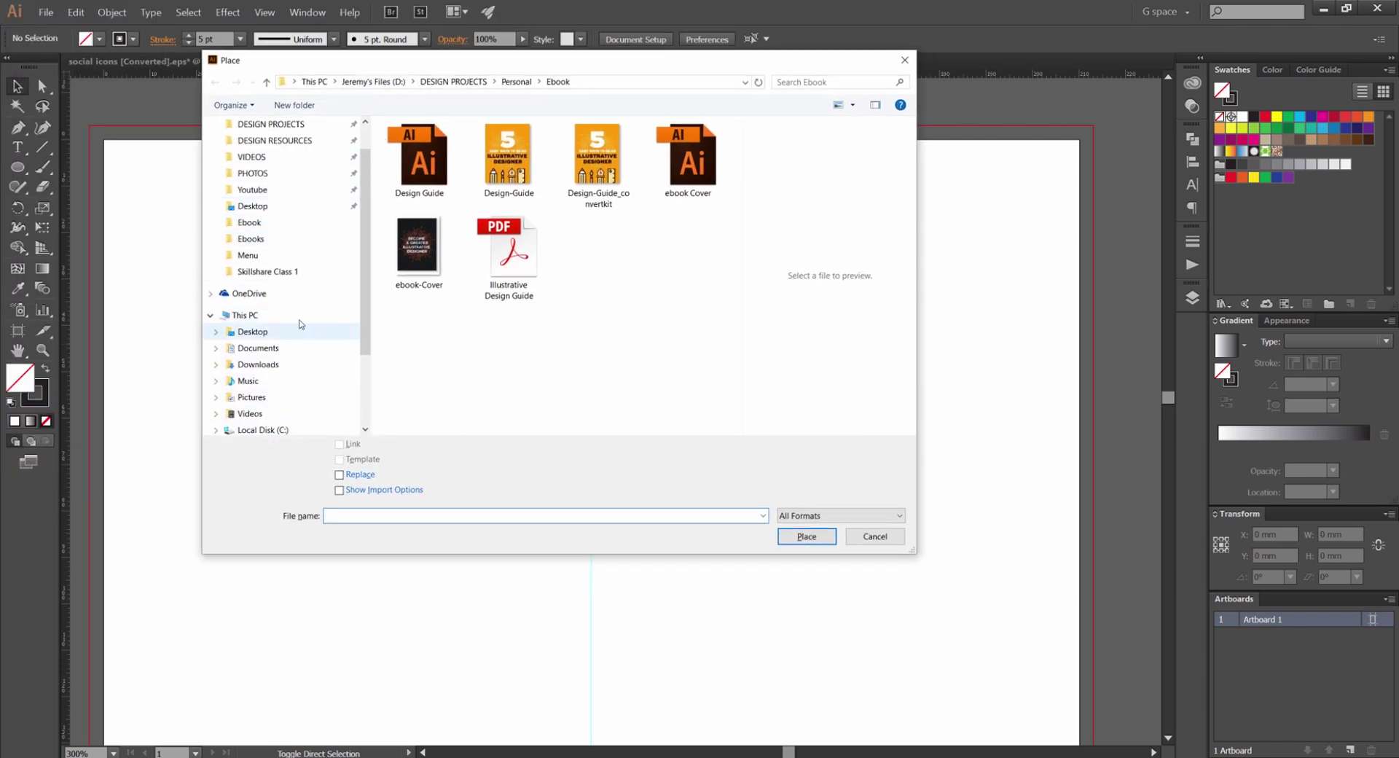
{"action": "left_click", "coordinate": [263, 175]}
{"action": "double_click", "coordinate": [429, 187]}
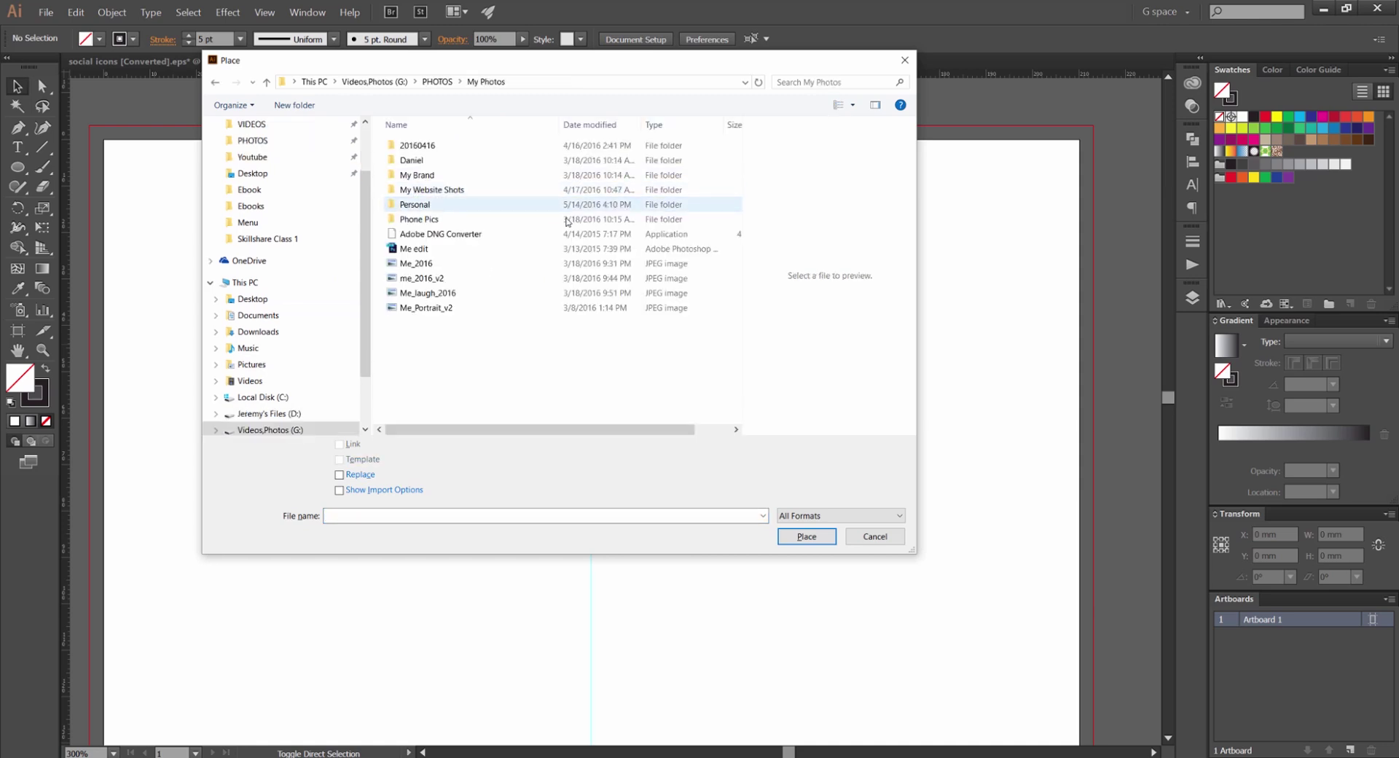
{"action": "double_click", "coordinate": [428, 278]}
{"action": "left_click", "coordinate": [456, 175]}
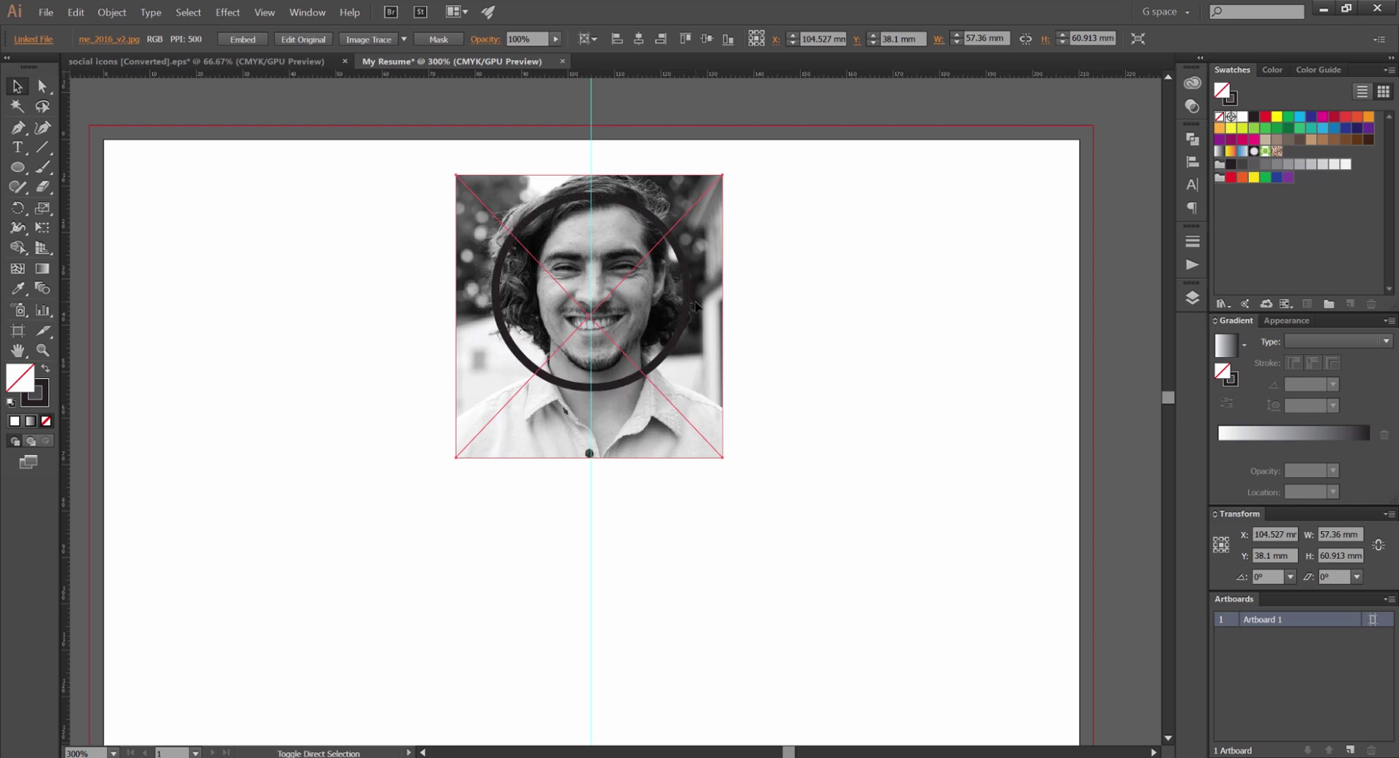
{"action": "left_click", "coordinate": [753, 221]}
Shrink the photo to fit the ring and clip it into the circle with Ctrl+7
{"action": "left_click", "coordinate": [611, 232]}
{"action": "mouse_move", "coordinate": [721, 175]}
{"action": "left_mouse_down"}
{"action": "mouse_move", "coordinate": [732, 207]}
{"action": "mouse_move", "coordinate": [698, 205]}
{"action": "mouse_move", "coordinate": [703, 193]}
{"action": "mouse_move", "coordinate": [711, 211]}
{"action": "mouse_move", "coordinate": [702, 182]}
{"action": "left_mouse_up"}
{"action": "left_click", "coordinate": [678, 253]}
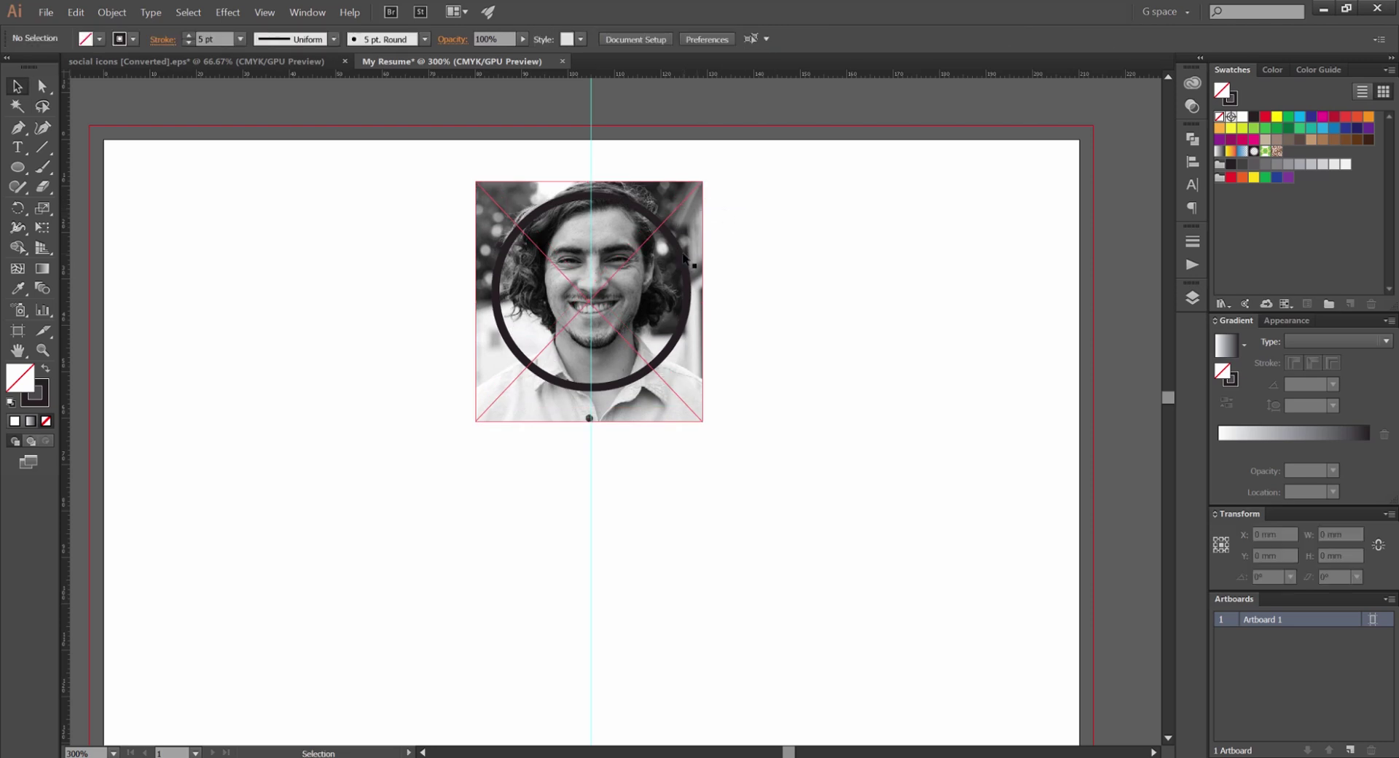
{"action": "scroll", "coordinate": [667, 264], "scroll_direction": "up", "scroll_amount": 1}
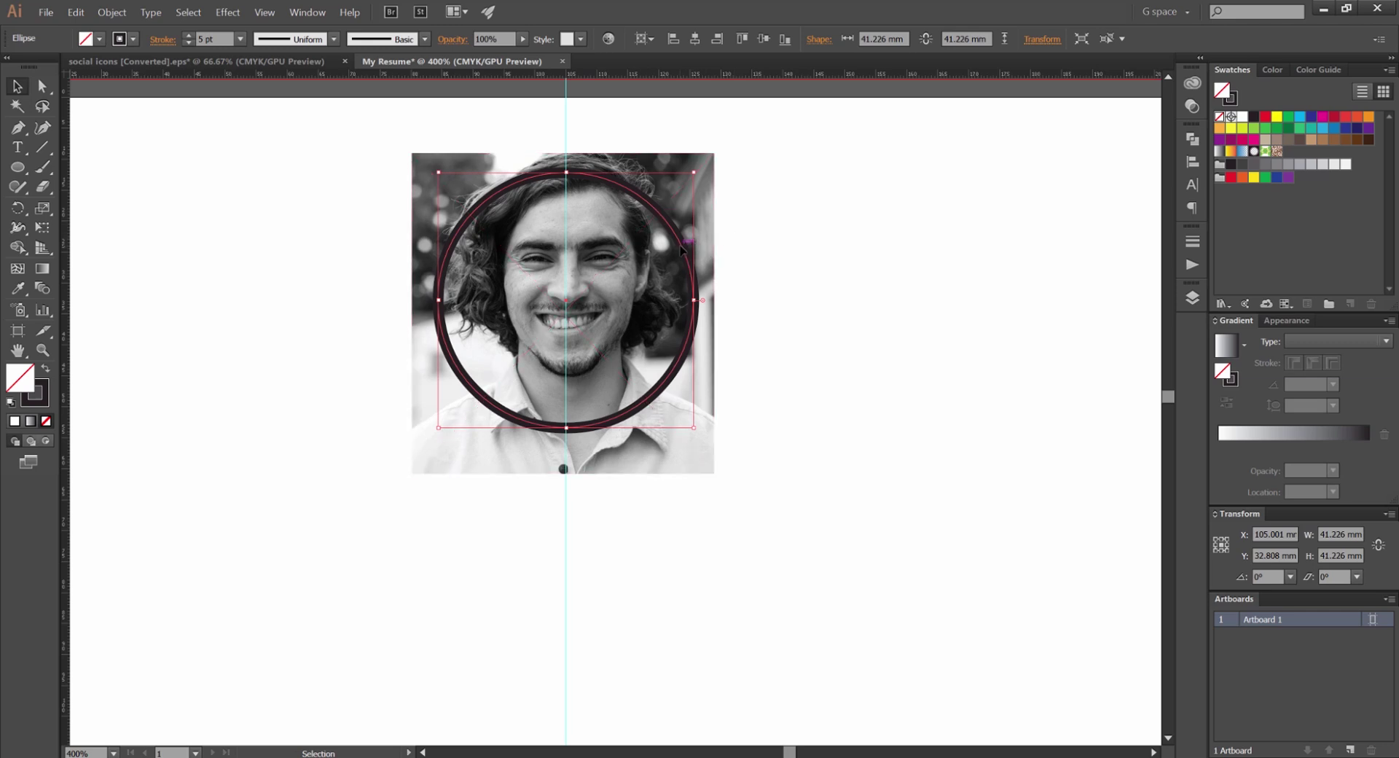
{"action": "mouse_move", "coordinate": [682, 250]}
{"action": "left_mouse_down"}
{"action": "mouse_move", "coordinate": [878, 266]}
{"action": "mouse_move", "coordinate": [682, 250]}
{"action": "left_mouse_up"}
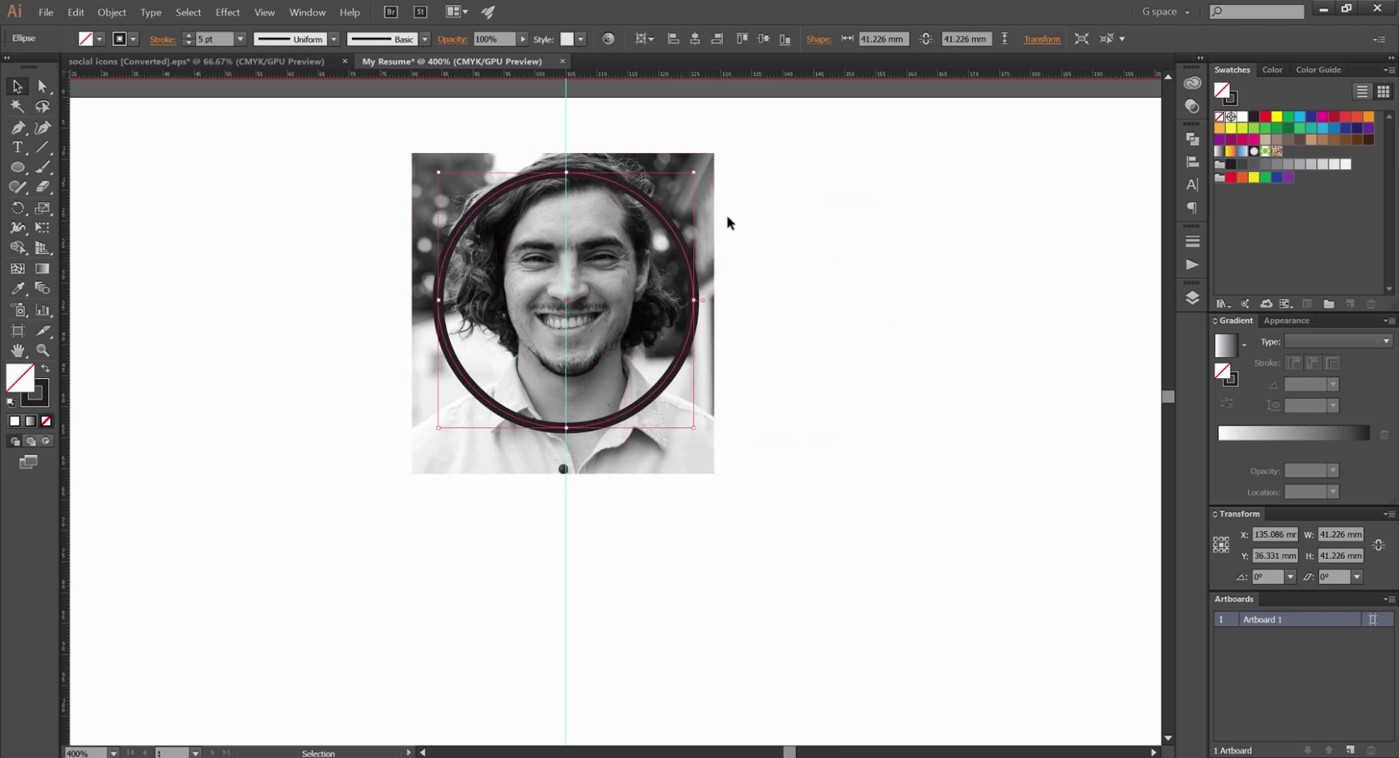
{"action": "left_click", "coordinate": [705, 157], "text": "shift"}
{"action": "key", "text": "ctrl+7"}
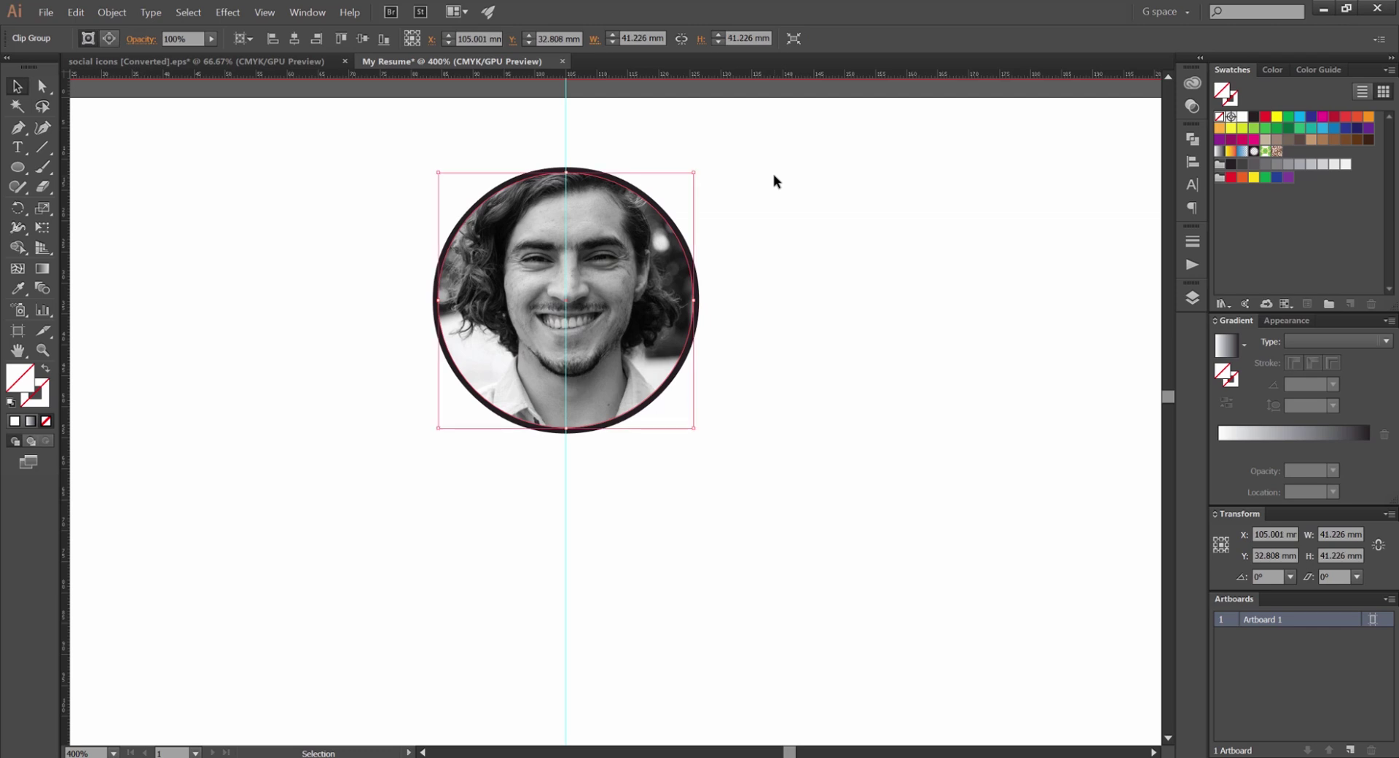
Reposition the photo inside the circular crop with Direct Selection, then undo the move
{"action": "key", "text": "a"}
{"action": "left_click", "coordinate": [733, 184]}
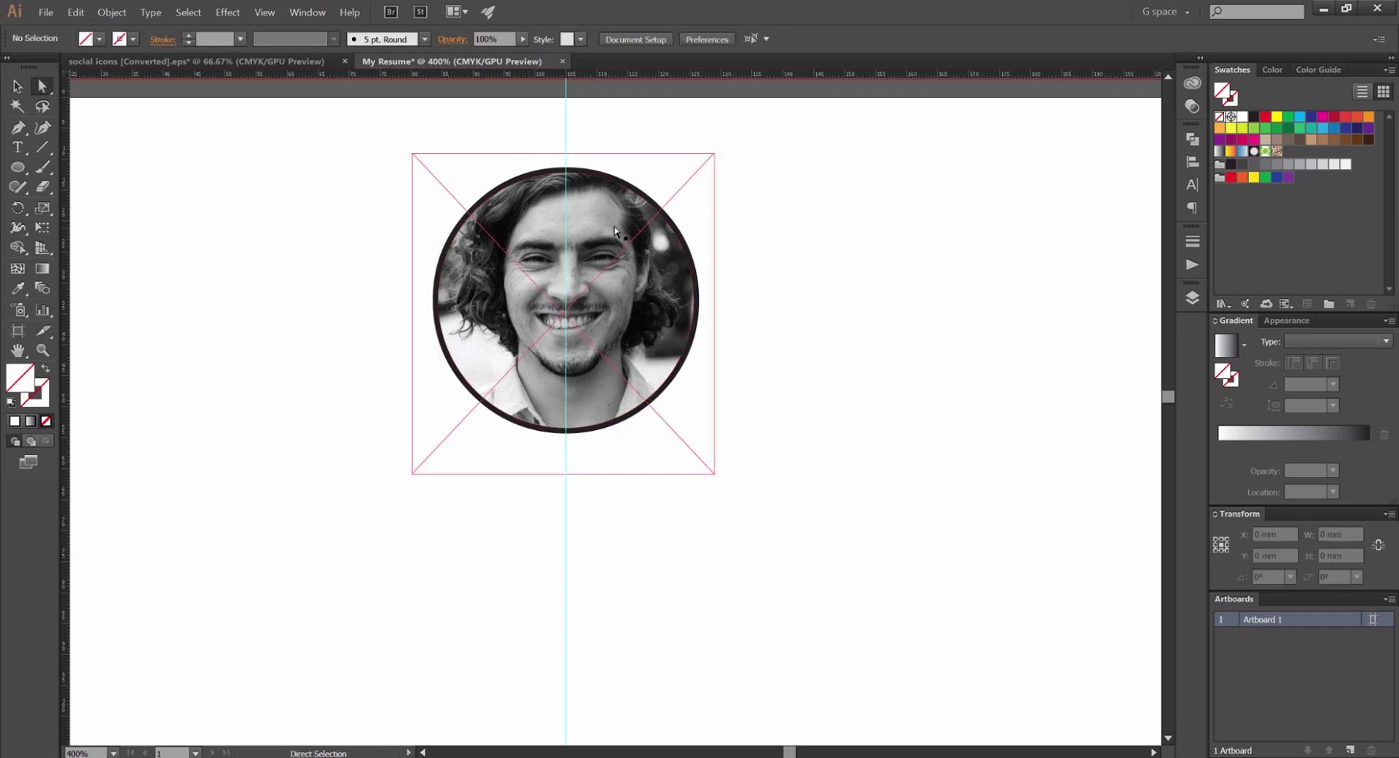
{"action": "left_click", "coordinate": [621, 255]}
{"action": "left_click", "coordinate": [779, 249]}
{"action": "left_click", "coordinate": [633, 277]}
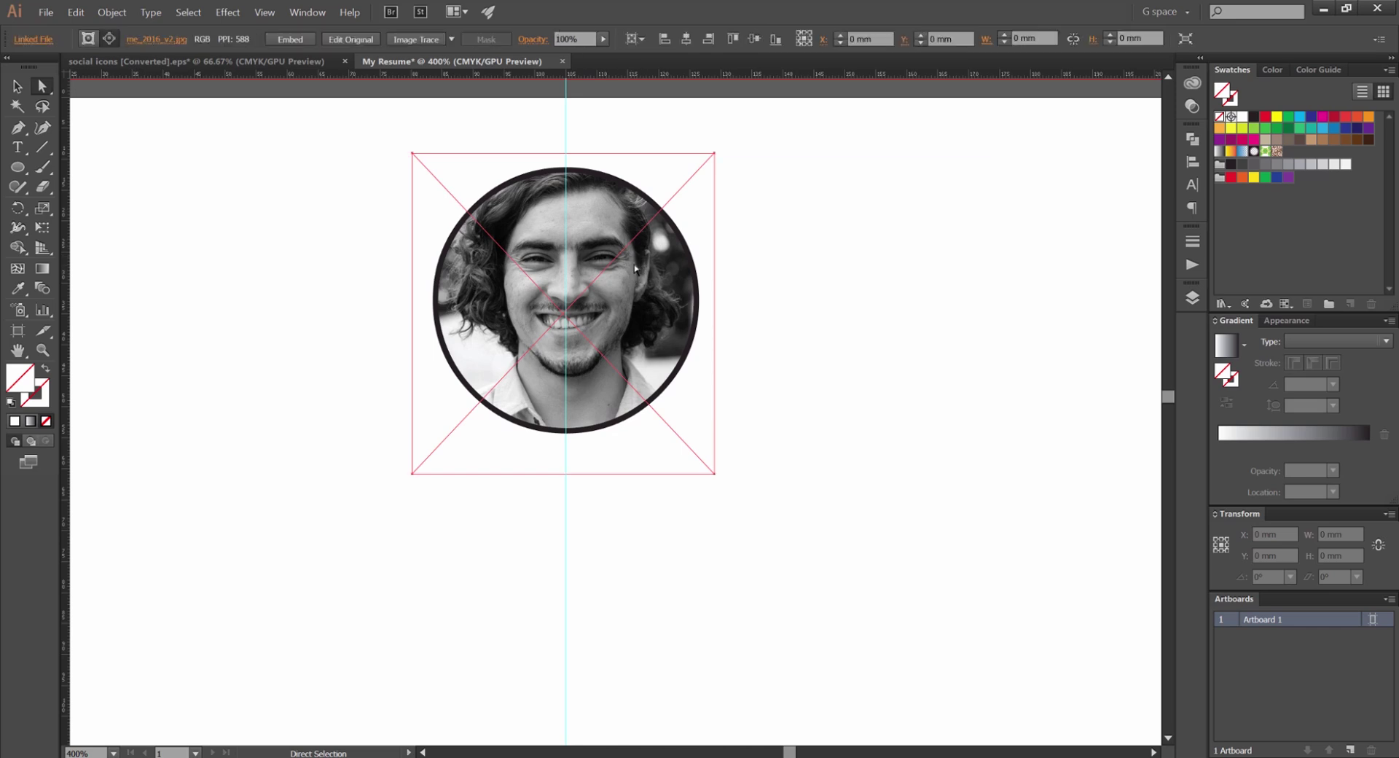
{"action": "left_click_drag", "start_coordinate": [633, 277], "coordinate": [611, 256]}
{"action": "key", "text": "ctrl+z"}
{"action": "key", "text": "ctrl+z"}
{"action": "key", "text": "ctrl+z"}
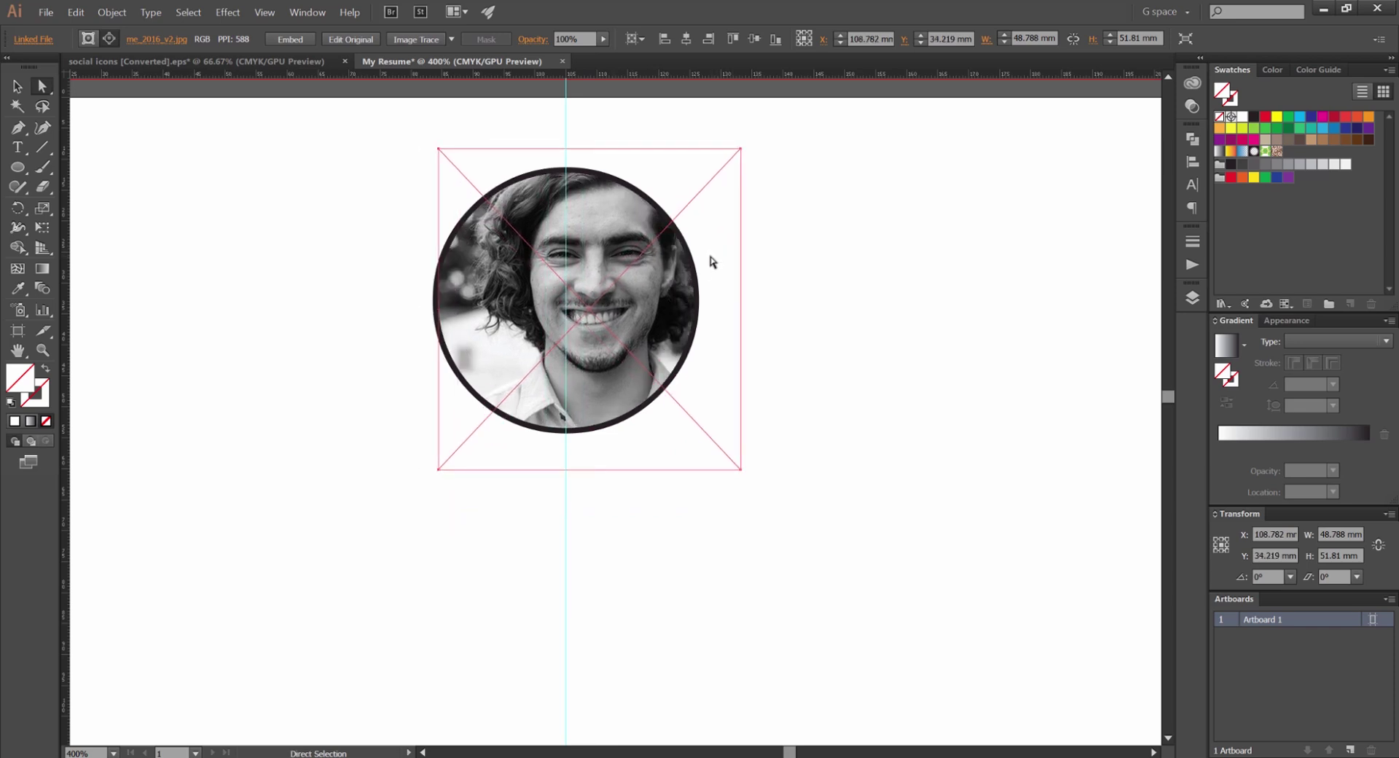
{"action": "key", "text": "v"}
{"action": "key", "text": "ctrl+z"}
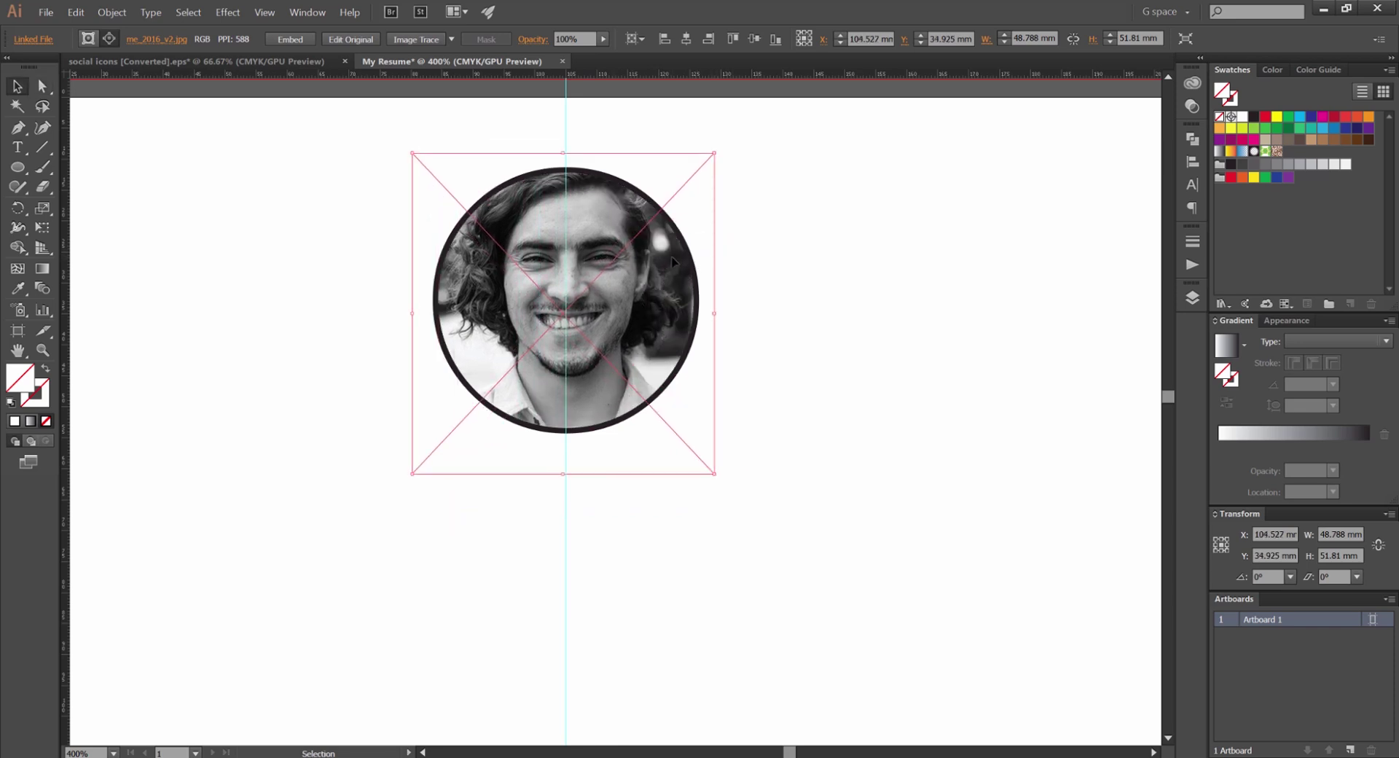
{"action": "left_click", "coordinate": [742, 213]}
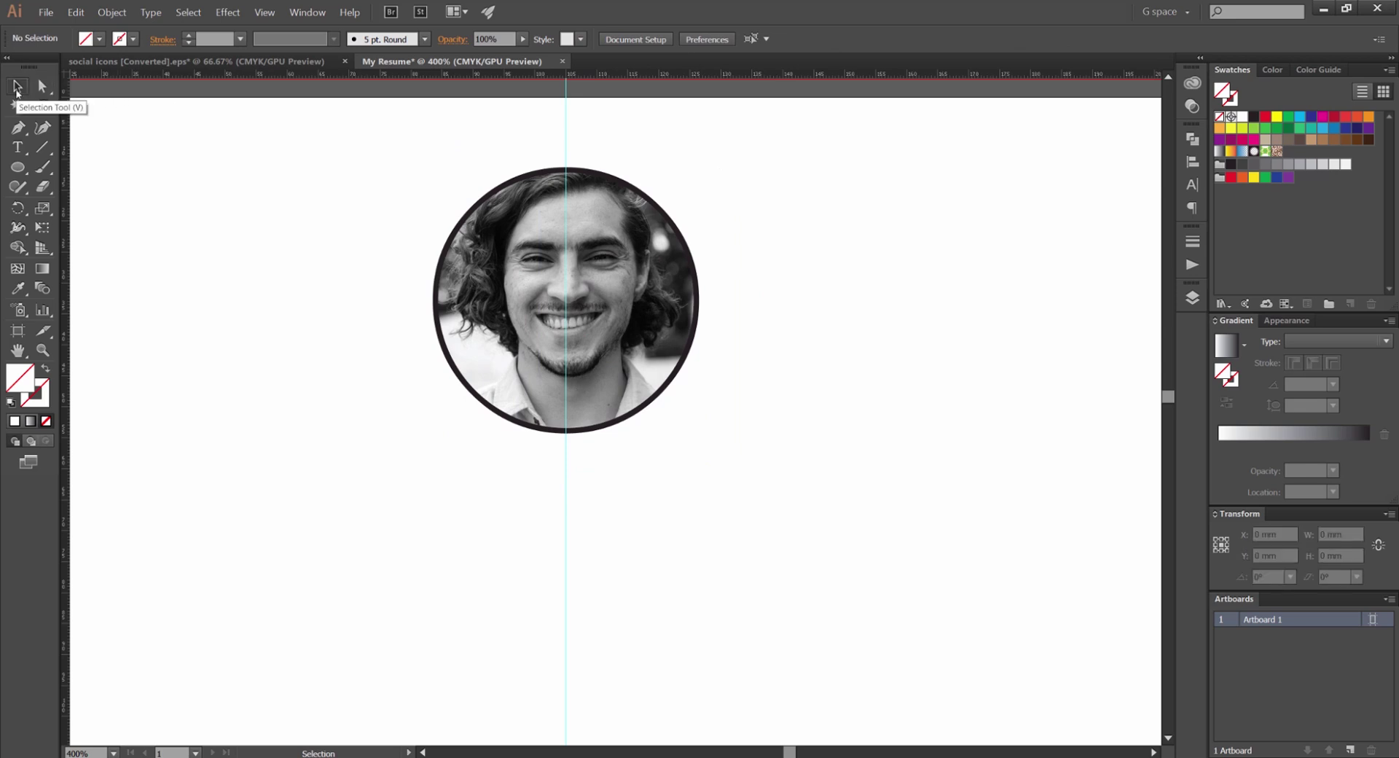
Try moving the round portrait down and left, undo it, and zoom to review the page
{"action": "left_click_drag", "start_coordinate": [538, 215], "coordinate": [759, 376]}
{"action": "key", "text": "ctrl+minus"}
{"action": "key", "text": "ctrl+z"}
{"action": "key", "text": "ctrl+z"}
{"action": "key", "text": "ctrl+plus"}
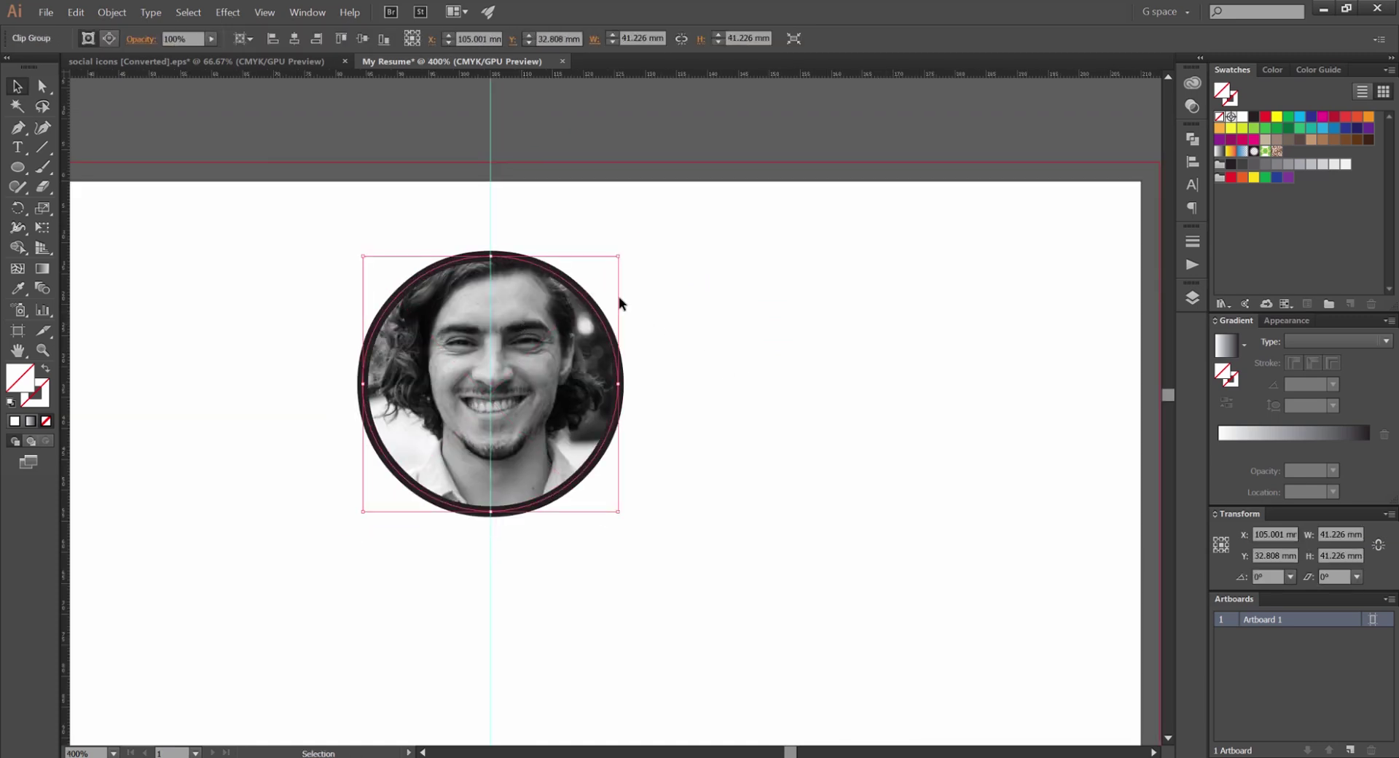
{"action": "left_click", "coordinate": [672, 298]}
{"action": "key", "text": "ctrl+minus"}
{"action": "key", "text": "ctrl+minus"}
{"action": "key", "text": "ctrl+minus"}
{"action": "key", "text": "ctrl+plus"}
{"action": "key", "text": "ctrl+plus"}
Draw a rectangle beside the portrait and select it
{"action": "scroll", "coordinate": [736, 387], "scroll_direction": "down", "scroll_amount": 2}
{"action": "scroll", "coordinate": [728, 328], "scroll_direction": "down", "scroll_amount": 2}
{"action": "scroll", "coordinate": [613, 274], "scroll_direction": "up", "scroll_amount": 2}
{"action": "scroll", "coordinate": [699, 273], "scroll_direction": "down", "scroll_amount": 1}
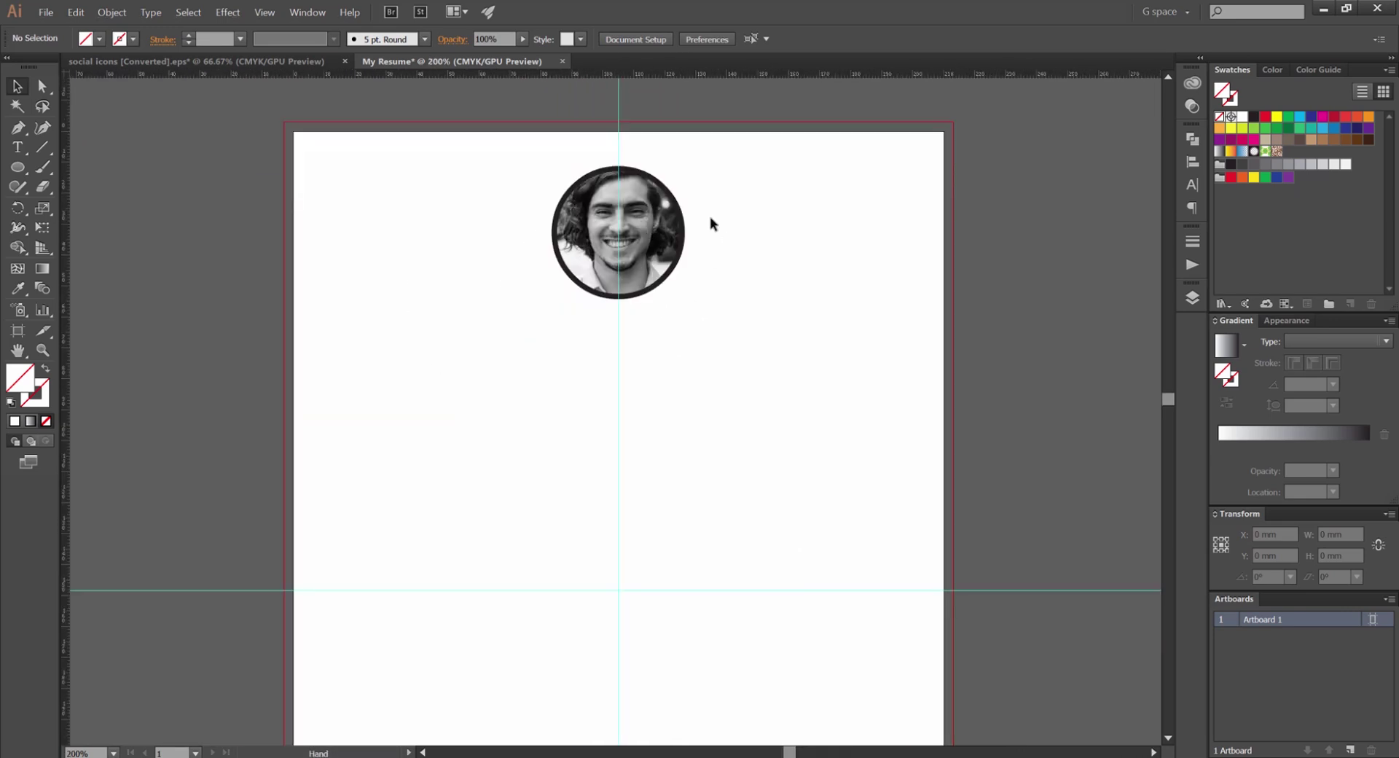
{"action": "key", "text": "m"}
{"action": "mouse_move", "coordinate": [380, 209]}
{"action": "left_mouse_down"}
{"action": "mouse_move", "coordinate": [519, 257]}
{"action": "mouse_move", "coordinate": [639, 264]}
{"action": "left_mouse_up"}
{"action": "key", "text": "v"}
{"action": "left_click_drag", "start_coordinate": [462, 126], "coordinate": [406, 306]}
Fill the rectangle with the dark swatch, send it behind the photo, and narrow its left side
{"action": "scroll", "coordinate": [459, 239], "scroll_direction": "up", "scroll_amount": 1}
{"action": "key", "text": "alt"}
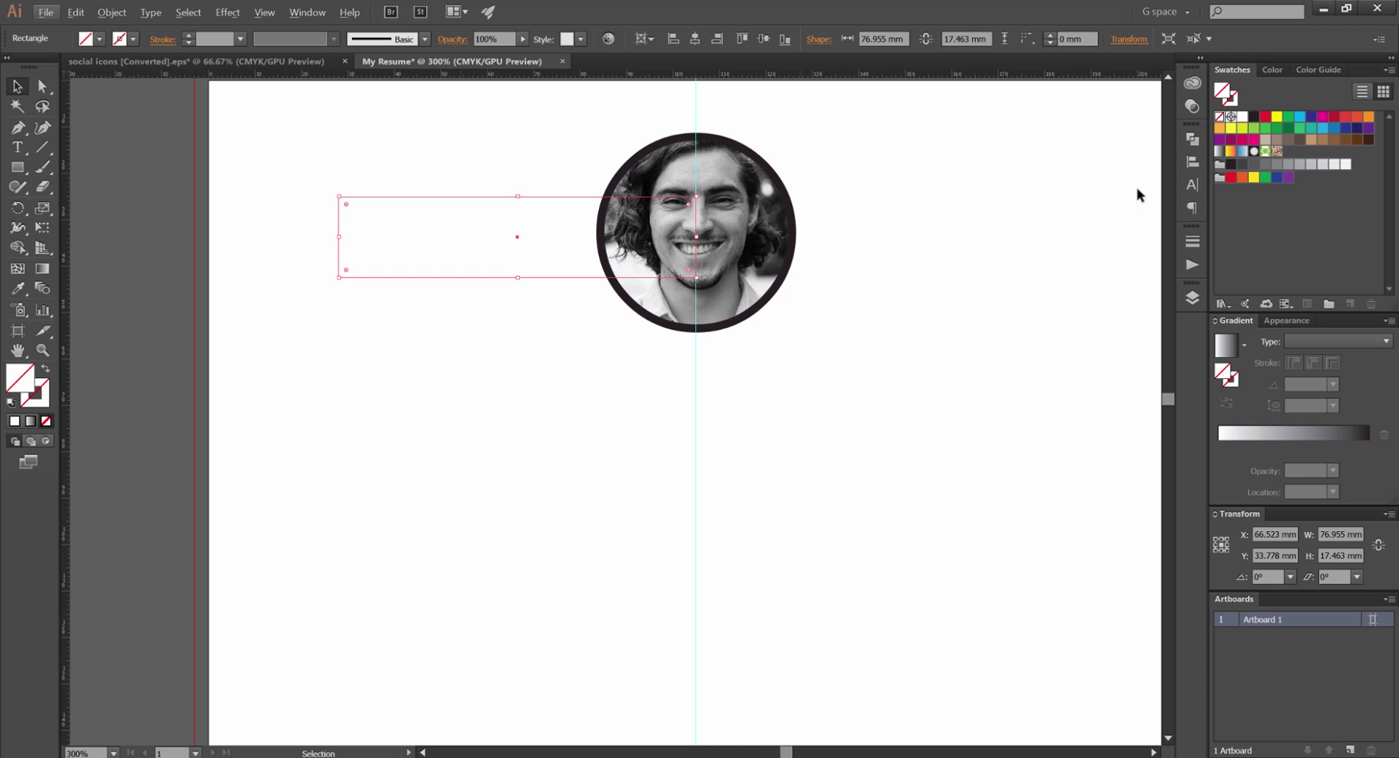
{"action": "left_click", "coordinate": [1300, 128]}
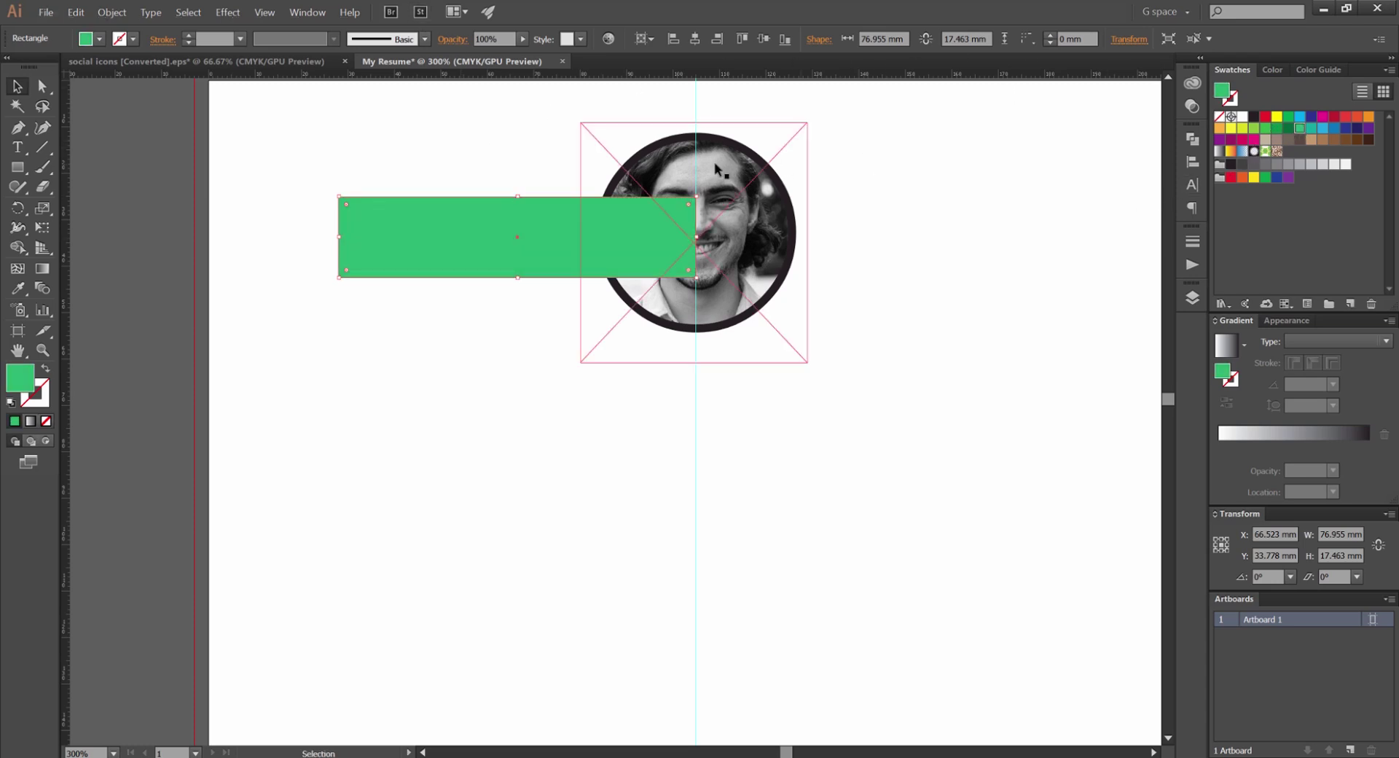
{"action": "key", "text": "ctrl+bracketleft"}
{"action": "left_click", "coordinate": [1254, 116]}
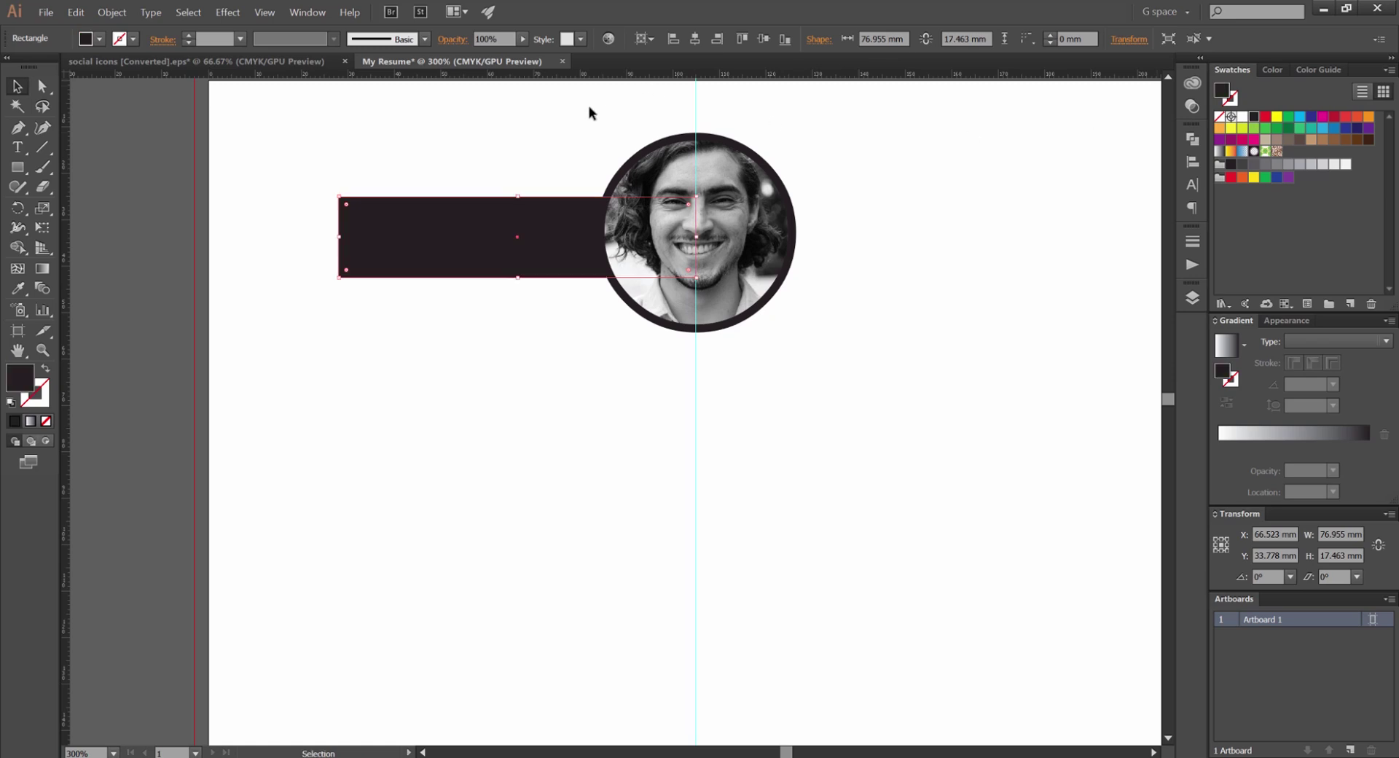
{"action": "scroll", "coordinate": [561, 193], "scroll_direction": "up", "scroll_amount": 1}
{"action": "left_click_drag", "start_coordinate": [266, 253], "coordinate": [355, 253]}
Notch the rectangle's left end by pushing a new mid-edge anchor point inward
{"action": "key", "text": "ctrl+shift+a"}
{"action": "left_click_drag", "start_coordinate": [669, 210], "coordinate": [776, 247]}
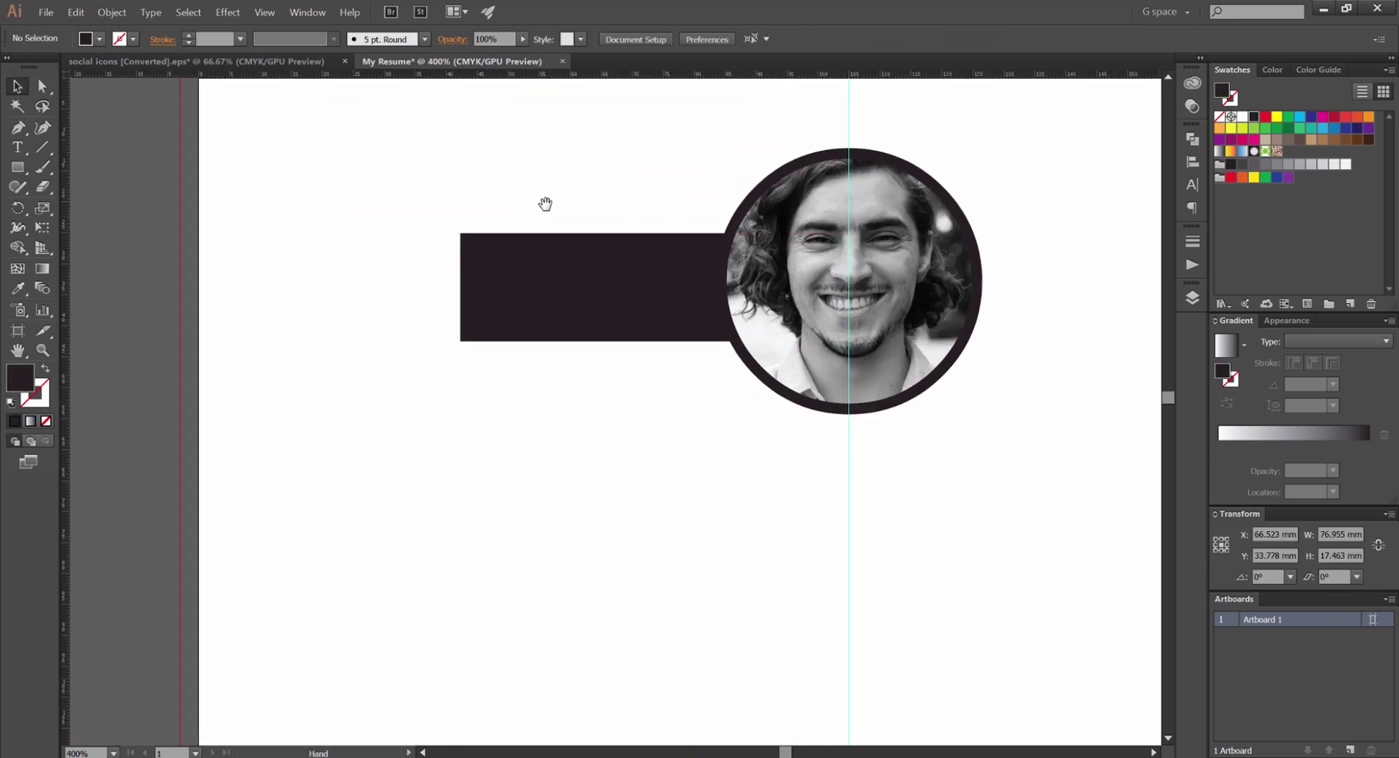
{"action": "left_click", "coordinate": [553, 234]}
{"action": "scroll", "coordinate": [413, 274], "scroll_direction": "up", "scroll_amount": 1}
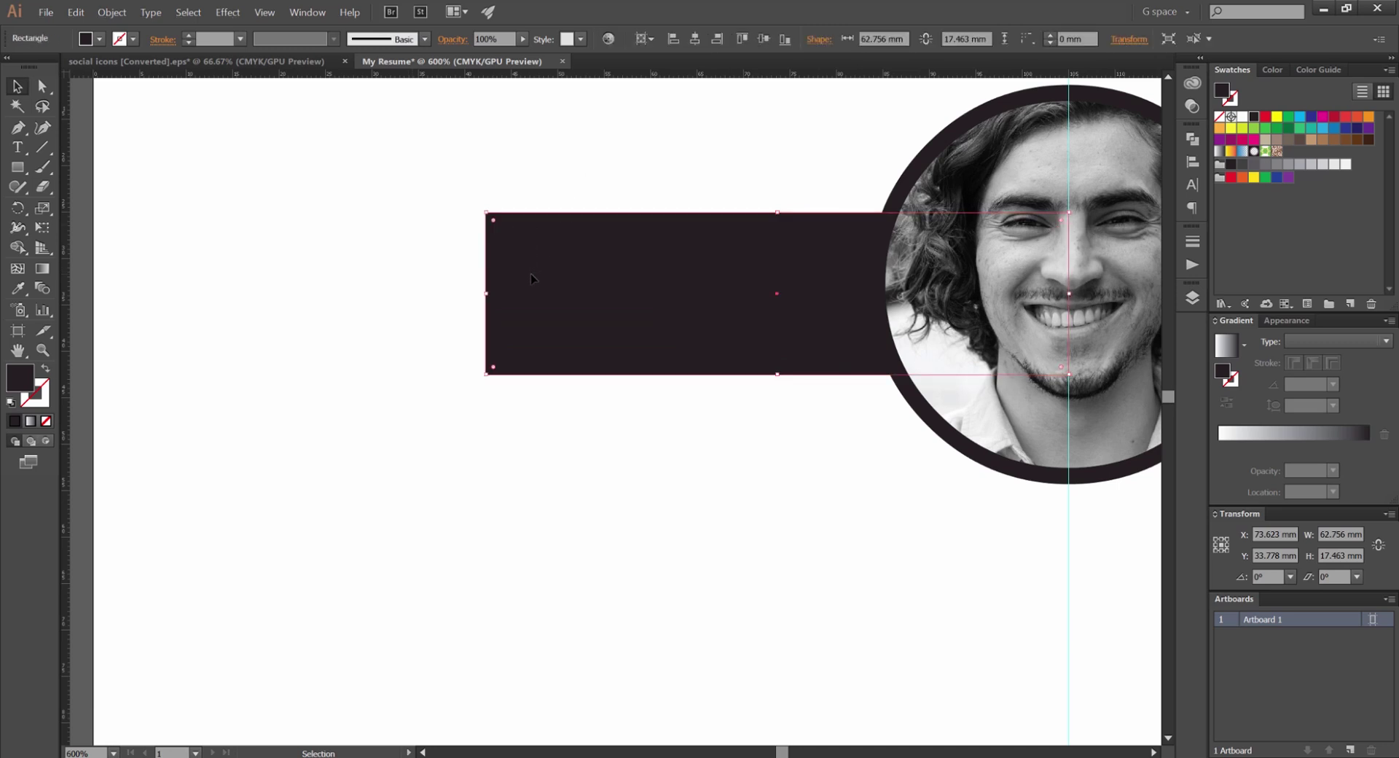
{"action": "key", "text": "p"}
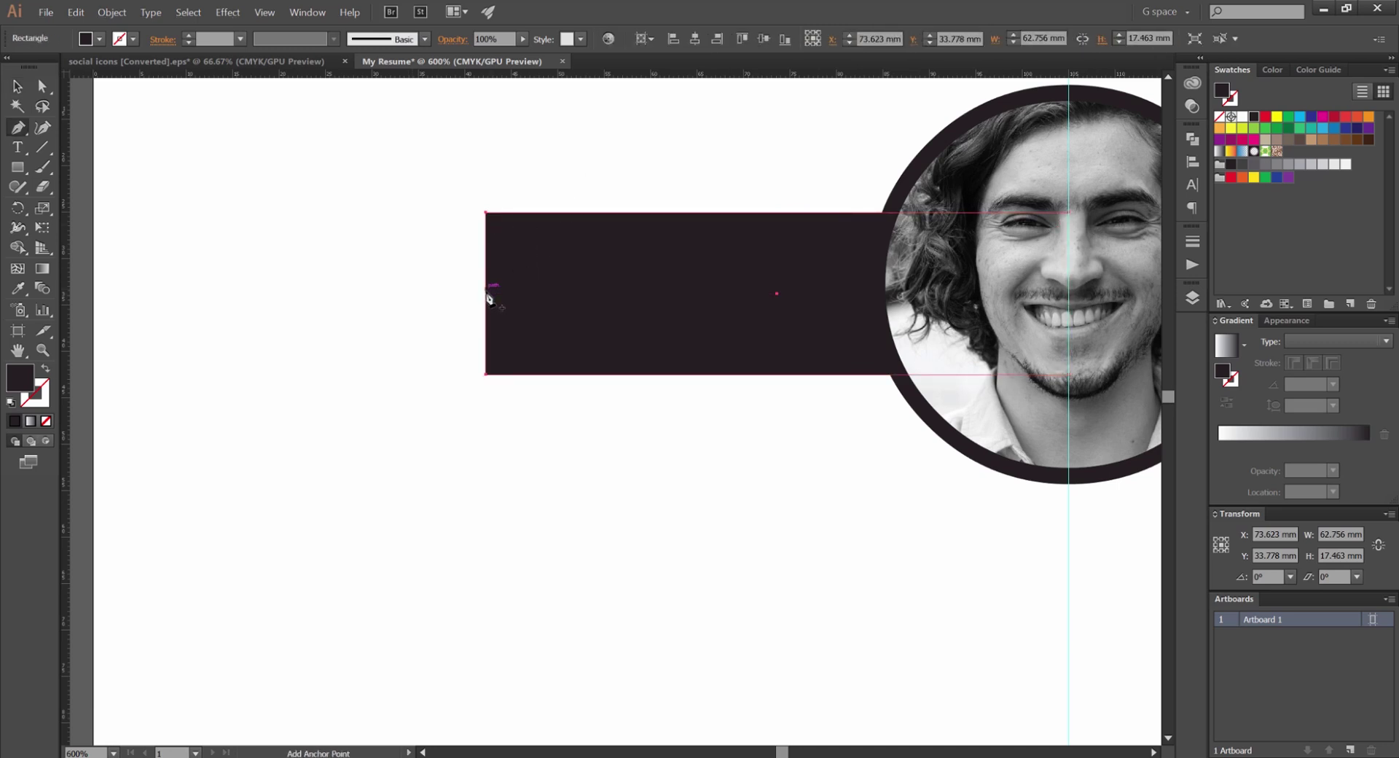
{"action": "left_click", "coordinate": [487, 294]}
{"action": "key", "text": "a"}
{"action": "left_click_drag", "start_coordinate": [486, 294], "coordinate": [554, 295]}
{"action": "key", "text": "v"}
Reflect the notched ribbon vertically across the centre guide as a copy on the right
{"action": "left_click", "coordinate": [399, 274]}
{"action": "scroll", "coordinate": [399, 274], "scroll_direction": "down", "scroll_amount": 2}
{"action": "scroll", "coordinate": [399, 275], "scroll_direction": "right", "scroll_amount": 2}
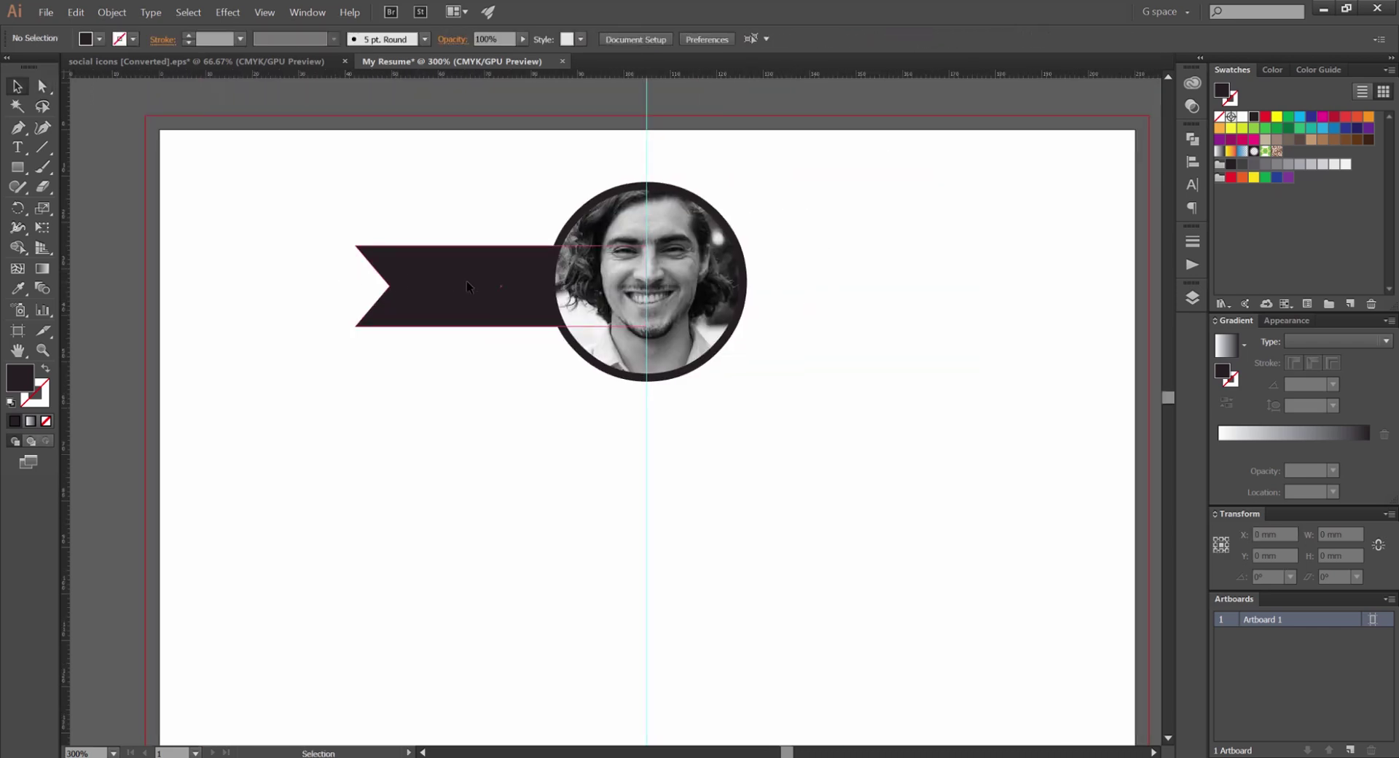
{"action": "left_click", "coordinate": [467, 281]}
{"action": "scroll", "coordinate": [437, 320], "scroll_direction": "right", "scroll_amount": 1}
{"action": "key", "text": "o"}
{"action": "scroll", "coordinate": [594, 262], "scroll_direction": "up", "scroll_amount": 1}
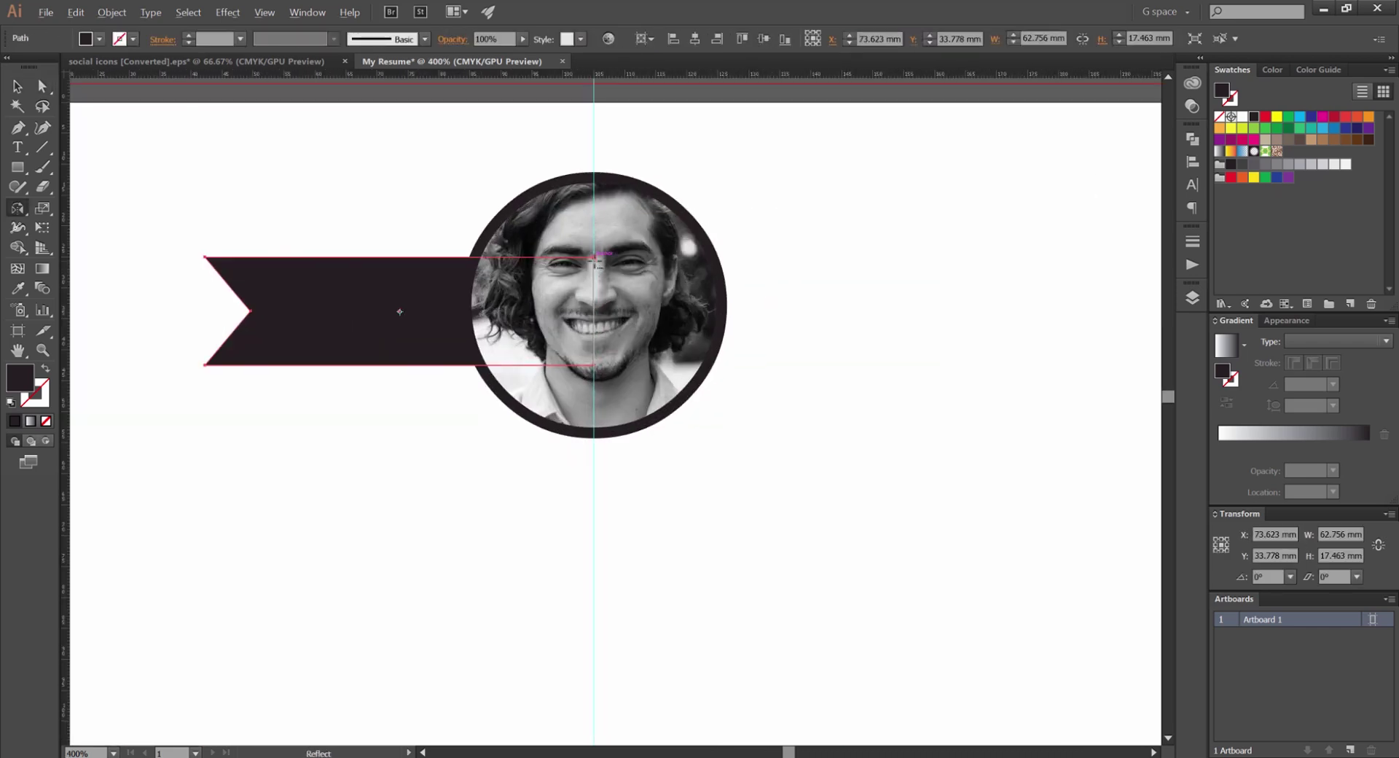
{"action": "scroll", "coordinate": [596, 259], "scroll_direction": "up", "scroll_amount": 1}
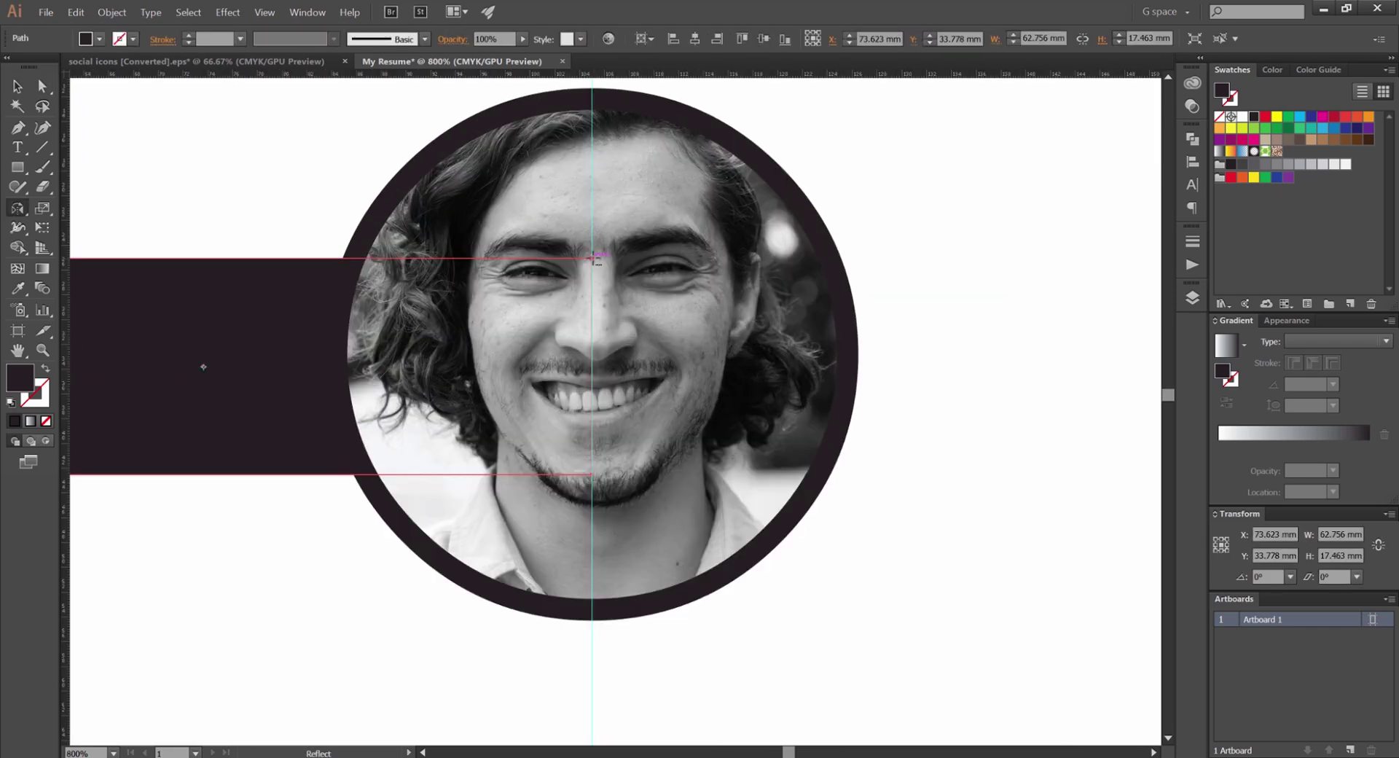
{"action": "left_click", "coordinate": [592, 258], "text": "alt"}
{"action": "left_click", "coordinate": [866, 483]}
{"action": "left_click", "coordinate": [897, 518]}
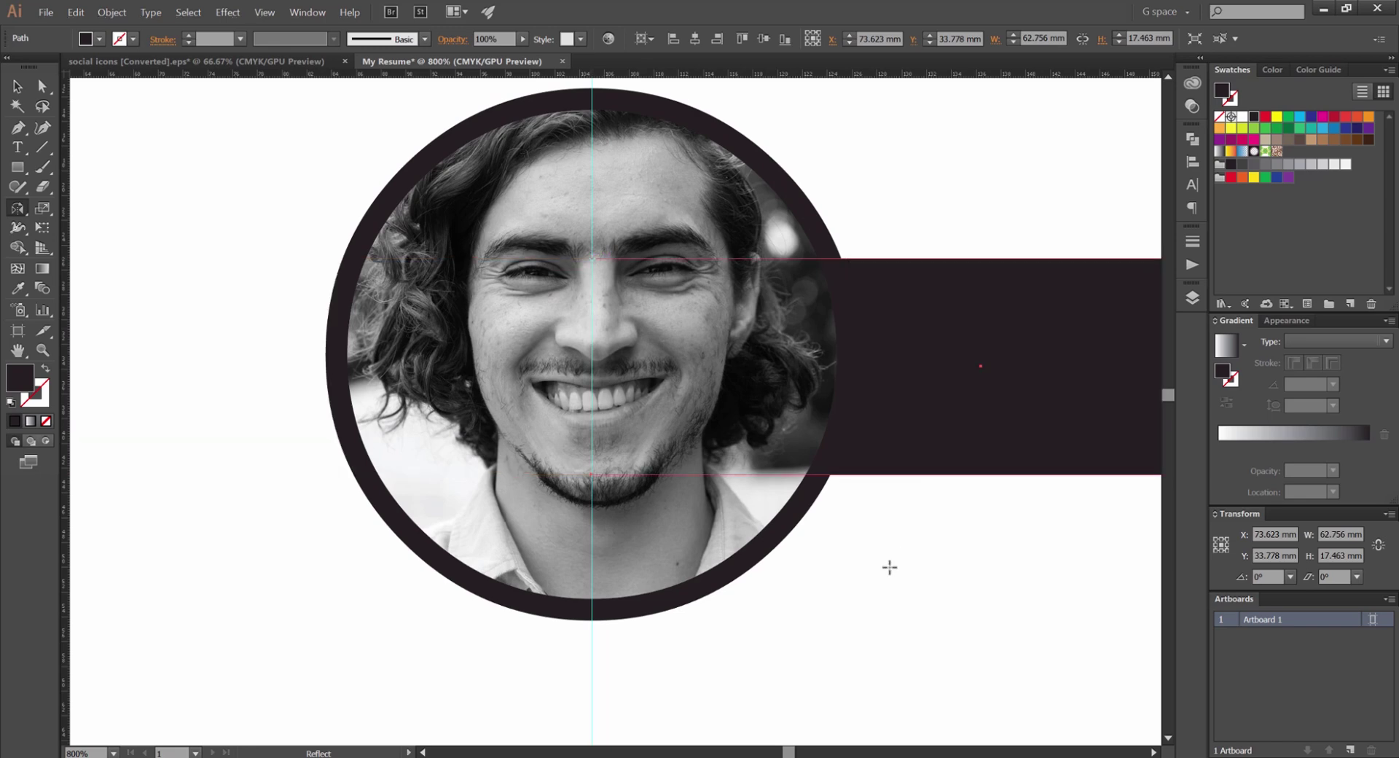
{"action": "scroll", "coordinate": [887, 575], "scroll_direction": "down", "scroll_amount": 3}
{"action": "key", "text": "v"}
{"action": "left_click", "coordinate": [758, 526]}
{"action": "scroll", "coordinate": [684, 501], "scroll_direction": "down", "scroll_amount": 1}
{"action": "scroll", "coordinate": [678, 476], "scroll_direction": "down", "scroll_amount": 1}
{"action": "scroll", "coordinate": [693, 476], "scroll_direction": "up", "scroll_amount": 1}
{"action": "scroll", "coordinate": [751, 481], "scroll_direction": "down", "scroll_amount": 1}
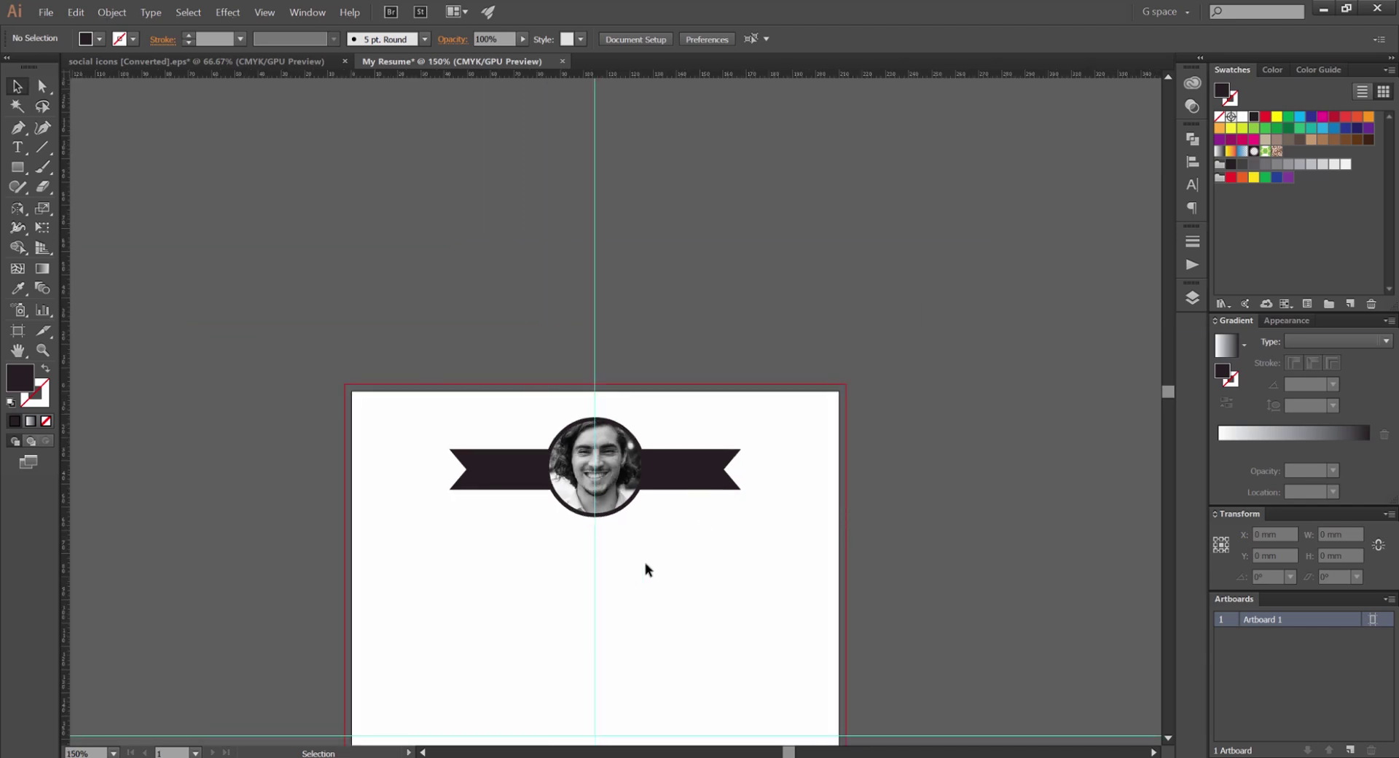
Select the ribbon and photo together and nudge them slightly higher
{"action": "scroll", "coordinate": [644, 562], "scroll_direction": "up", "scroll_amount": 1}
{"action": "left_click_drag", "start_coordinate": [465, 543], "coordinate": [488, 465]}
{"action": "scroll", "coordinate": [566, 431], "scroll_direction": "up", "scroll_amount": 1}
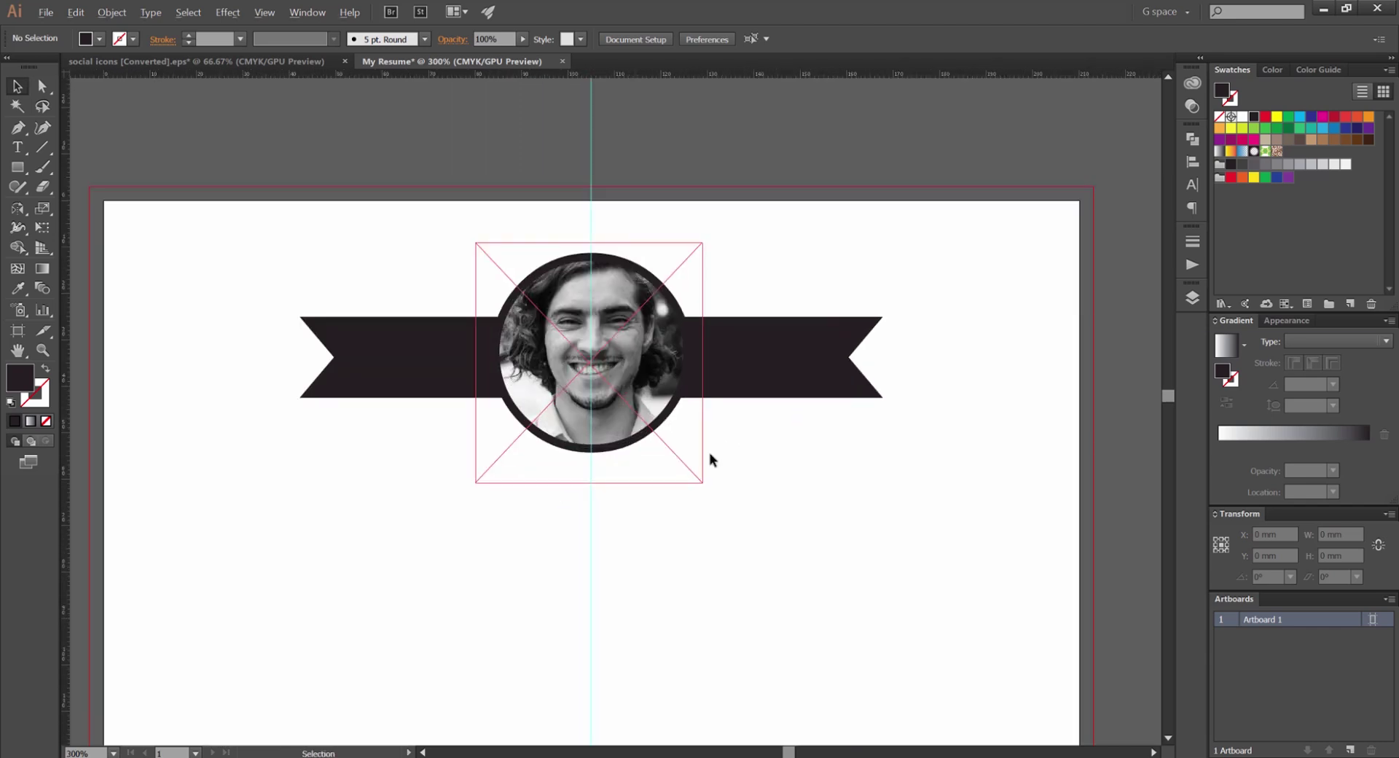
{"action": "key", "text": "ctrl+a"}
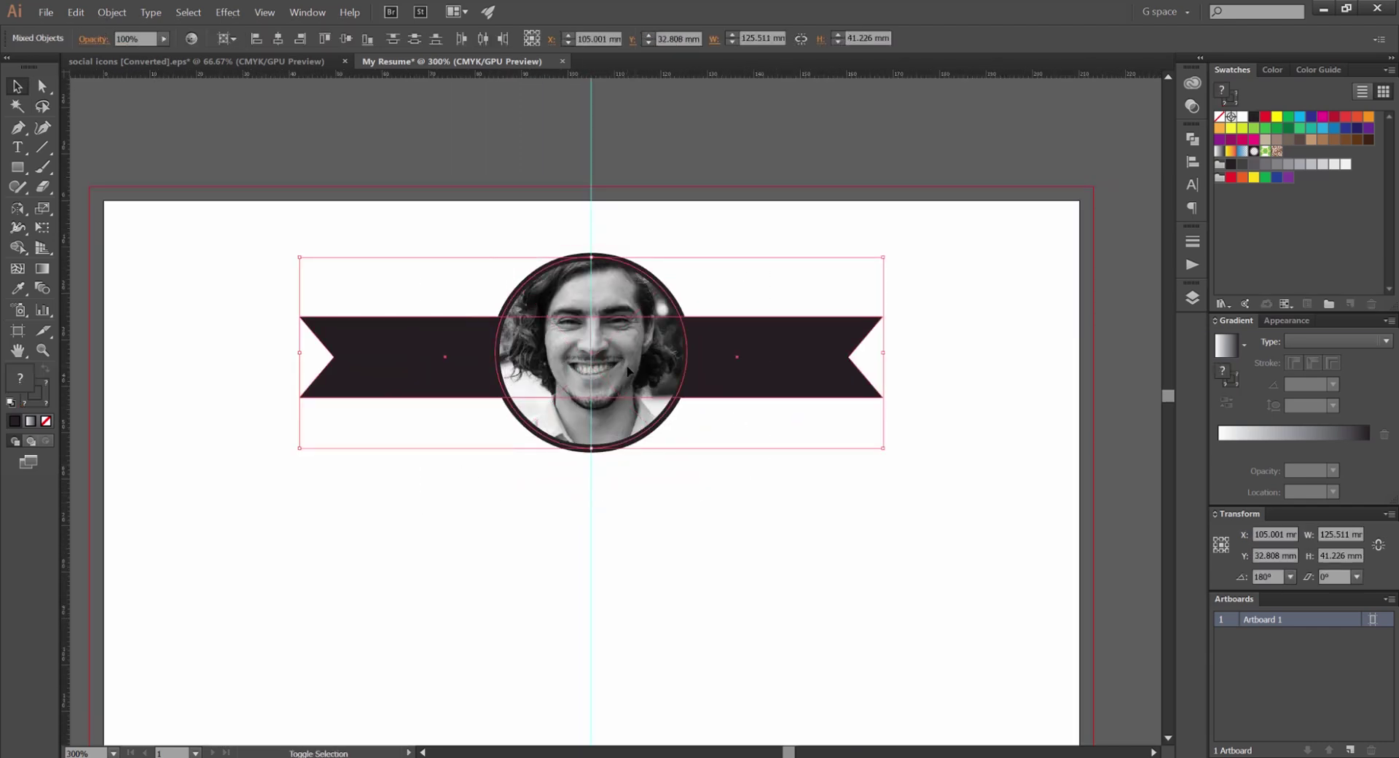
{"action": "mouse_move", "coordinate": [629, 388]}
{"action": "left_mouse_down"}
{"action": "mouse_move", "coordinate": [628, 342]}
{"action": "mouse_move", "coordinate": [628, 371]}
{"action": "left_mouse_up"}
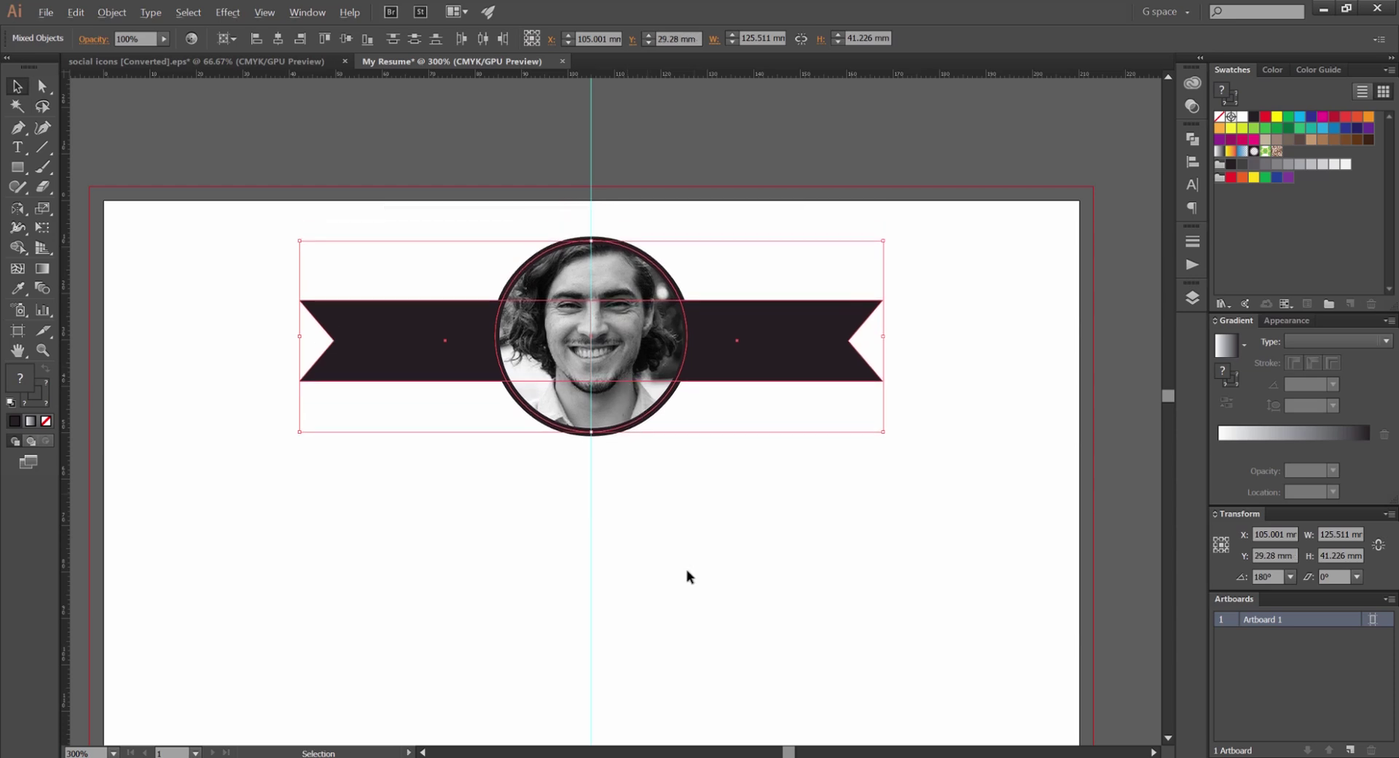
{"action": "scroll", "coordinate": [701, 508], "scroll_direction": "down", "scroll_amount": 1}
{"action": "left_click_drag", "start_coordinate": [684, 583], "coordinate": [660, 467]}
{"action": "left_click", "coordinate": [750, 191]}
Hide and re-show guides and edges to check the header, then zoom in to 400%
{"action": "key", "text": "ctrl+;"}
{"action": "scroll", "coordinate": [765, 342], "scroll_direction": "down", "scroll_amount": 2}
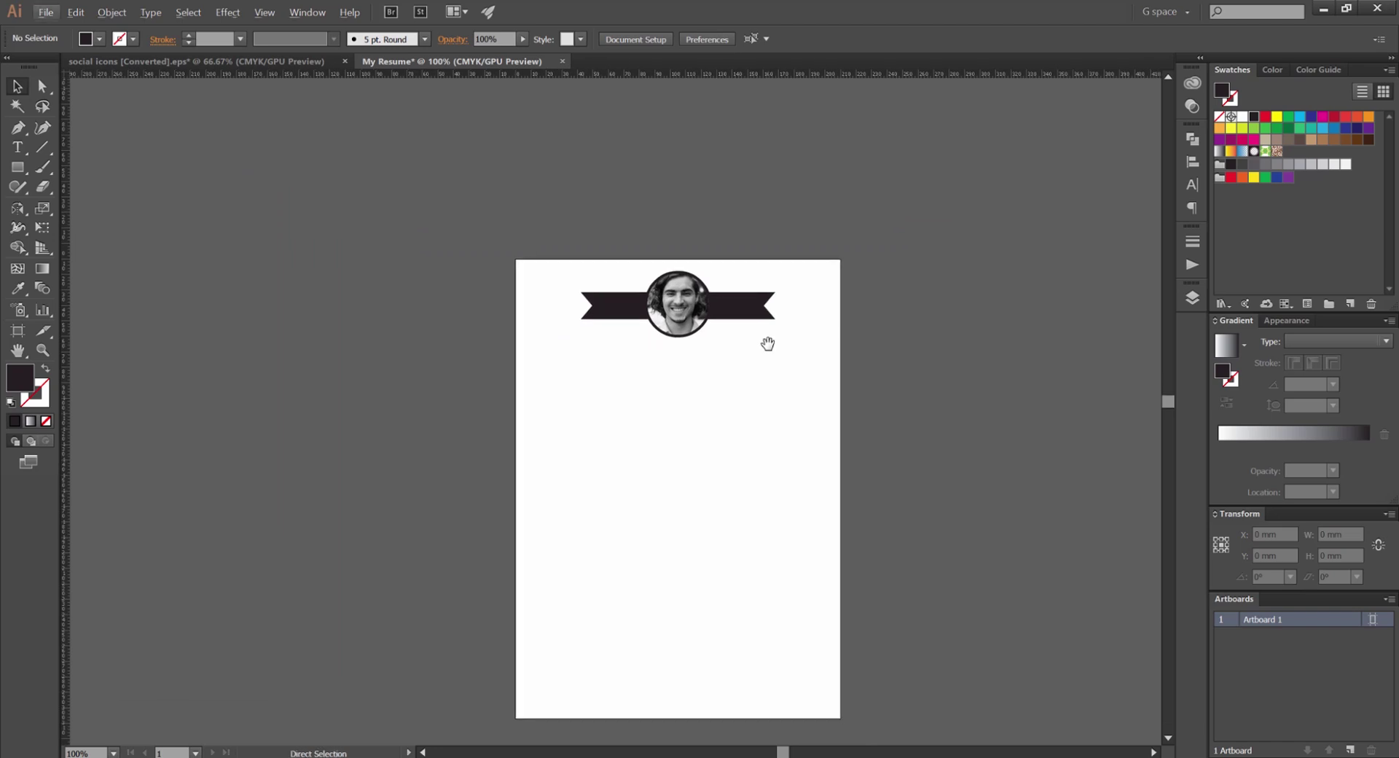
{"action": "key", "text": "ctrl+;"}
{"action": "scroll", "coordinate": [766, 337], "scroll_direction": "up", "scroll_amount": 2}
{"action": "scroll", "coordinate": [669, 334], "scroll_direction": "up", "scroll_amount": 2}
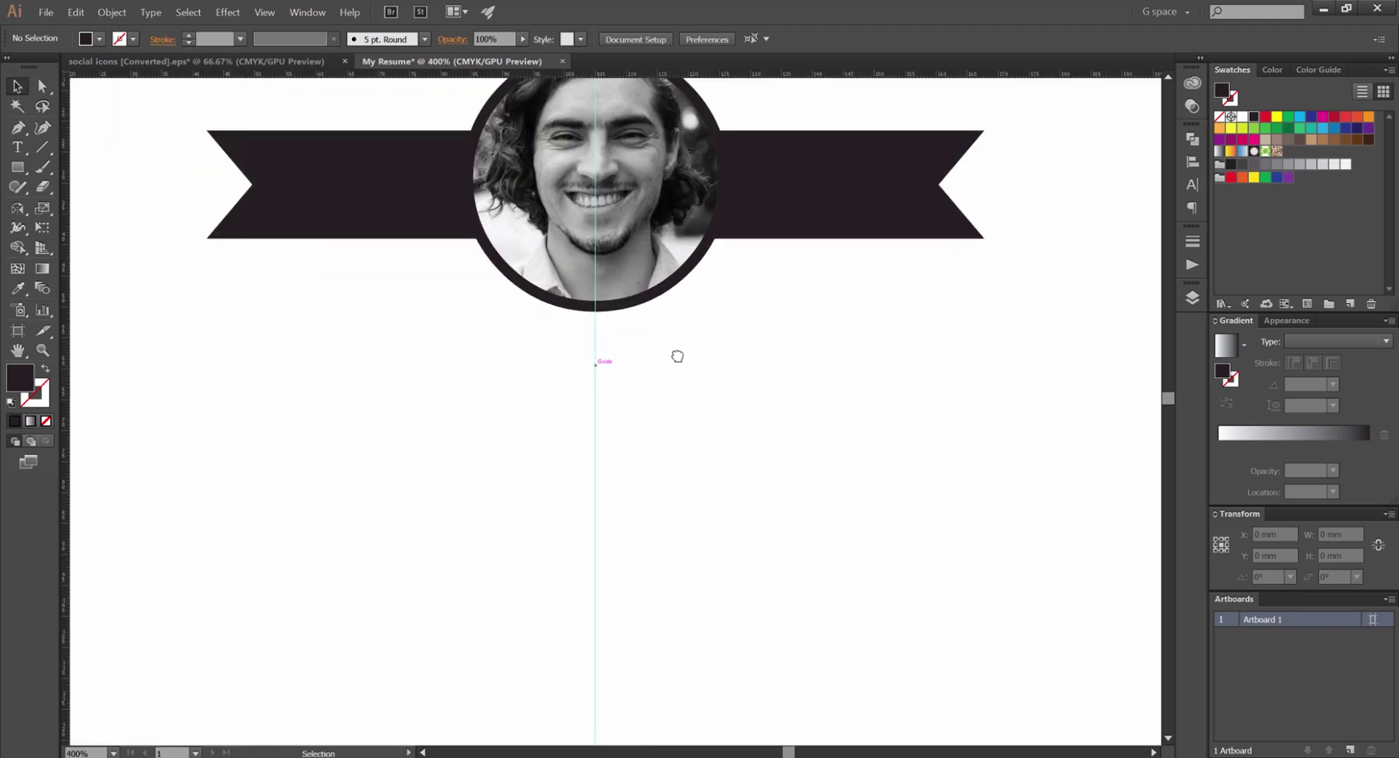
{"action": "scroll", "coordinate": [660, 325], "scroll_direction": "down", "scroll_amount": 2}
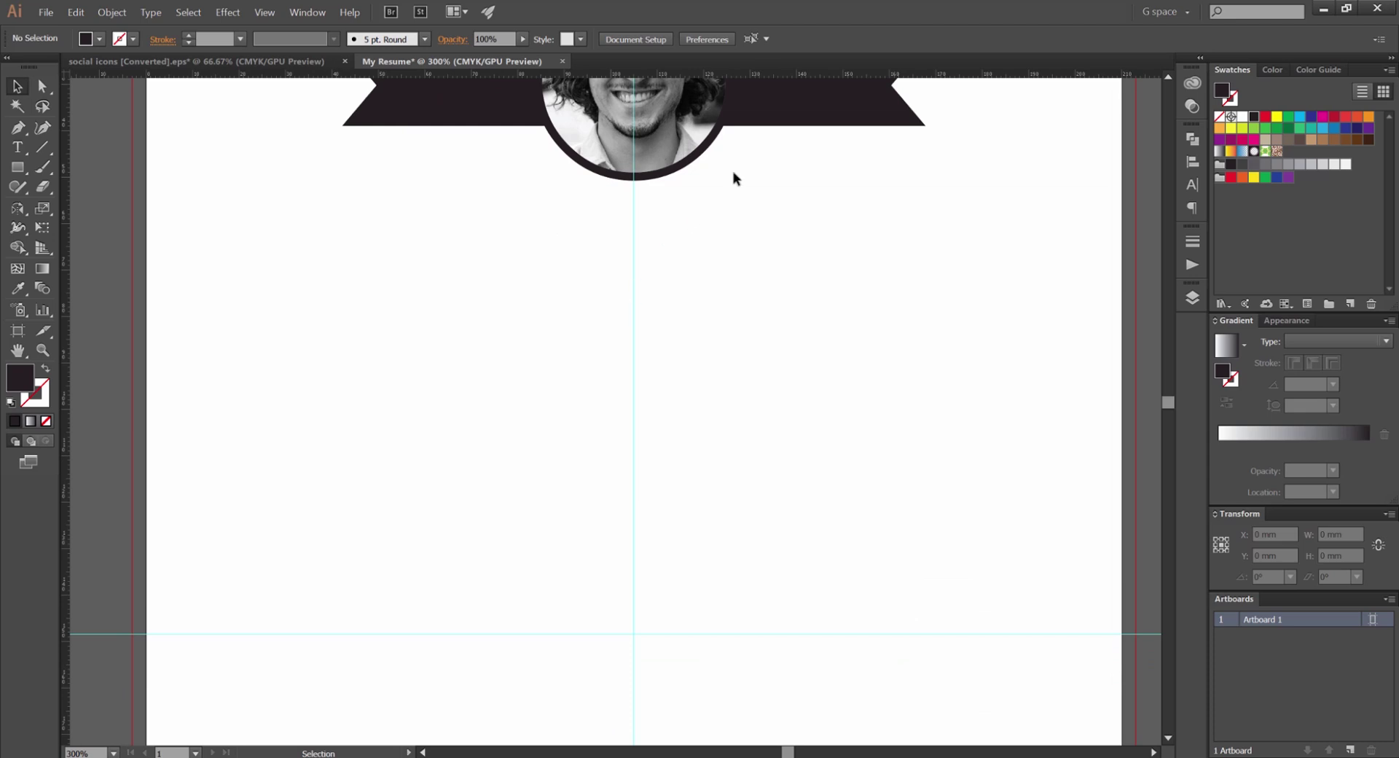
{"action": "left_click_drag", "start_coordinate": [572, 137], "coordinate": [503, 261]}
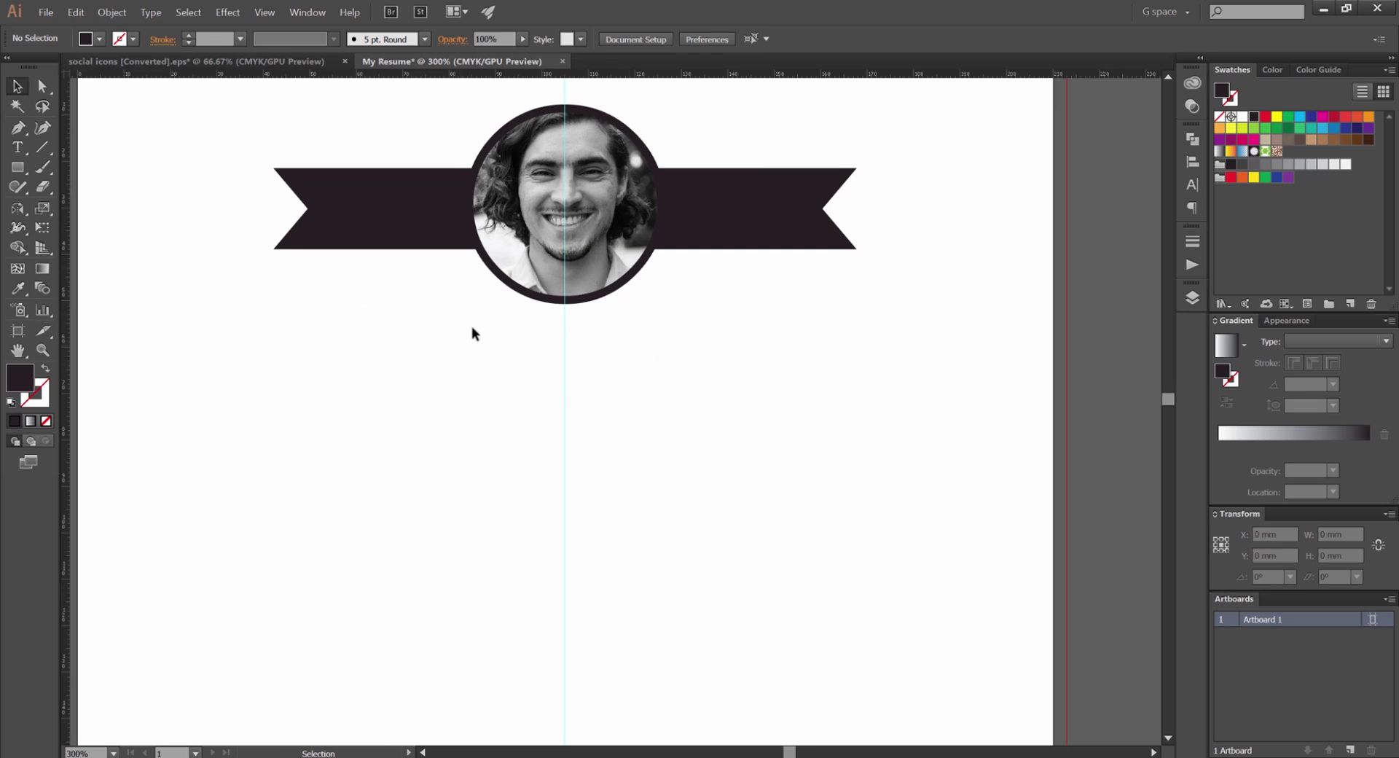
{"action": "key", "text": "ctrl+plus"}
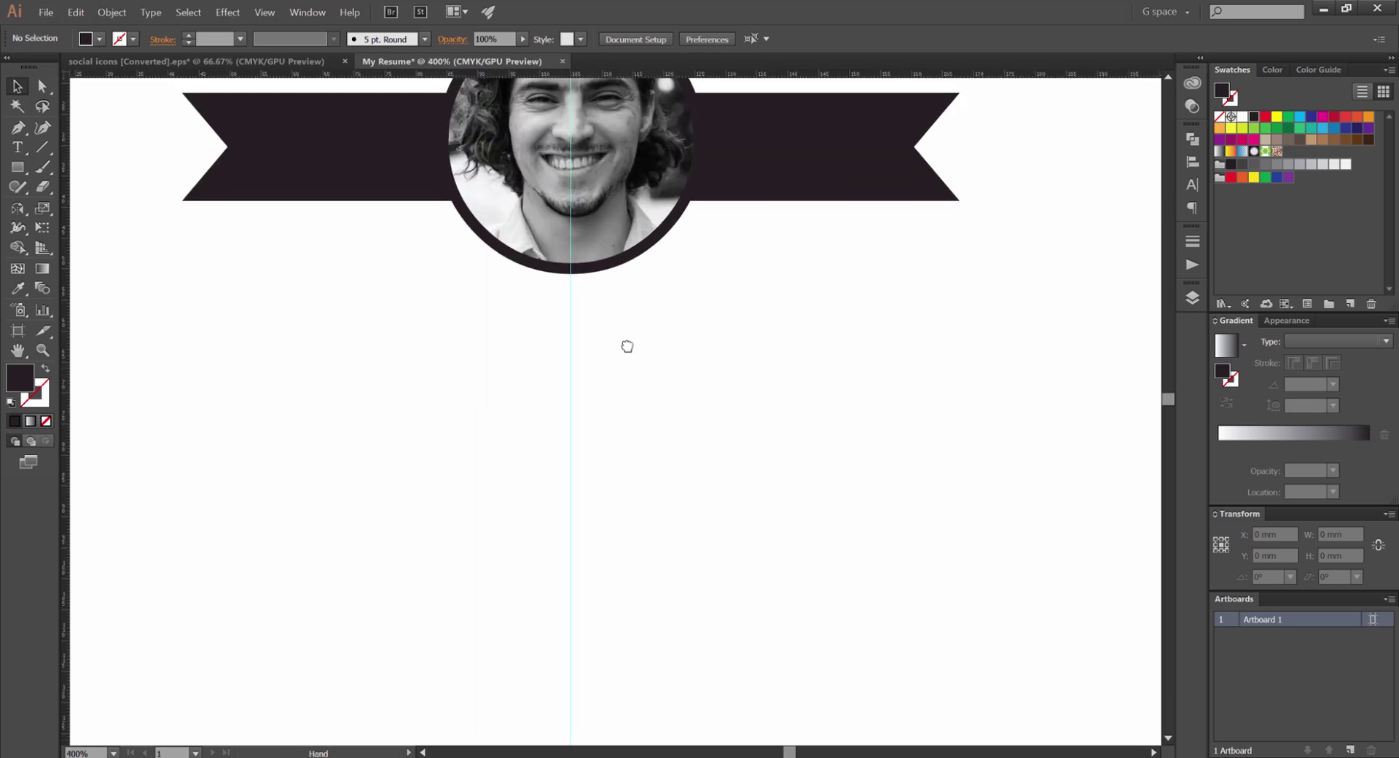
Type the heading 'Freelance Graphic Design' below the photo with capitalised first letters
{"action": "key", "text": "t"}
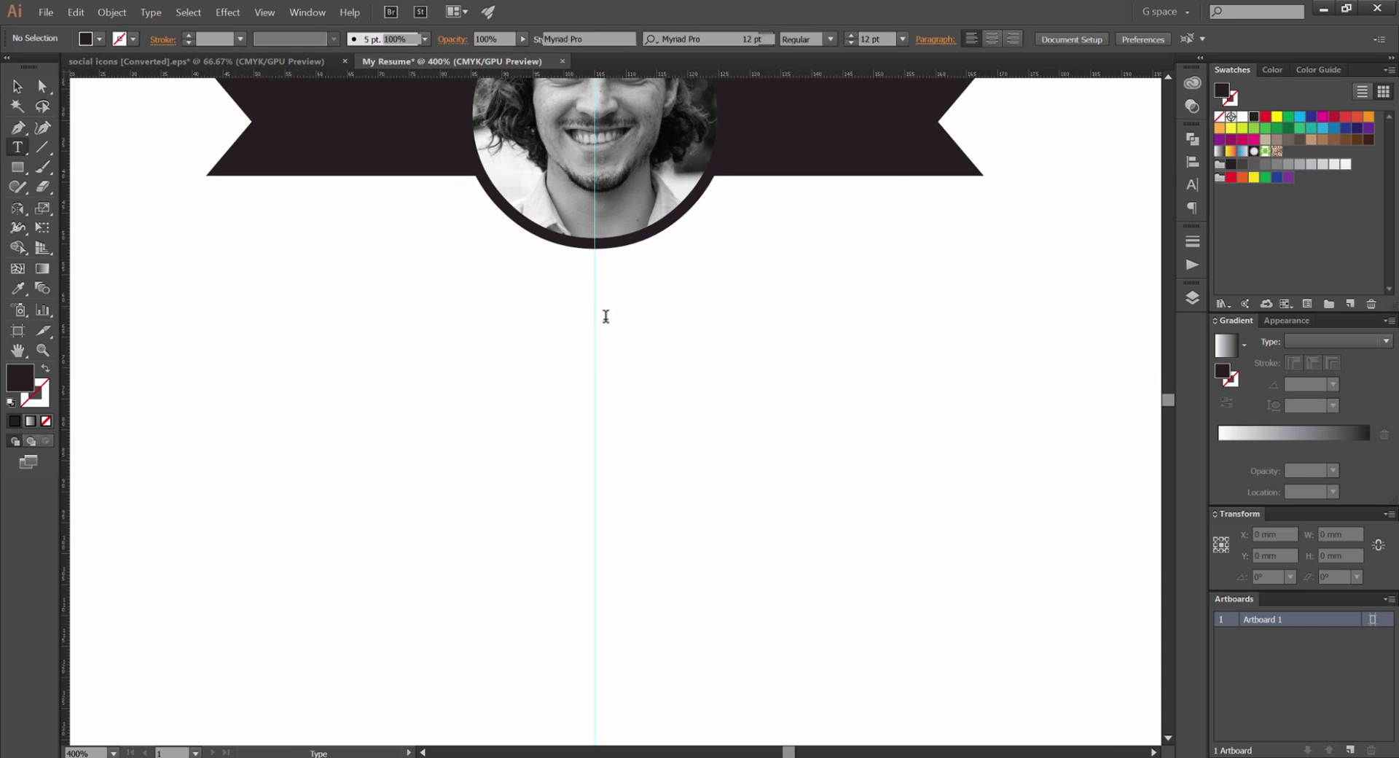
{"action": "left_click", "coordinate": [617, 326]}
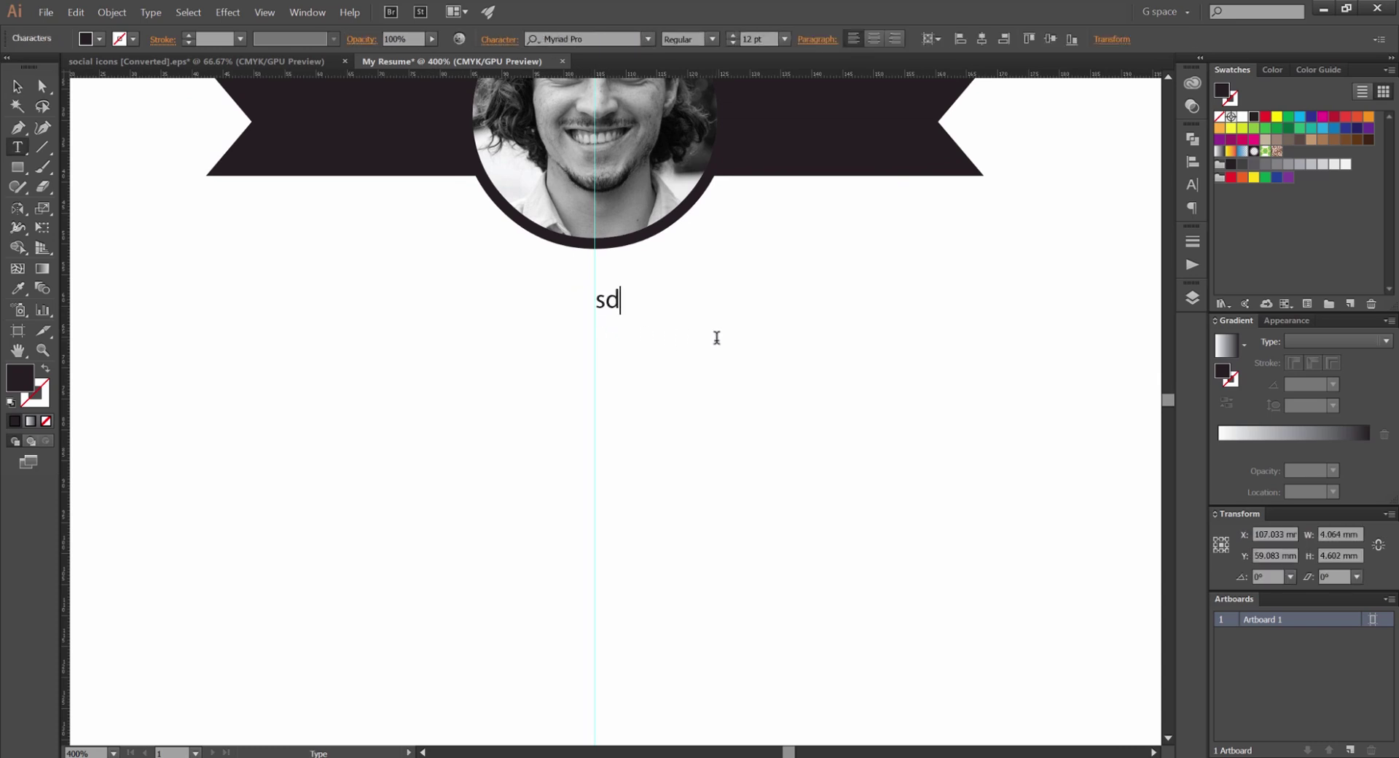
{"action": "key", "text": "BackSpace"}
{"action": "key", "text": "BackSpace"}
{"action": "type", "text": "freelance graphi"}
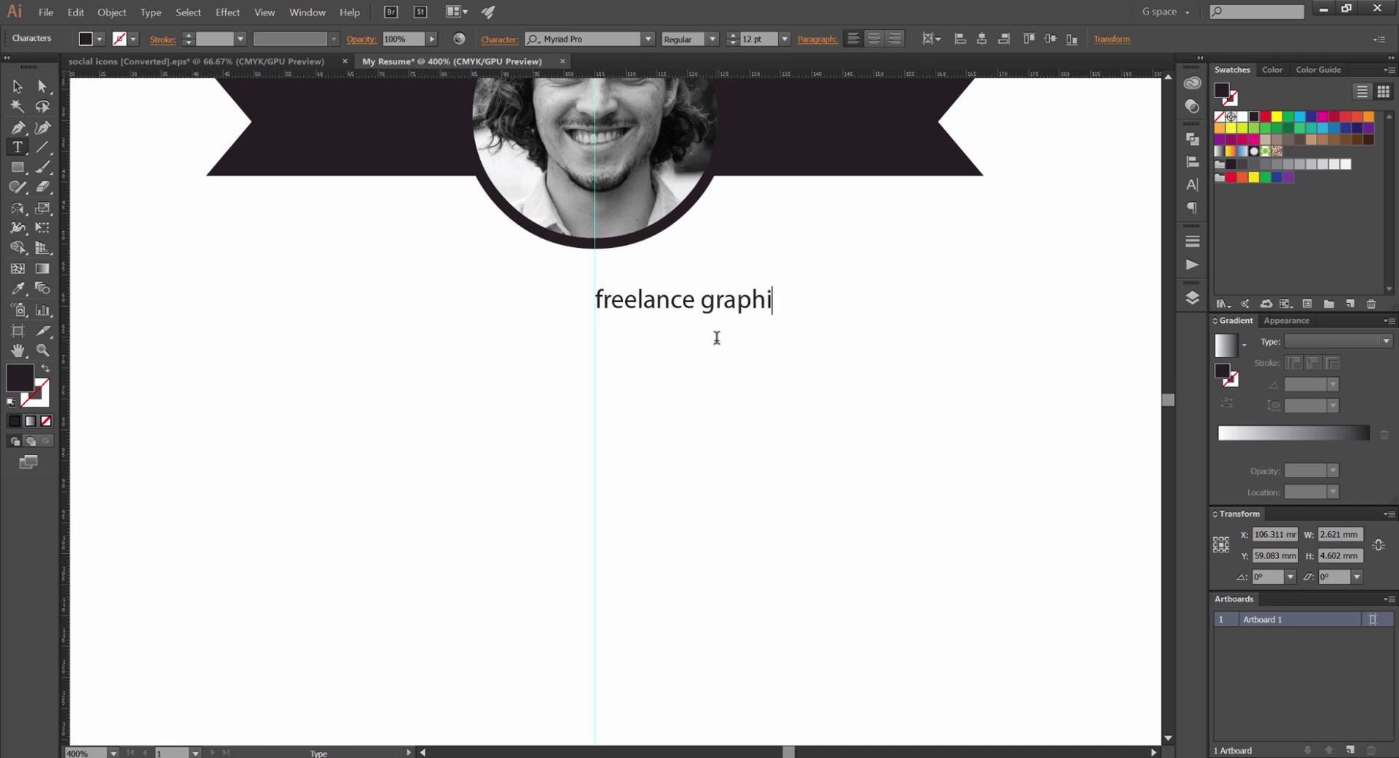
{"action": "type", "text": "c Designer"}
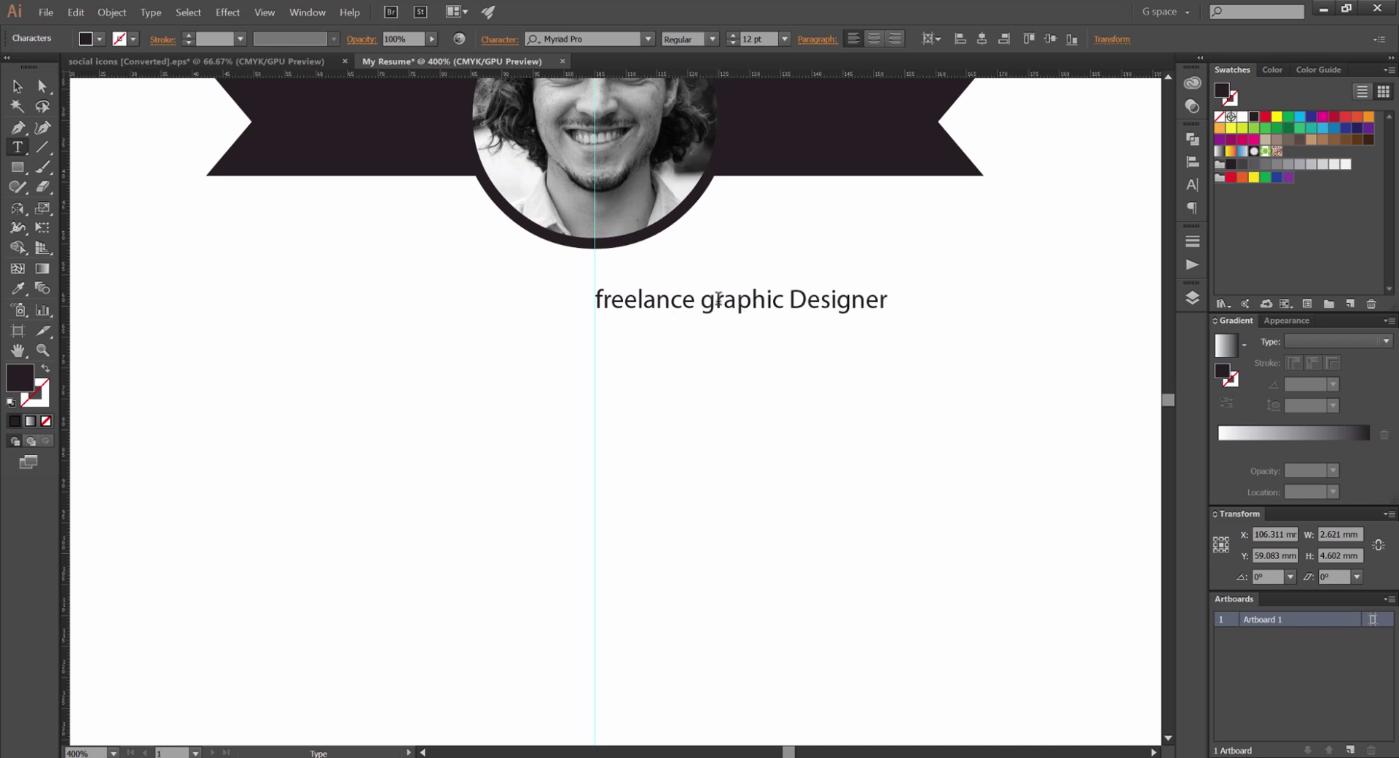
{"action": "left_click", "coordinate": [718, 299]}
{"action": "key", "text": "BackSpace"}
{"action": "type", "text": "G"}
{"action": "left_click", "coordinate": [604, 295]}
{"action": "key", "text": "BackSpace"}
{"action": "type", "text": "F"}
{"action": "key", "text": "Escape"}
Move the heading onto the centre guide near the photo and enlarge it
{"action": "left_click_drag", "start_coordinate": [744, 309], "coordinate": [609, 309]}
{"action": "left_click_drag", "start_coordinate": [693, 300], "coordinate": [667, 284]}
{"action": "left_click_drag", "start_coordinate": [753, 265], "coordinate": [801, 259]}
{"action": "left_click_drag", "start_coordinate": [682, 263], "coordinate": [682, 275]}
Set the heading in Ridley Grotesk SemiBold and widen its letter spacing
{"action": "type", "text": "ridl"}
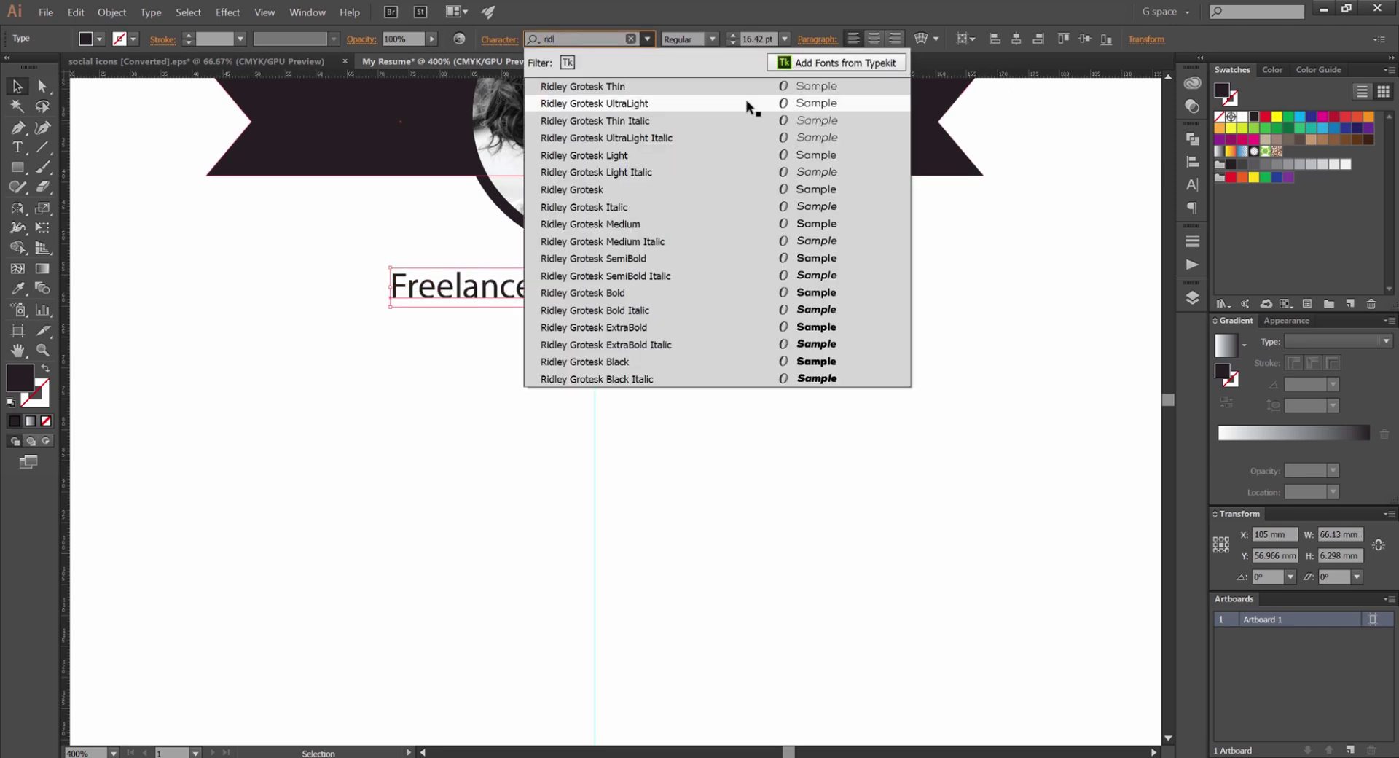
{"action": "left_click", "coordinate": [705, 293]}
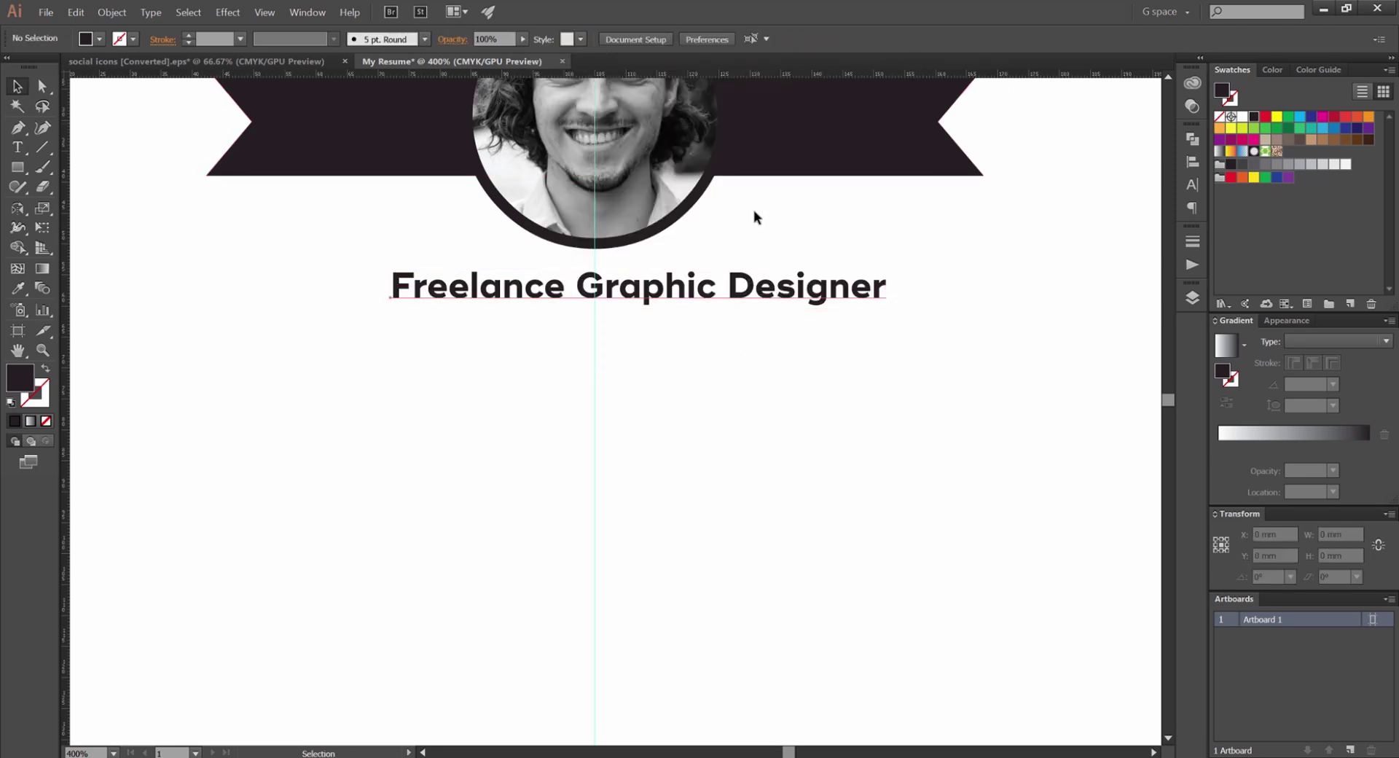
{"action": "scroll", "coordinate": [702, 39], "scroll_direction": "up", "scroll_amount": 1}
{"action": "scroll", "coordinate": [700, 39], "scroll_direction": "down", "scroll_amount": 1}
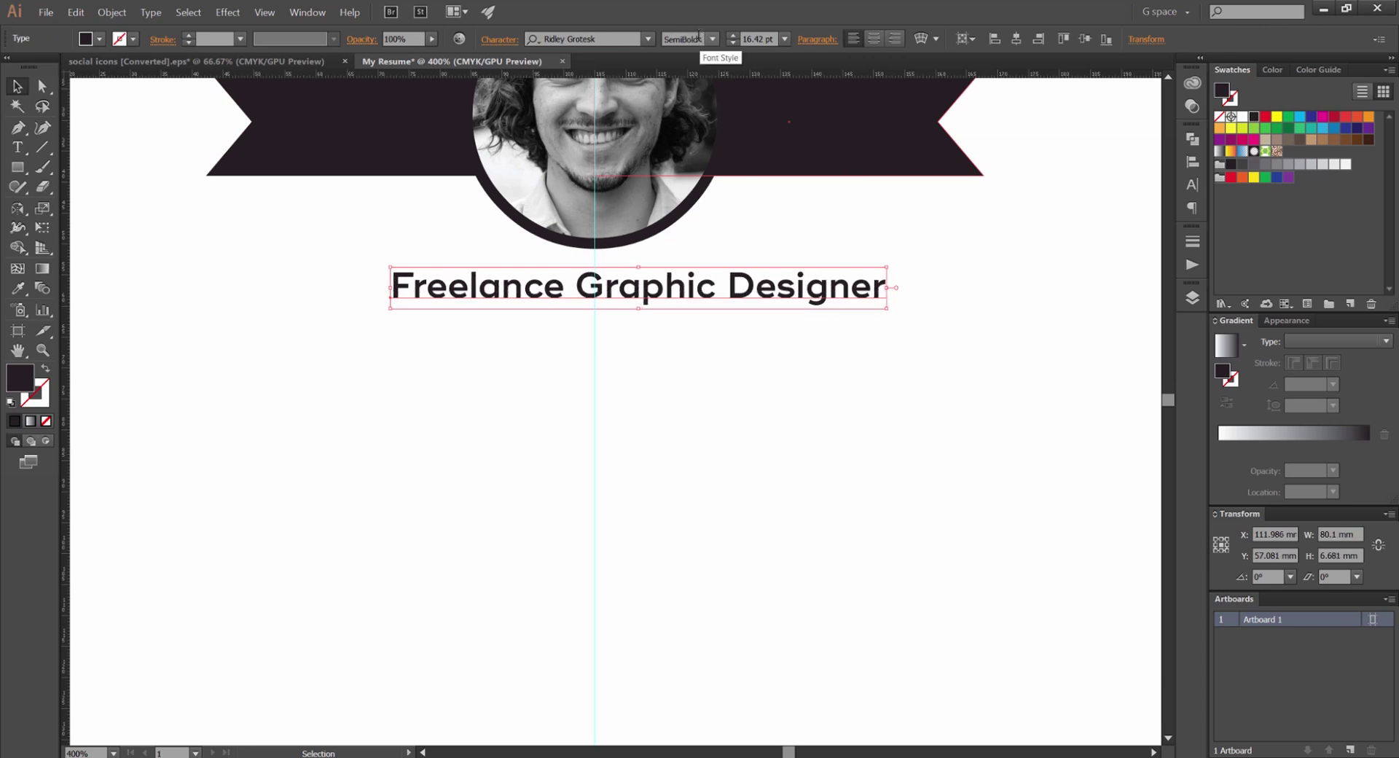
{"action": "key", "text": "alt+Right"}
{"action": "key", "text": "alt+Right"}
{"action": "key", "text": "alt+Right"}
{"action": "key", "text": "alt+Right"}
{"action": "key", "text": "ctrl+shift+a"}
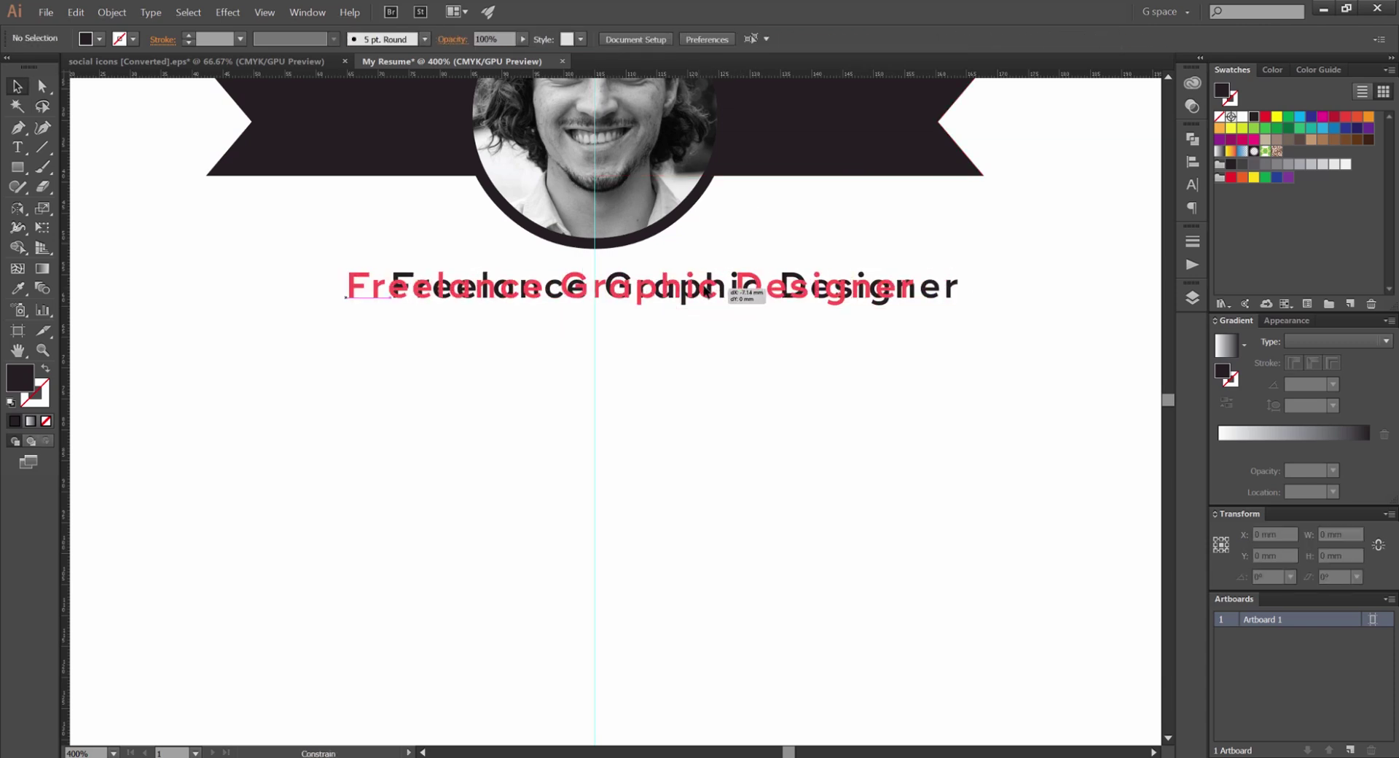
Centre the heading on the guide and reselect it
{"action": "left_click_drag", "start_coordinate": [701, 286], "coordinate": [702, 286]}
{"action": "key", "text": "shift+Left"}
{"action": "left_click", "coordinate": [789, 246]}
{"action": "scroll", "coordinate": [789, 246], "scroll_direction": "down", "scroll_amount": 3}
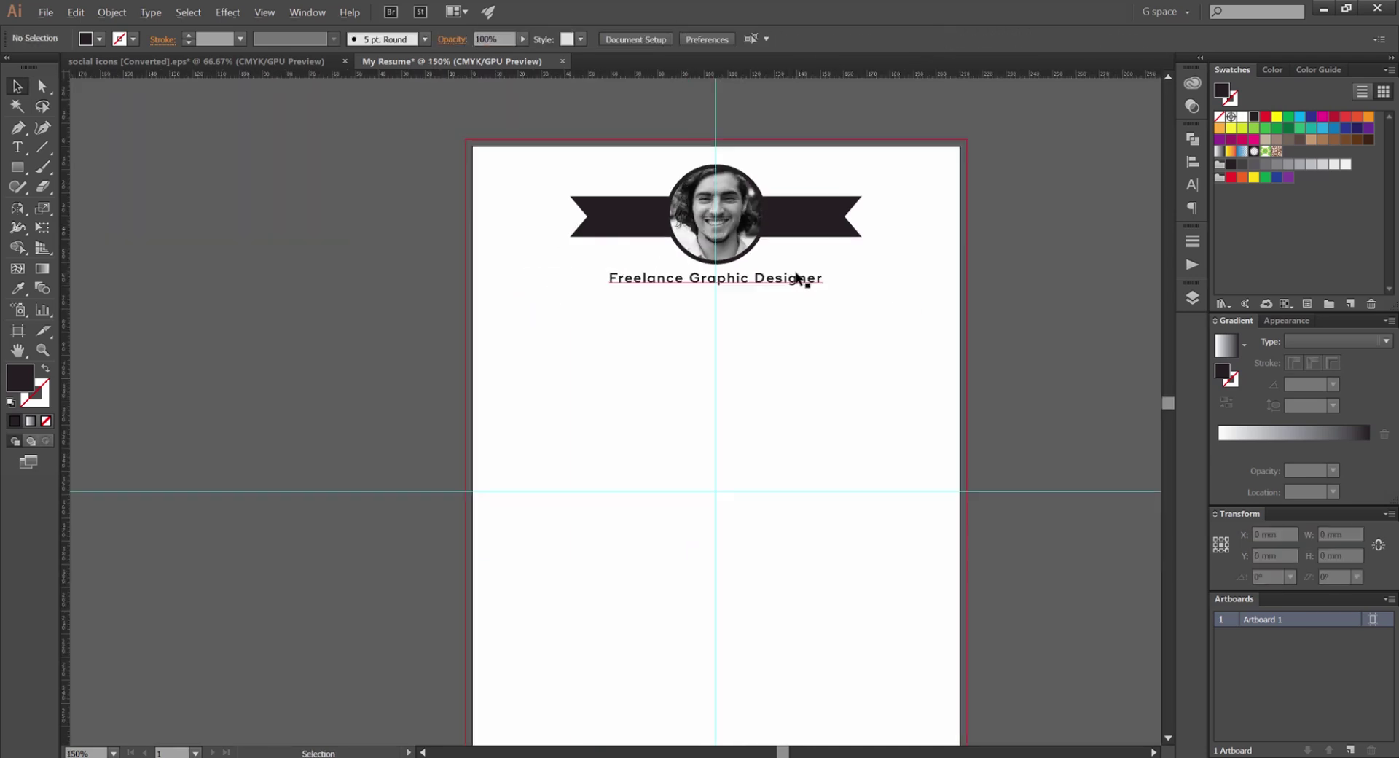
{"action": "scroll", "coordinate": [797, 277], "scroll_direction": "up", "scroll_amount": 3}
{"action": "left_click", "coordinate": [797, 277]}
Apply an Arc envelope warp with a −21% bend to the subtitle
{"action": "left_click", "coordinate": [109, 12]}
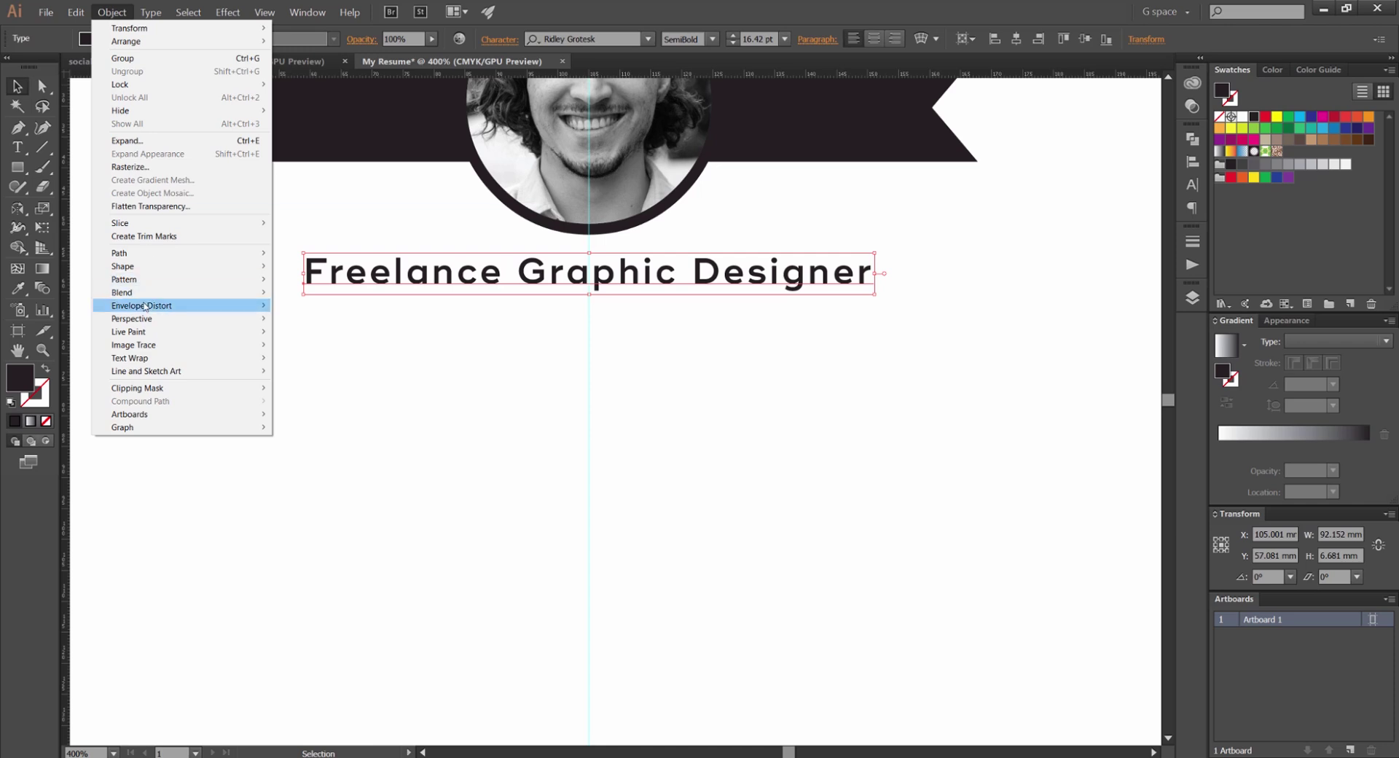
{"action": "mouse_move", "coordinate": [199, 307]}
{"action": "left_click", "coordinate": [309, 305]}
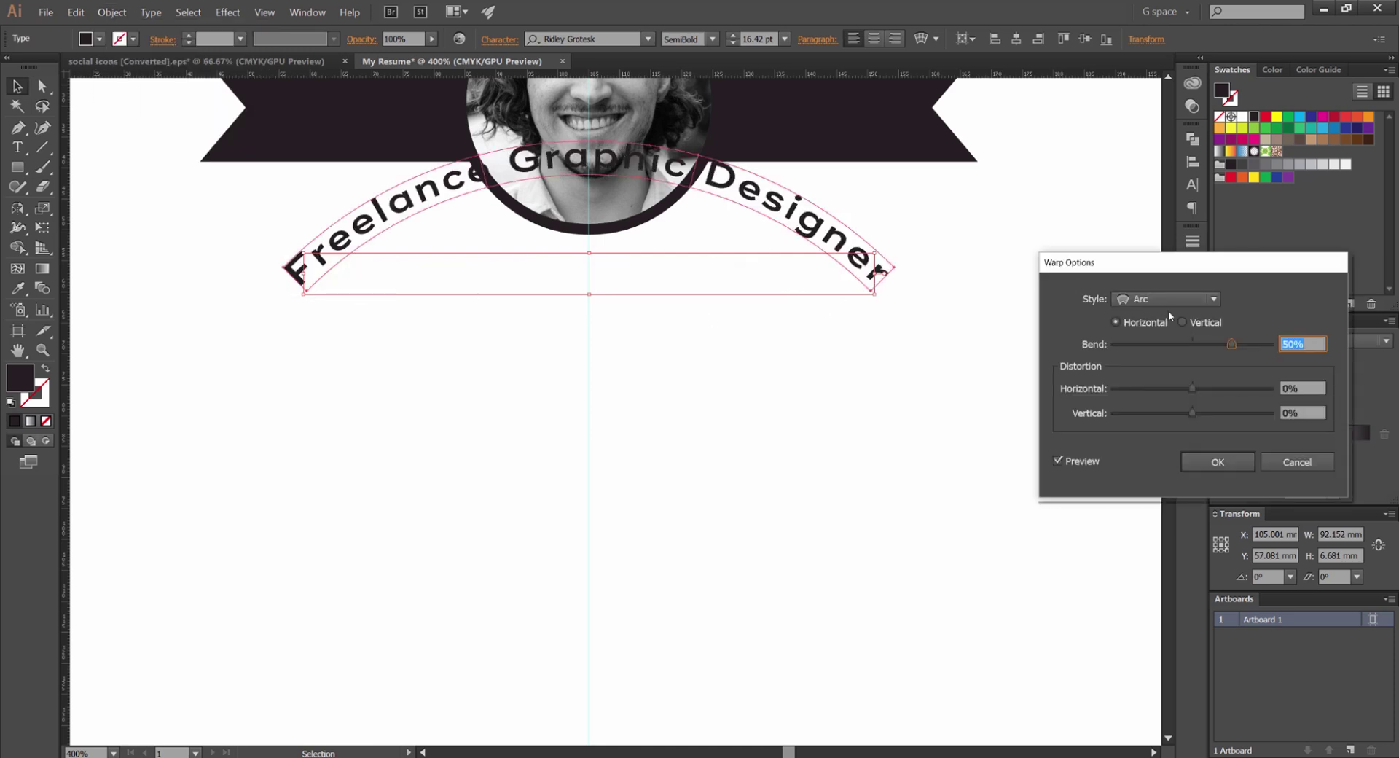
{"action": "left_click_drag", "start_coordinate": [1181, 264], "coordinate": [1107, 292]}
{"action": "left_click_drag", "start_coordinate": [1128, 355], "coordinate": [1097, 353]}
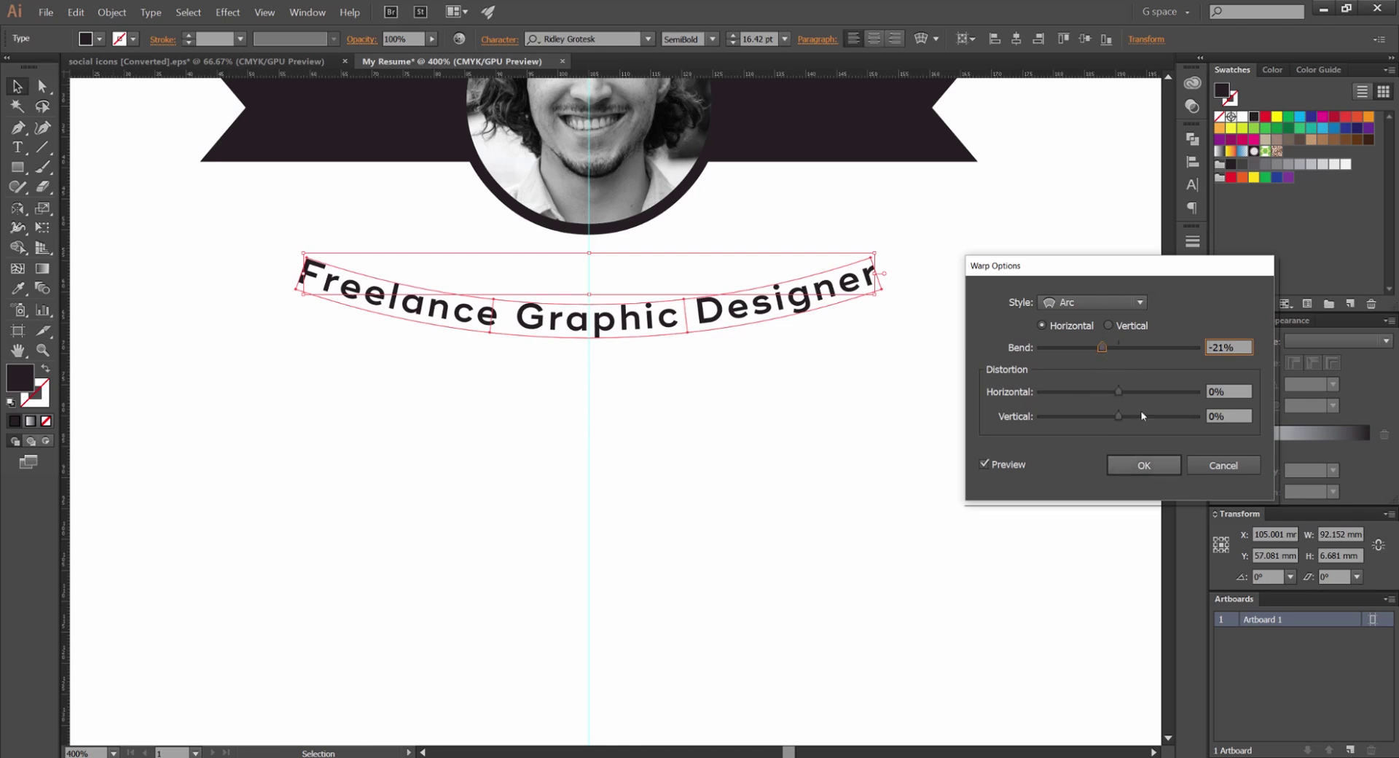
{"action": "left_click", "coordinate": [1143, 465]}
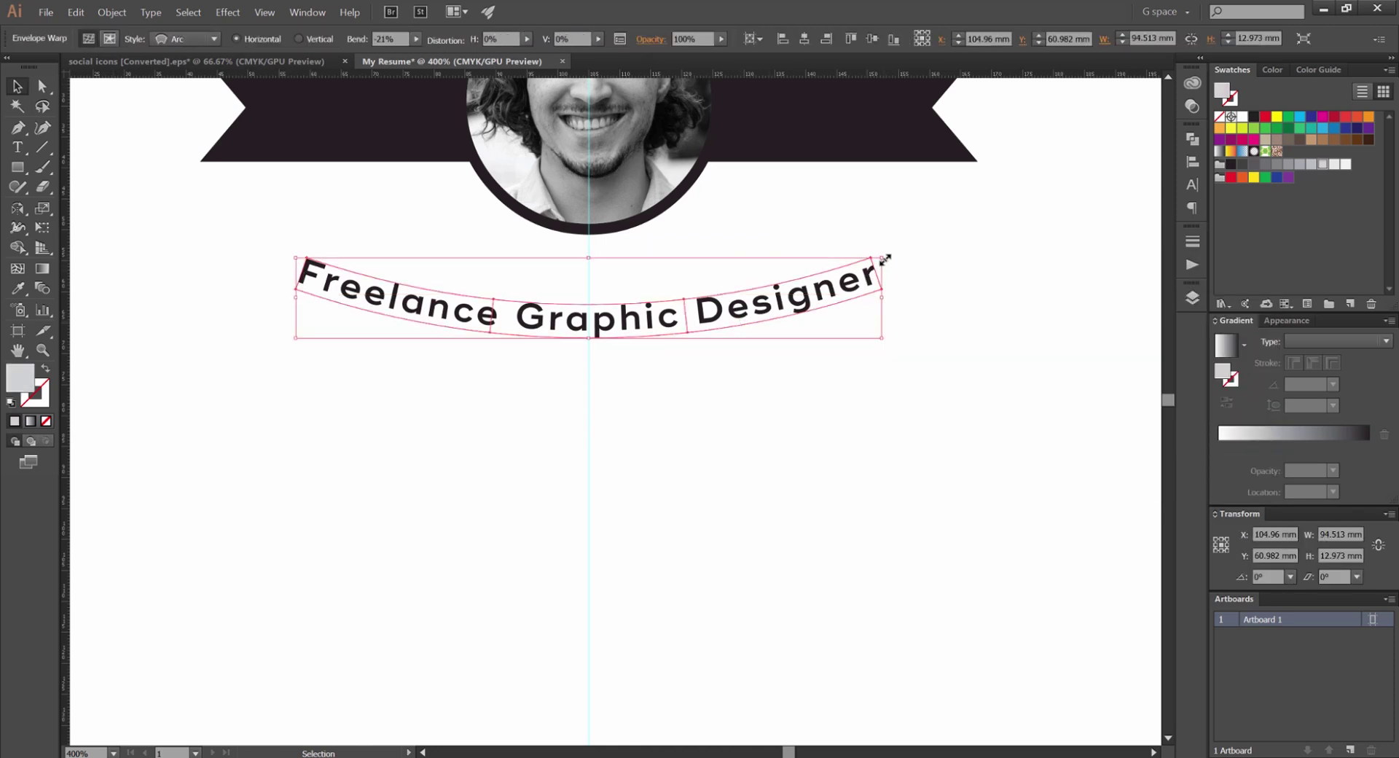
Shrink the curved subtitle and position it just beneath the photo circle
{"action": "left_click_drag", "start_coordinate": [885, 260], "coordinate": [801, 292]}
{"action": "left_click_drag", "start_coordinate": [678, 299], "coordinate": [740, 269]}
{"action": "left_click", "coordinate": [674, 290]}
{"action": "left_click", "coordinate": [725, 252]}
{"action": "key", "text": "ctrl+0"}
{"action": "left_click", "coordinate": [922, 270]}
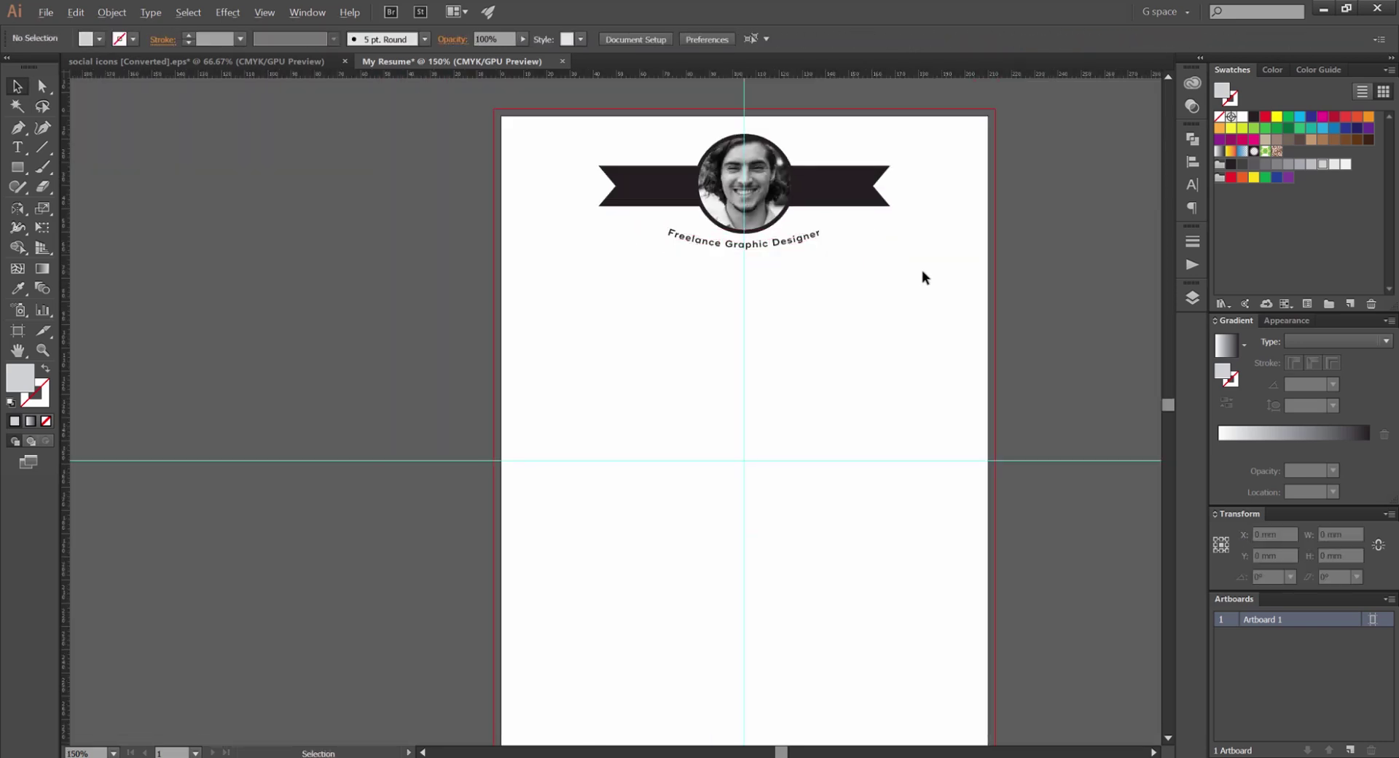
{"action": "scroll", "coordinate": [923, 277], "scroll_direction": "down", "scroll_amount": 3}
{"action": "scroll", "coordinate": [890, 287], "scroll_direction": "up", "scroll_amount": 8}
{"action": "left_click", "coordinate": [706, 293]}
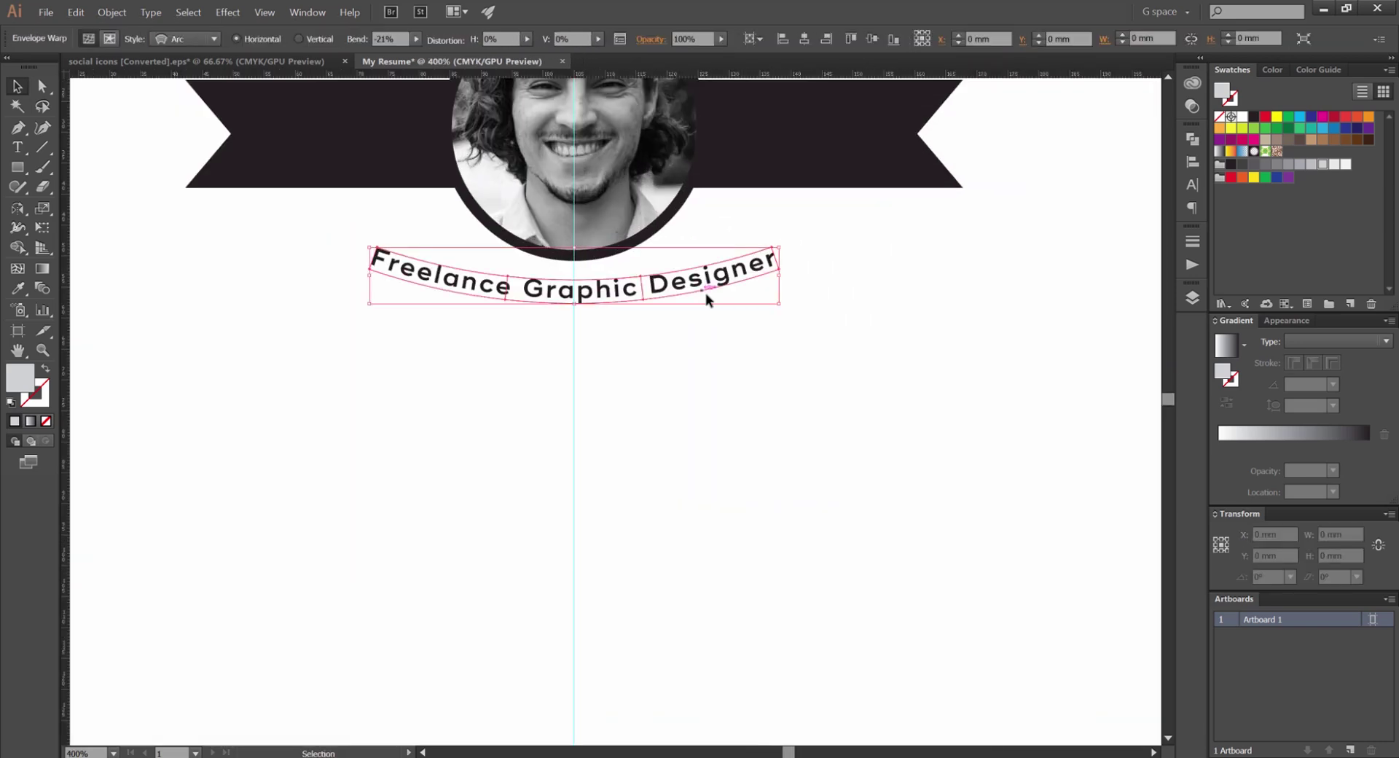
{"action": "scroll", "coordinate": [706, 299], "scroll_direction": "up", "scroll_amount": 3}
{"action": "key", "text": "ctrl+0"}
{"action": "left_click", "coordinate": [741, 361]}
{"action": "scroll", "coordinate": [741, 361], "scroll_direction": "up", "scroll_amount": 5}
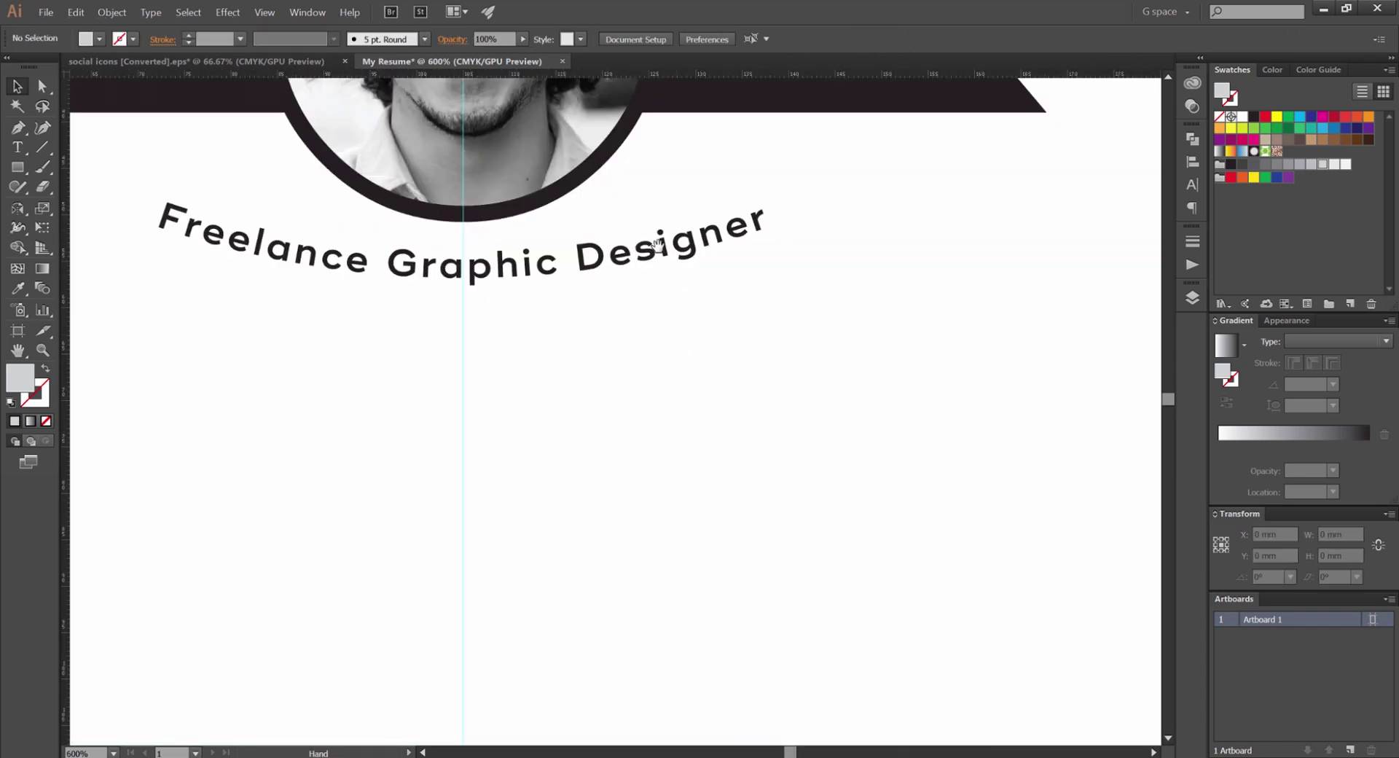
{"action": "scroll", "coordinate": [655, 256], "scroll_direction": "down", "scroll_amount": 4}
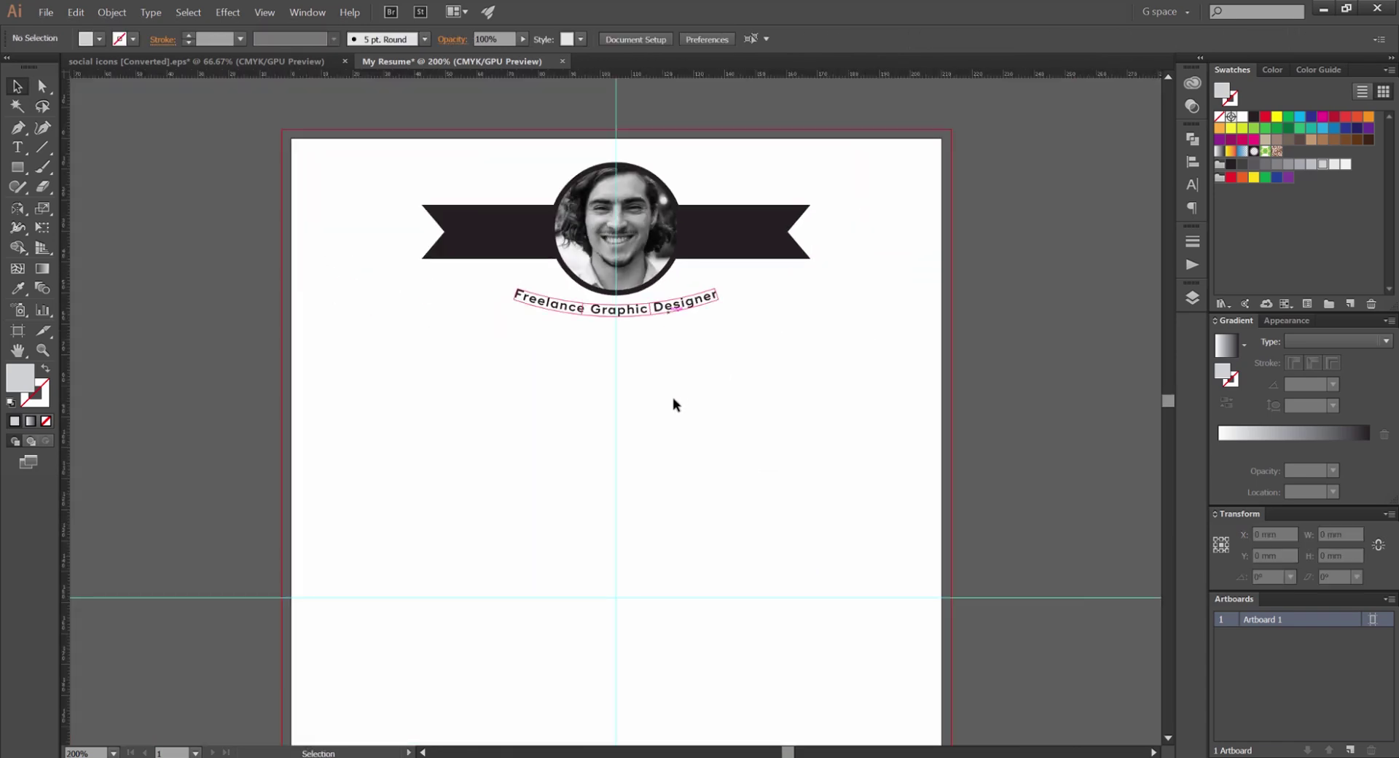
Type 'About Me' as a new text line on the left, below the header
{"action": "left_click_drag", "start_coordinate": [673, 399], "coordinate": [626, 289]}
{"action": "key", "text": "m"}
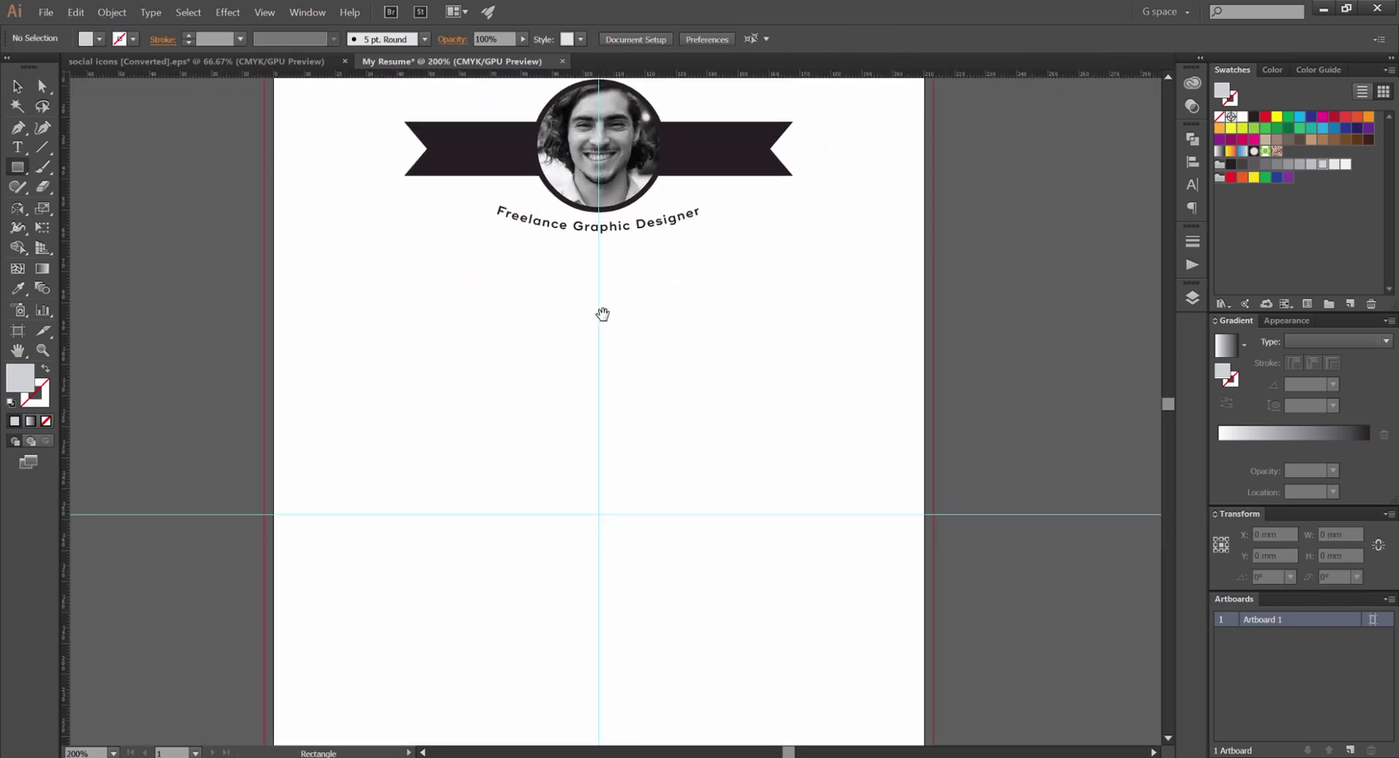
{"action": "key", "text": "t"}
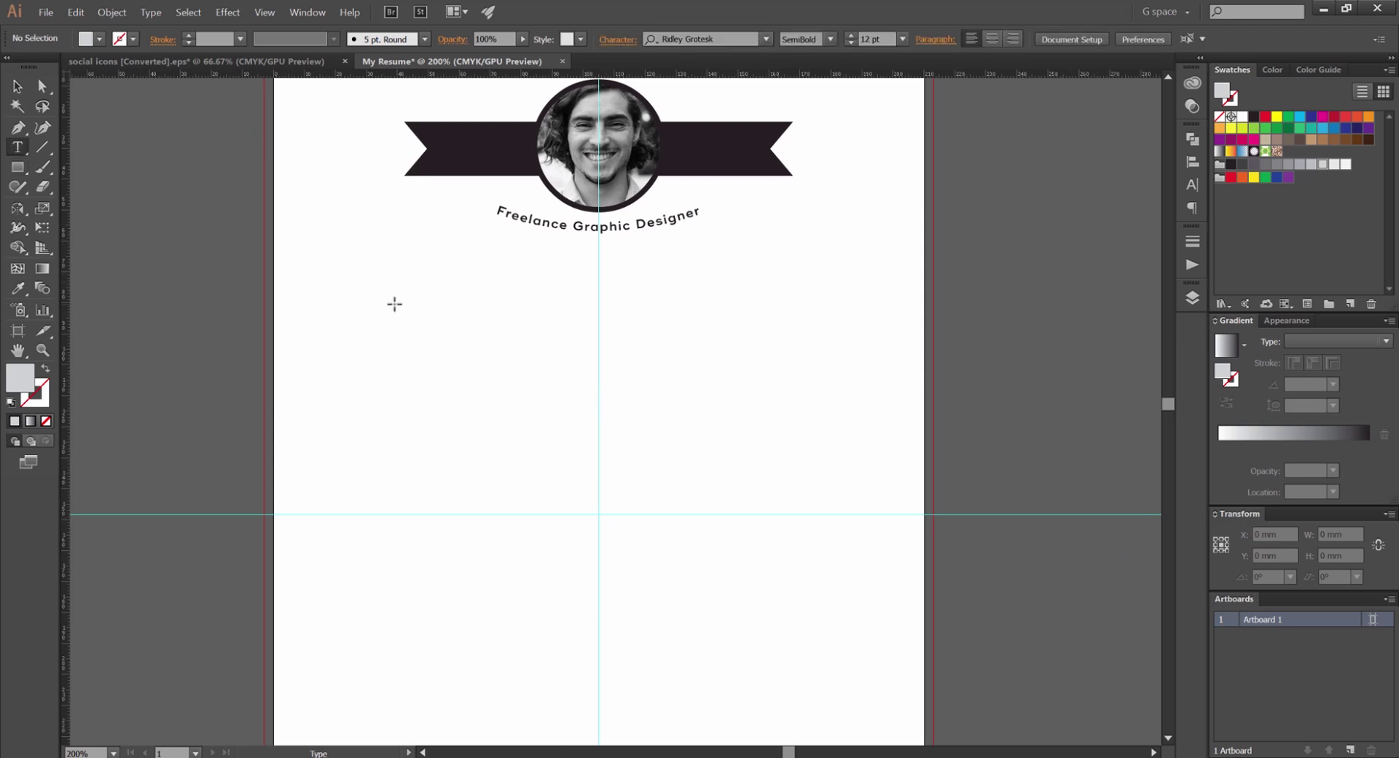
{"action": "left_click", "coordinate": [366, 316]}
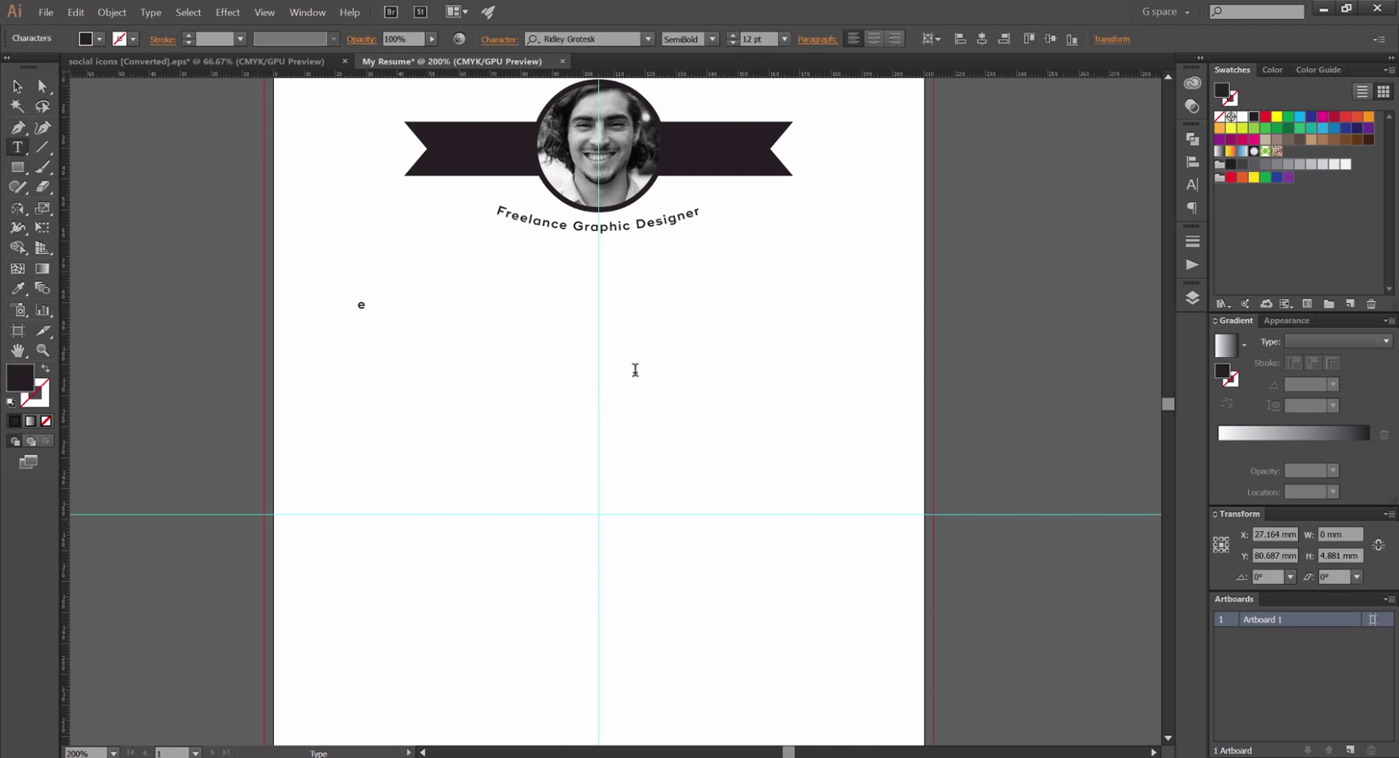
{"action": "type", "text": "Ski"}
{"action": "left_click_drag", "start_coordinate": [411, 318], "coordinate": [331, 291]}
{"action": "type", "text": "About Me"}
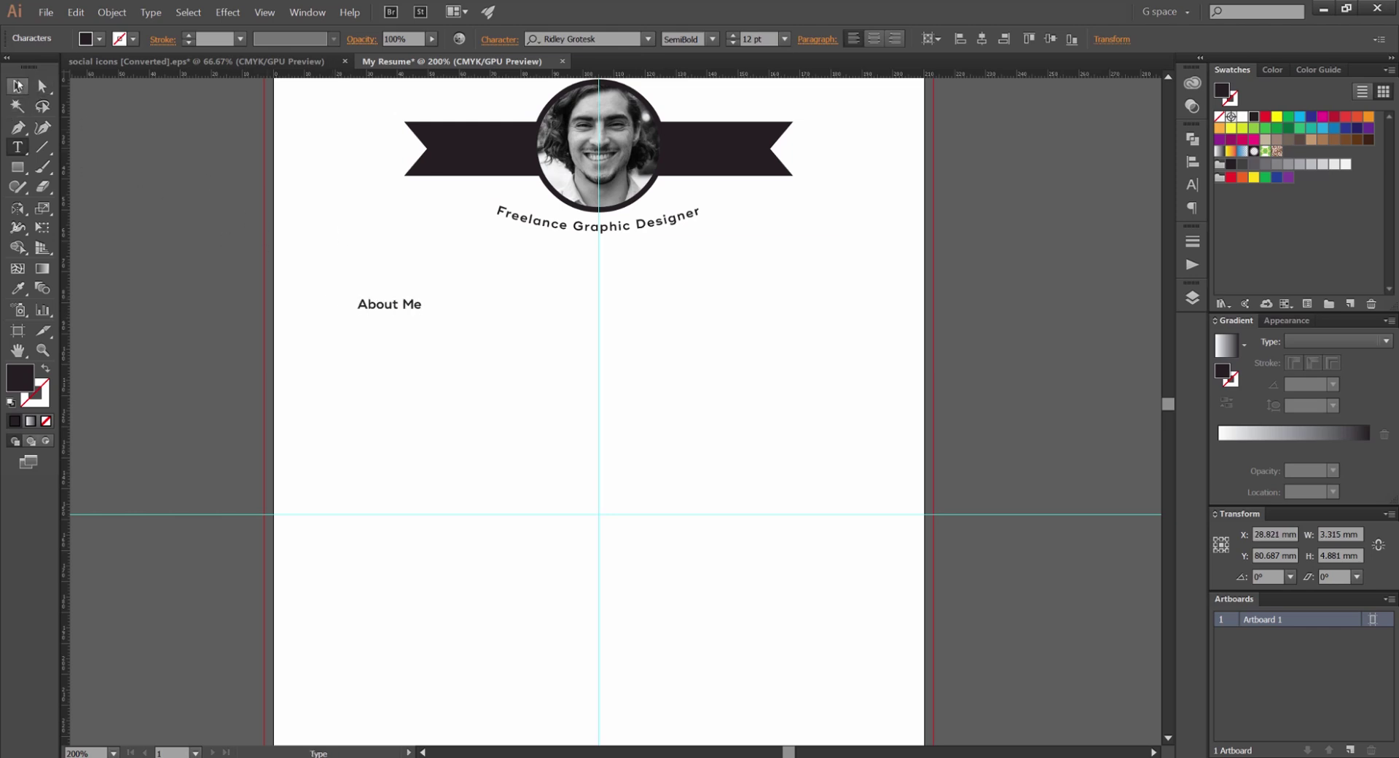
{"action": "key", "text": "Escape"}
Enlarge the About Me heading to about 21 pt
{"action": "mouse_move", "coordinate": [453, 289]}
{"action": "left_mouse_down"}
{"action": "mouse_move", "coordinate": [465, 273]}
{"action": "mouse_move", "coordinate": [476, 283]}
{"action": "mouse_move", "coordinate": [457, 295]}
{"action": "left_mouse_up"}
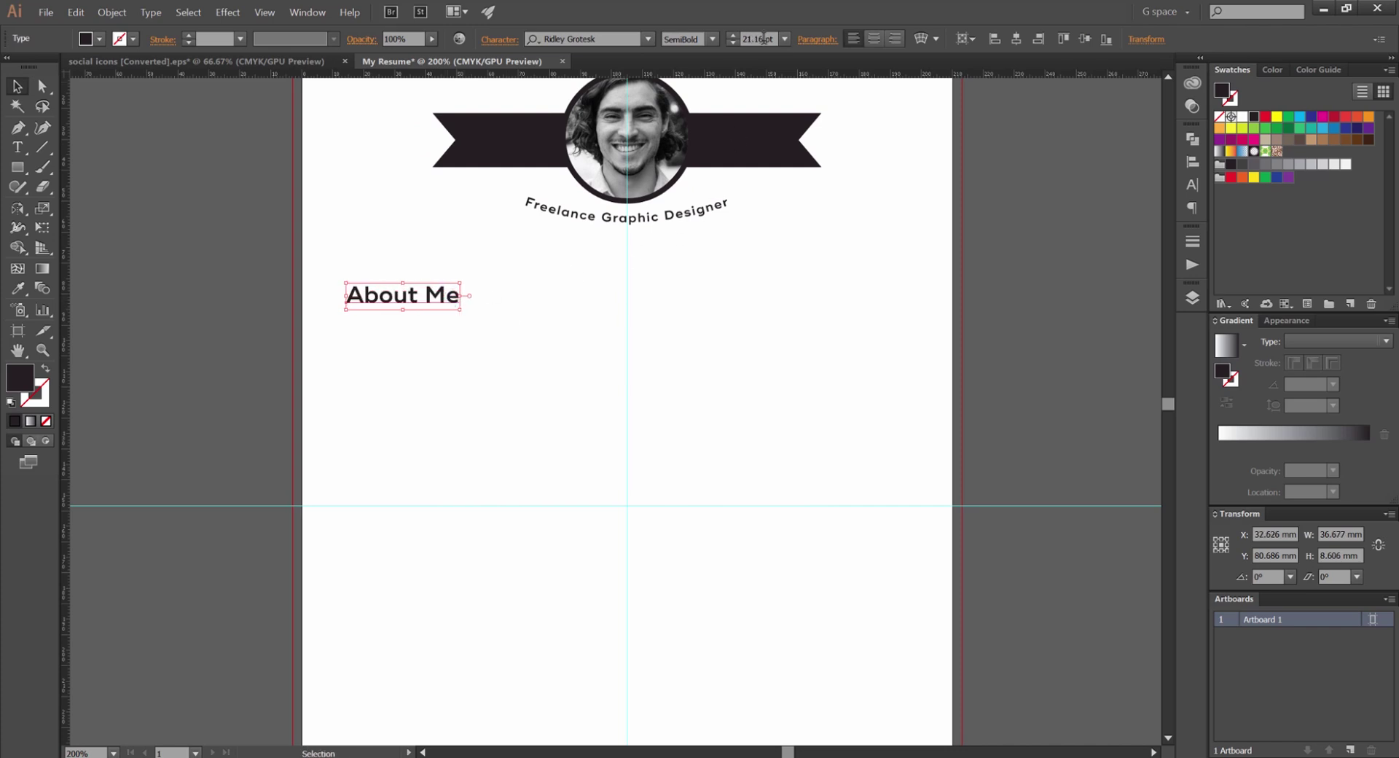
{"action": "scroll", "coordinate": [680, 142], "scroll_direction": "down", "scroll_amount": 1}
{"action": "scroll", "coordinate": [478, 277], "scroll_direction": "up", "scroll_amount": 1}
{"action": "left_click", "coordinate": [583, 210]}
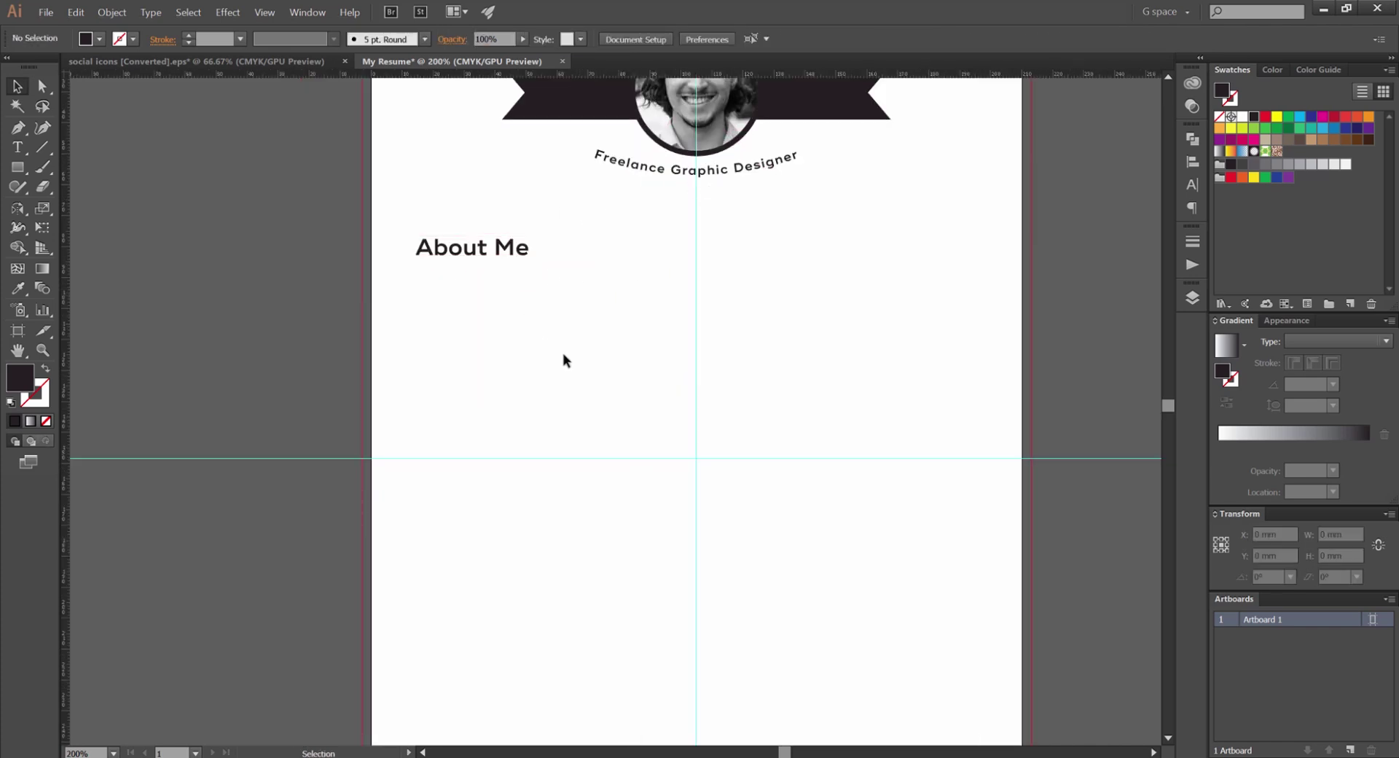
{"action": "left_click", "coordinate": [523, 274]}
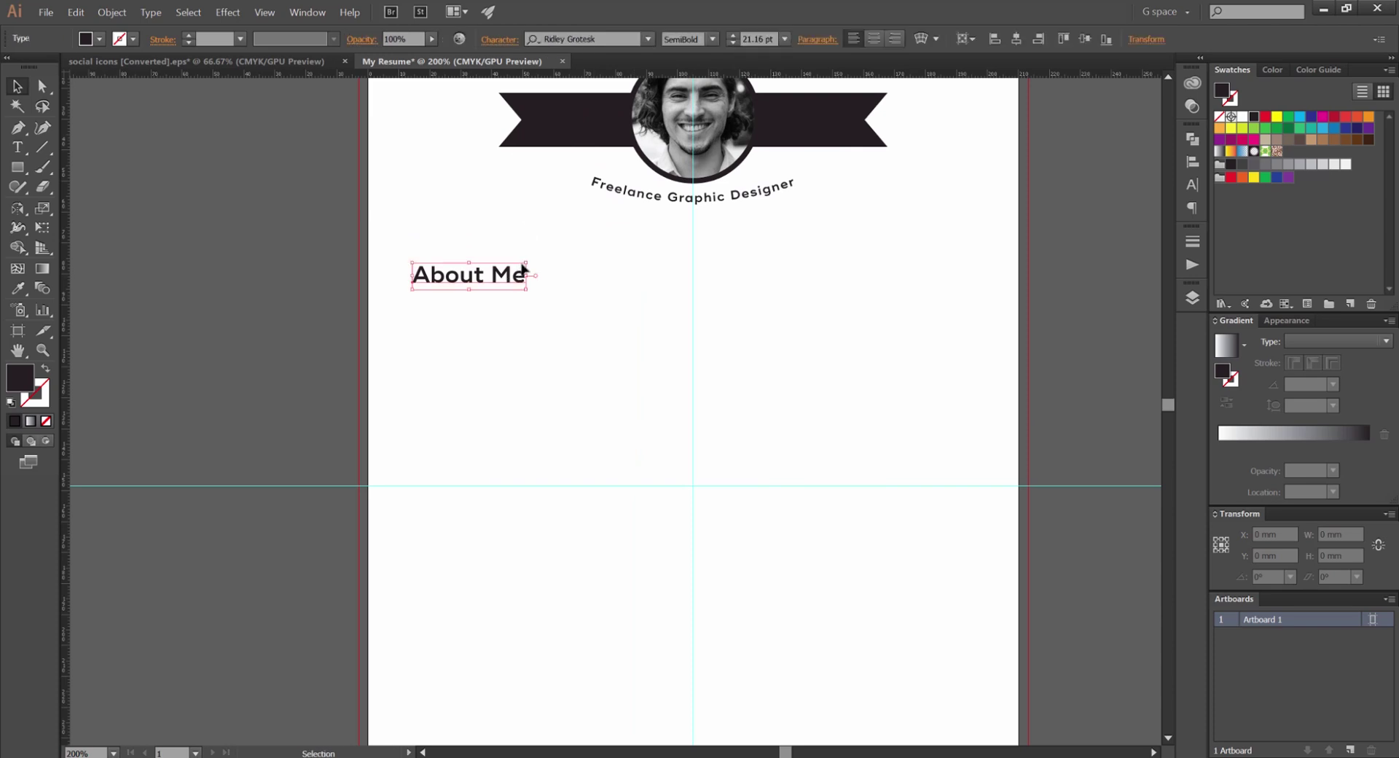
{"action": "left_click", "coordinate": [543, 275]}
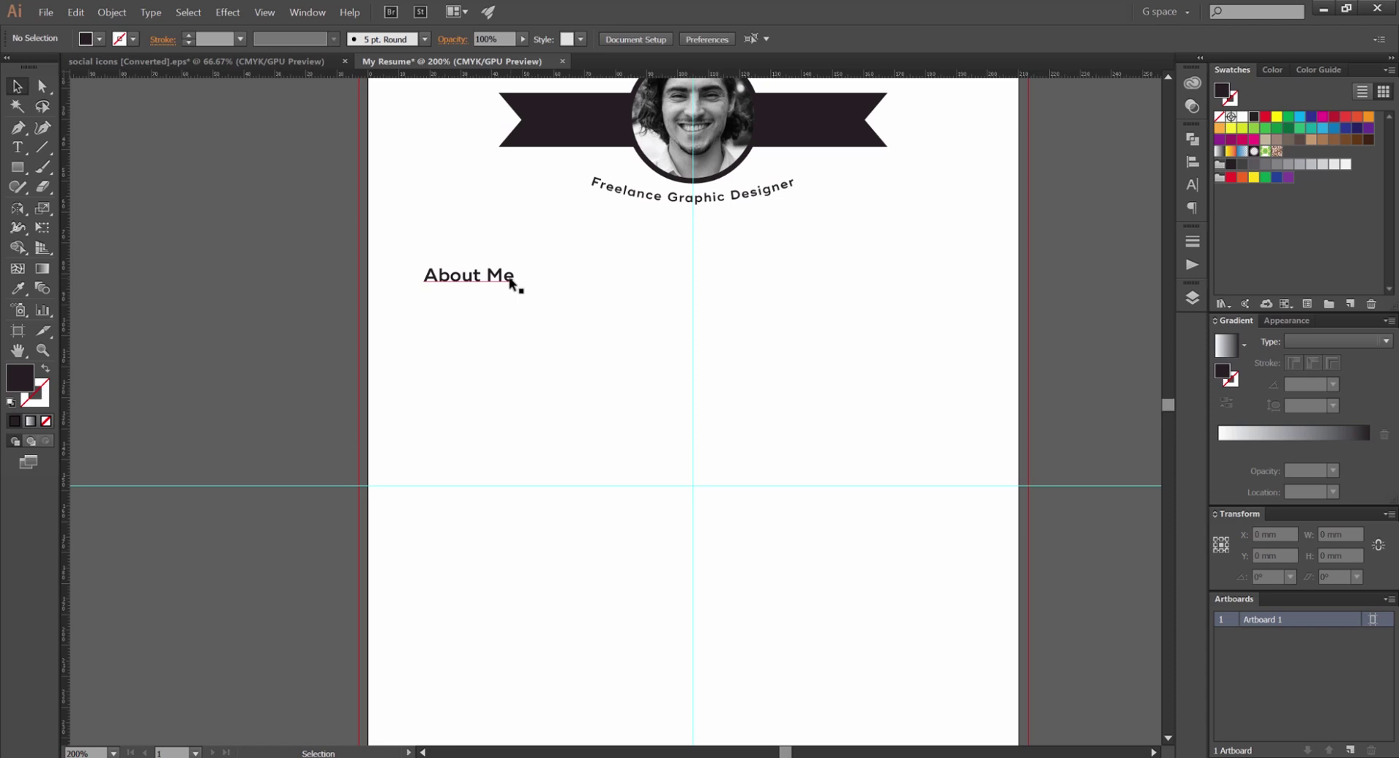
{"action": "left_click", "coordinate": [508, 284]}
Place a copy of the About Me heading just below it
{"action": "scroll", "coordinate": [452, 313], "scroll_direction": "up", "scroll_amount": 1}
{"action": "key", "text": "y"}
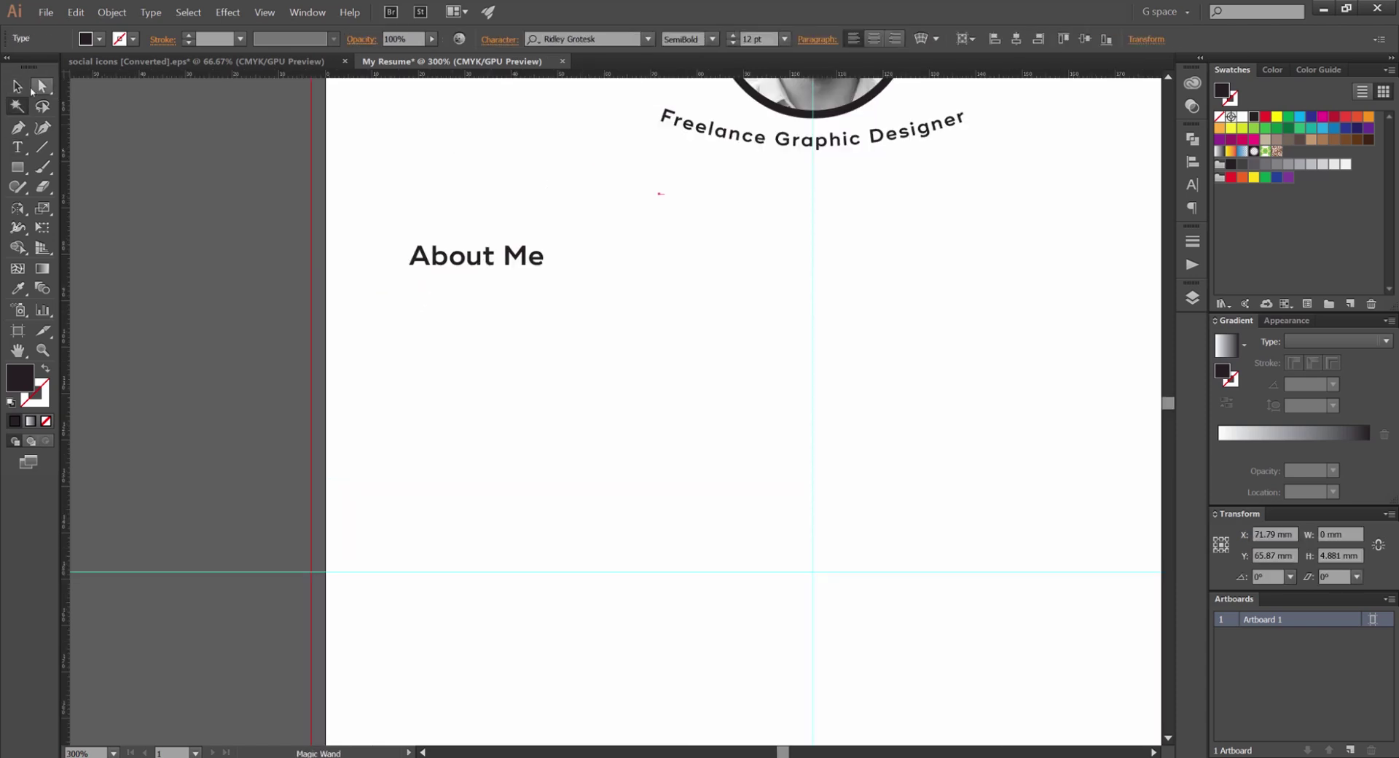
{"action": "key", "text": "v"}
{"action": "left_click", "coordinate": [647, 219]}
{"action": "left_click_drag", "start_coordinate": [480, 264], "coordinate": [446, 298]}
Replace the copy's text with an intro giving the designer's name, ending 'who crafts'
{"action": "double_click", "coordinate": [458, 299]}
{"action": "triple_click", "coordinate": [469, 300]}
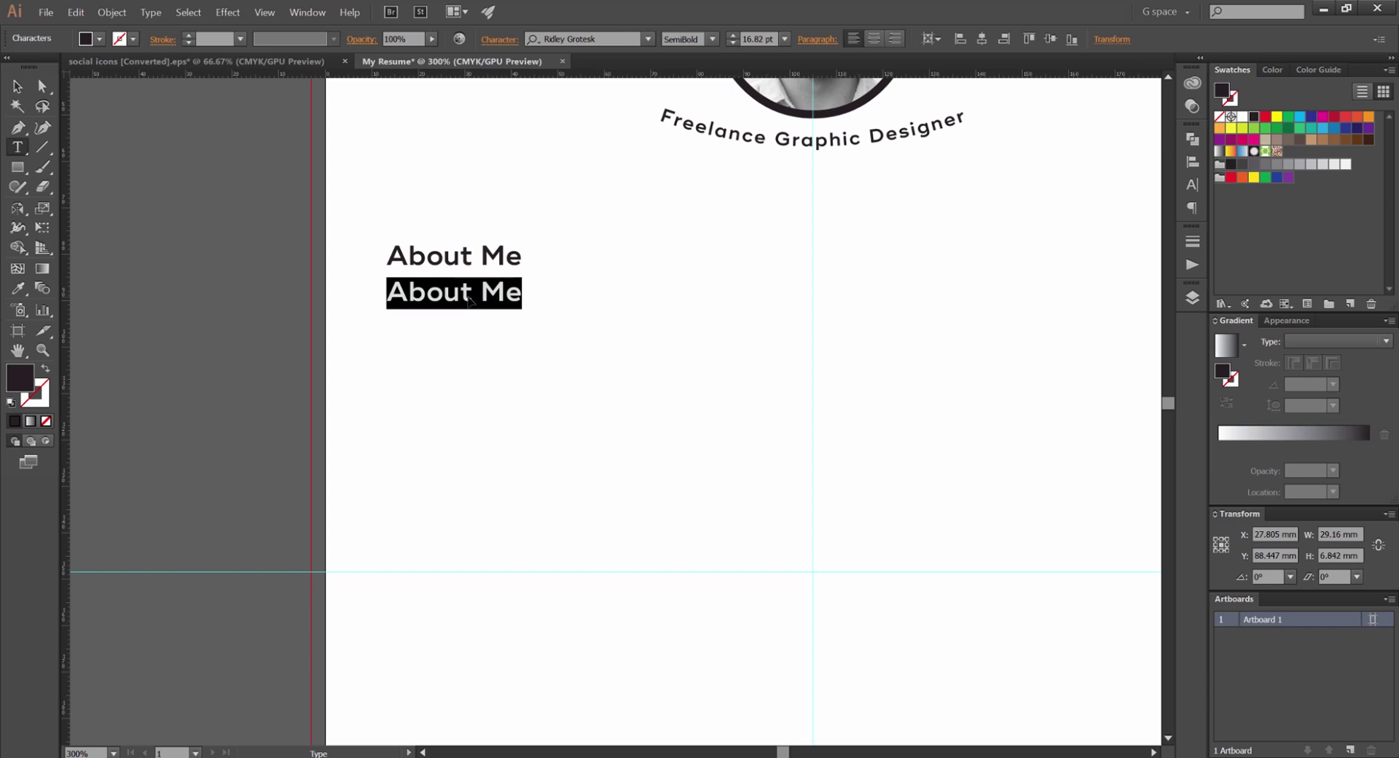
{"action": "key", "text": "BackSpace"}
{"action": "type", "text": "I;m"}
{"action": "key", "text": "BackSpace"}
{"action": "key", "text": "BackSpace"}
{"action": "type", "text": "I'm jeremy"}
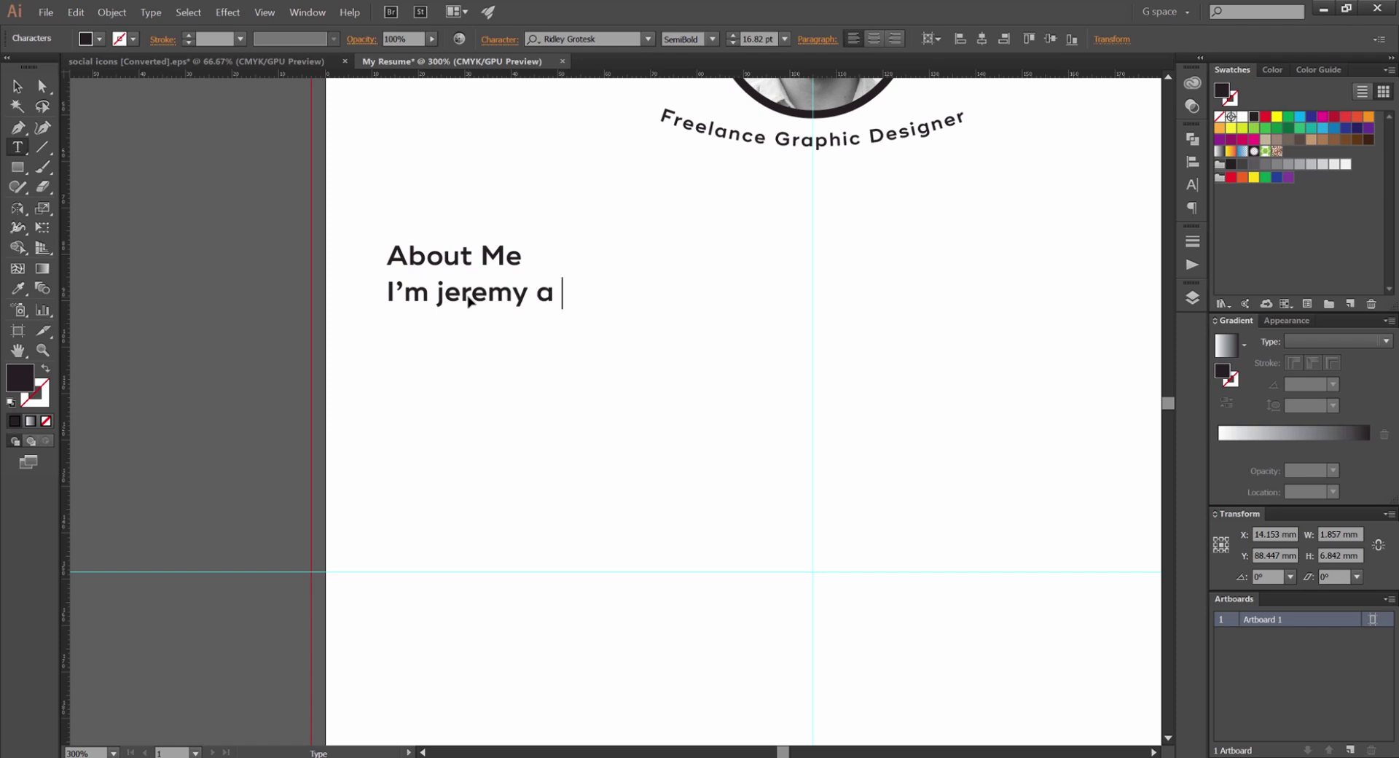
{"action": "type", "text": " a dsesio"}
{"action": "key", "text": "BackSpace"}
{"action": "key", "text": "BackSpace"}
{"action": "key", "text": "BackSpace"}
{"action": "key", "text": "BackSpace"}
{"action": "key", "text": "BackSpace"}
{"action": "type", "text": "esigner"}
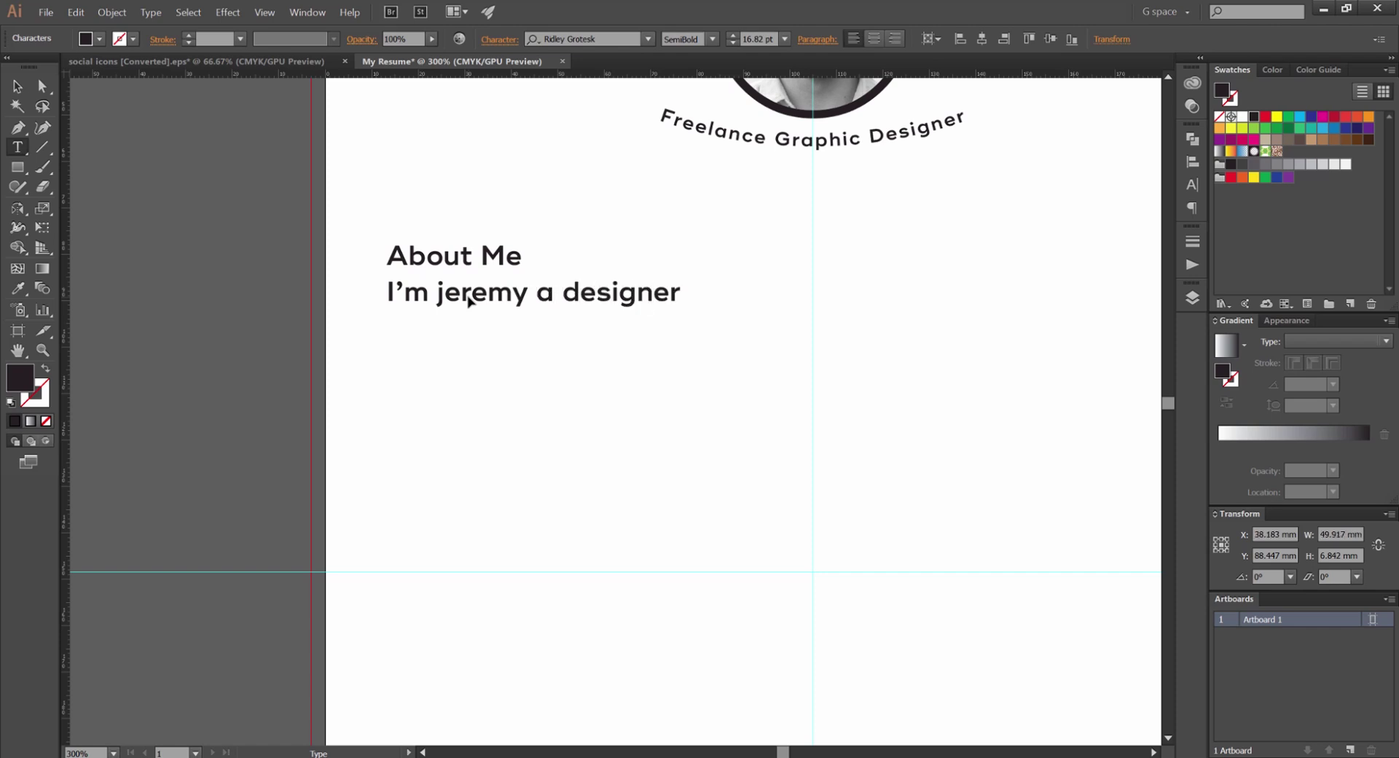
{"action": "type", "text": ", who c"}
{"action": "key", "text": "BackSpace"}
{"action": "key", "text": "BackSpace"}
{"action": "key", "text": "BackSpace"}
{"action": "key", "text": "BackSpace"}
{"action": "type", "text": "who crafts"}
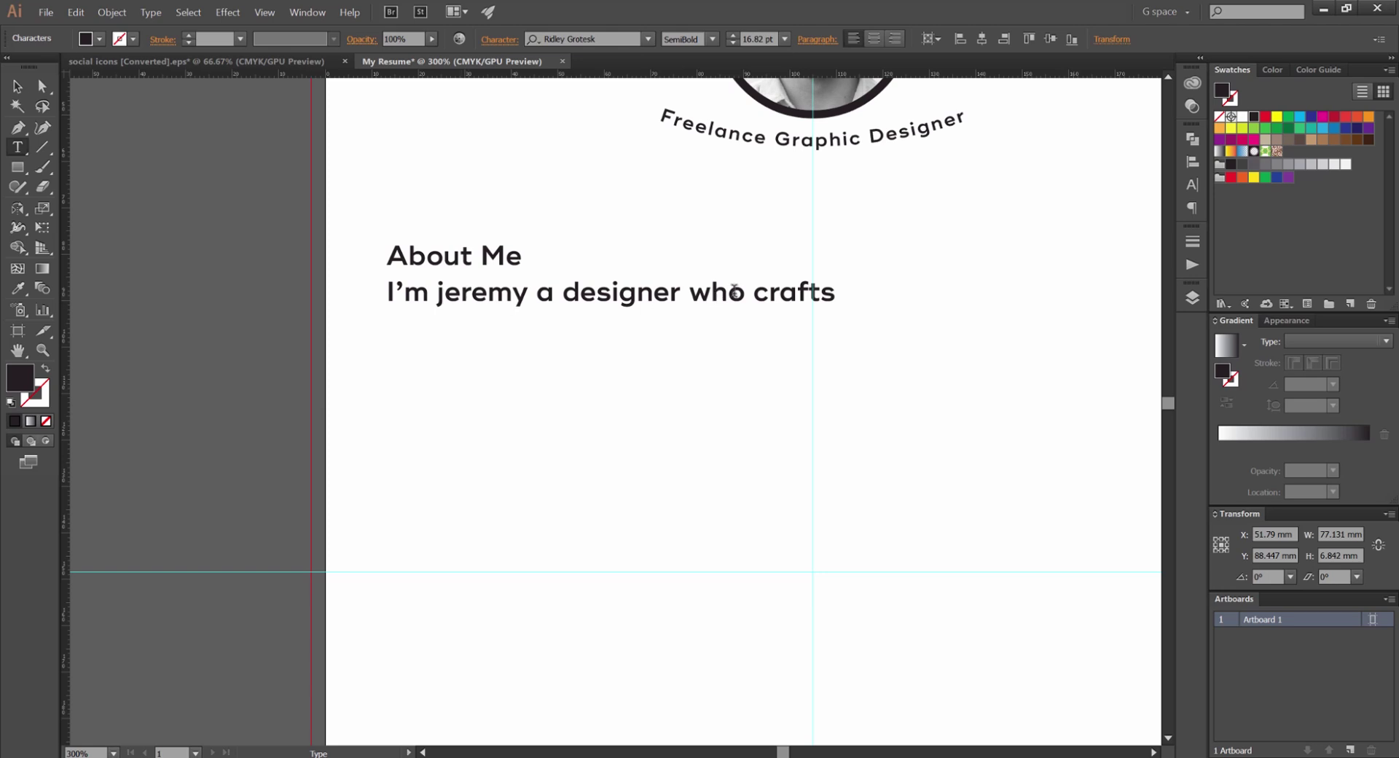
Put 'crafts effective solutions for big brands' on a second line and select both lines
{"action": "left_click", "coordinate": [756, 291]}
{"action": "key", "text": "Return"}
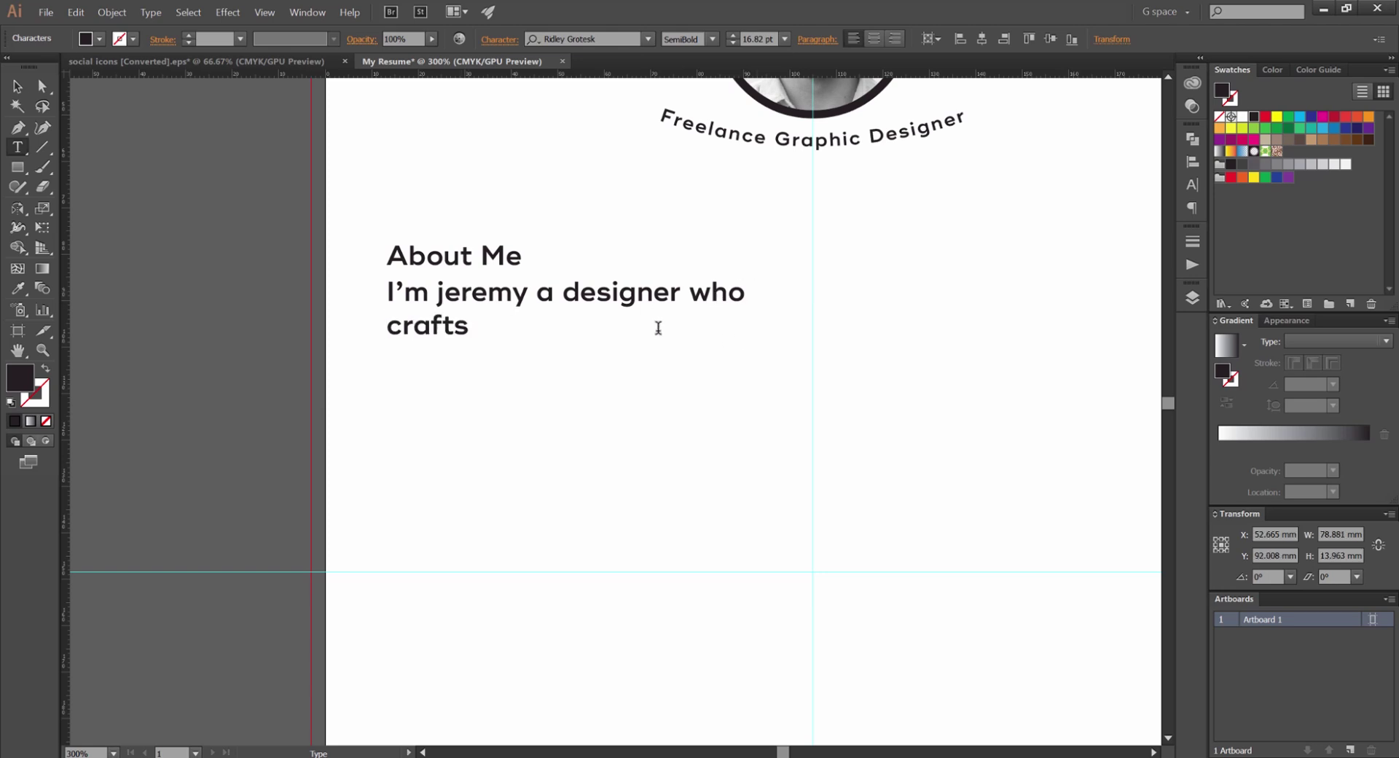
{"action": "type", "text": "EFFECTIVE SOLUTIONS"}
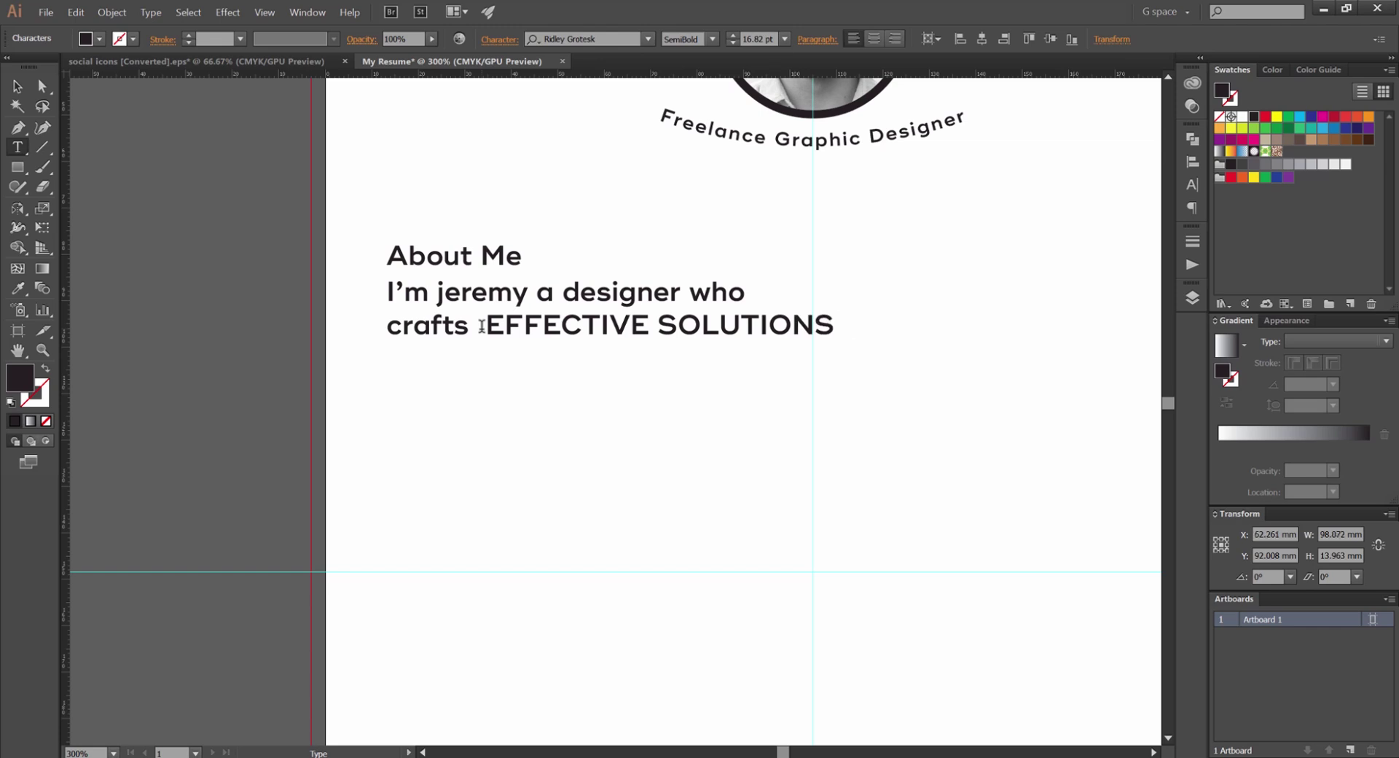
{"action": "key", "text": "BackSpace"}
{"action": "key", "text": "BackSpace"}
{"action": "key", "text": "BackSpace"}
{"action": "key", "text": "BackSpace"}
{"action": "key", "text": "BackSpace"}
{"action": "key", "text": "BackSpace"}
{"action": "key", "text": "BackSpace"}
{"action": "key", "text": "BackSpace"}
{"action": "key", "text": "BackSpace"}
{"action": "key", "text": "BackSpace"}
{"action": "key", "text": "BackSpace"}
{"action": "key", "text": "BackSpace"}
{"action": "key", "text": "BackSpace"}
{"action": "key", "text": "BackSpace"}
{"action": "key", "text": "BackSpace"}
{"action": "key", "text": "BackSpace"}
{"action": "key", "text": "BackSpace"}
{"action": "key", "text": "BackSpace"}
{"action": "key", "text": "BackSpace"}
{"action": "type", "text": "effetive"}
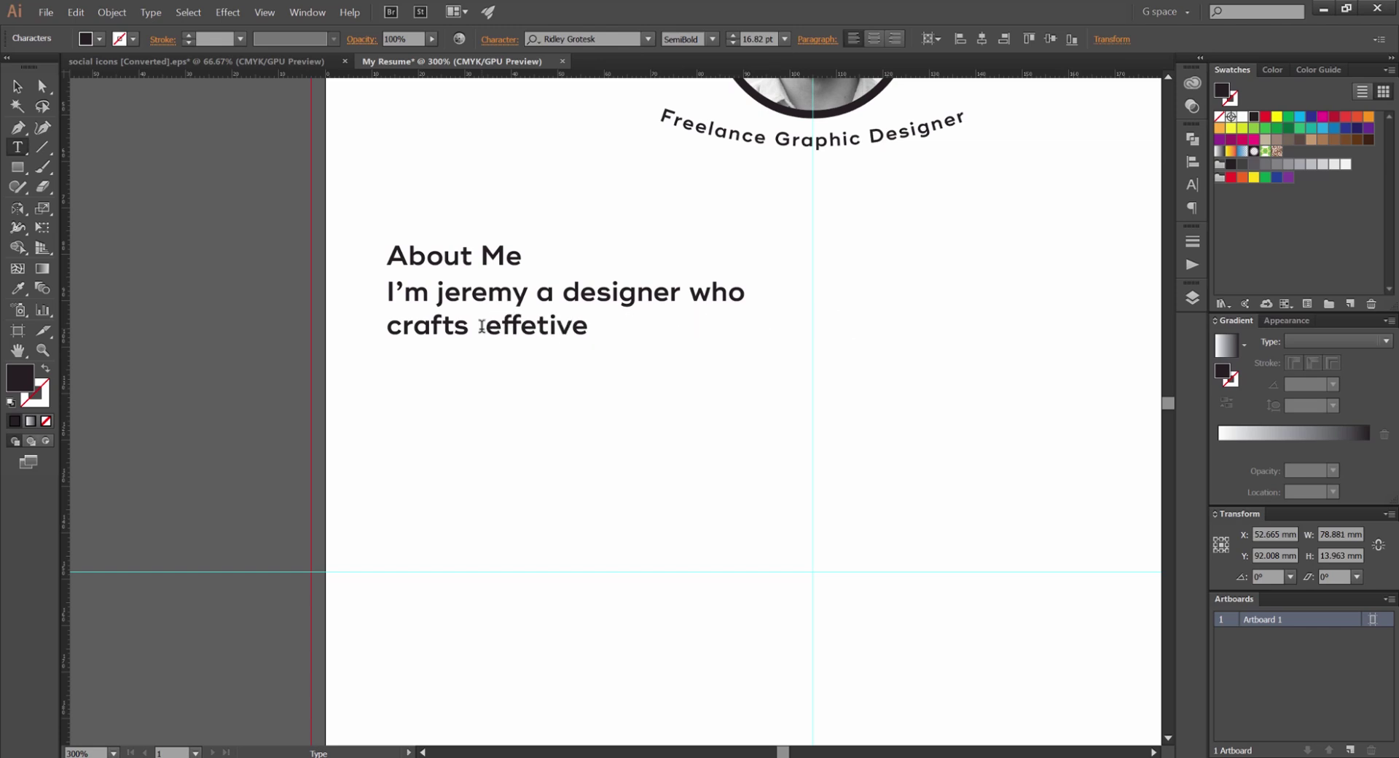
{"action": "type", "text": " solutiosnm fo"}
{"action": "key", "text": "BackSpace"}
{"action": "key", "text": "BackSpace"}
{"action": "key", "text": "BackSpace"}
{"action": "type", "text": "ns for big brands"}
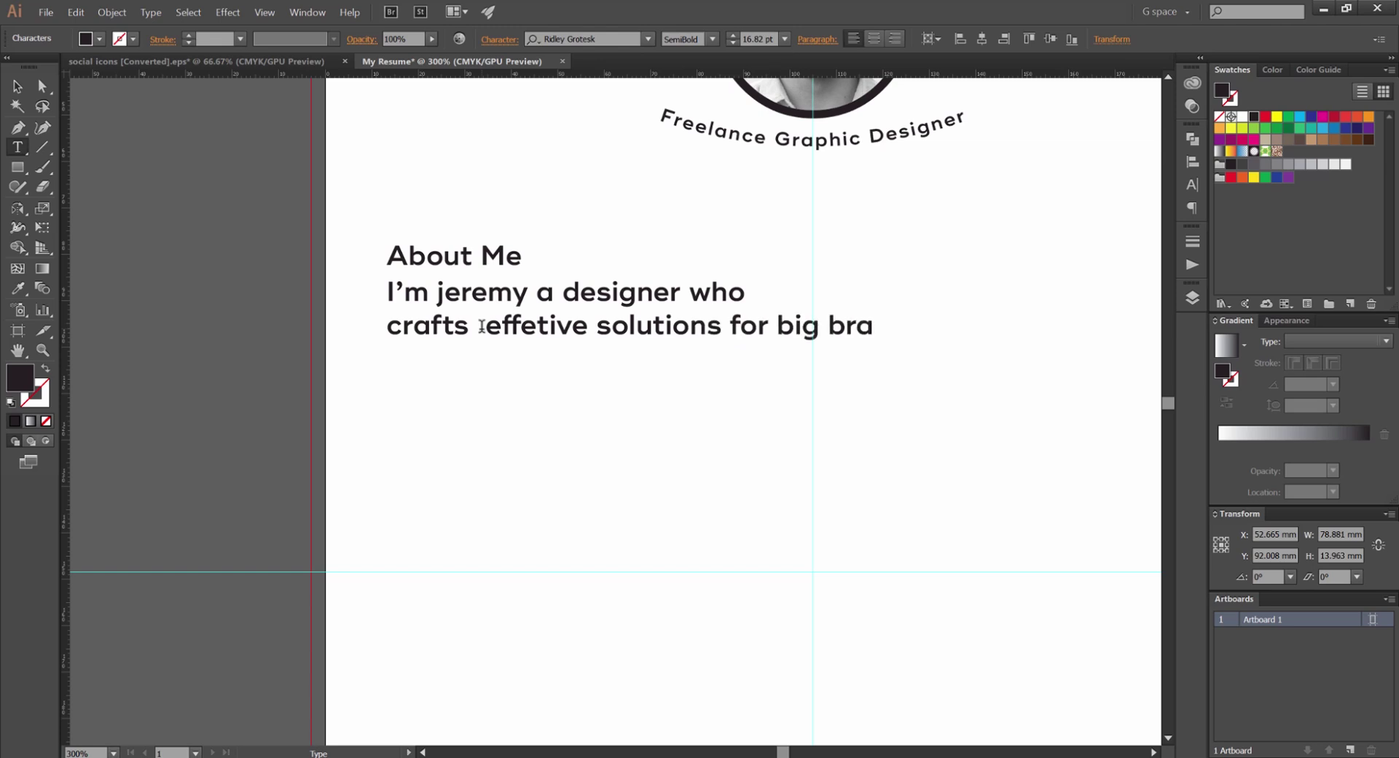
{"action": "left_click", "coordinate": [485, 330]}
{"action": "key", "text": "BackSpace"}
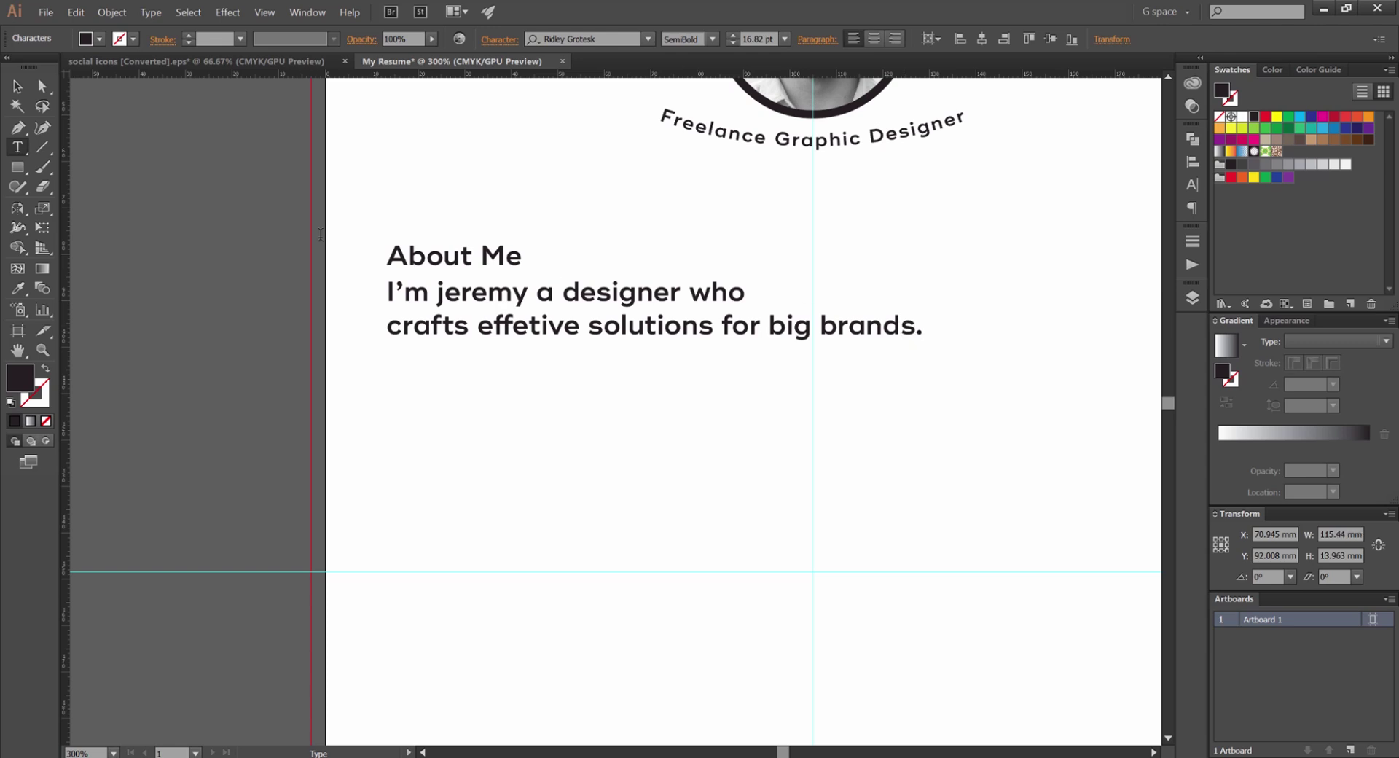
{"action": "left_click_drag", "start_coordinate": [936, 334], "coordinate": [384, 291]}
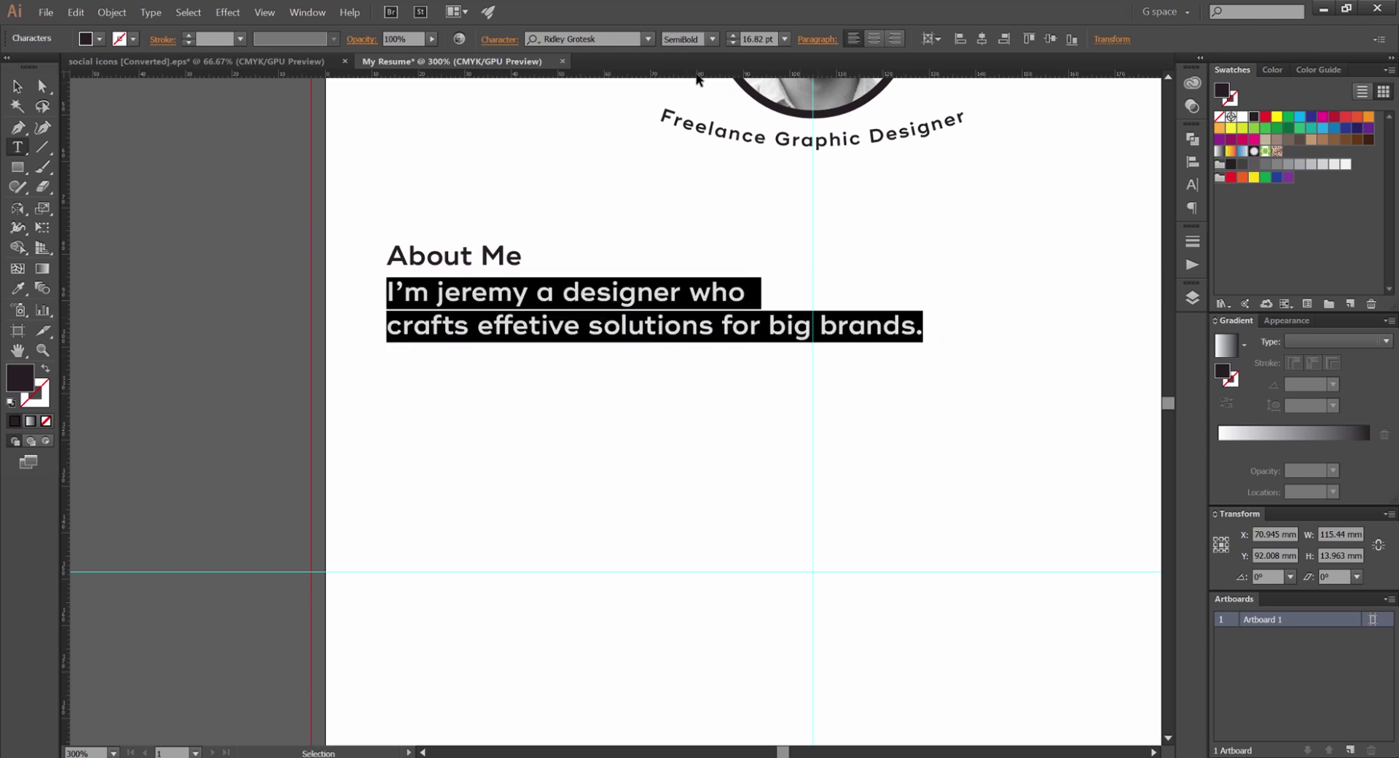
Set the introduction text to Regular weight at 10.82 pt
{"action": "left_click", "coordinate": [712, 39]}
{"action": "left_click", "coordinate": [693, 250]}
{"action": "key", "text": "ctrl+shift+comma"}
{"action": "key", "text": "ctrl+shift+comma"}
{"action": "key", "text": "ctrl+shift+comma"}
{"action": "key", "text": "ctrl+shift+period"}
{"action": "key", "text": "ctrl+shift+period"}
{"action": "key", "text": "ctrl+shift+comma"}
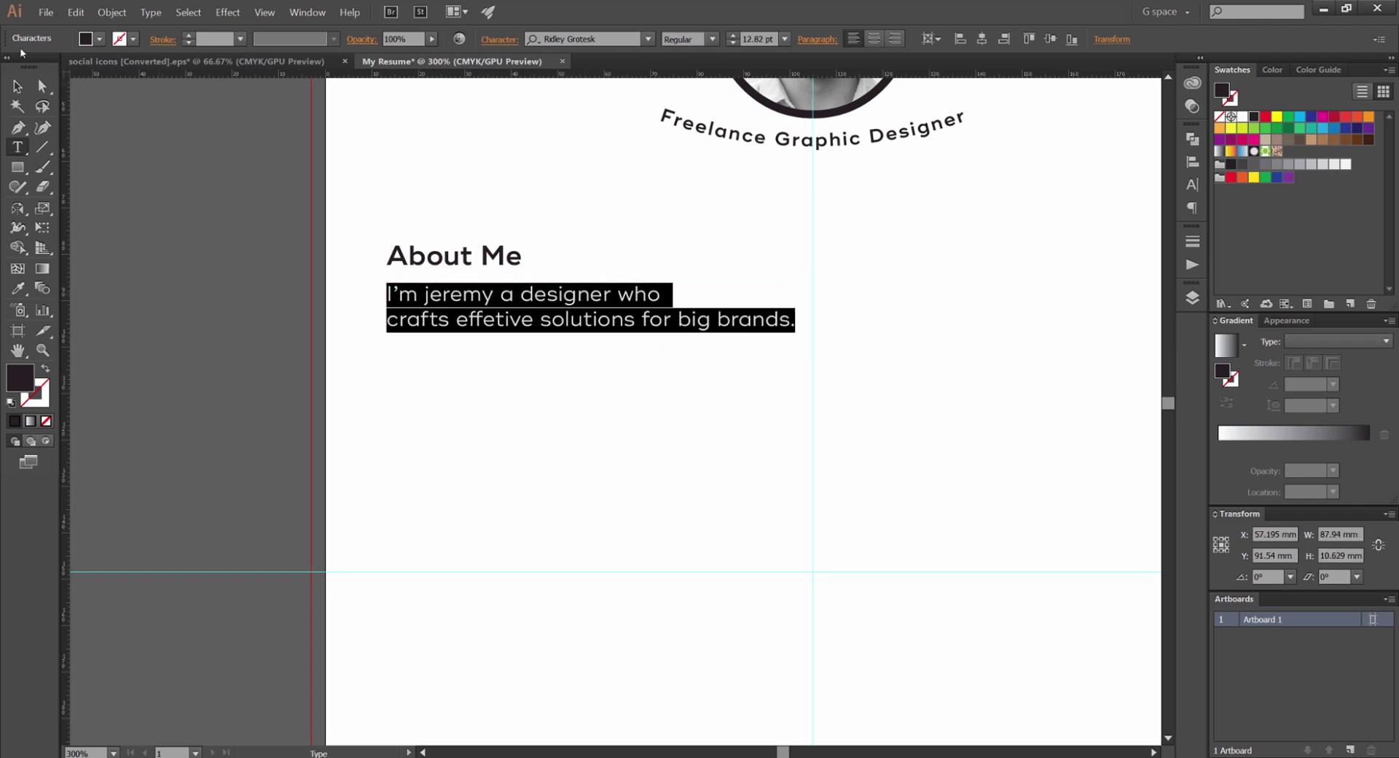
{"action": "key", "text": "ctrl+shift+comma"}
Reposition the introduction block beneath the About Me heading
{"action": "key", "text": "Escape"}
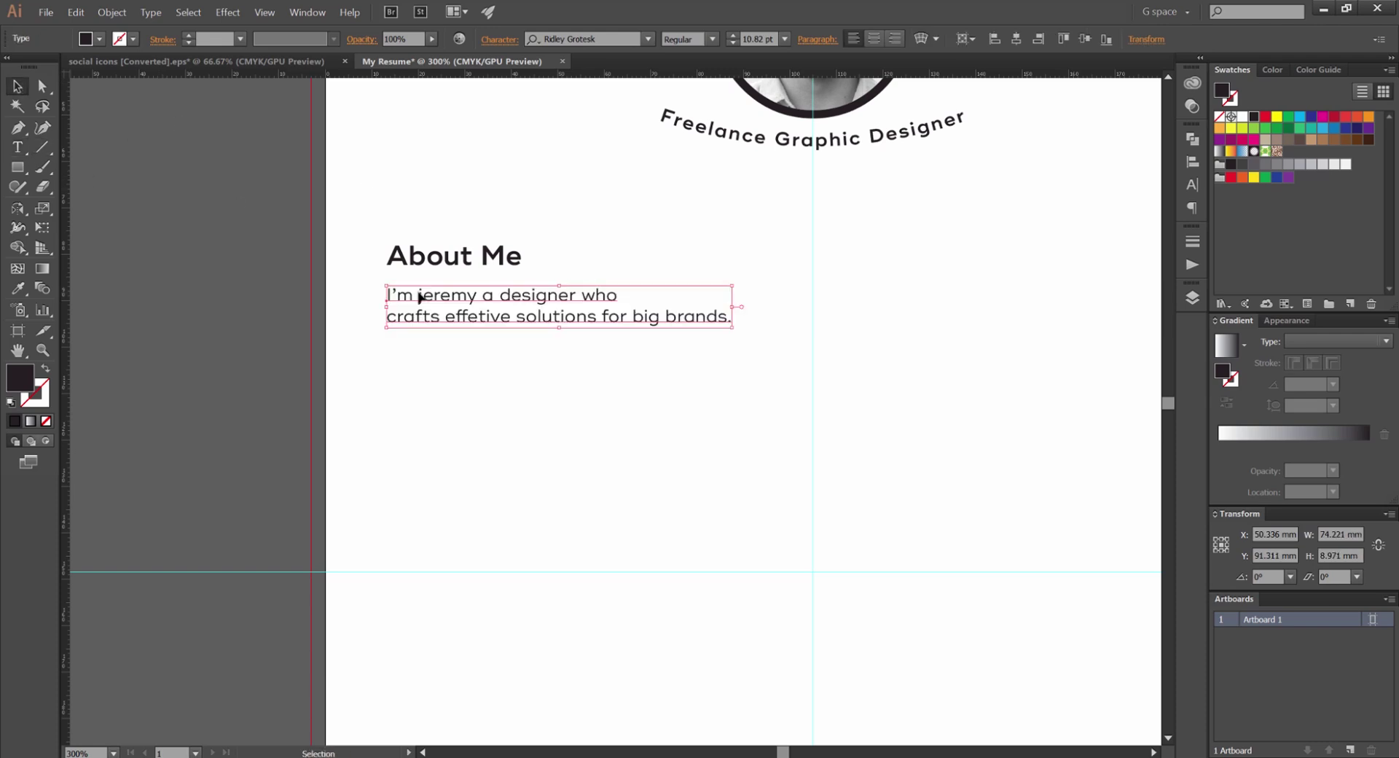
{"action": "left_click", "coordinate": [405, 260]}
{"action": "key", "text": "ctrl+plus"}
{"action": "key", "text": "ctrl+plus"}
{"action": "left_click", "coordinate": [412, 306]}
{"action": "left_click_drag", "start_coordinate": [411, 306], "coordinate": [412, 282]}
{"action": "key", "text": "ctrl+minus"}
{"action": "left_click_drag", "start_coordinate": [431, 343], "coordinate": [475, 321]}
Select the heading and introduction together and widen the text block slightly
{"action": "left_click", "coordinate": [474, 290]}
{"action": "key", "text": "ctrl+plus"}
{"action": "key", "text": "ctrl+plus"}
{"action": "left_click", "coordinate": [584, 181]}
{"action": "left_click_drag", "start_coordinate": [584, 182], "coordinate": [405, 313]}
{"action": "left_click", "coordinate": [961, 38]}
{"action": "key", "text": "ctrl+z"}
{"action": "left_click", "coordinate": [665, 186]}
{"action": "scroll", "coordinate": [665, 188], "scroll_direction": "down", "scroll_amount": 3}
{"action": "left_click", "coordinate": [590, 240]}
{"action": "left_click_drag", "start_coordinate": [792, 196], "coordinate": [797, 193]}
{"action": "scroll", "coordinate": [553, 195], "scroll_direction": "right", "scroll_amount": 3}
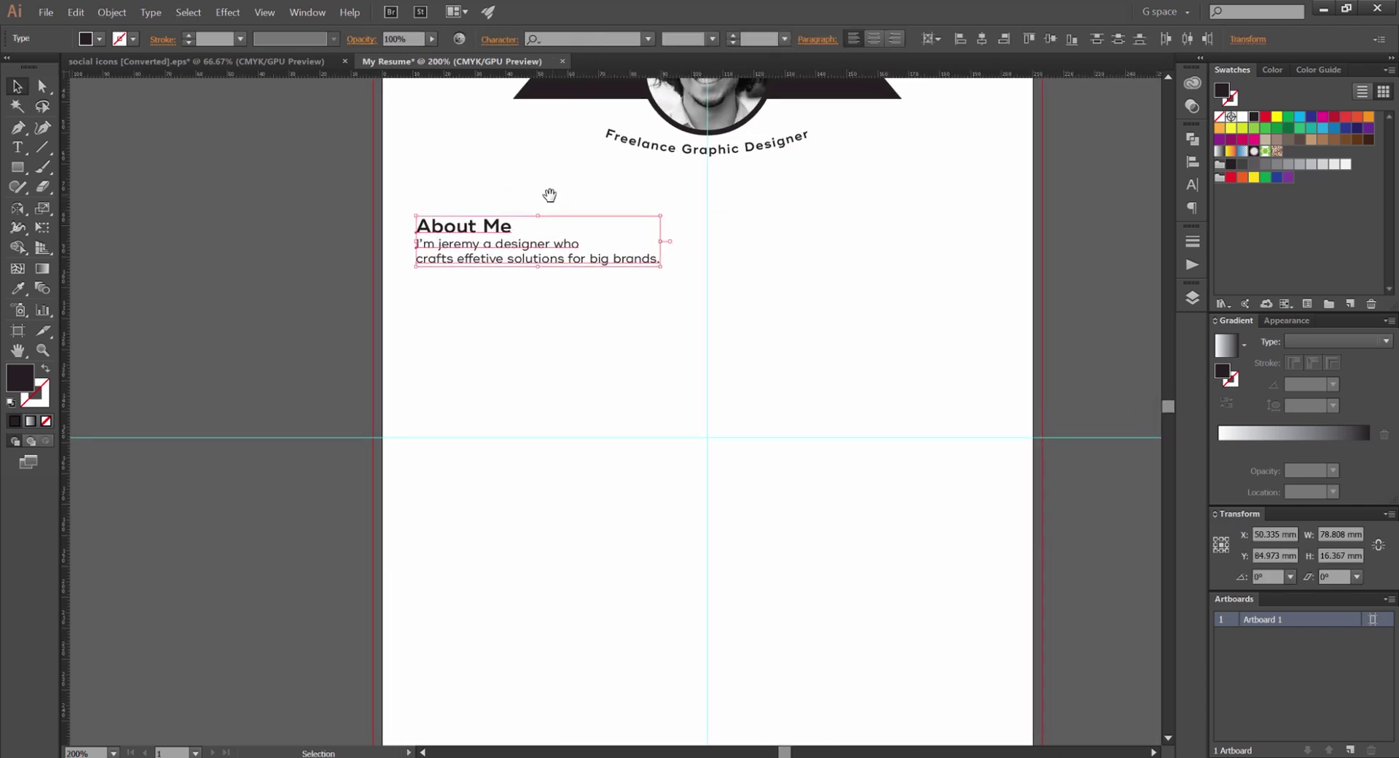
{"action": "scroll", "coordinate": [549, 195], "scroll_direction": "up", "scroll_amount": 1}
{"action": "scroll", "coordinate": [510, 210], "scroll_direction": "down", "scroll_amount": 2}
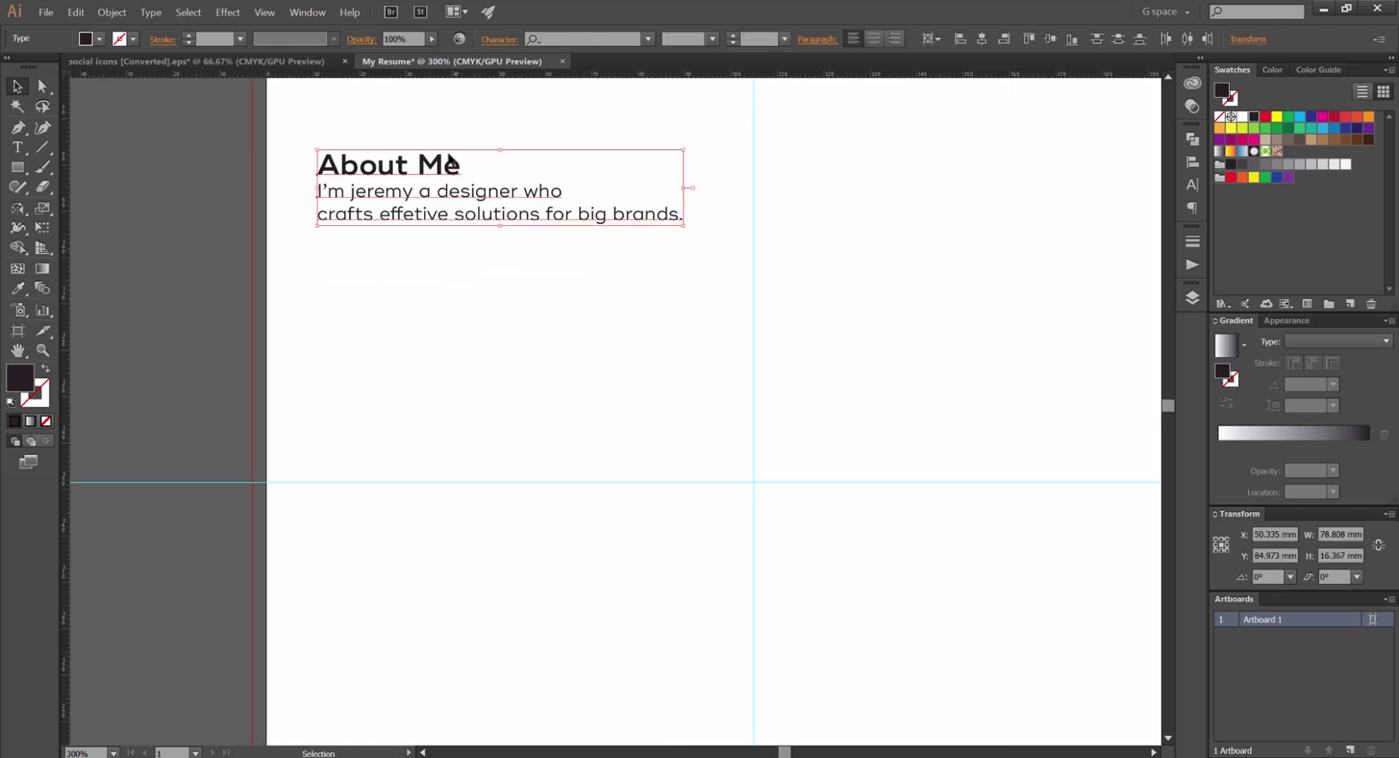
{"action": "left_click", "coordinate": [469, 133]}
{"action": "left_click", "coordinate": [404, 157]}
{"action": "left_click", "coordinate": [470, 140]}
Change the About Me heading to UPPERCASE so it reads ABOUT ME
{"action": "key", "text": "t"}
{"action": "scroll", "coordinate": [445, 166], "scroll_direction": "up", "scroll_amount": 1}
{"action": "triple_click", "coordinate": [394, 166]}
{"action": "scroll", "coordinate": [408, 218], "scroll_direction": "up", "scroll_amount": 3}
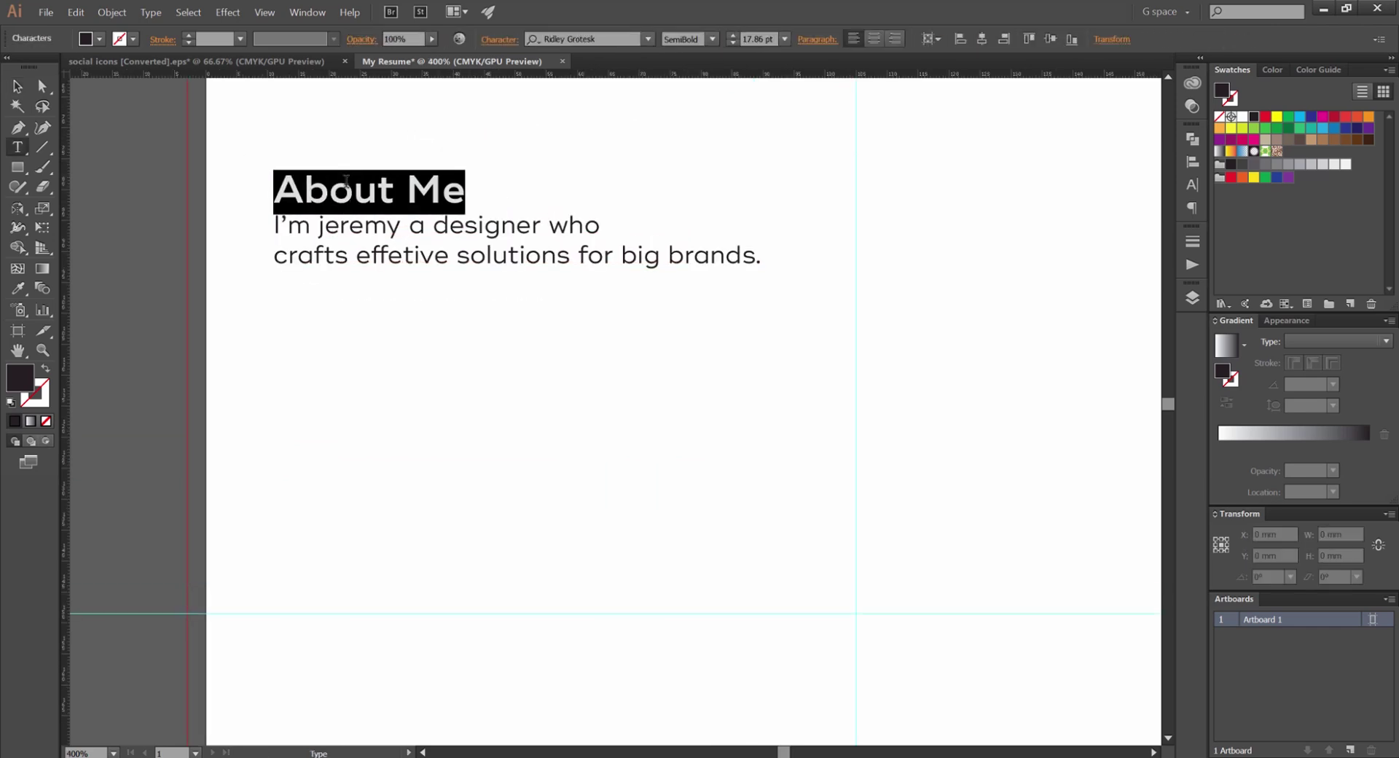
{"action": "left_click_drag", "start_coordinate": [474, 267], "coordinate": [197, 253]}
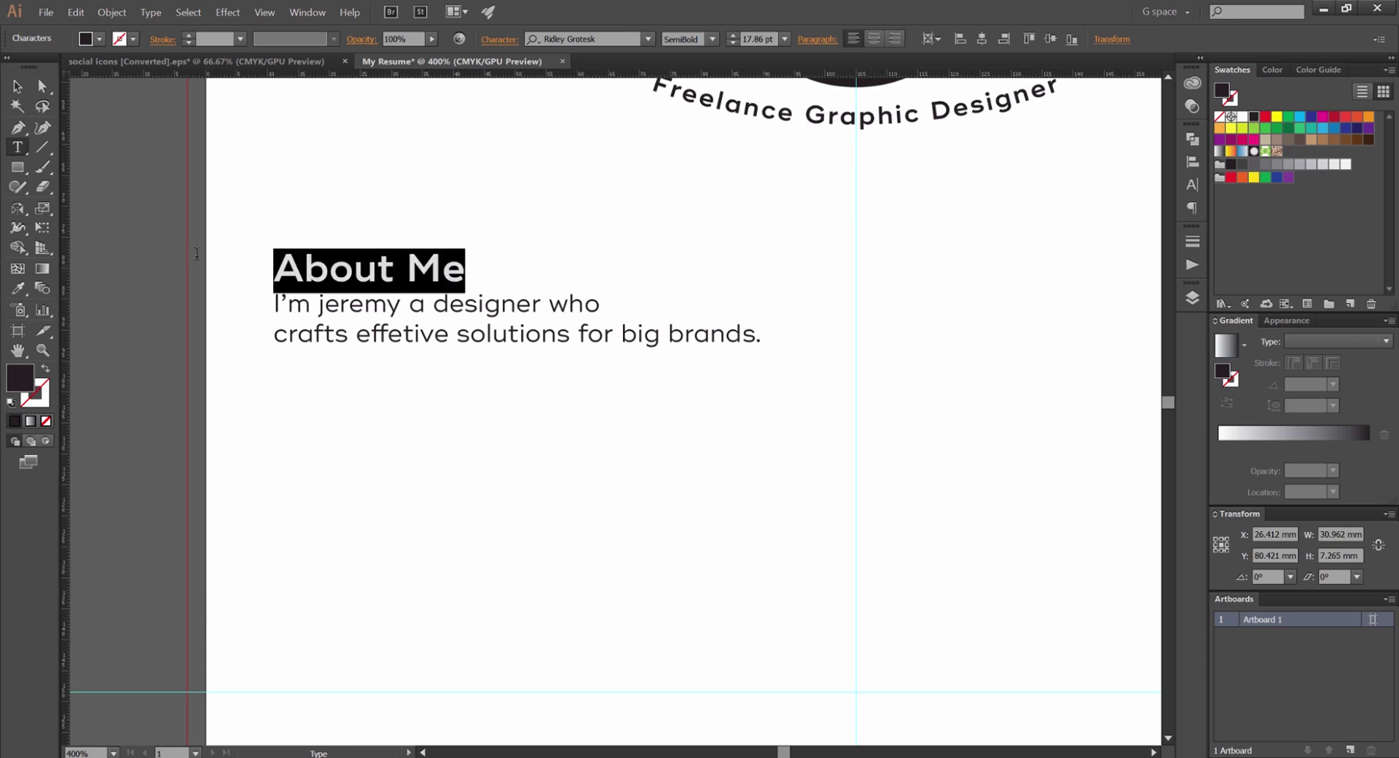
{"action": "left_click", "coordinate": [414, 259]}
{"action": "triple_click", "coordinate": [328, 250]}
{"action": "left_click", "coordinate": [151, 12]}
{"action": "left_click", "coordinate": [148, 15]}
{"action": "left_click", "coordinate": [147, 15]}
{"action": "mouse_move", "coordinate": [288, 193]}
{"action": "left_click", "coordinate": [353, 193]}
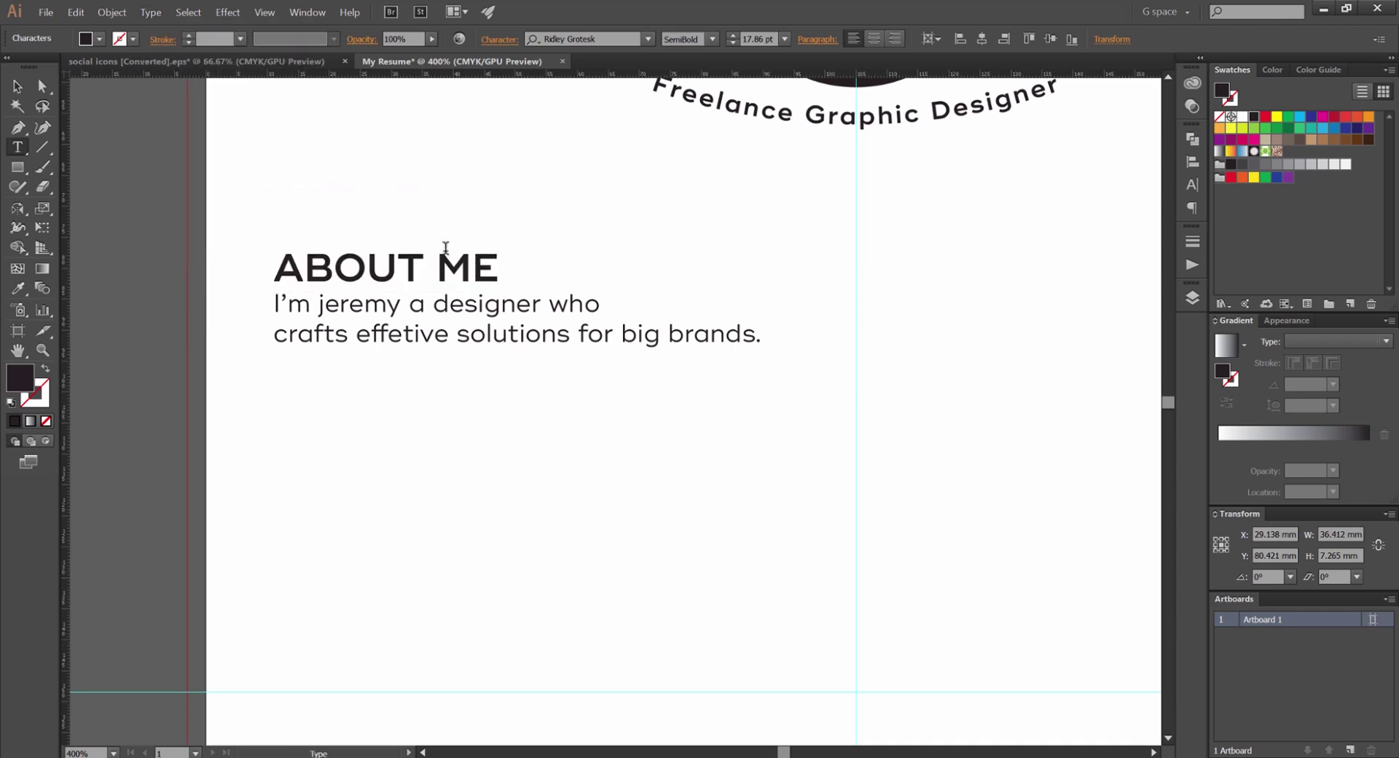
{"action": "key", "text": "Escape"}
Select the ABOUT ME heading together with its body text
{"action": "left_click", "coordinate": [414, 179]}
{"action": "scroll", "coordinate": [514, 265], "scroll_direction": "down", "scroll_amount": 3}
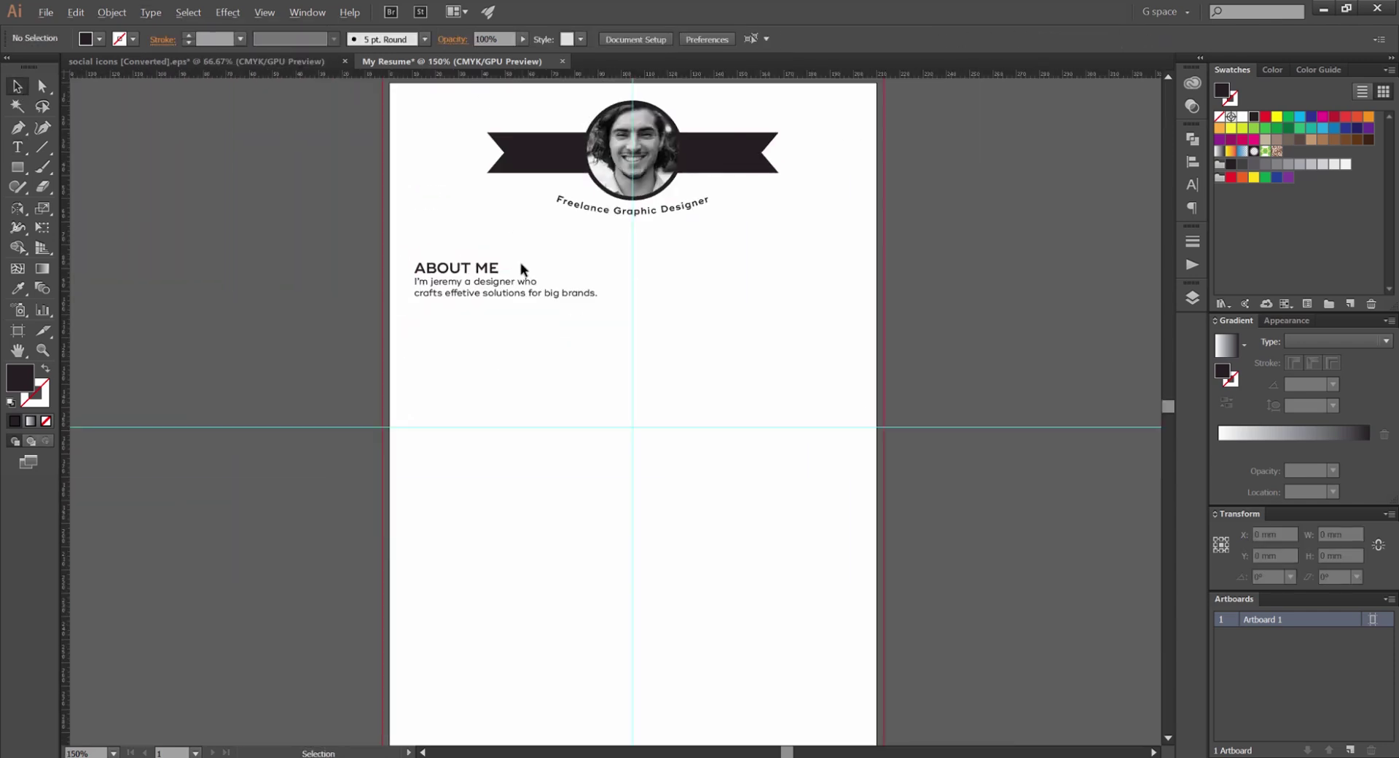
{"action": "scroll", "coordinate": [514, 264], "scroll_direction": "up", "scroll_amount": 3}
{"action": "scroll", "coordinate": [544, 247], "scroll_direction": "down", "scroll_amount": 1}
{"action": "left_click", "coordinate": [466, 228]}
{"action": "scroll", "coordinate": [467, 228], "scroll_direction": "down", "scroll_amount": 1}
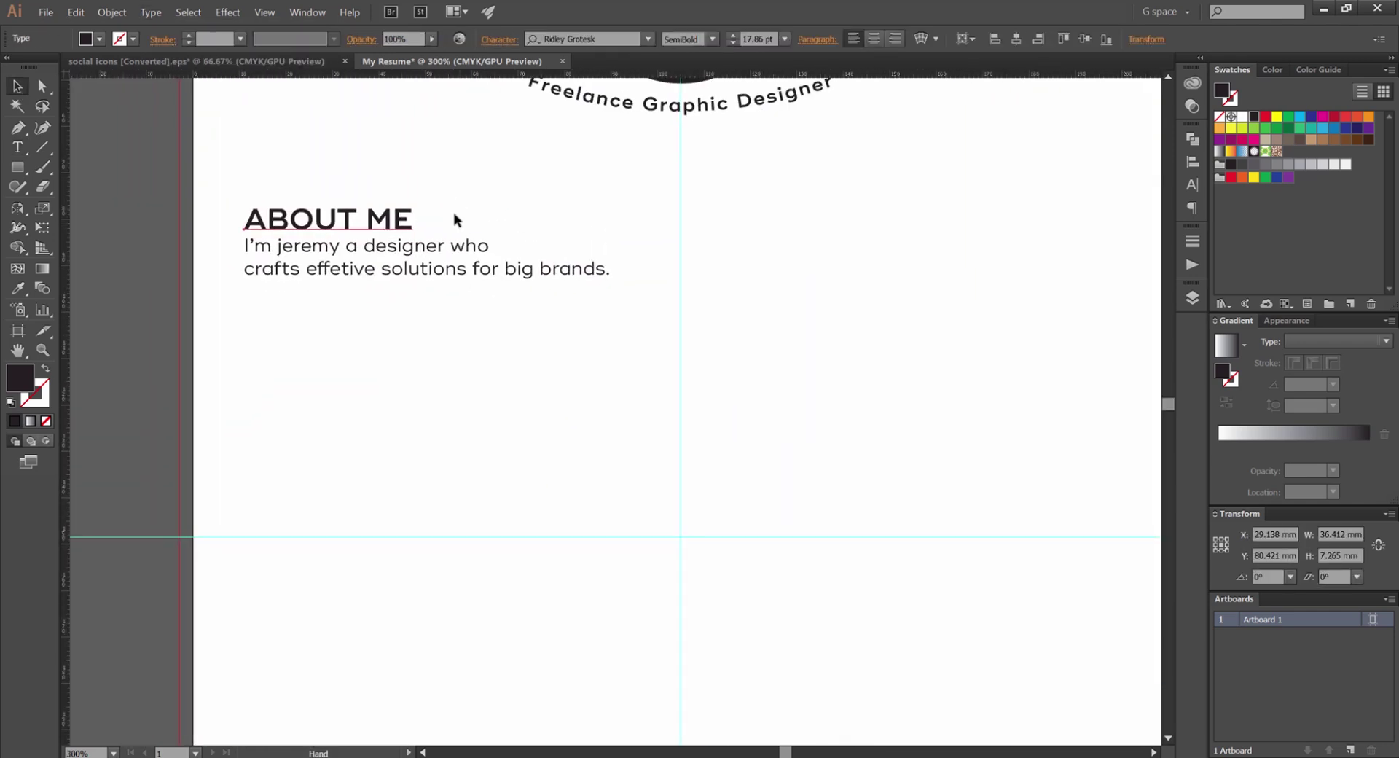
{"action": "left_click", "coordinate": [319, 282], "text": "shift"}
{"action": "scroll", "coordinate": [321, 277], "scroll_direction": "down", "scroll_amount": 1}
Copy the ABOUT ME block into the right column and select both blocks
{"action": "left_click_drag", "start_coordinate": [326, 261], "coordinate": [656, 265]}
{"action": "left_click", "coordinate": [540, 261]}
{"action": "left_click_drag", "start_coordinate": [299, 208], "coordinate": [605, 255]}
{"action": "left_click_drag", "start_coordinate": [426, 358], "coordinate": [555, 290]}
{"action": "scroll", "coordinate": [556, 290], "scroll_direction": "up", "scroll_amount": 2}
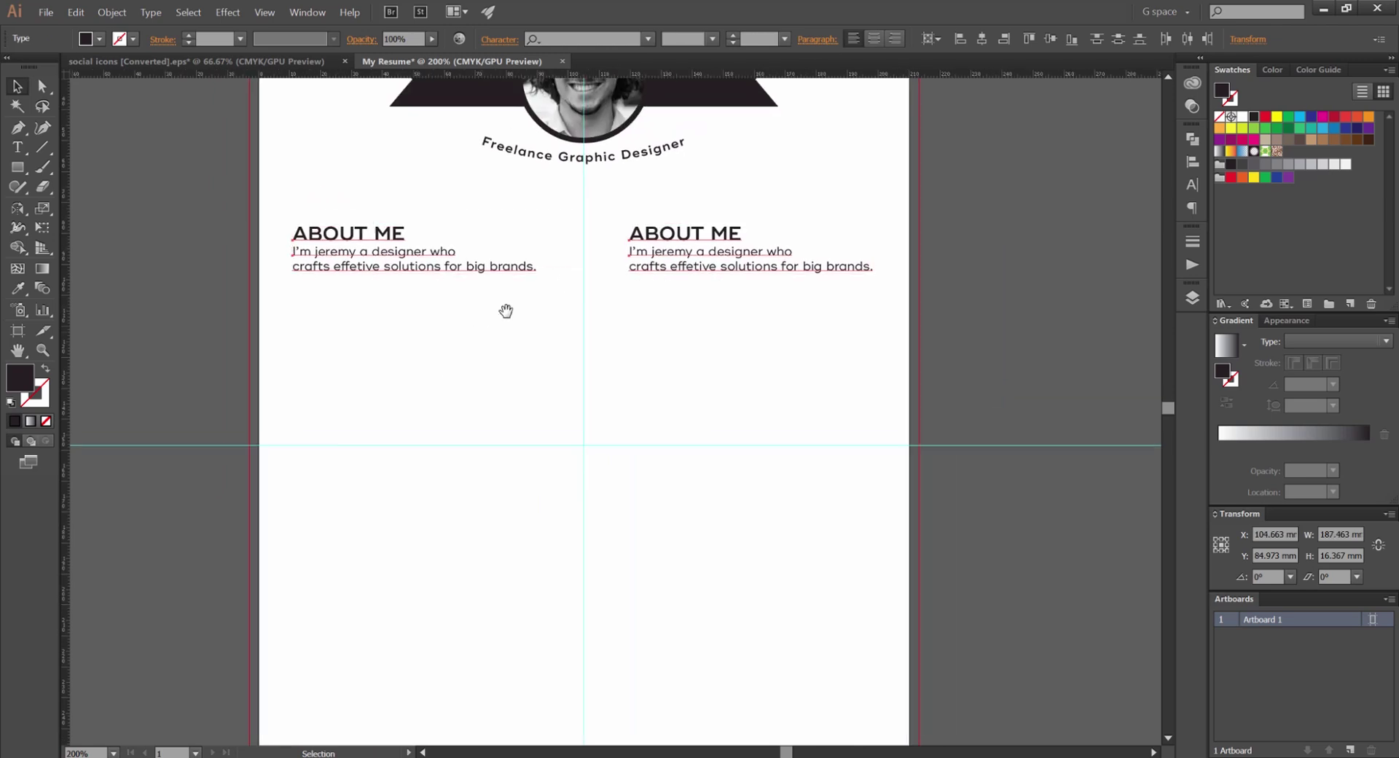
{"action": "left_click", "coordinate": [353, 300]}
{"action": "key", "text": "ctrl+z"}
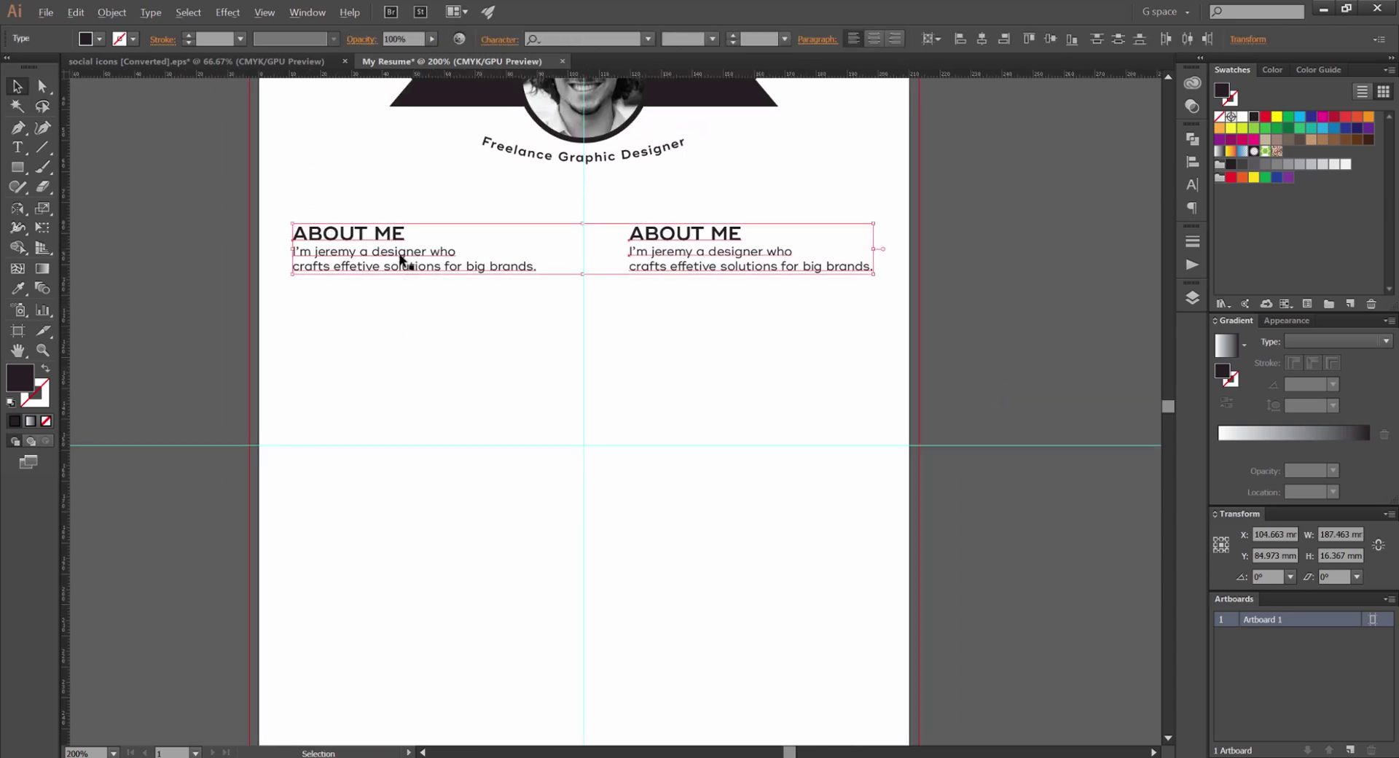
{"action": "left_click_drag", "start_coordinate": [400, 259], "coordinate": [437, 325]}
{"action": "key", "text": "ctrl+z"}
Duplicate the two-block row downward twice to make three rows
{"action": "left_click_drag", "start_coordinate": [368, 237], "coordinate": [358, 523]}
{"action": "key", "text": "ctrl+shift+a"}
{"action": "key", "text": "ctrl+1"}
{"action": "left_click_drag", "start_coordinate": [578, 653], "coordinate": [563, 471]}
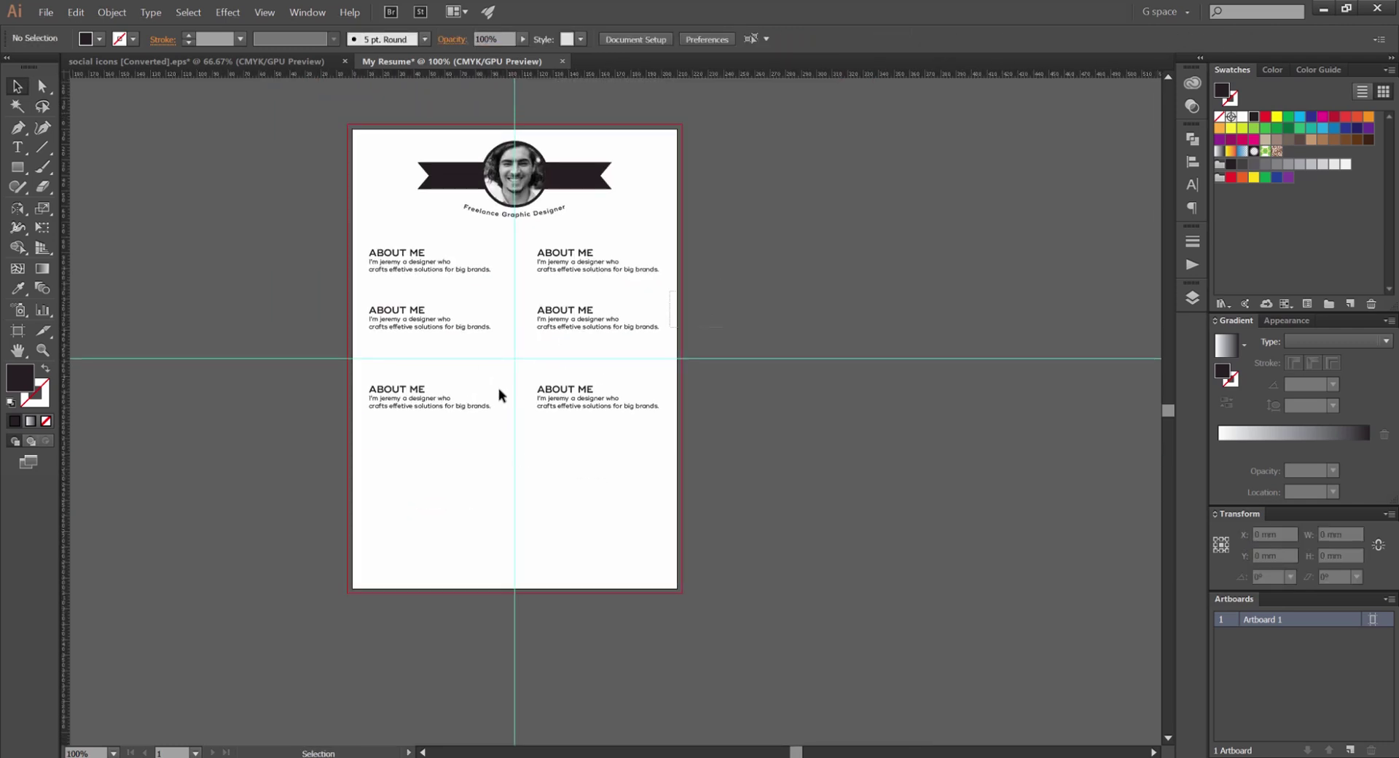
Shift the lower rows and the whole six-block grid downward to space them out
{"action": "left_click_drag", "start_coordinate": [449, 408], "coordinate": [394, 328]}
{"action": "left_click", "coordinate": [587, 282]}
{"action": "left_click_drag", "start_coordinate": [590, 283], "coordinate": [537, 302]}
{"action": "left_click", "coordinate": [592, 315]}
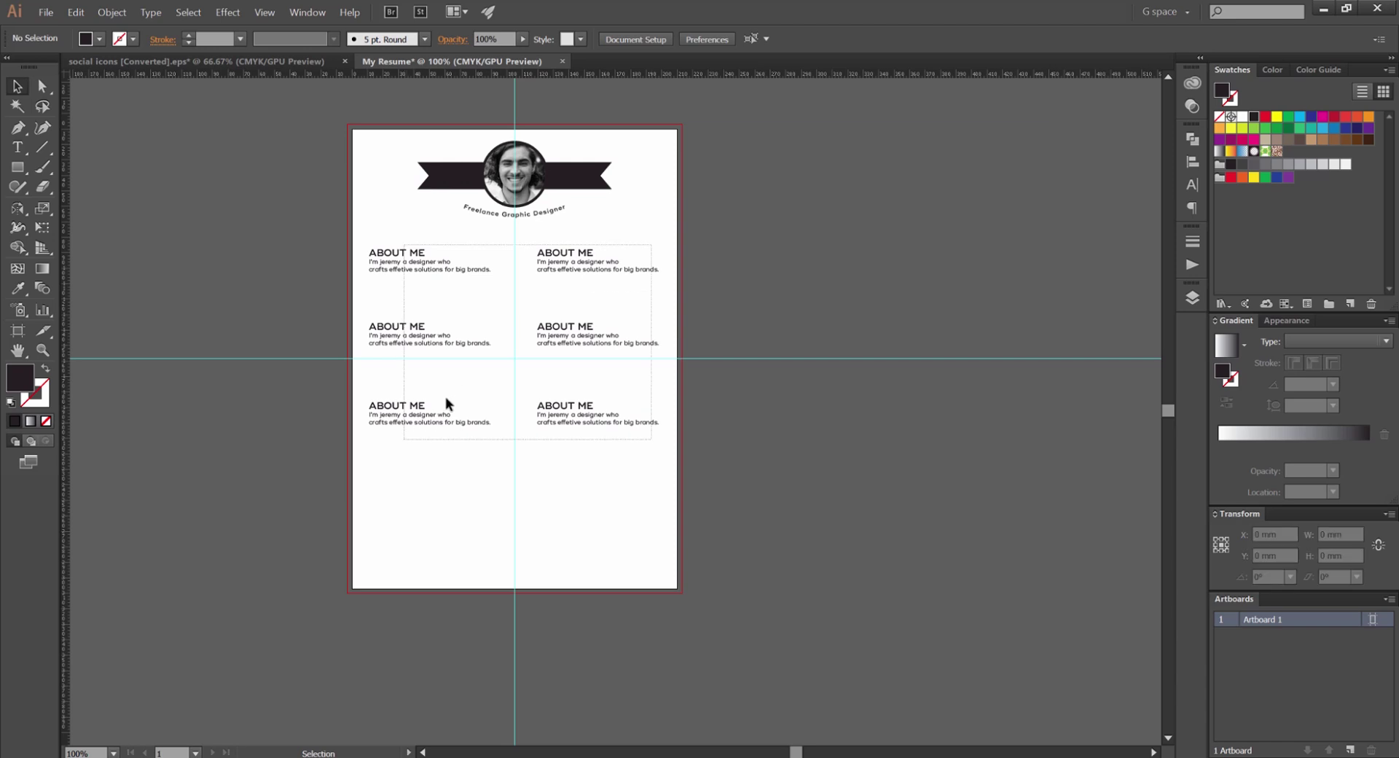
{"action": "mouse_move", "coordinate": [443, 399]}
{"action": "left_mouse_down"}
{"action": "mouse_move", "coordinate": [459, 404]}
{"action": "mouse_move", "coordinate": [421, 411]}
{"action": "left_mouse_up"}
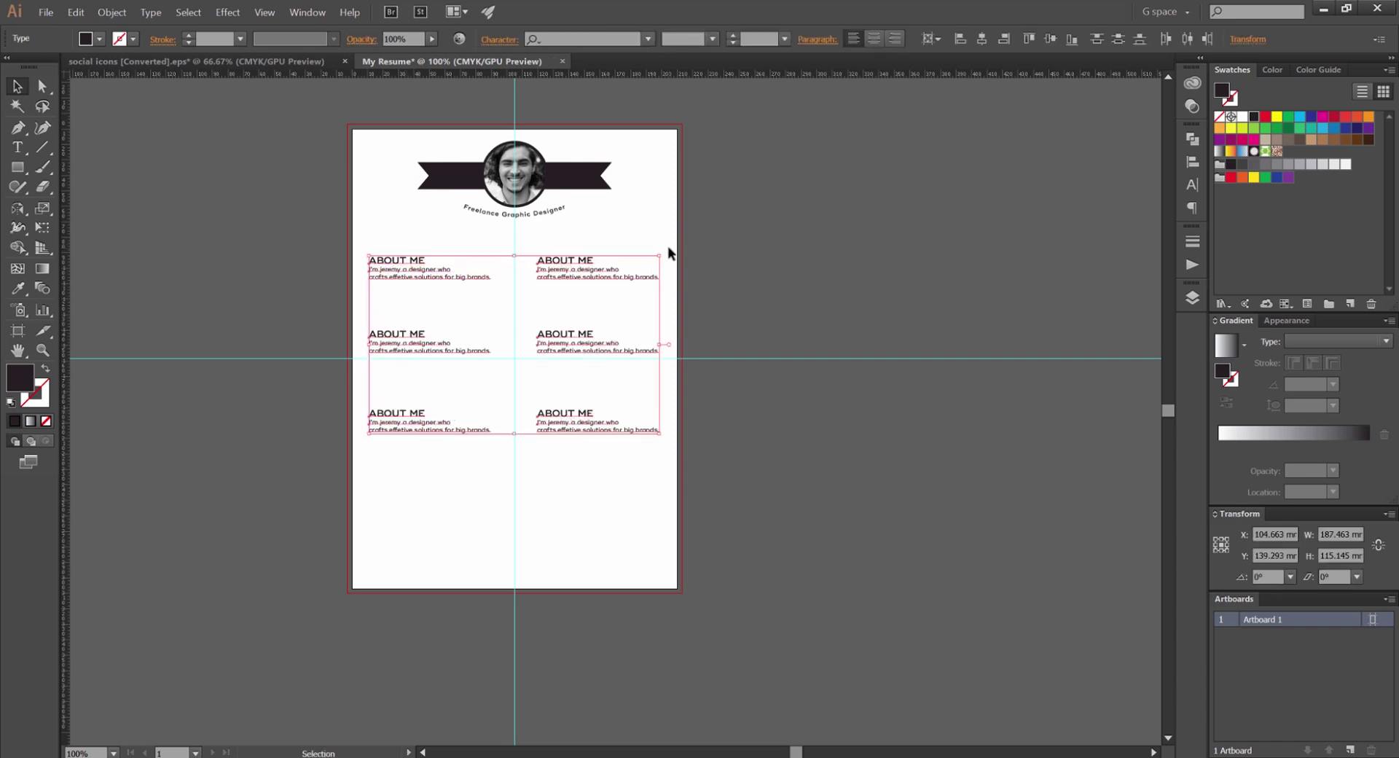
{"action": "key", "text": "shift+Down"}
{"action": "key", "text": "shift+Down"}
{"action": "left_click", "coordinate": [649, 226]}
{"action": "left_click_drag", "start_coordinate": [624, 246], "coordinate": [366, 472]}
{"action": "left_click", "coordinate": [470, 314]}
{"action": "scroll", "coordinate": [470, 315], "scroll_direction": "up", "scroll_amount": 1}
{"action": "left_click_drag", "start_coordinate": [471, 315], "coordinate": [567, 317]}
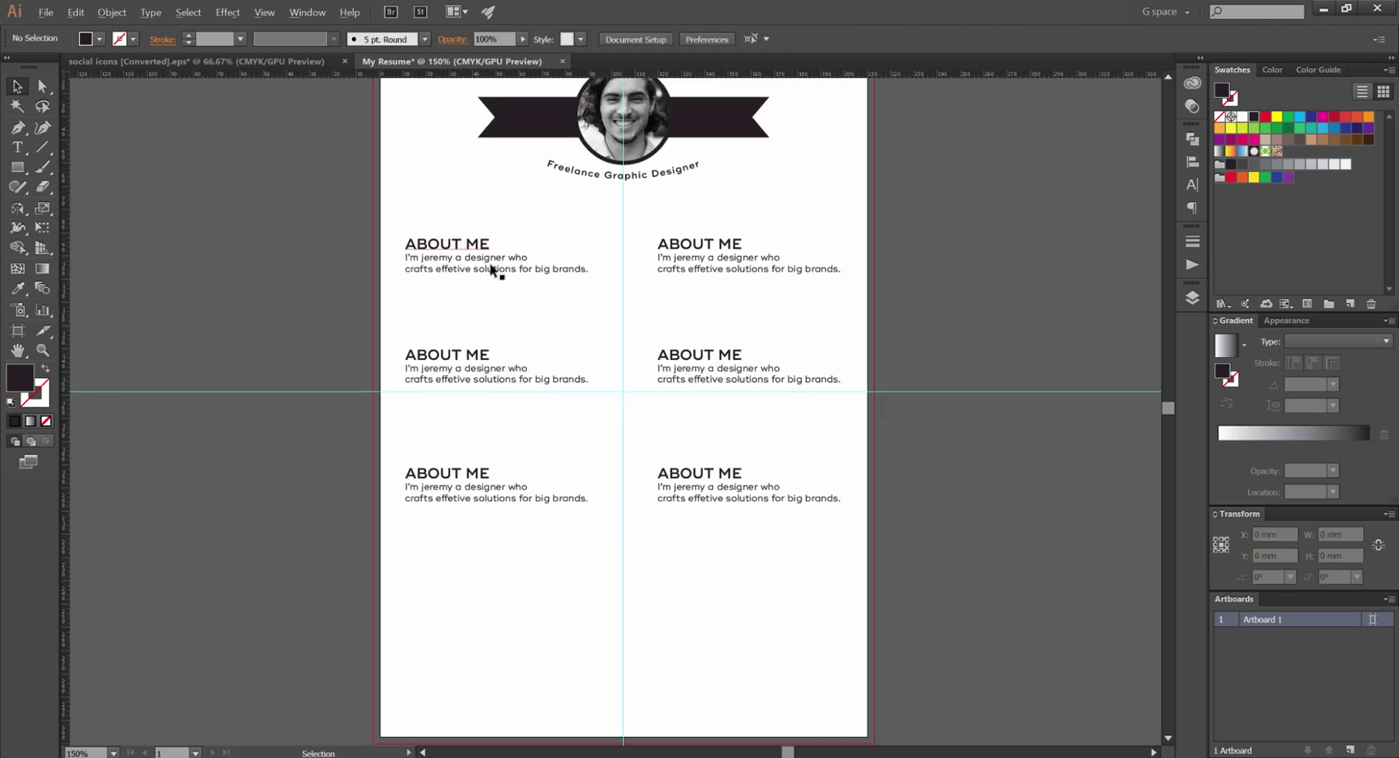
{"action": "scroll", "coordinate": [588, 265], "scroll_direction": "up", "scroll_amount": 1}
Start retyping the top-right heading with the Type tool
{"action": "key", "text": "t"}
{"action": "triple_click", "coordinate": [499, 230]}
{"action": "type", "text": "skilEXPERS"}
Rename the top-right heading to CONTACT
{"action": "key", "text": "BackSpace"}
{"action": "type", "text": "T"}
{"action": "key", "text": "BackSpace"}
{"action": "key", "text": "BackSpace"}
{"action": "key", "text": "BackSpace"}
{"action": "key", "text": "BackSpace"}
{"action": "type", "text": "CONTACT"}
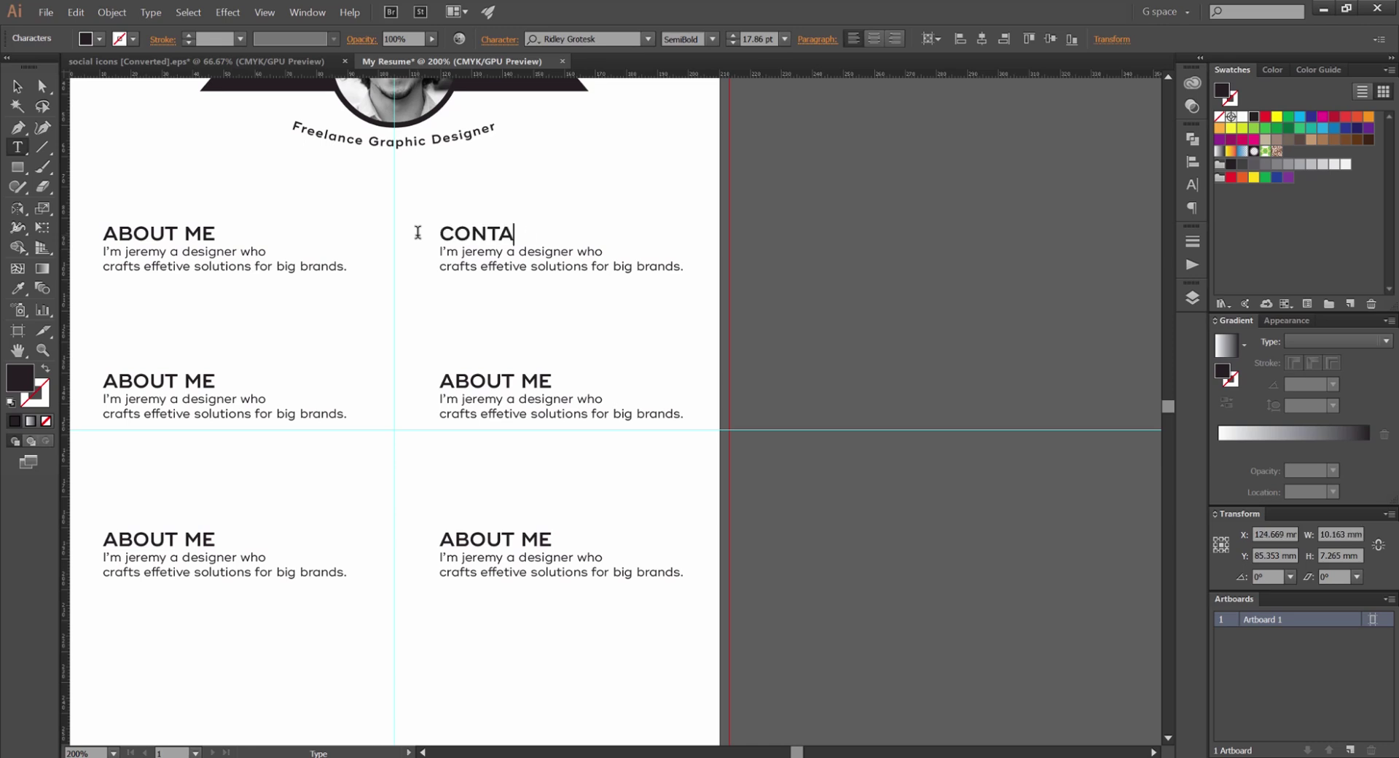
Rename the second-row headings to EXPERTISE and AWARDS
{"action": "triple_click", "coordinate": [176, 381]}
{"action": "type", "text": "EXPERTISE"}
{"action": "key", "text": "Escape"}
{"action": "scroll", "coordinate": [194, 162], "scroll_direction": "left", "scroll_amount": 5}
{"action": "double_click", "coordinate": [678, 350]}
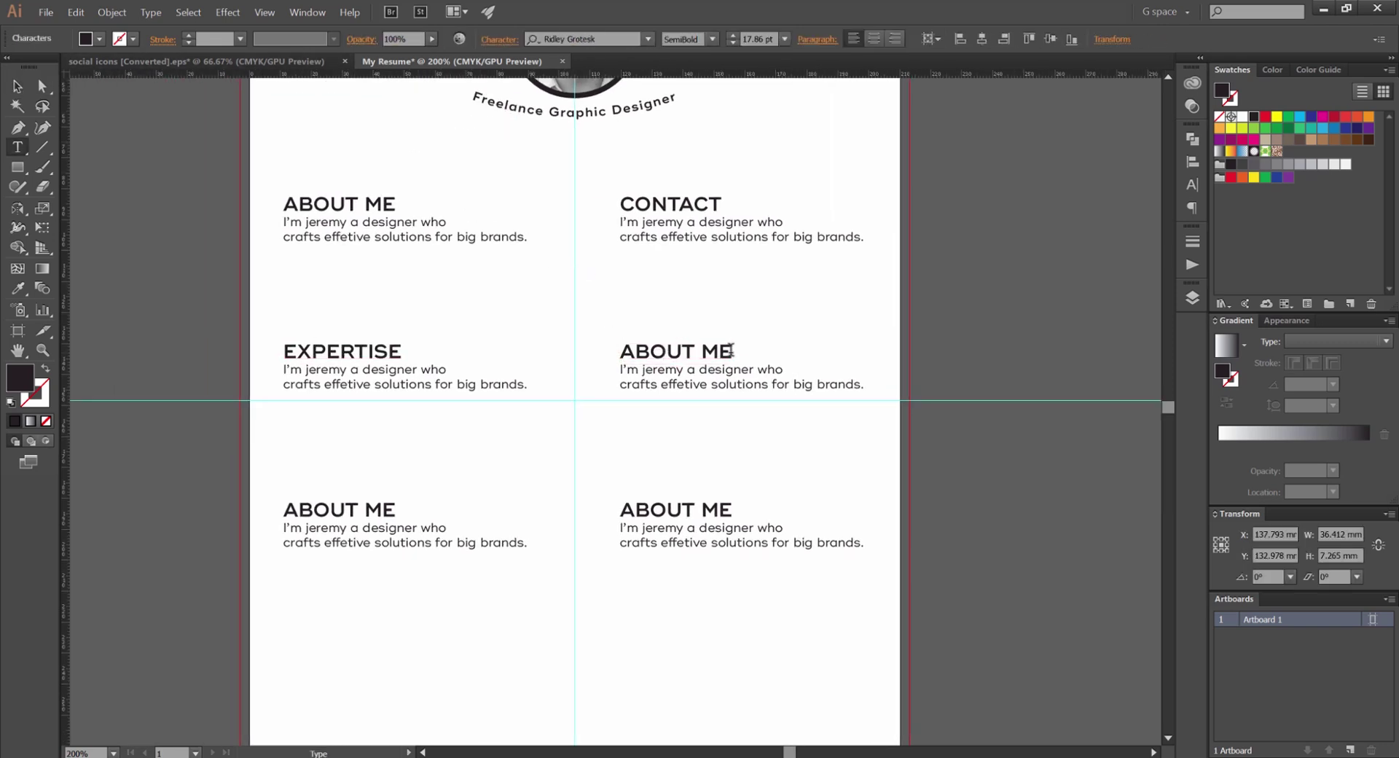
{"action": "triple_click", "coordinate": [680, 350]}
{"action": "type", "text": "AWARDS"}
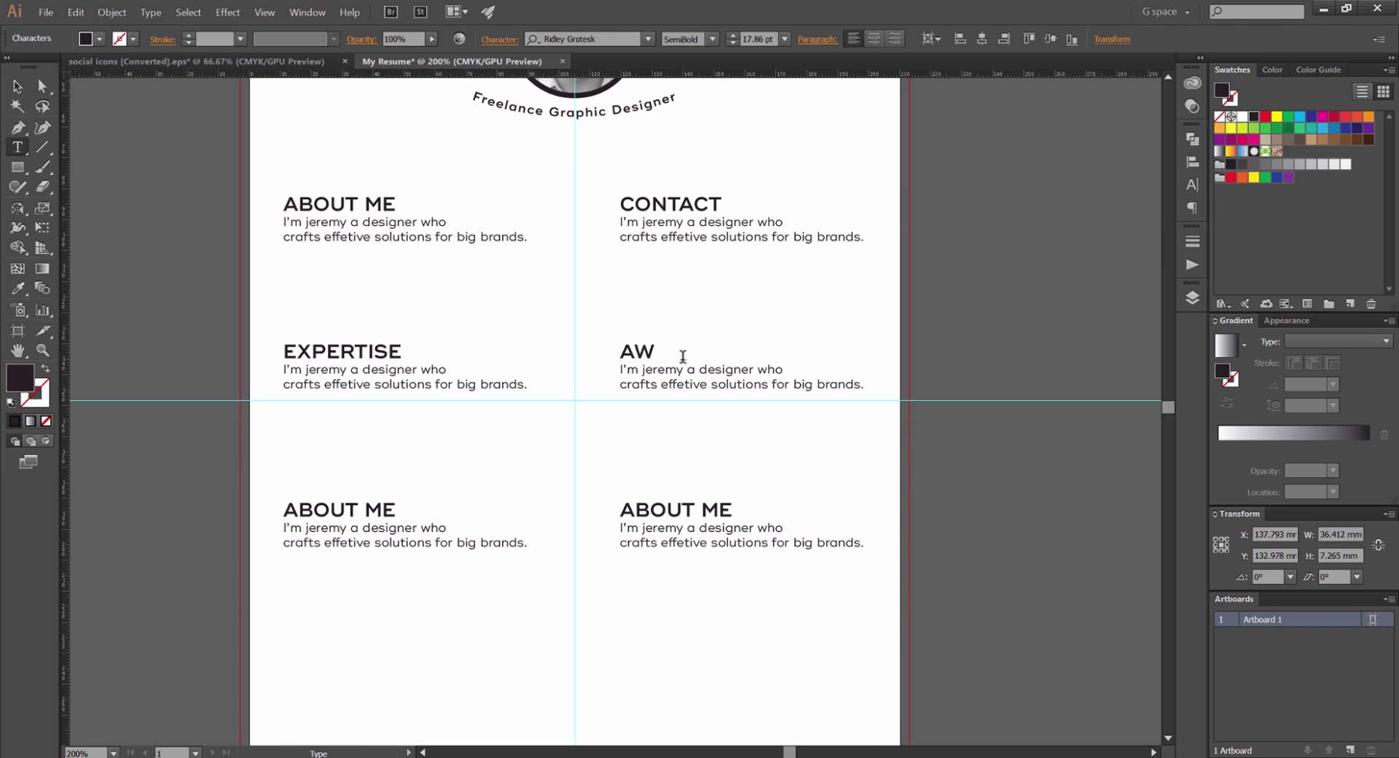
Rename the bottom-row headings to EDUCATION and GOALS
{"action": "triple_click", "coordinate": [345, 503]}
{"action": "type", "text": "EDUCATION"}
{"action": "scroll", "coordinate": [691, 480], "scroll_direction": "down", "scroll_amount": 2}
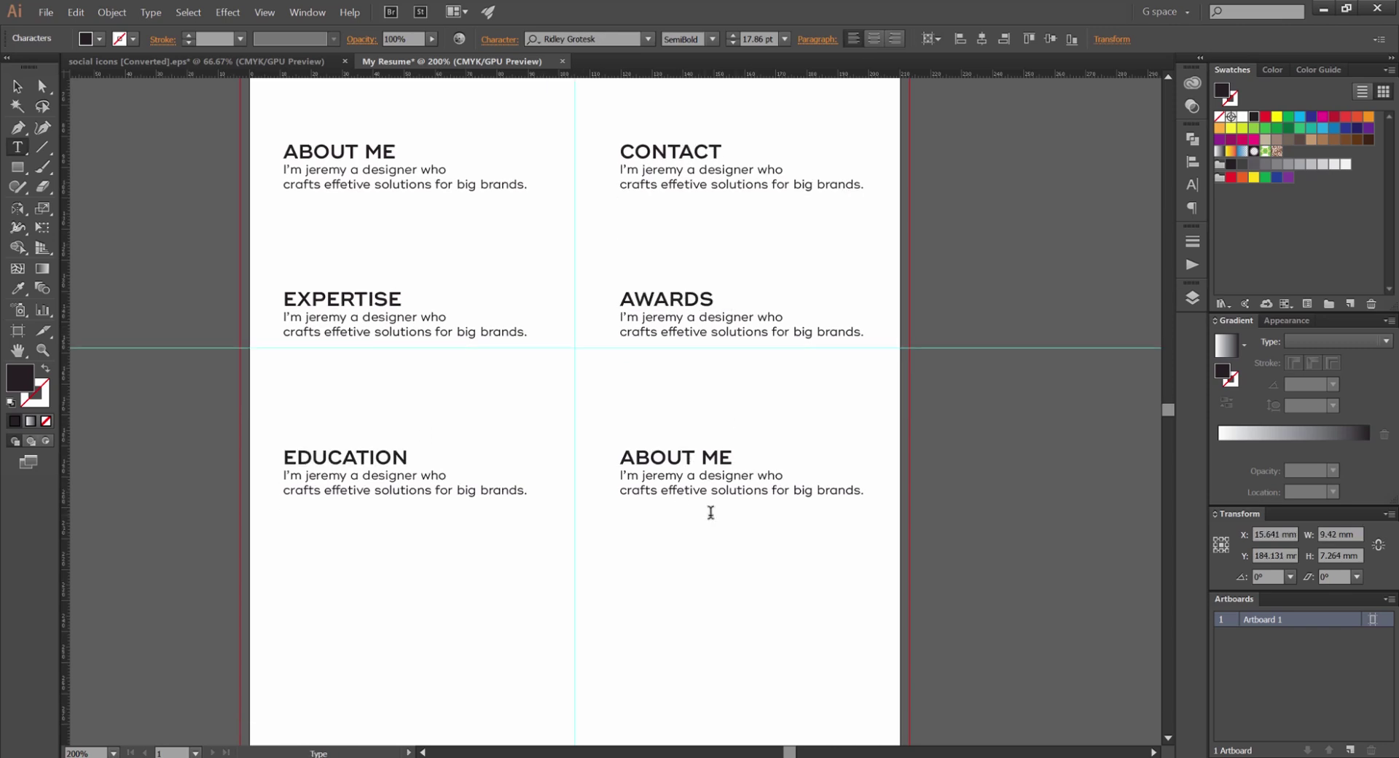
{"action": "key", "text": "Escape"}
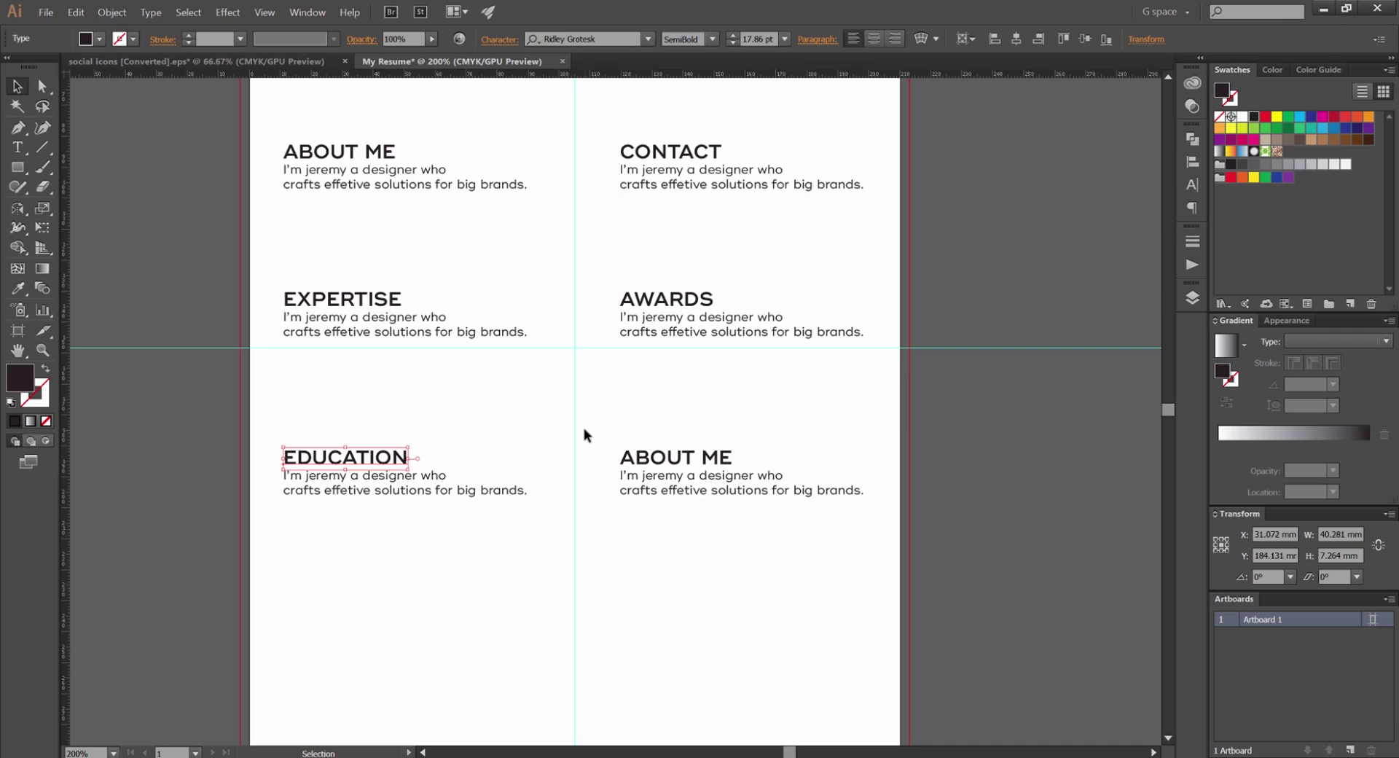
{"action": "double_click", "coordinate": [704, 456]}
{"action": "key", "text": "ctrl+a"}
{"action": "type", "text": "GOALS"}
{"action": "key", "text": "Escape"}
Select the CONTACT body text, then leave it unchanged
{"action": "left_click", "coordinate": [588, 223]}
{"action": "key", "text": "ctrl+minus"}
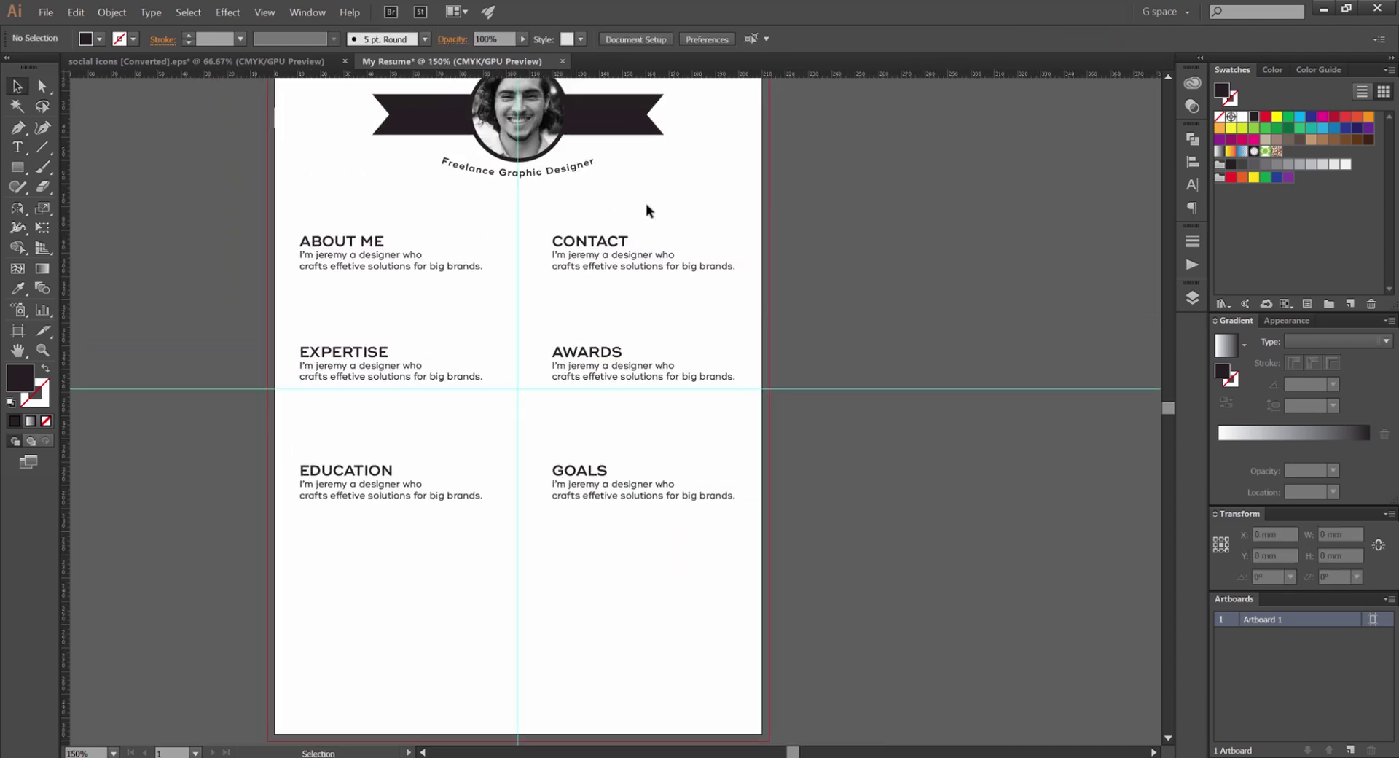
{"action": "left_click_drag", "start_coordinate": [647, 209], "coordinate": [575, 206]}
{"action": "scroll", "coordinate": [575, 204], "scroll_direction": "up", "scroll_amount": 2}
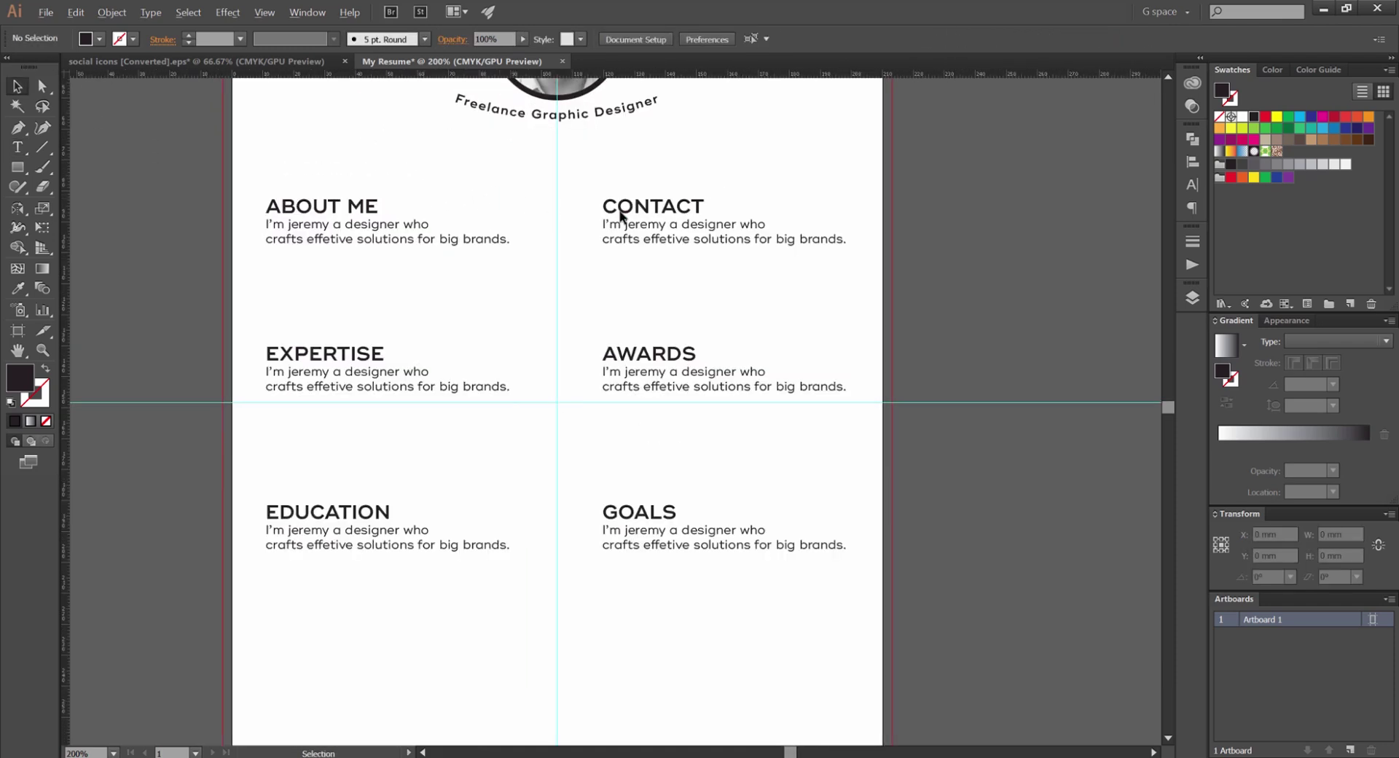
{"action": "double_click", "coordinate": [729, 248]}
{"action": "left_click_drag", "start_coordinate": [891, 246], "coordinate": [514, 223]}
{"action": "key", "text": "Escape"}
{"action": "scroll", "coordinate": [468, 296], "scroll_direction": "down", "scroll_amount": 1}
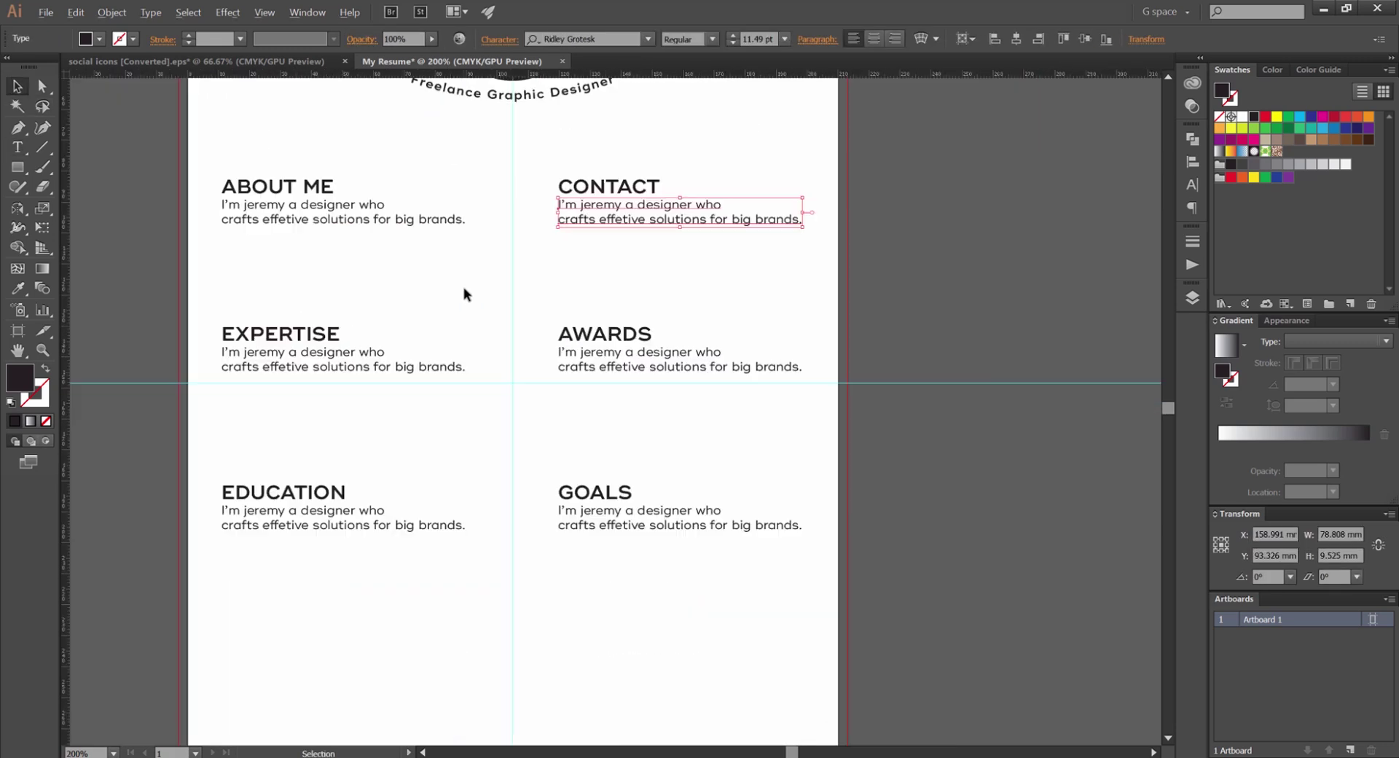
{"action": "left_click", "coordinate": [469, 296]}
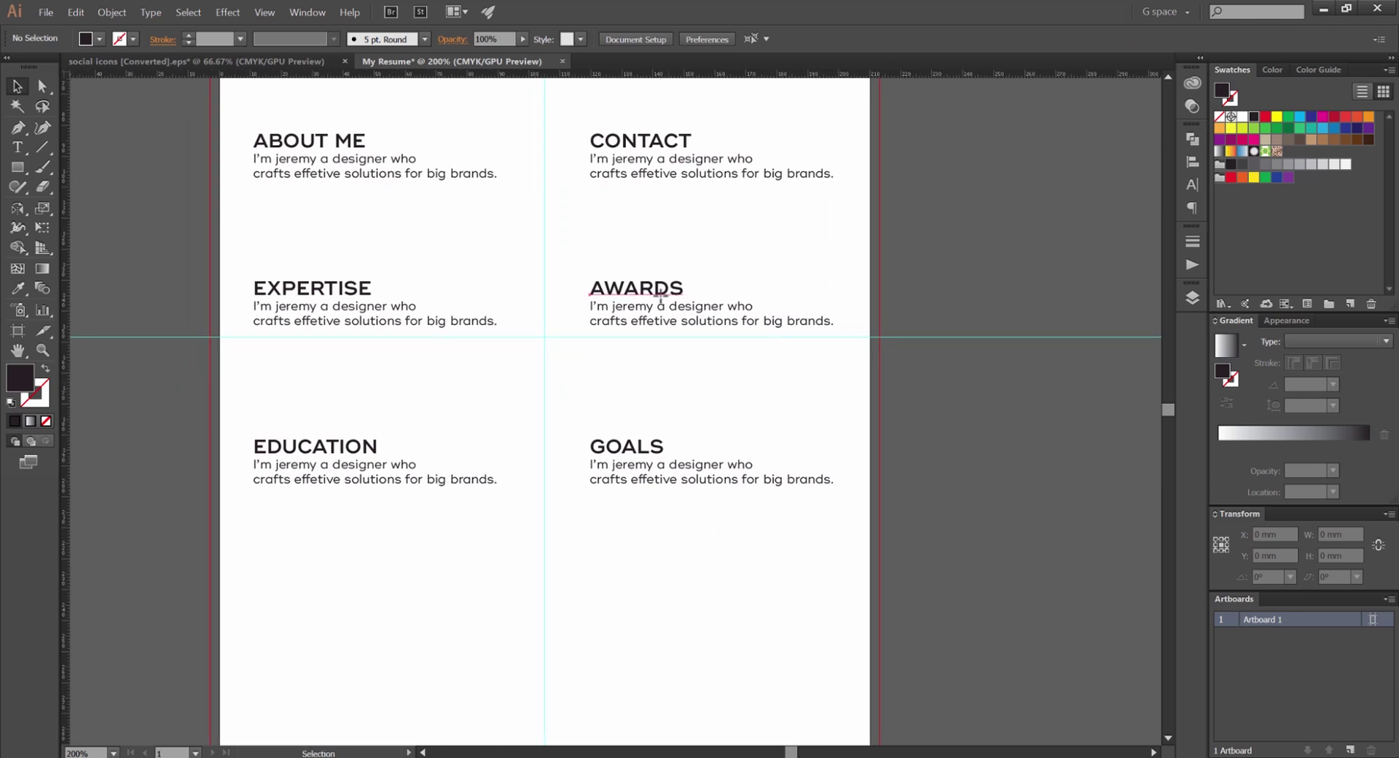
Change the AWARDS heading to SOCIAL and clear the EDUCATION heading for rewording
{"action": "double_click", "coordinate": [627, 292]}
{"action": "left_click_drag", "start_coordinate": [685, 289], "coordinate": [588, 288]}
{"action": "type", "text": "SOCIAL"}
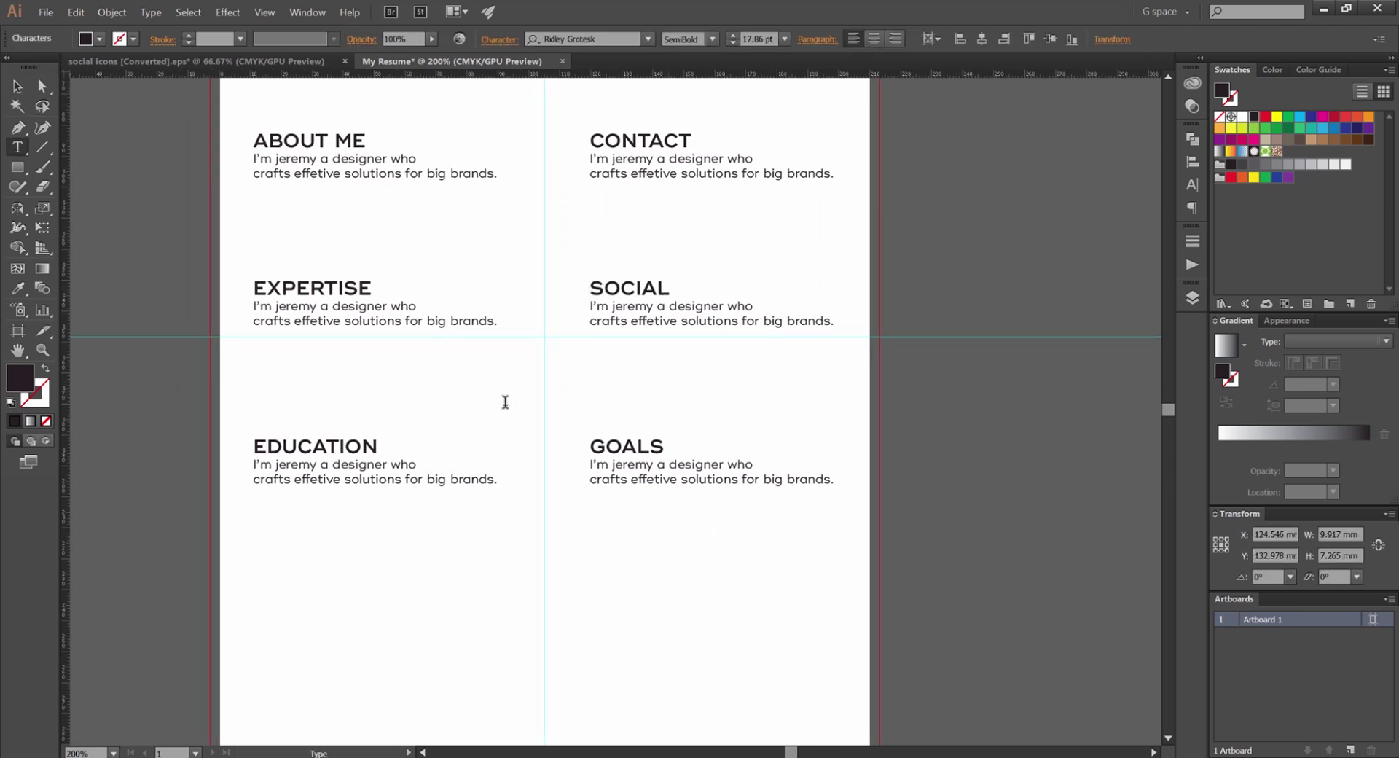
{"action": "key", "text": "Escape"}
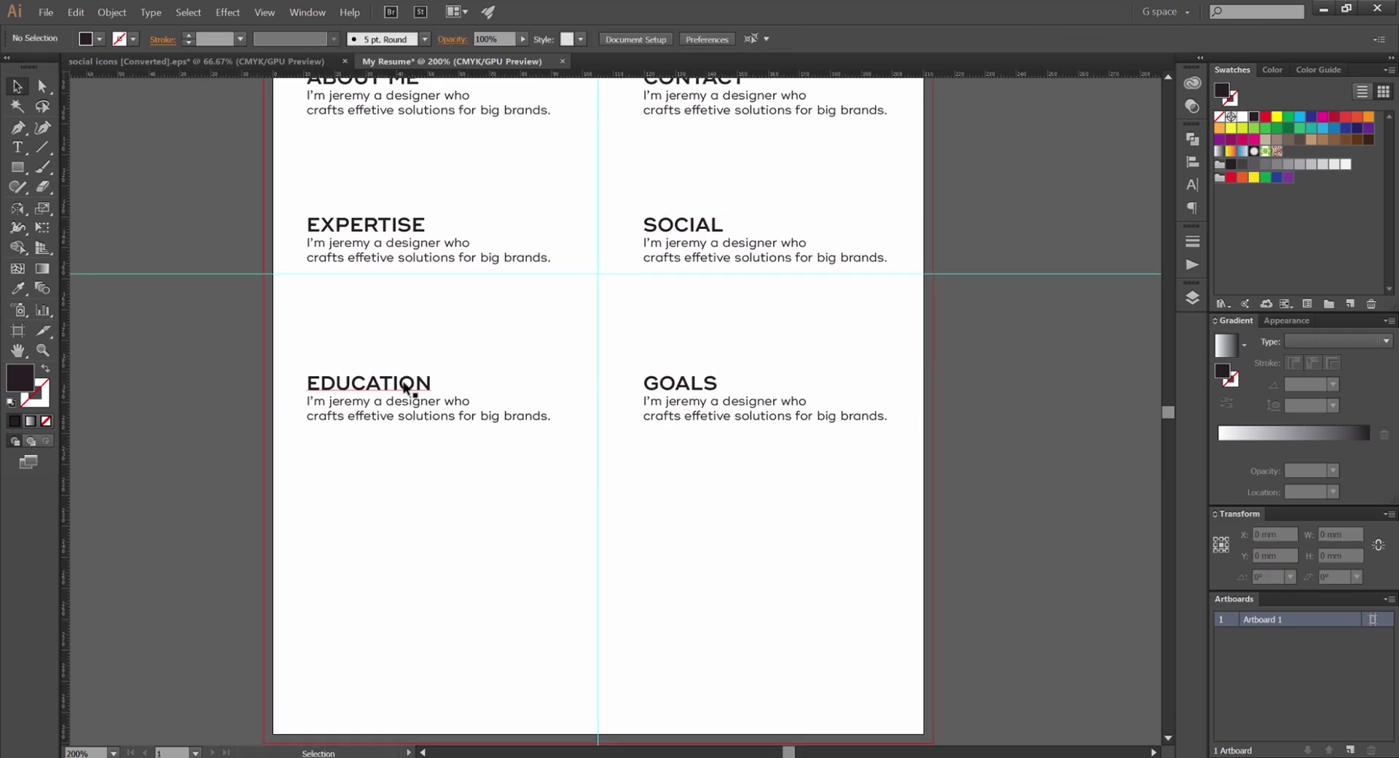
{"action": "double_click", "coordinate": [403, 382]}
{"action": "double_click", "coordinate": [394, 386]}
{"action": "type", "text": "WAR"}
{"action": "key", "text": "BackSpace"}
{"action": "key", "text": "BackSpace"}
{"action": "key", "text": "BackSpace"}
Title the empty heading AWARDS and duplicate the AWARDS/GOALS row below it
{"action": "type", "text": "AWRDS"}
{"action": "key", "text": "BackSpace"}
{"action": "key", "text": "BackSpace"}
{"action": "type", "text": "ARDS"}
{"action": "key", "text": "Escape"}
{"action": "left_click_drag", "start_coordinate": [377, 452], "coordinate": [343, 478]}
Rename the copied AWARDS heading to EDUCATION
{"action": "double_click", "coordinate": [291, 439]}
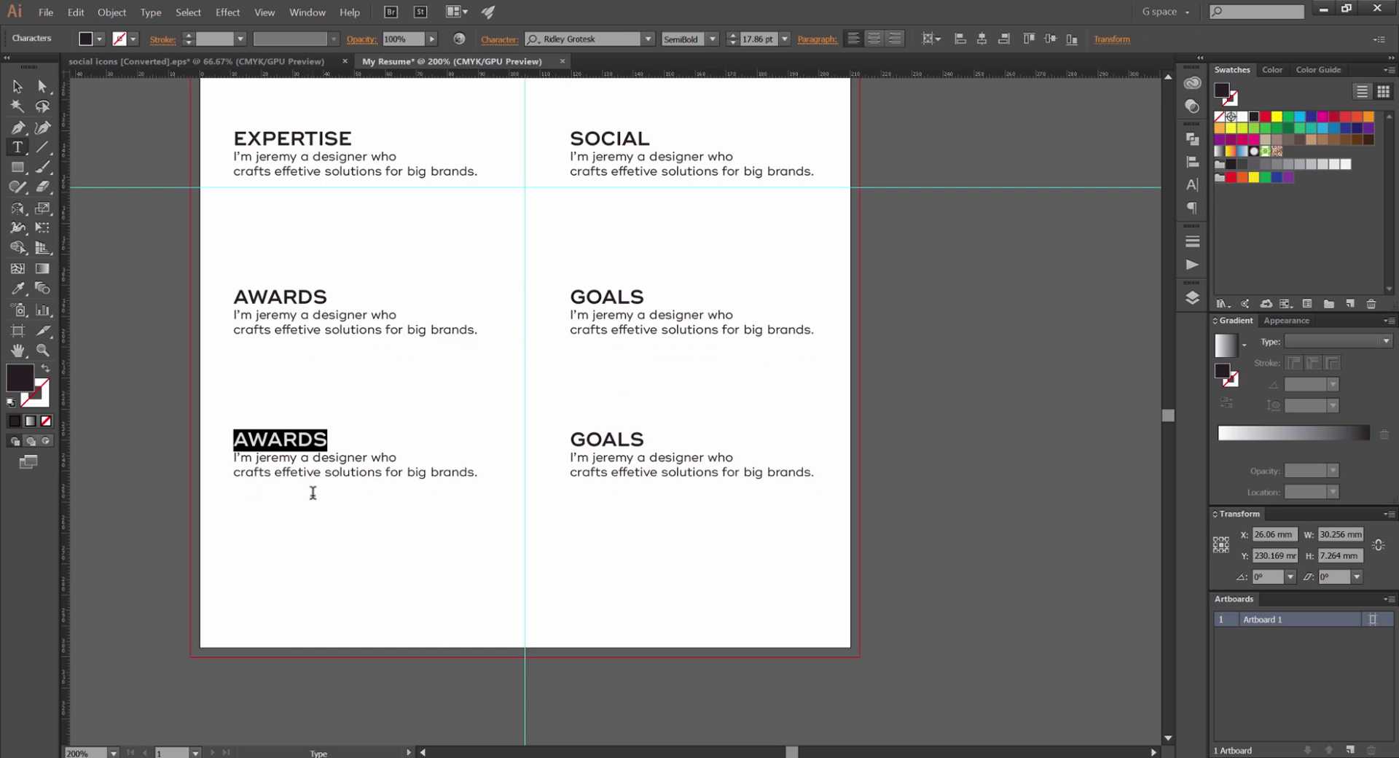
{"action": "left_click_drag", "start_coordinate": [315, 440], "coordinate": [212, 435]}
{"action": "left_click_drag", "start_coordinate": [348, 440], "coordinate": [230, 439]}
{"action": "key", "text": "BackSpace"}
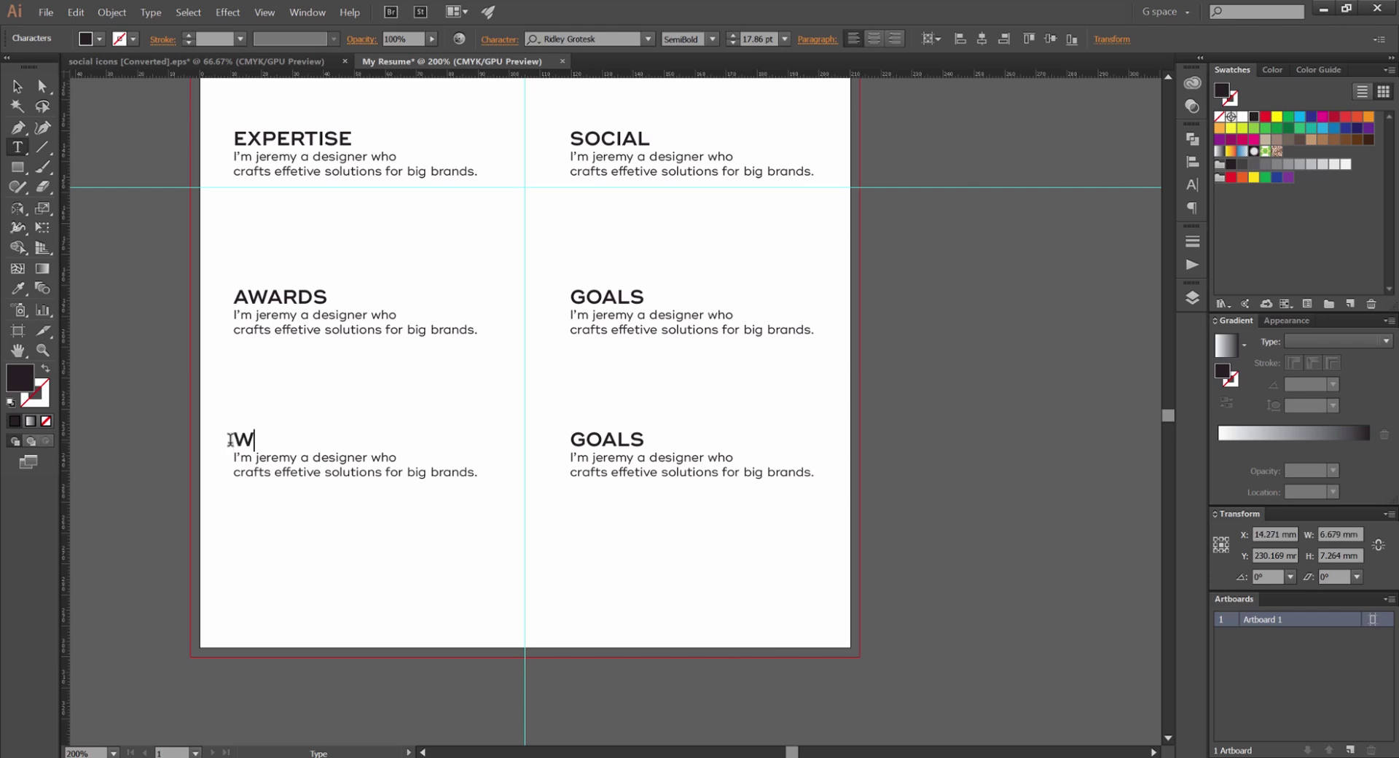
{"action": "key", "text": "BackSpace"}
{"action": "type", "text": "EDUCATION"}
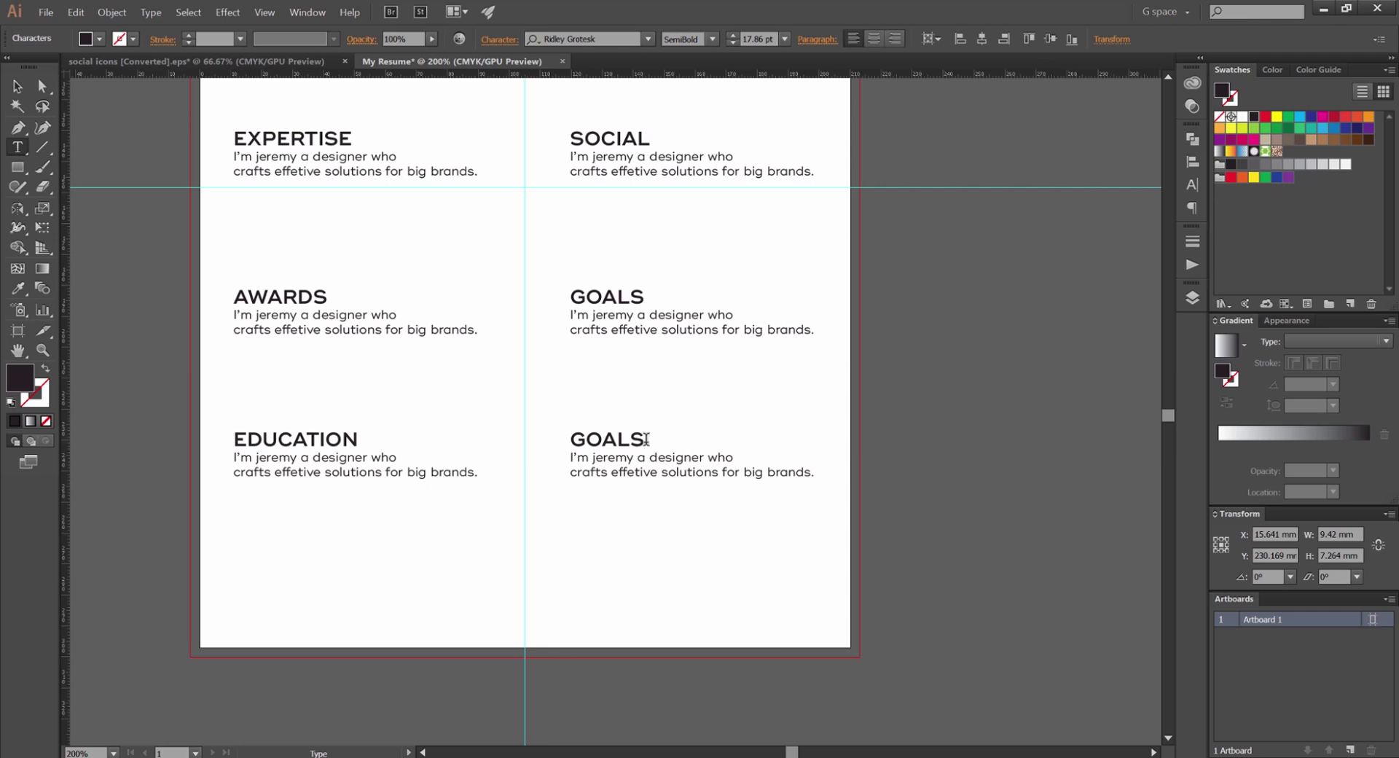
Rename the copied GOALS heading to REFERENCES and zoom out to see all sections
{"action": "left_click", "coordinate": [567, 440]}
{"action": "double_click", "coordinate": [607, 436]}
{"action": "type", "text": "REFERENCES"}
{"action": "key", "text": "Escape"}
{"action": "left_click", "coordinate": [454, 265]}
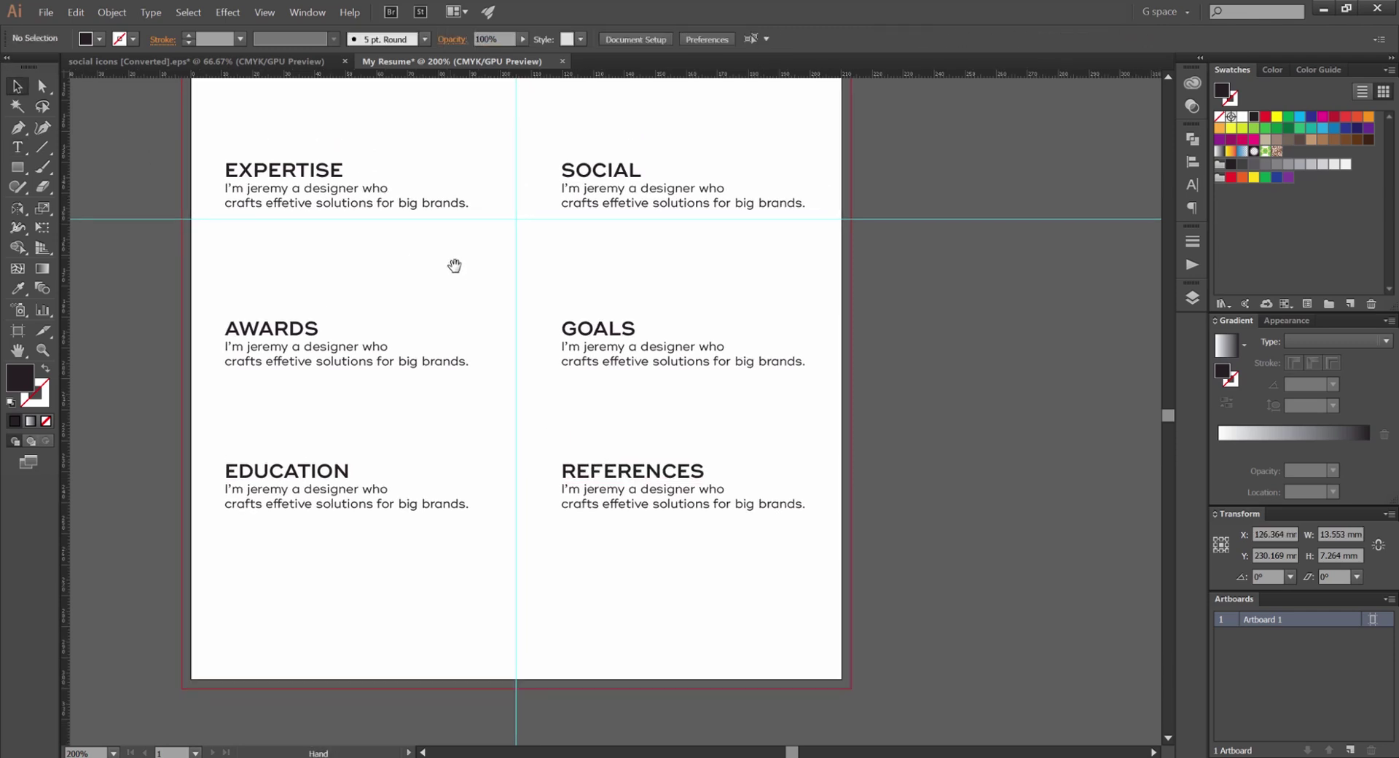
{"action": "key", "text": "ctrl+minus"}
{"action": "left_click_drag", "start_coordinate": [457, 264], "coordinate": [579, 347]}
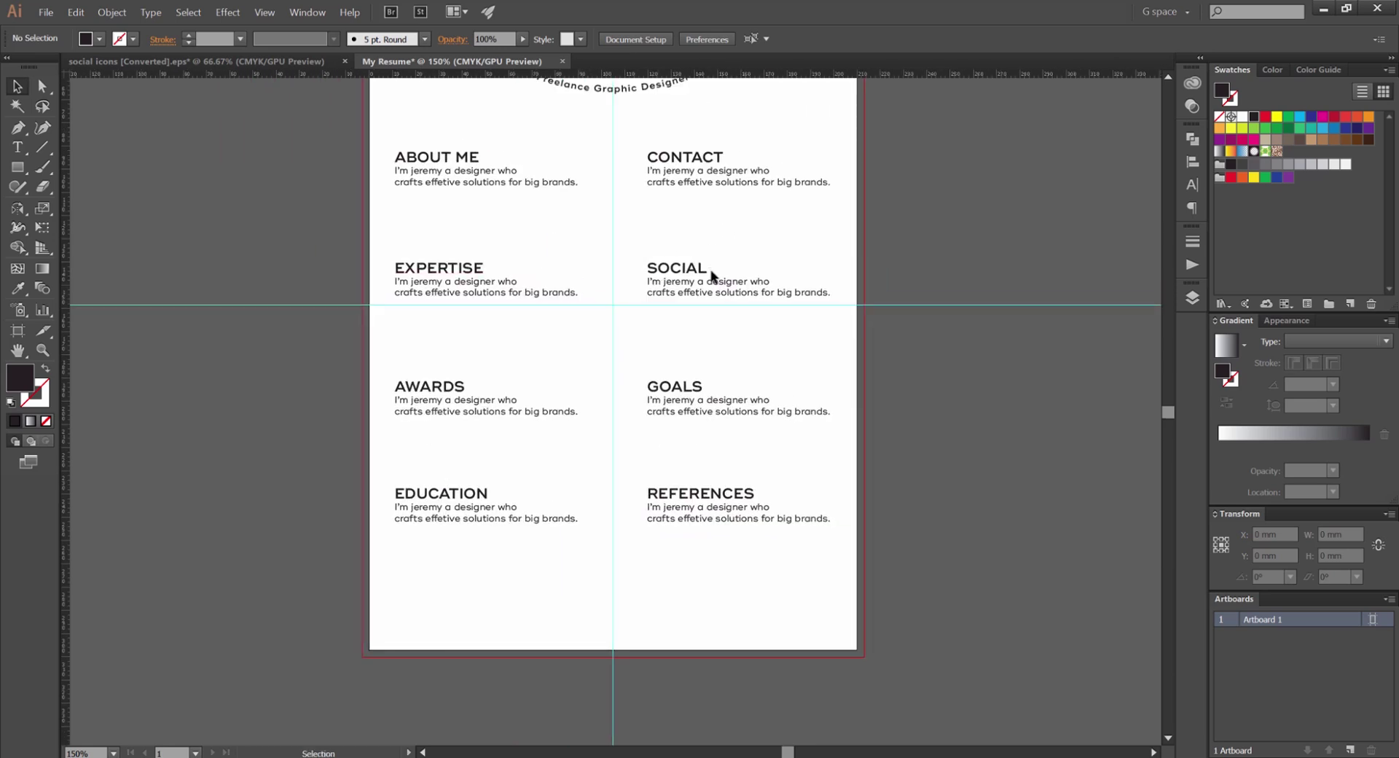
{"action": "key", "text": "ctrl+plus"}
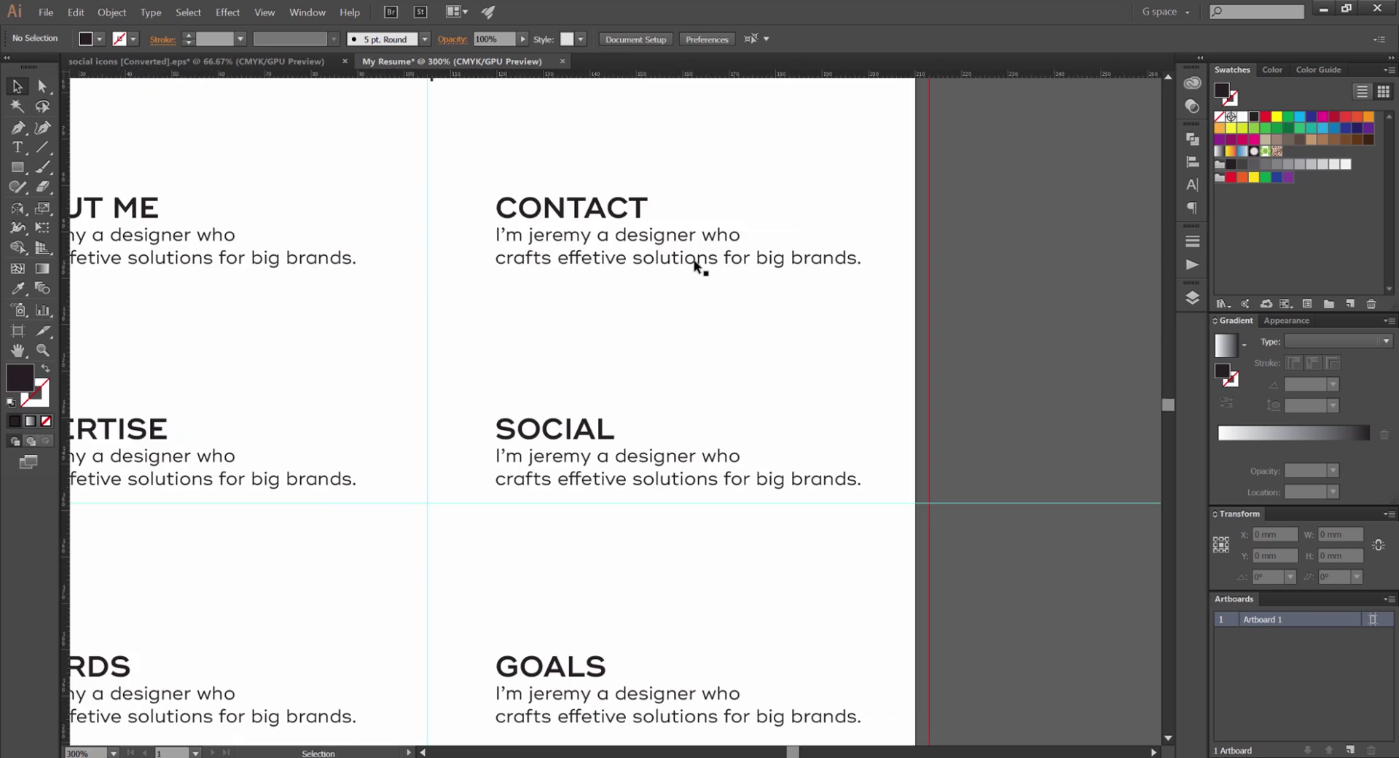
{"action": "left_click", "coordinate": [740, 255]}
{"action": "key", "text": "ctrl+minus"}
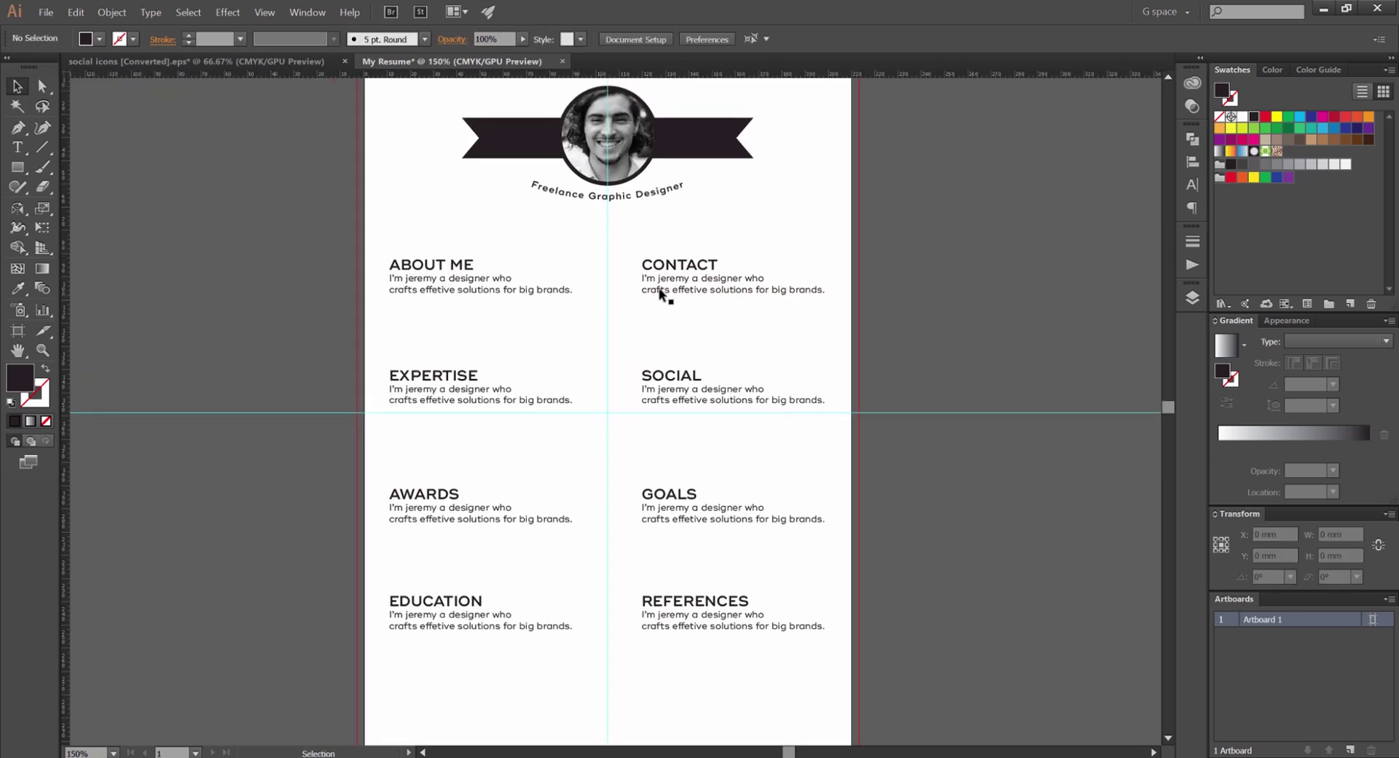
{"action": "key", "text": "ctrl+plus"}
{"action": "key", "text": "ctrl+plus"}
{"action": "key", "text": "t"}
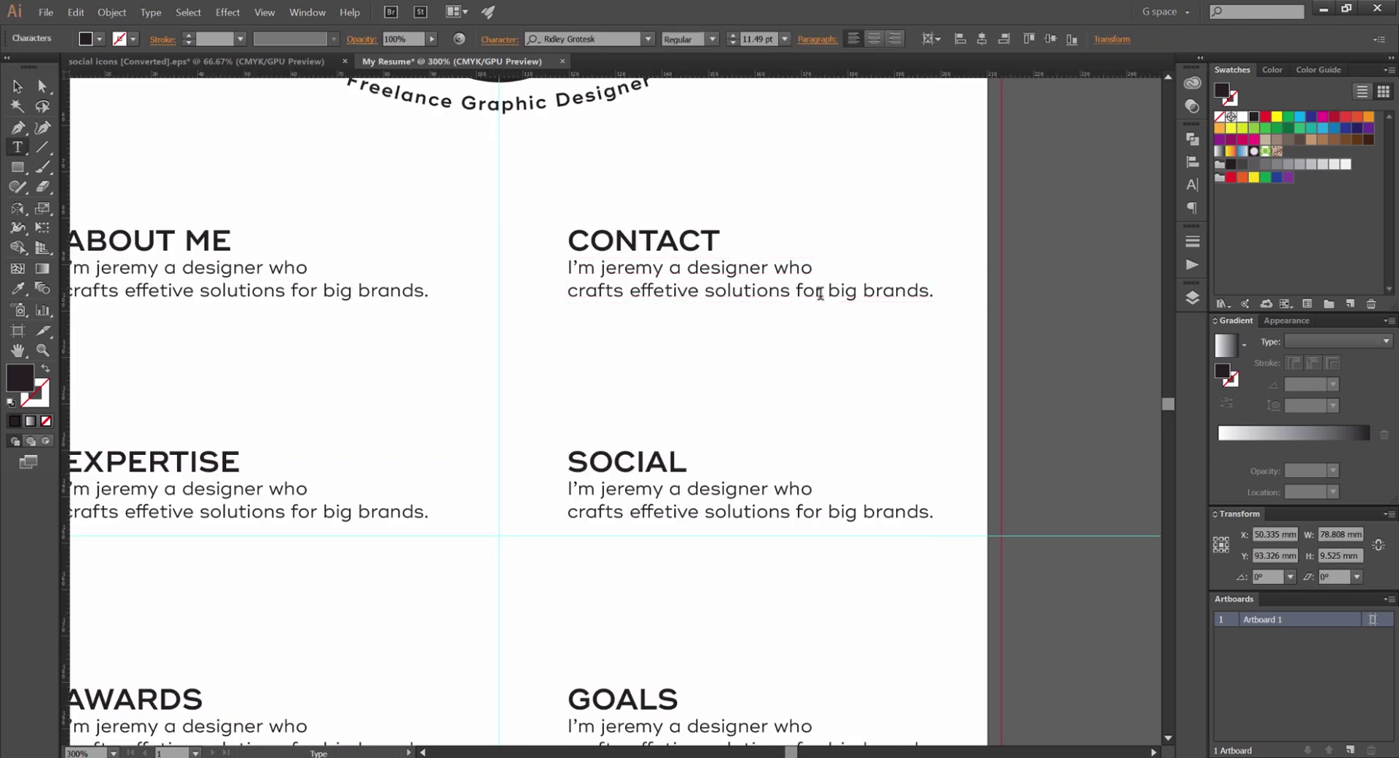
{"action": "key", "text": "ctrl+plus"}
{"action": "key", "text": "v"}
{"action": "key", "text": "ctrl+minus"}
{"action": "key", "text": "ctrl+minus"}
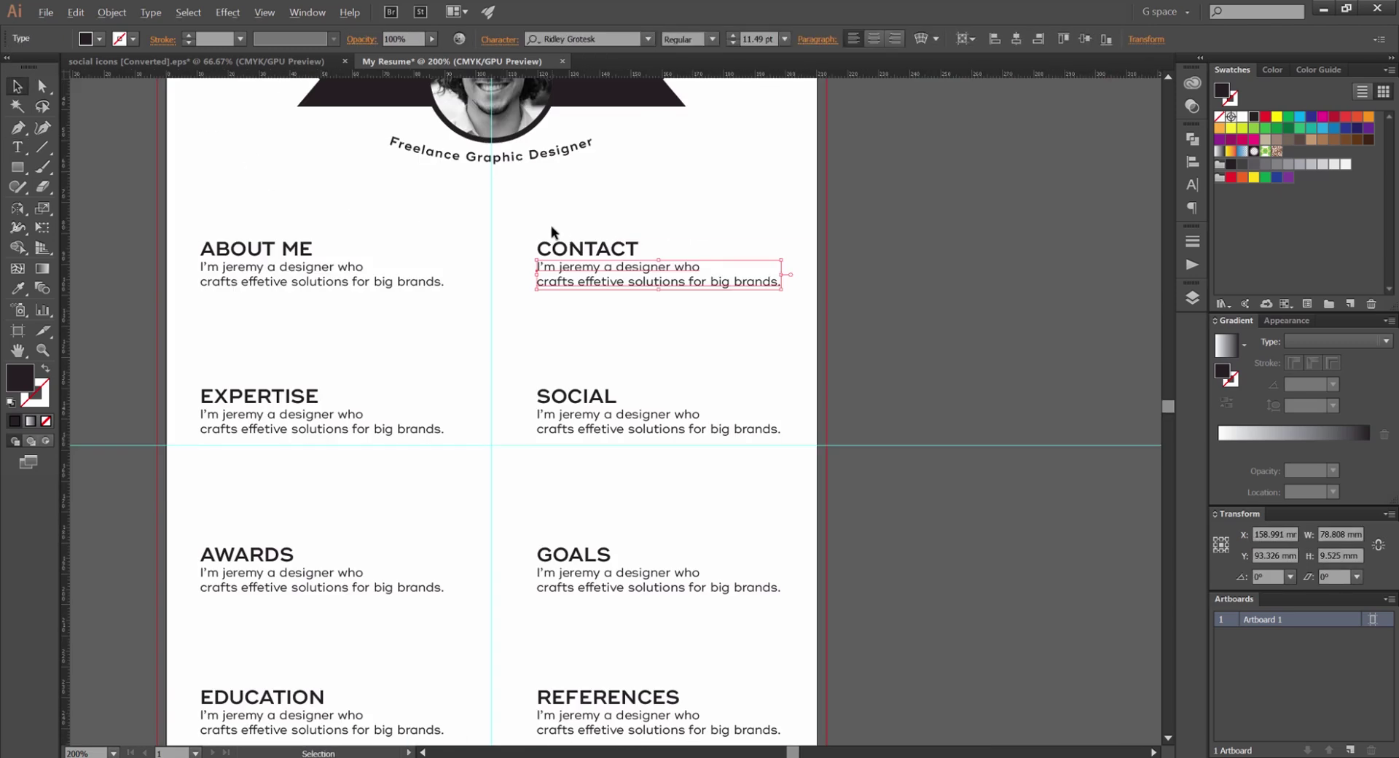
{"action": "left_click_drag", "start_coordinate": [659, 209], "coordinate": [680, 228]}
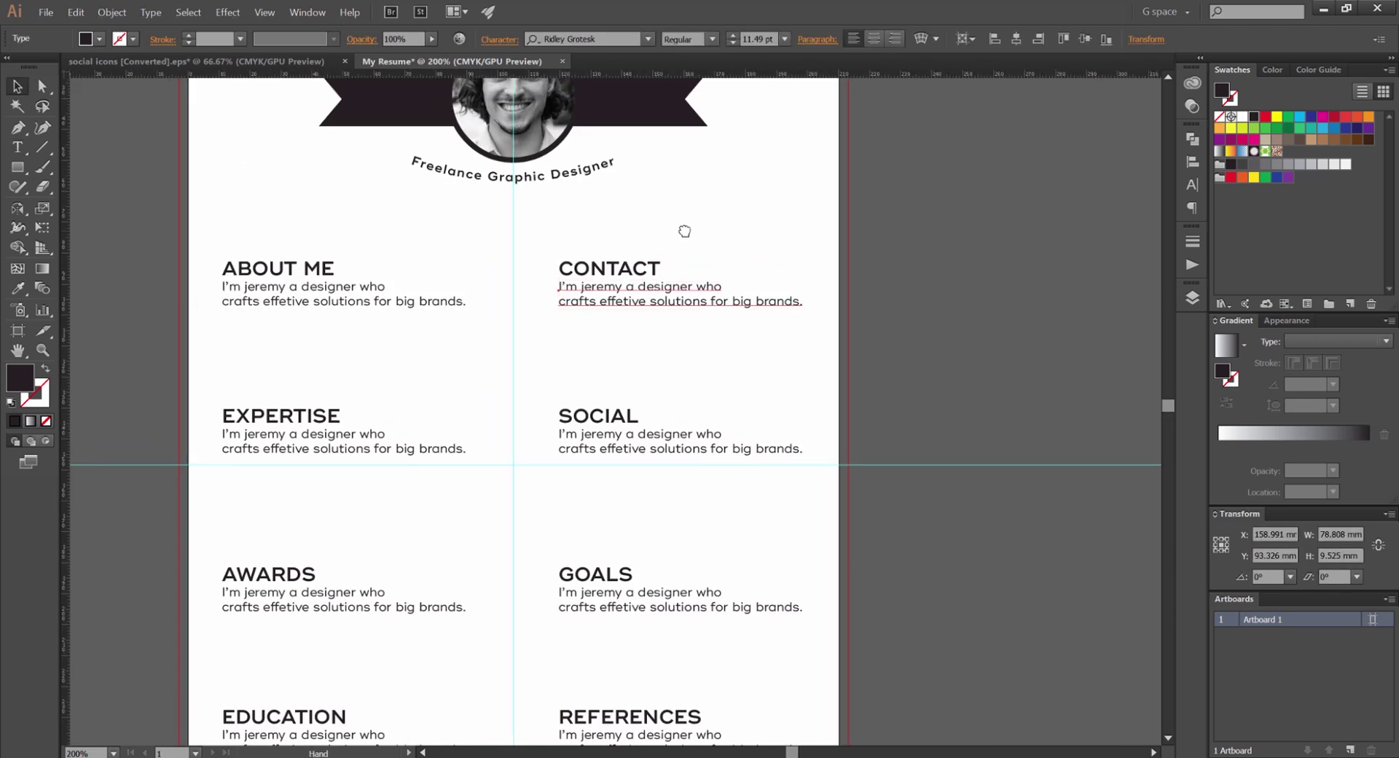
{"action": "double_click", "coordinate": [581, 181]}
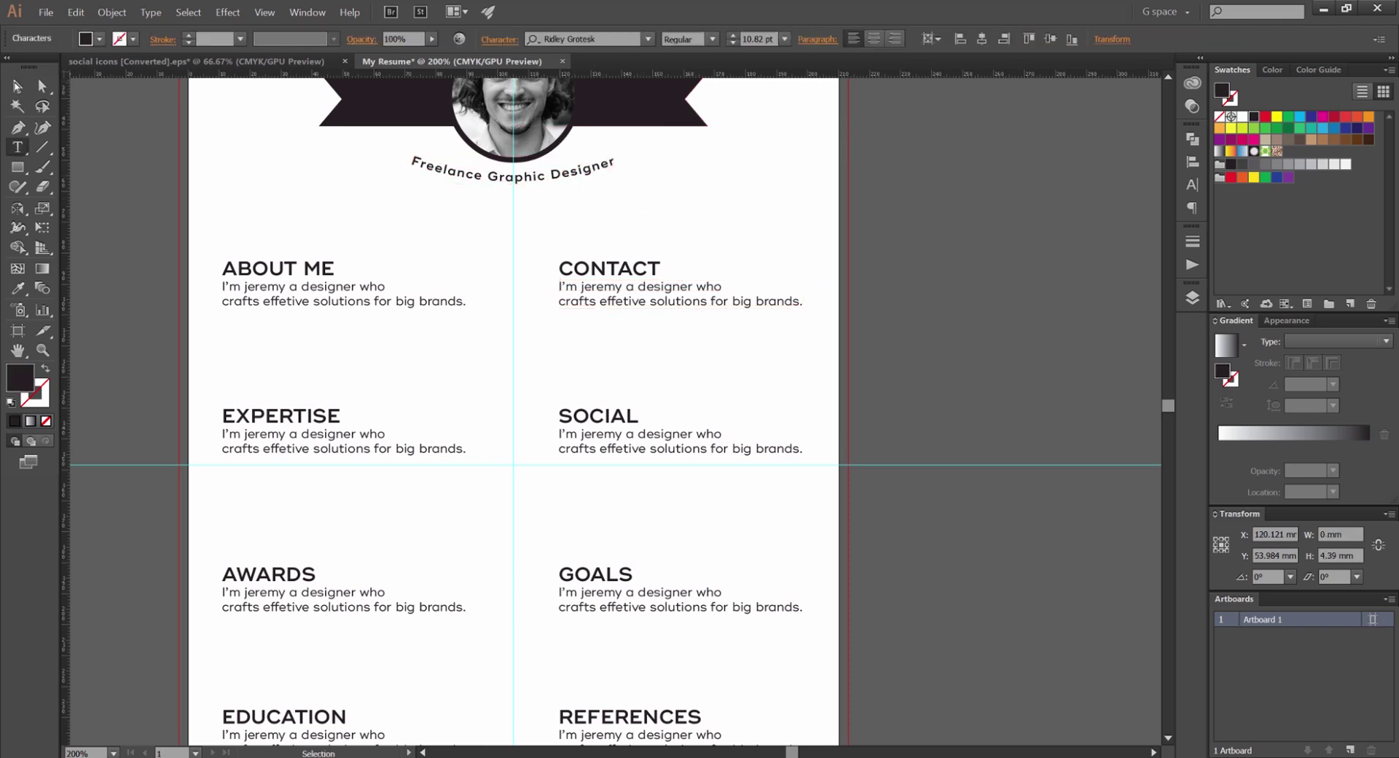
{"action": "key", "text": "Escape"}
{"action": "key", "text": "z"}
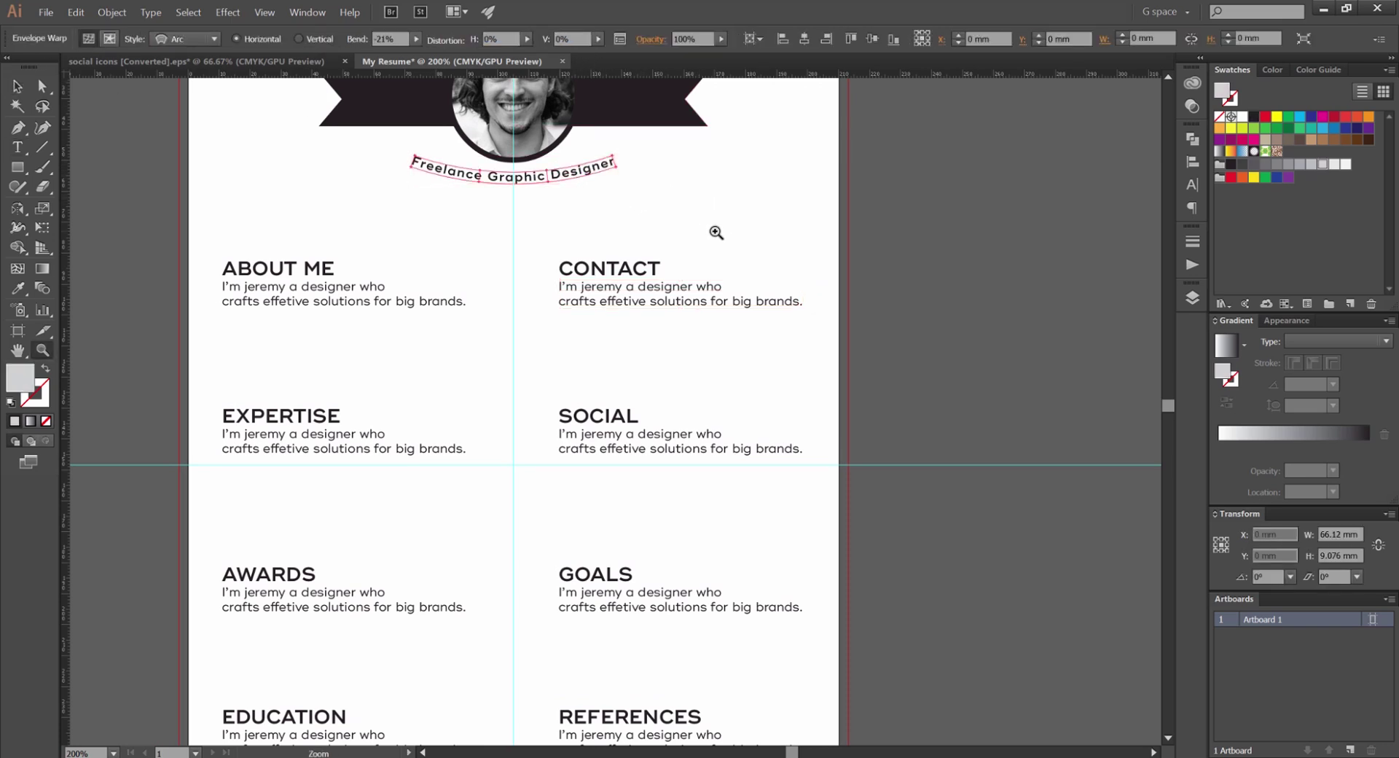
{"action": "key", "text": "ctrl+shift+a"}
{"action": "left_click", "coordinate": [727, 228]}
{"action": "left_click", "coordinate": [634, 206], "text": "alt"}
{"action": "key", "text": "v"}
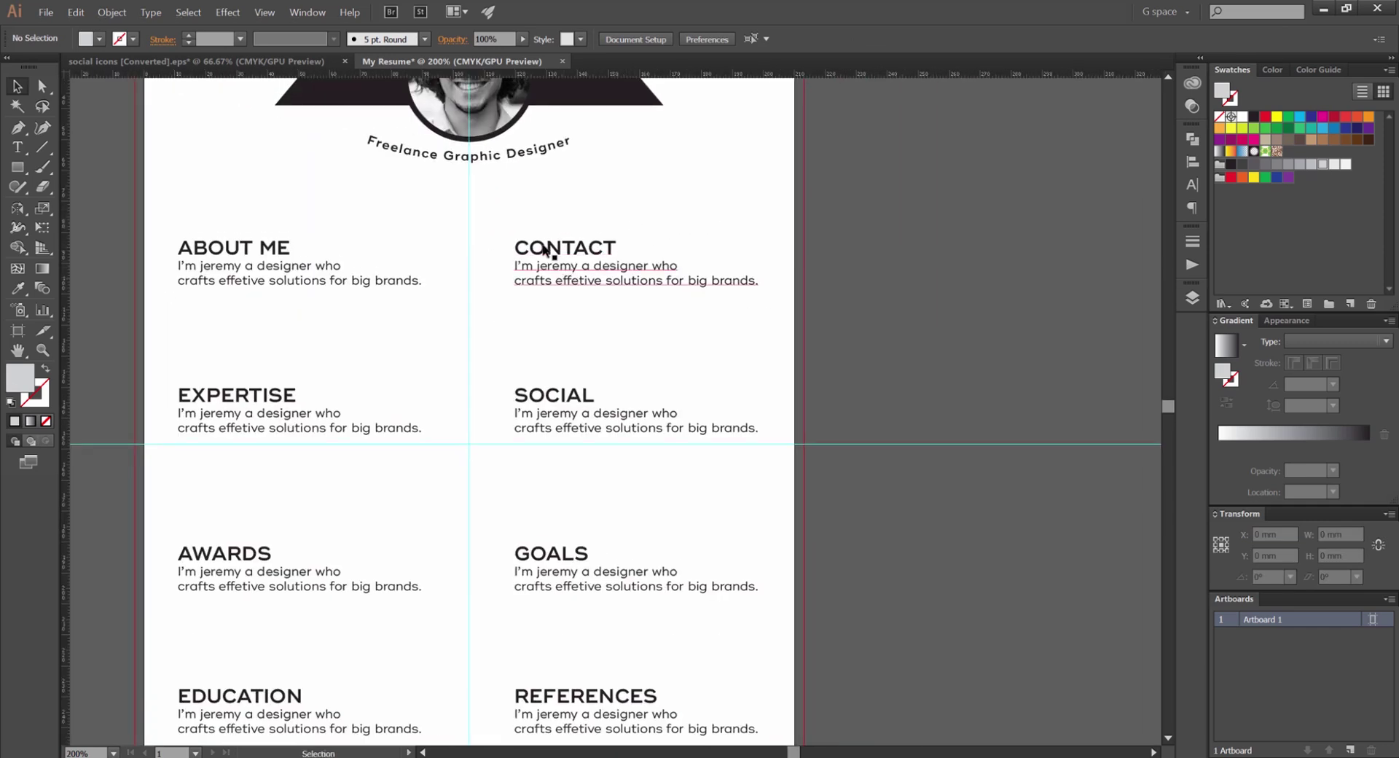
Select all unused swatches from the Swatches panel menu
{"action": "scroll", "coordinate": [616, 302], "scroll_direction": "up", "scroll_amount": 2}
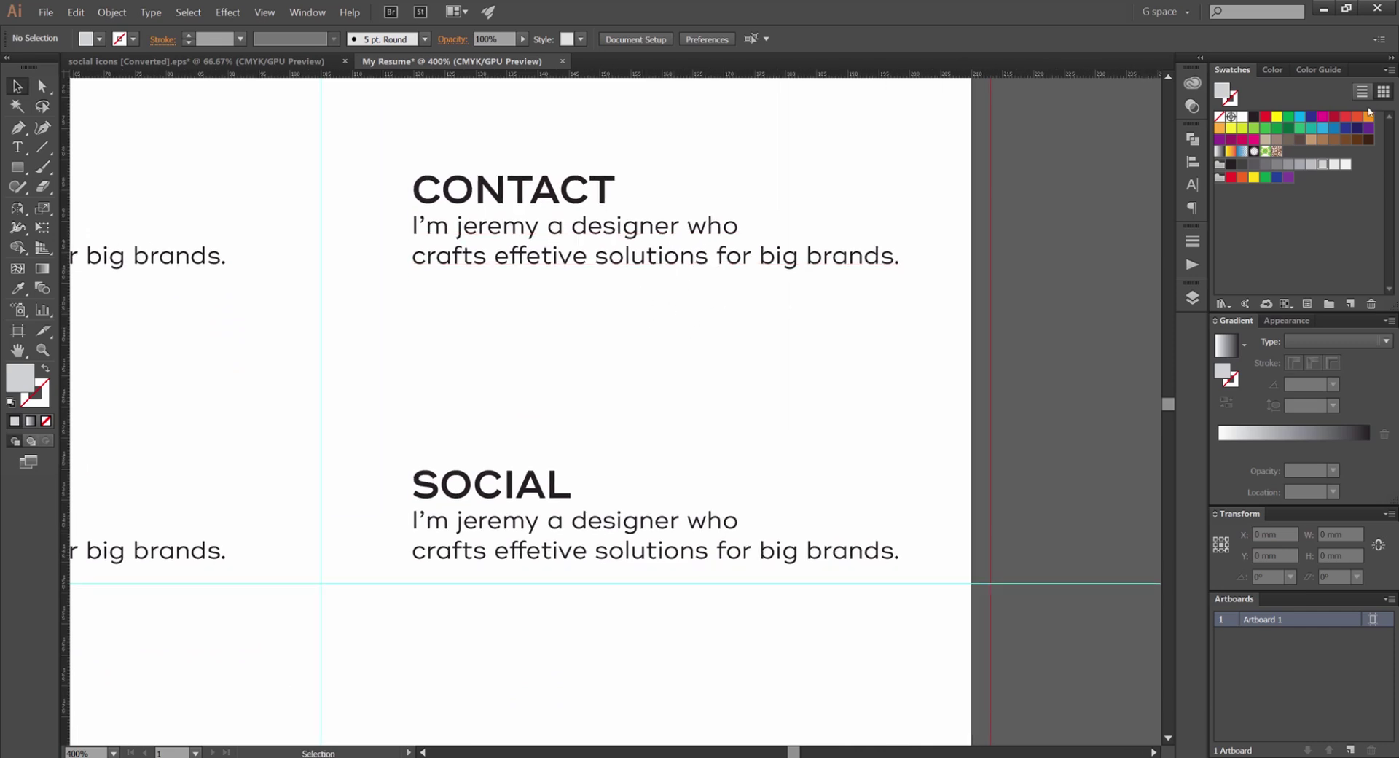
{"action": "left_click", "coordinate": [1390, 69]}
{"action": "left_click", "coordinate": [1276, 134]}
{"action": "key", "text": "ctrl+a"}
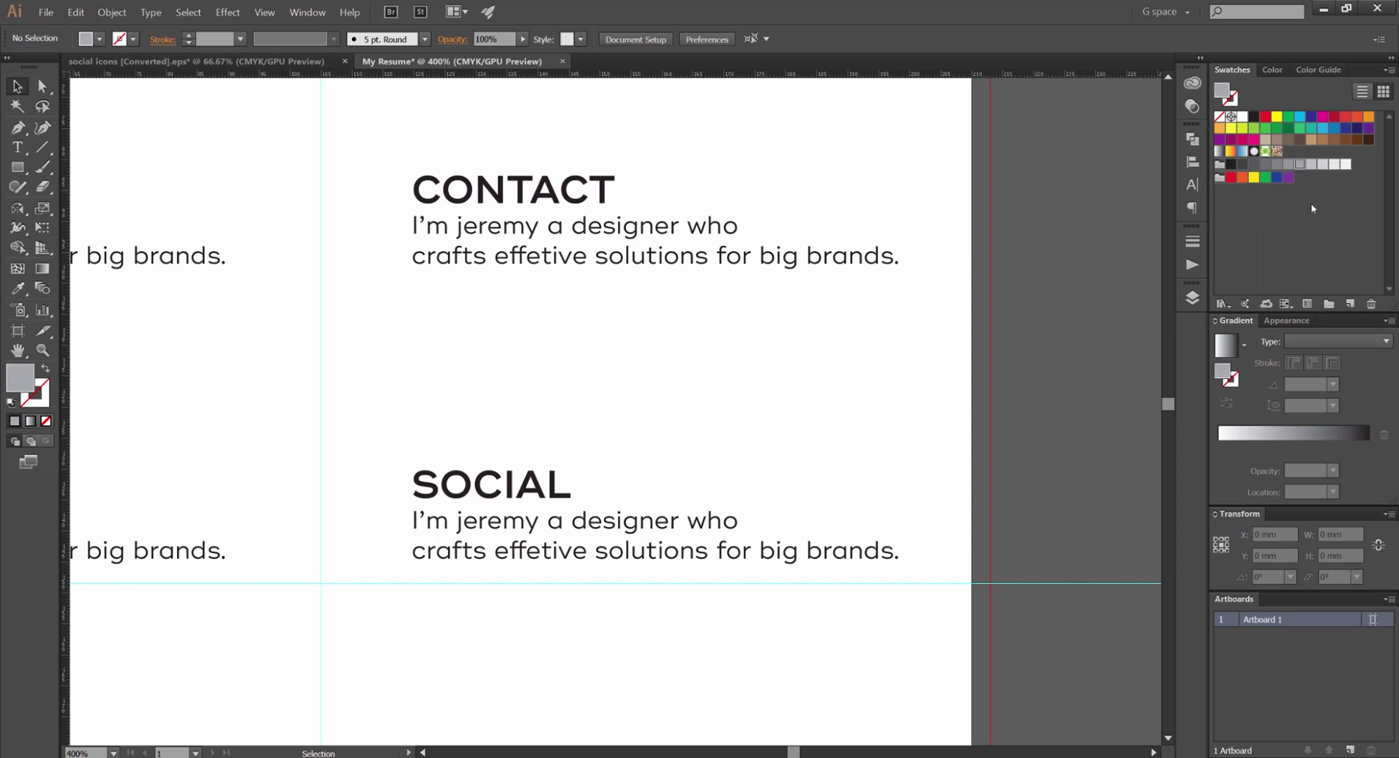
{"action": "left_click", "coordinate": [1390, 69]}
{"action": "left_click", "coordinate": [1115, 197]}
{"action": "left_click", "coordinate": [1305, 117]}
{"action": "left_click", "coordinate": [1390, 69]}
{"action": "left_click", "coordinate": [1296, 155]}
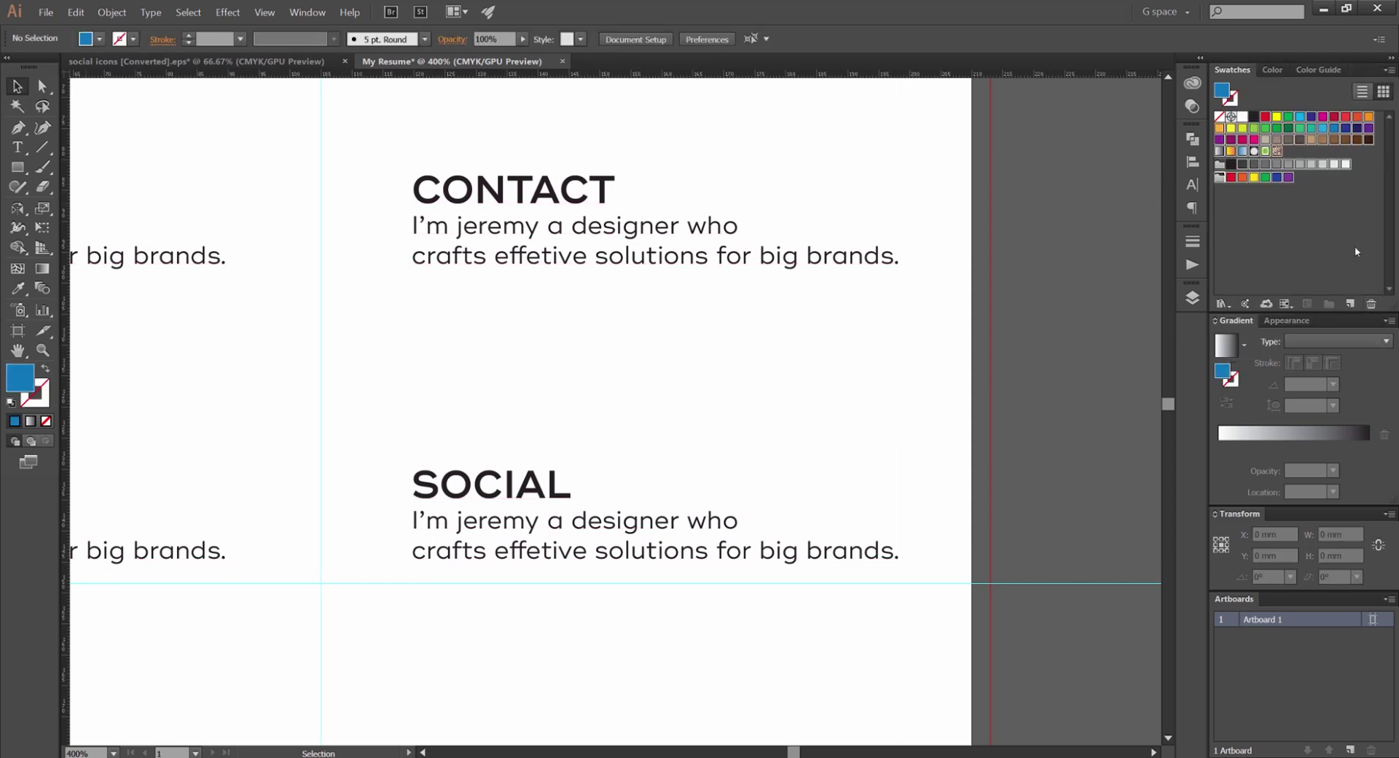
Reselect all unused swatches and delete them, confirming with Yes
{"action": "left_click", "coordinate": [1390, 70]}
{"action": "left_click", "coordinate": [1391, 71]}
{"action": "left_click", "coordinate": [1391, 72]}
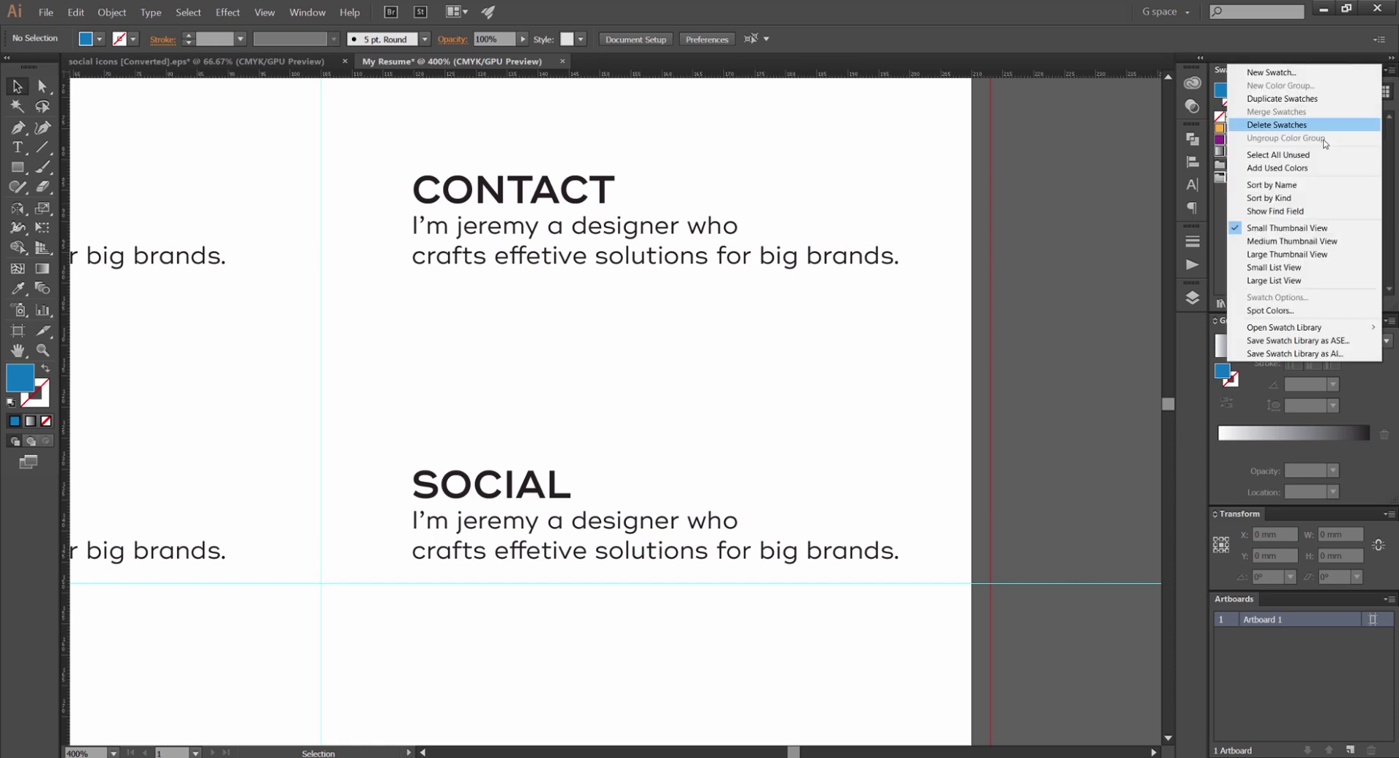
{"action": "left_click", "coordinate": [1283, 155]}
{"action": "left_click", "coordinate": [1370, 305]}
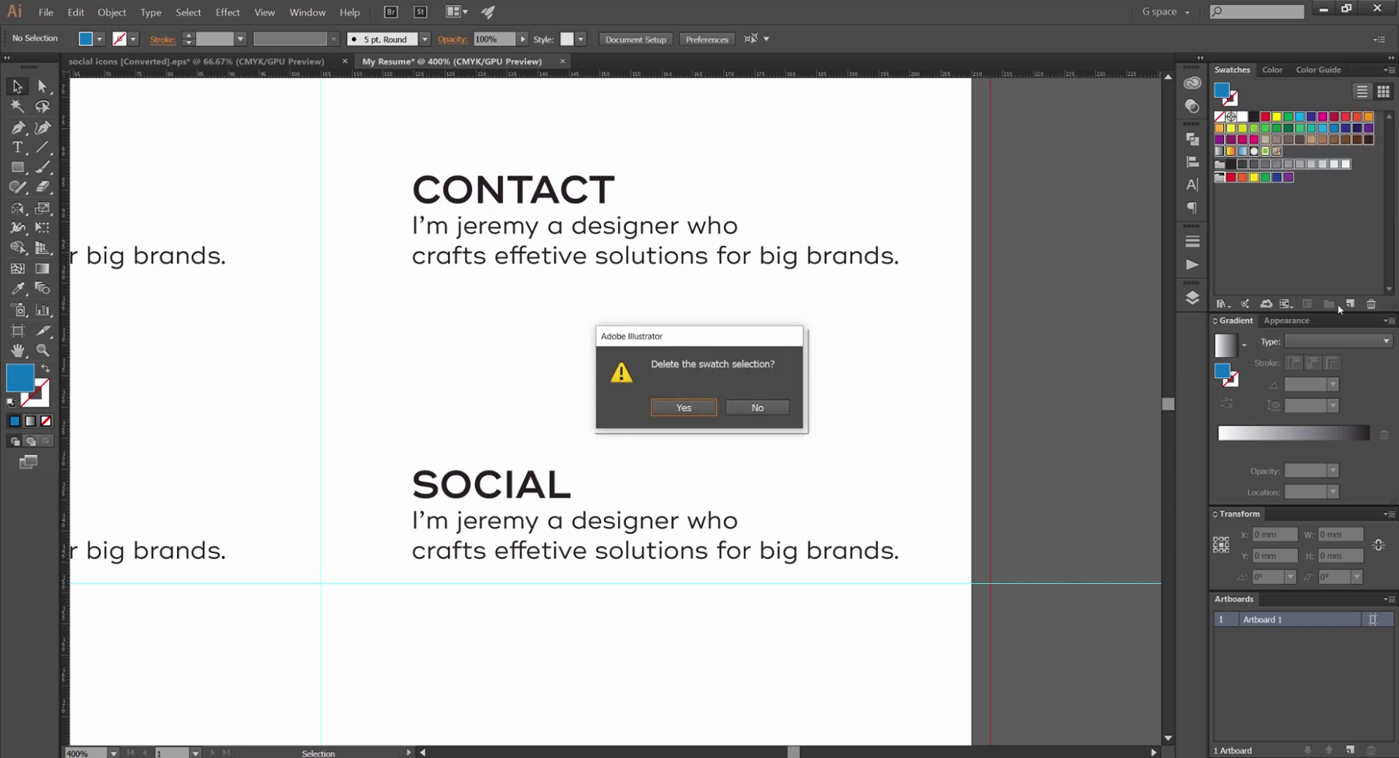
{"action": "key", "text": "Return"}
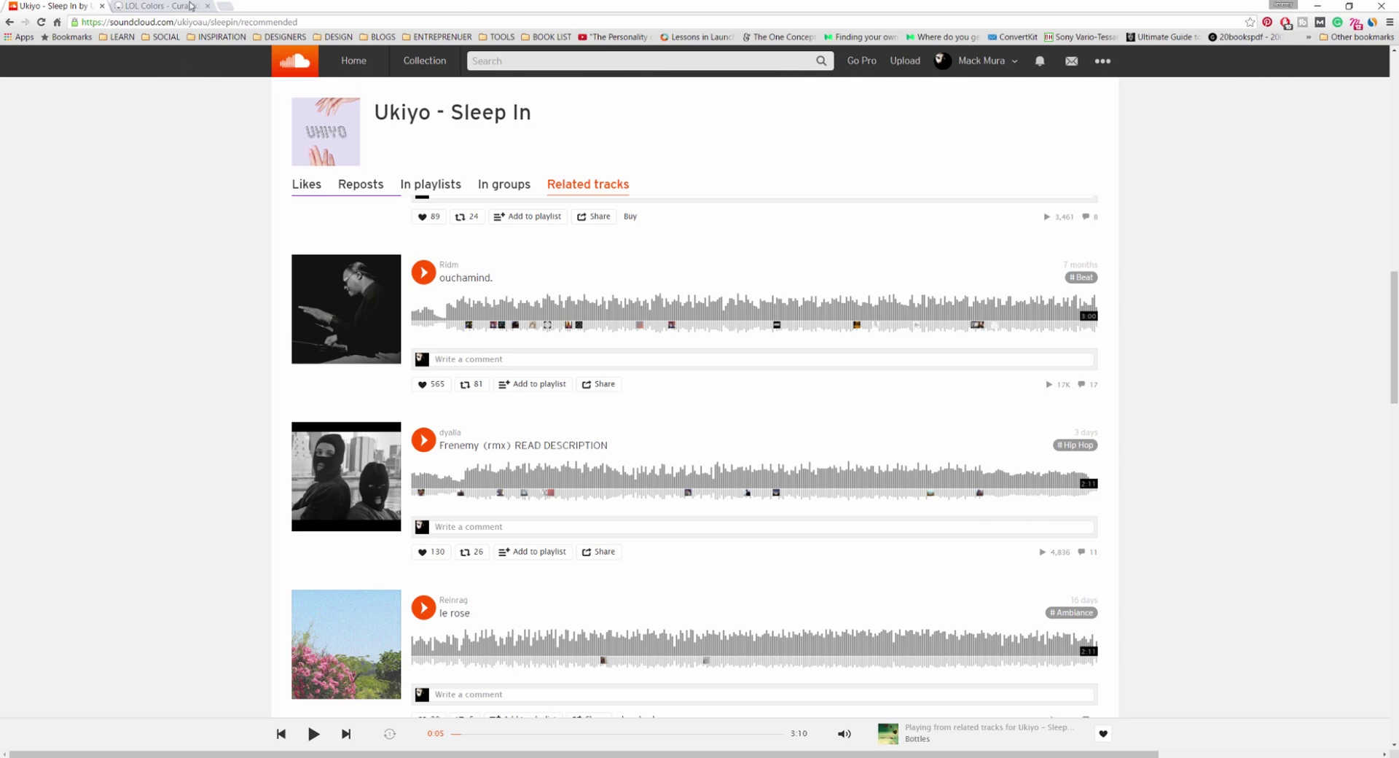
Copy the #282c37 hex code from the dark top drop of the navy/blue LOL Colors palette
{"action": "left_click", "coordinate": [191, 6]}
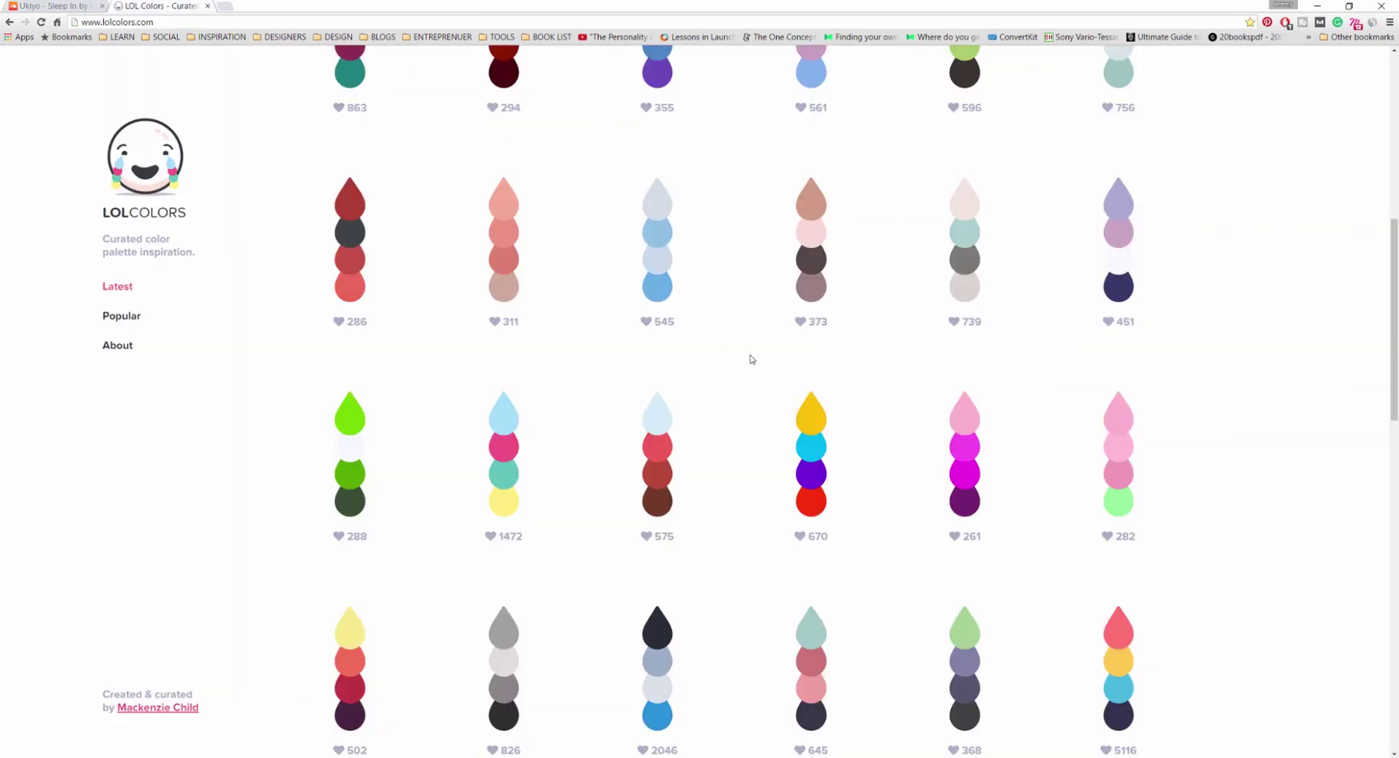
{"action": "scroll", "coordinate": [759, 346], "scroll_direction": "down", "scroll_amount": 3}
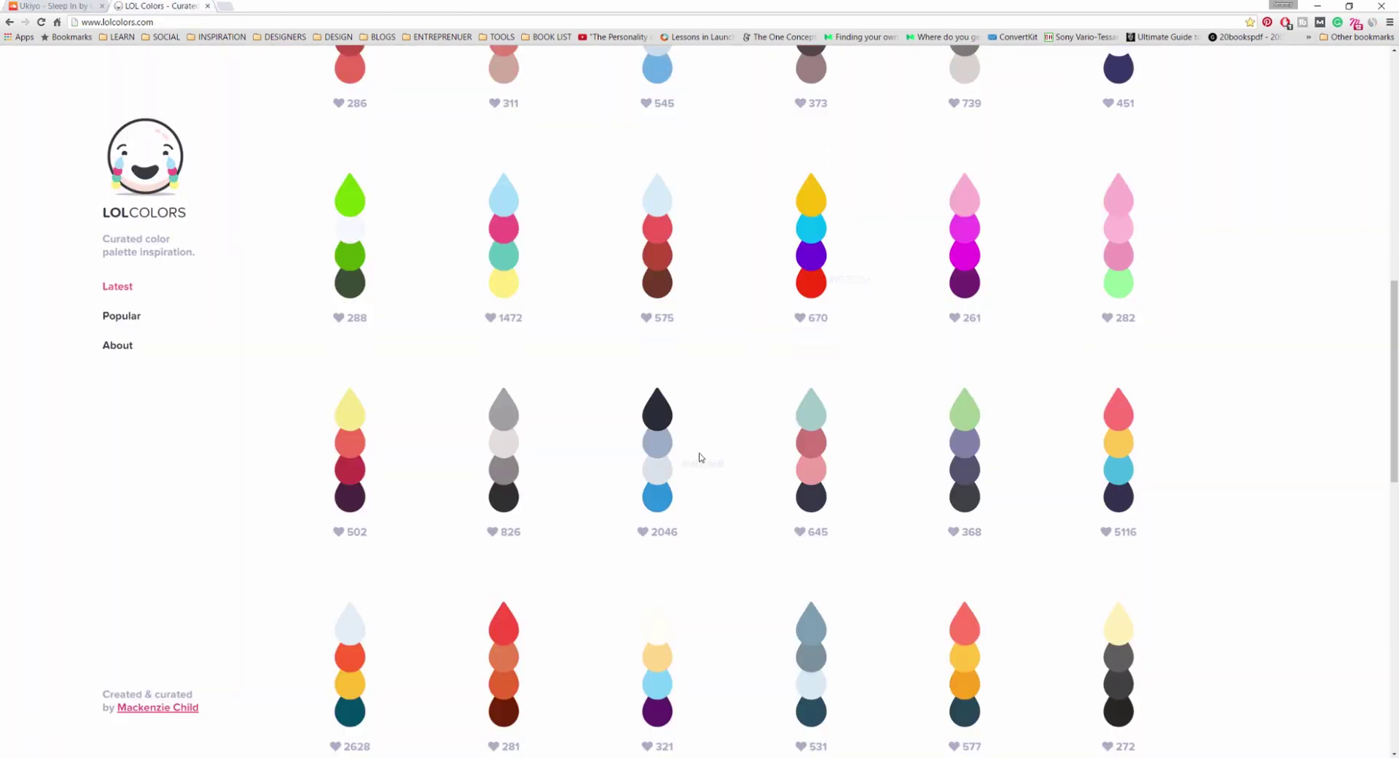
{"action": "left_click", "coordinate": [657, 405]}
{"action": "scroll", "coordinate": [707, 412], "scroll_direction": "down", "scroll_amount": 1}
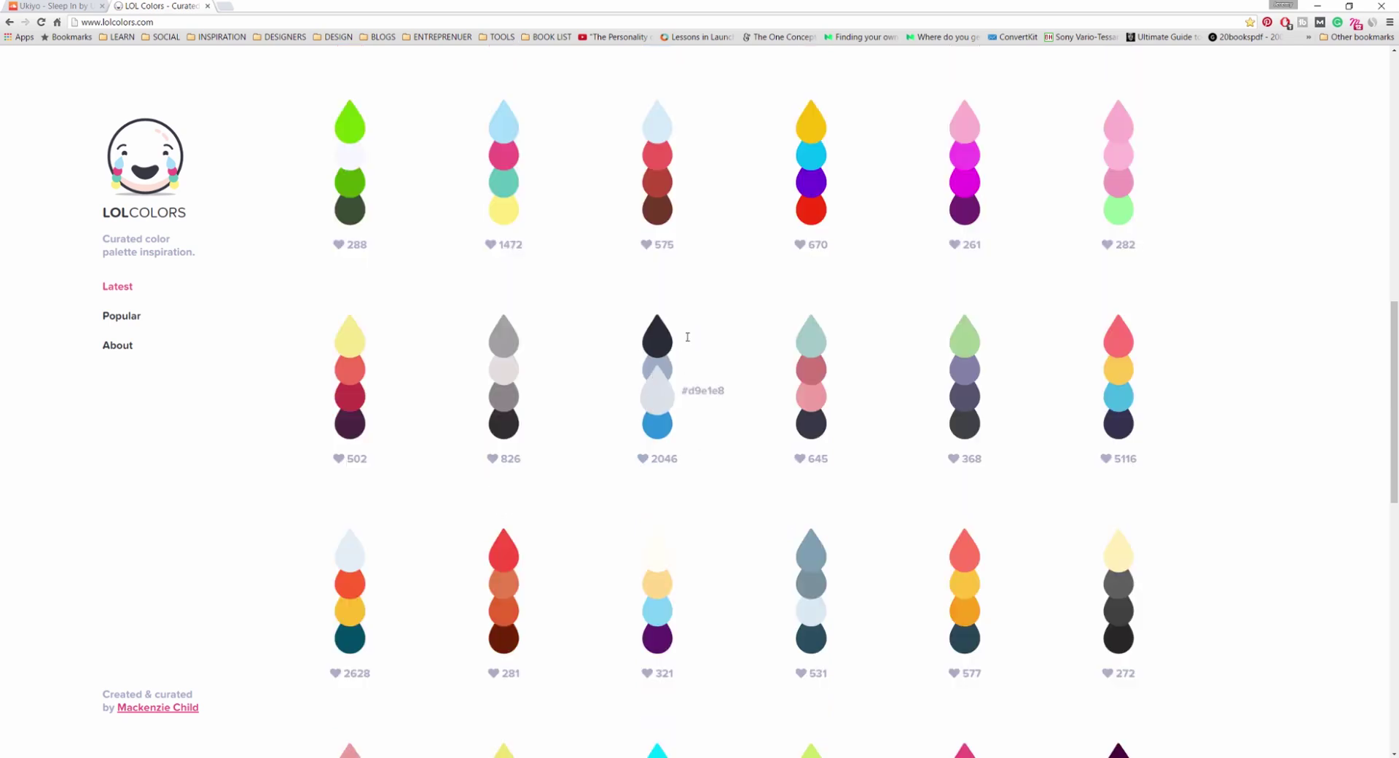
{"action": "left_click", "coordinate": [656, 334]}
{"action": "key", "text": "ctrl+c"}
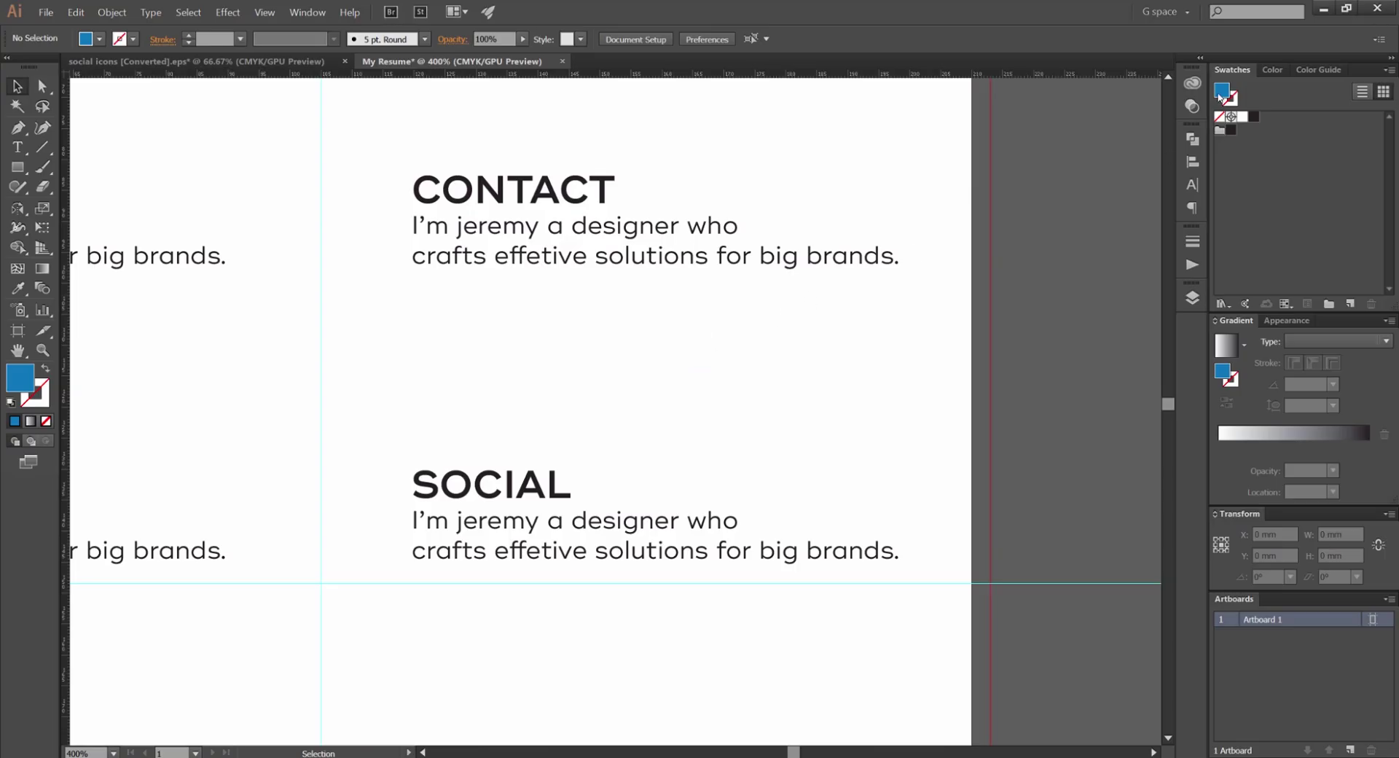
Save the pasted #282c37 as a new navy swatch
{"action": "double_click", "coordinate": [1223, 92]}
{"action": "key", "text": "ctrl+v"}
{"action": "key", "text": "Return"}
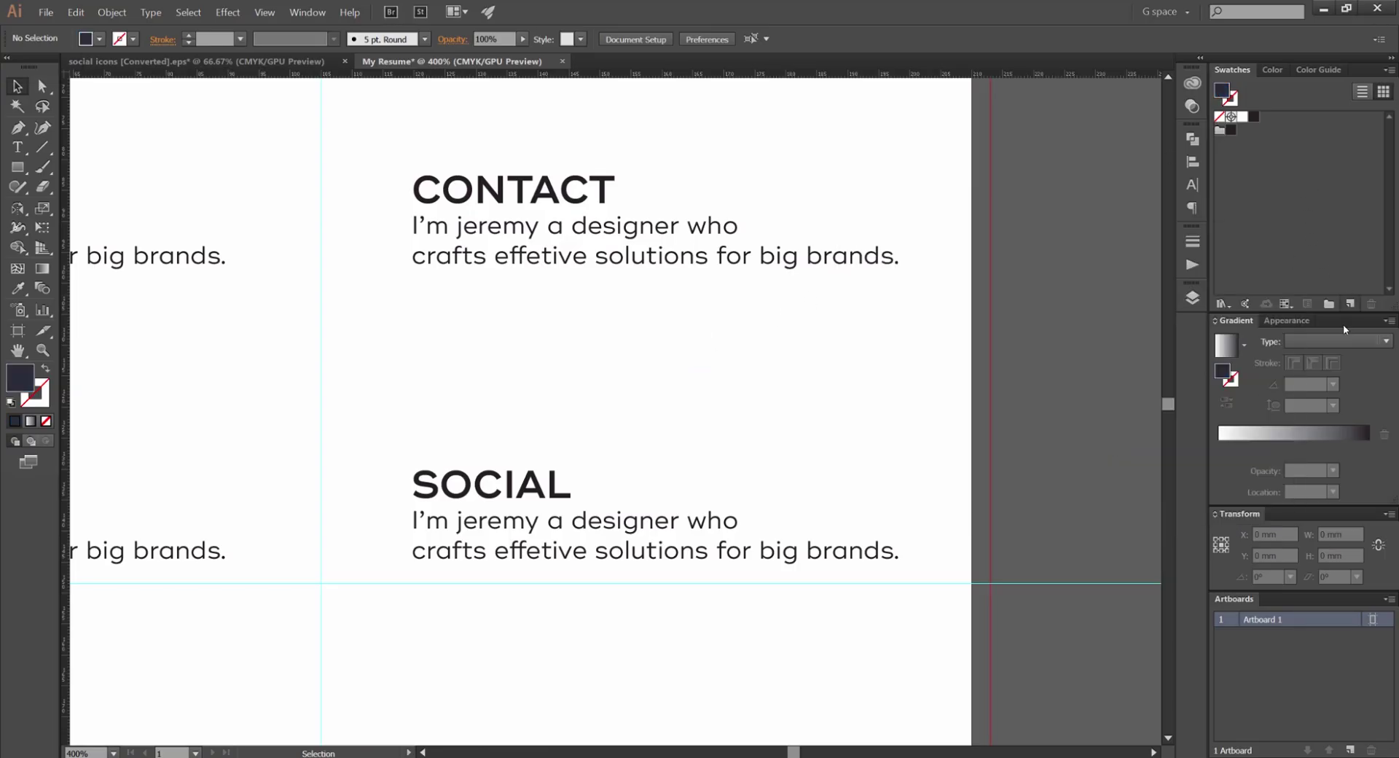
{"action": "left_click", "coordinate": [1350, 304]}
{"action": "key", "text": "Return"}
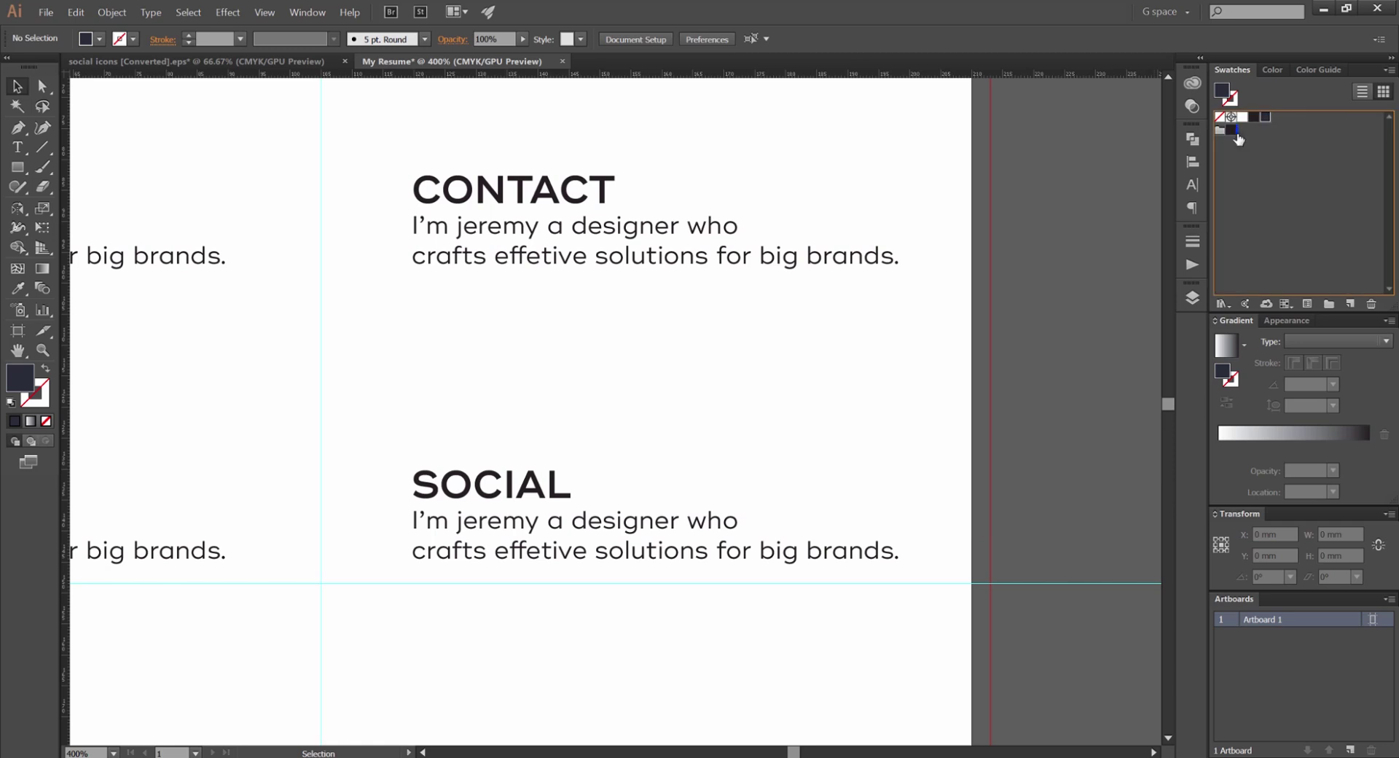
{"action": "left_click", "coordinate": [1278, 239]}
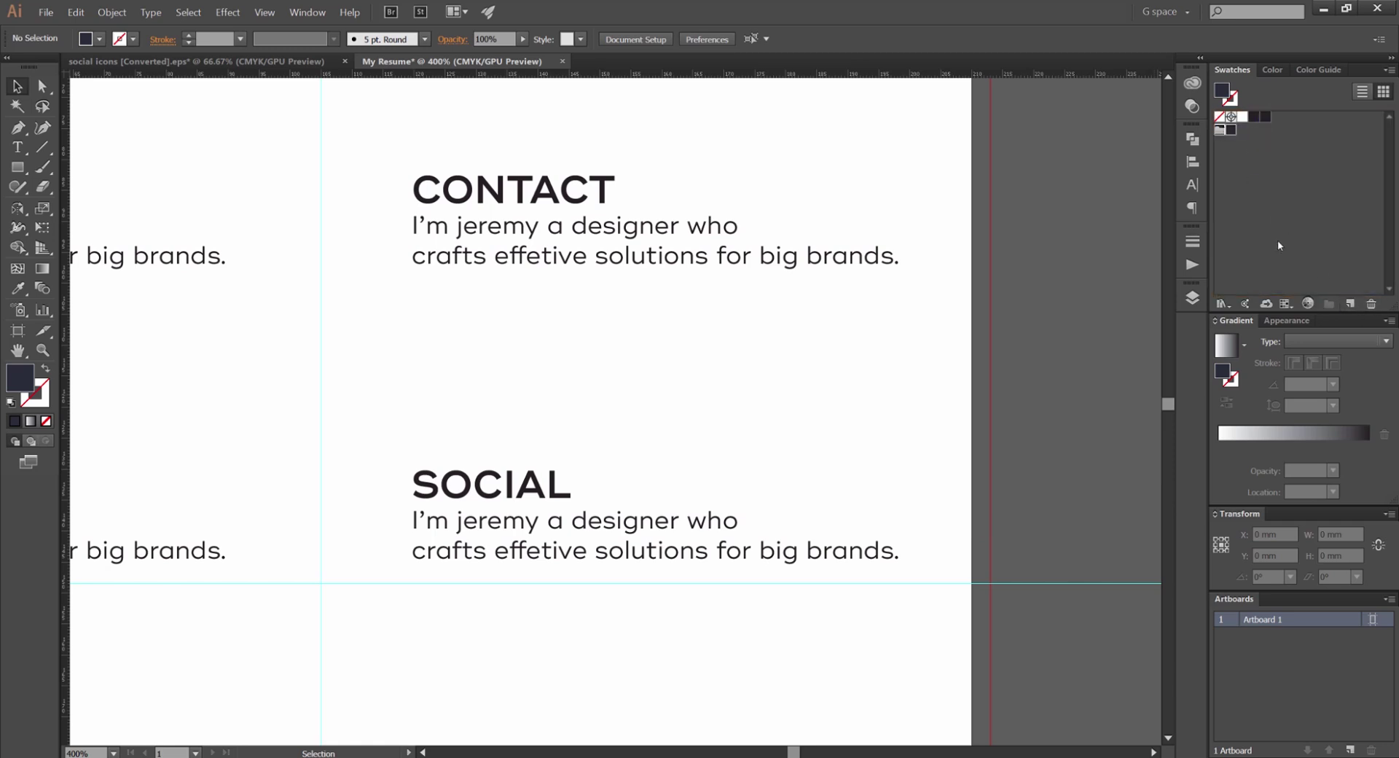
Copy #9baec8 from the palette and save it as a grey-blue swatch
{"action": "key", "text": "alt+Tab"}
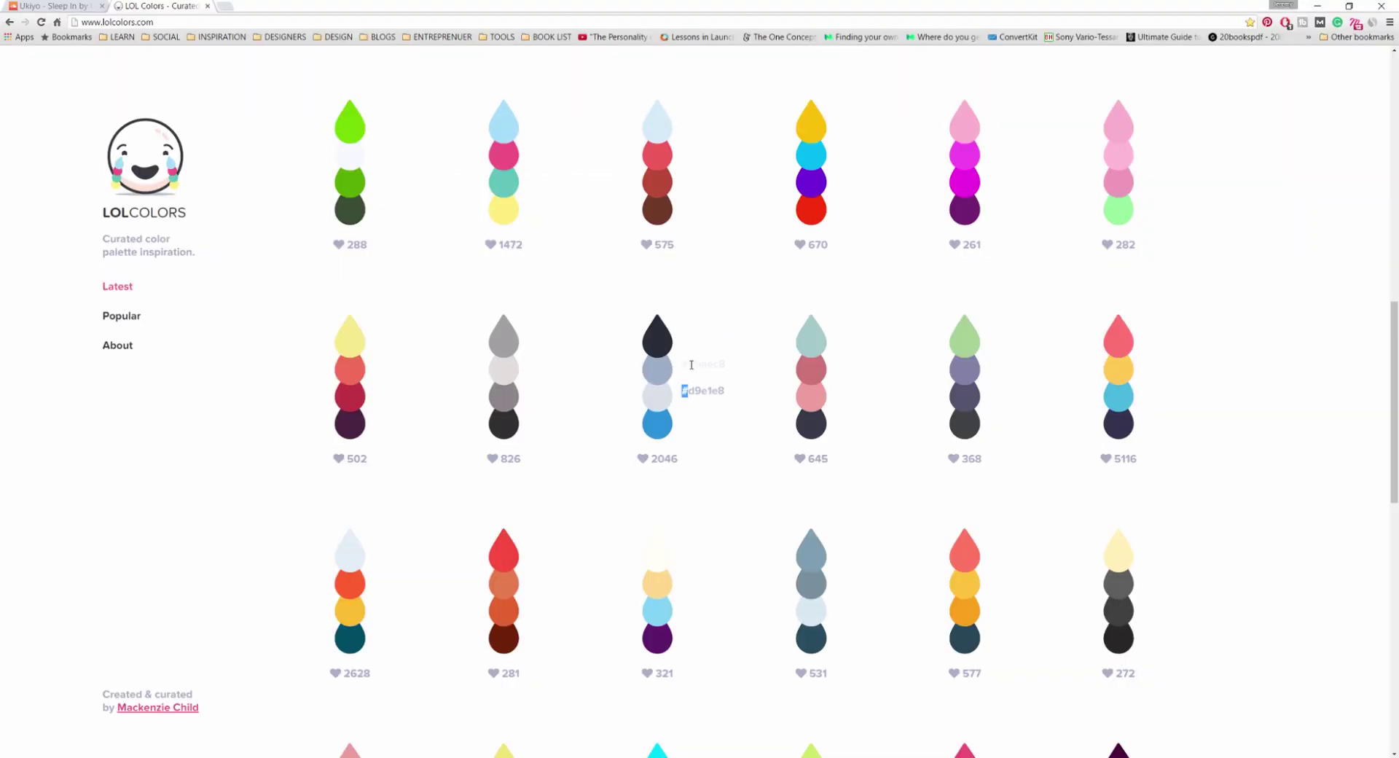
{"action": "double_click", "coordinate": [691, 363]}
{"action": "key", "text": "ctrl+c"}
{"action": "key", "text": "alt+Tab"}
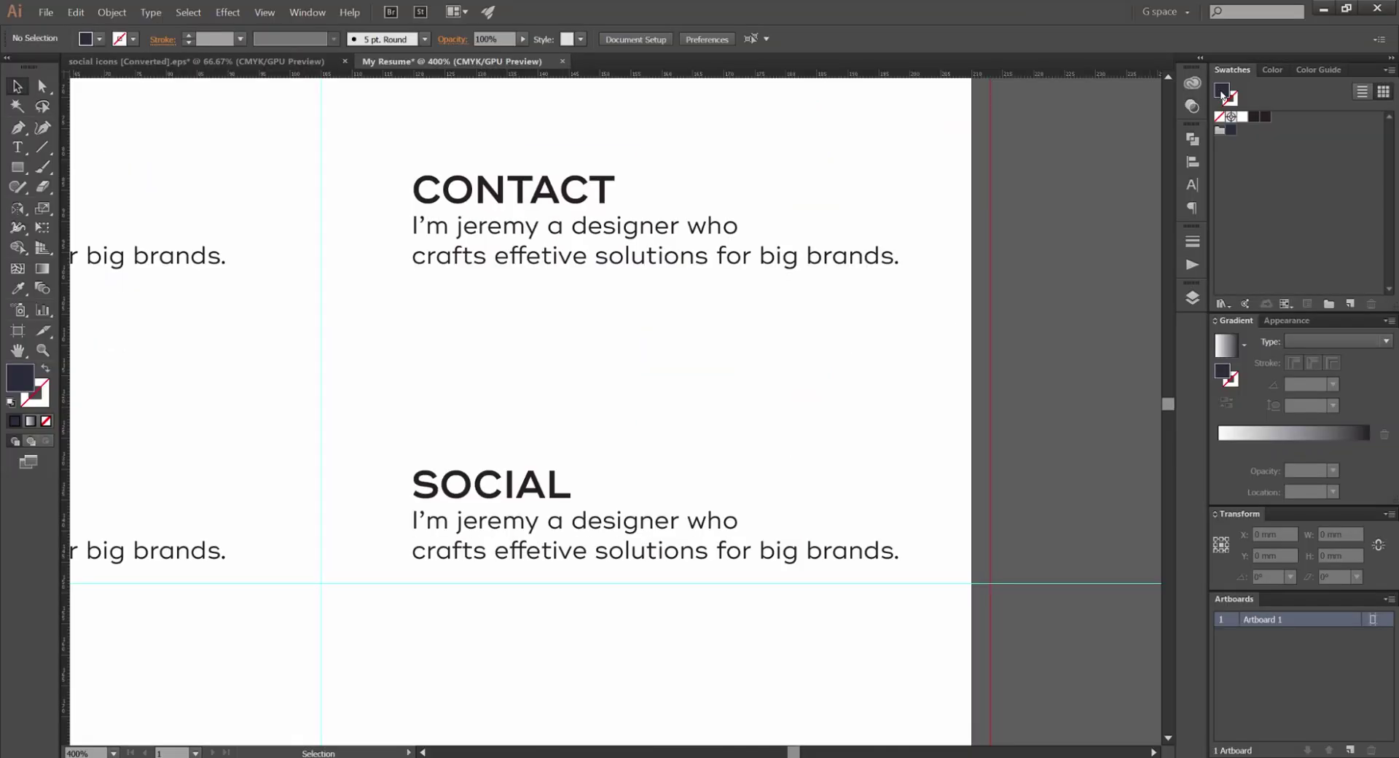
{"action": "double_click", "coordinate": [1222, 373]}
{"action": "key", "text": "ctrl+v"}
{"action": "key", "text": "Return"}
{"action": "left_click", "coordinate": [1349, 302]}
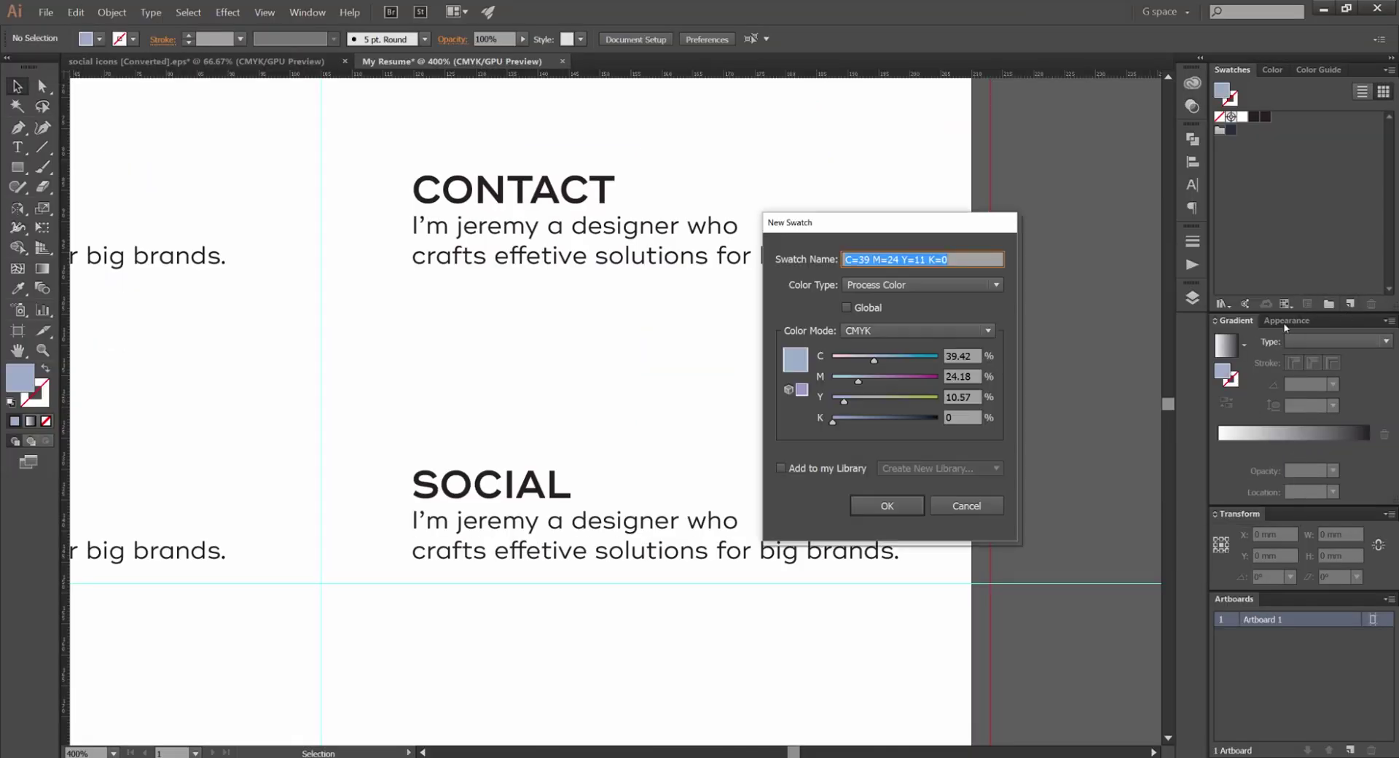
{"action": "key", "text": "Return"}
Copy #d9e1e8 from the palette and save it as a pale grey swatch
{"action": "key", "text": "alt+Tab"}
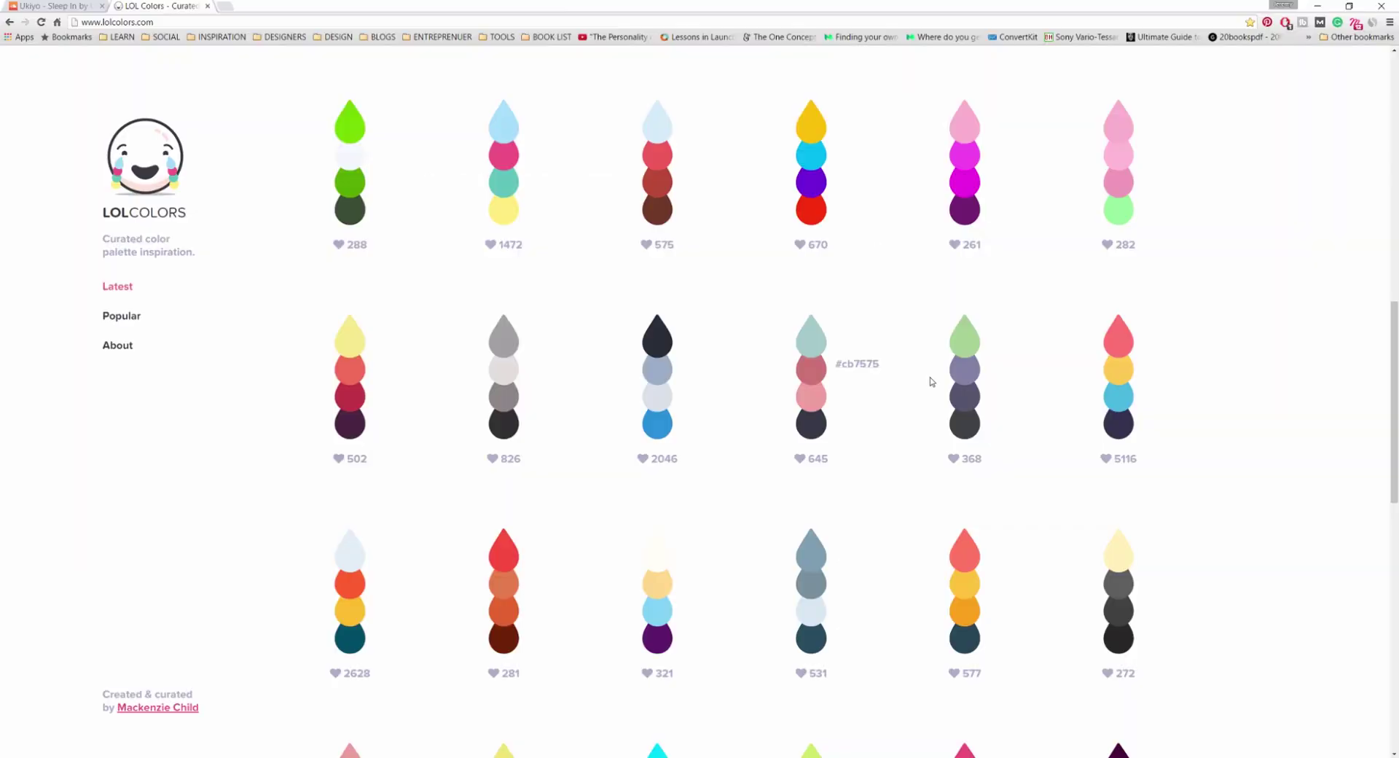
{"action": "left_click", "coordinate": [702, 392]}
{"action": "key", "text": "ctrl+c"}
{"action": "key", "text": "alt+Tab"}
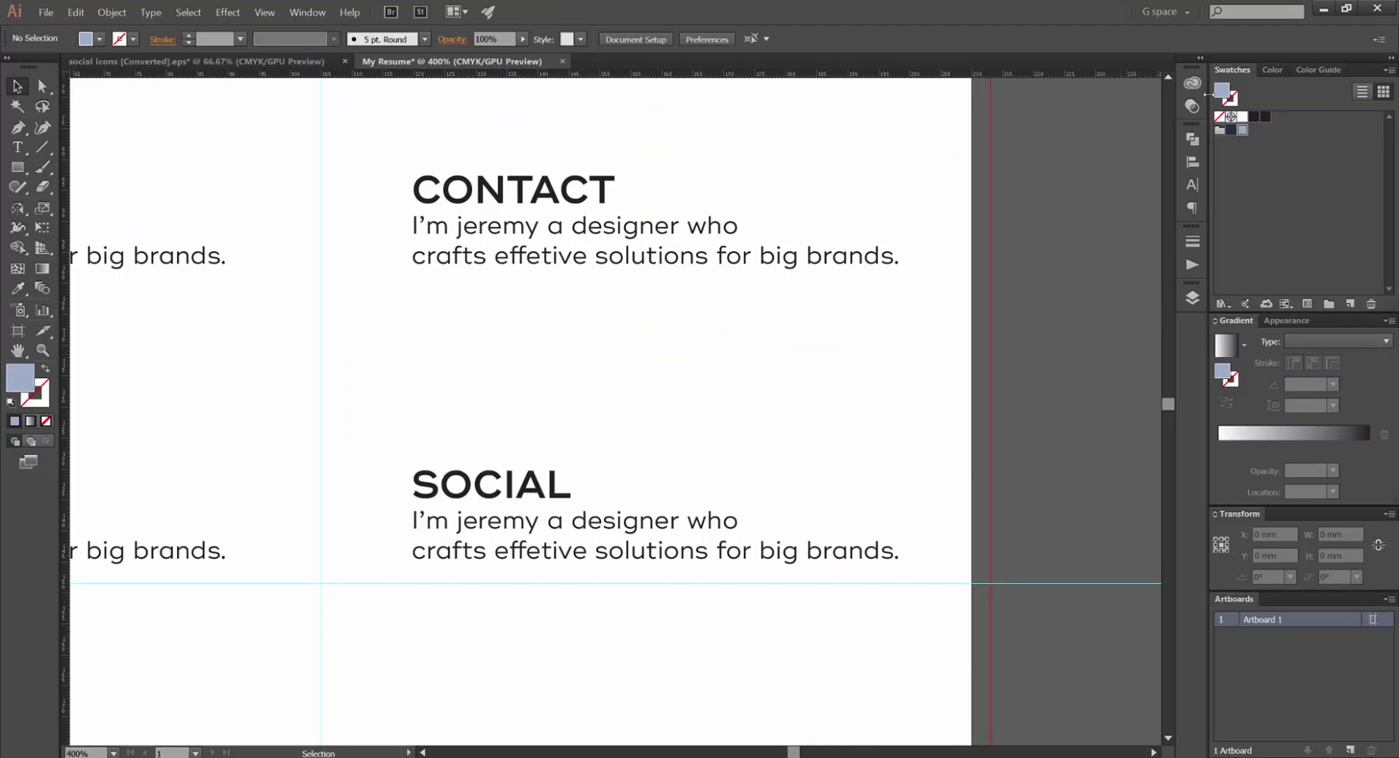
{"action": "double_click", "coordinate": [1225, 99]}
{"action": "key", "text": "ctrl+v"}
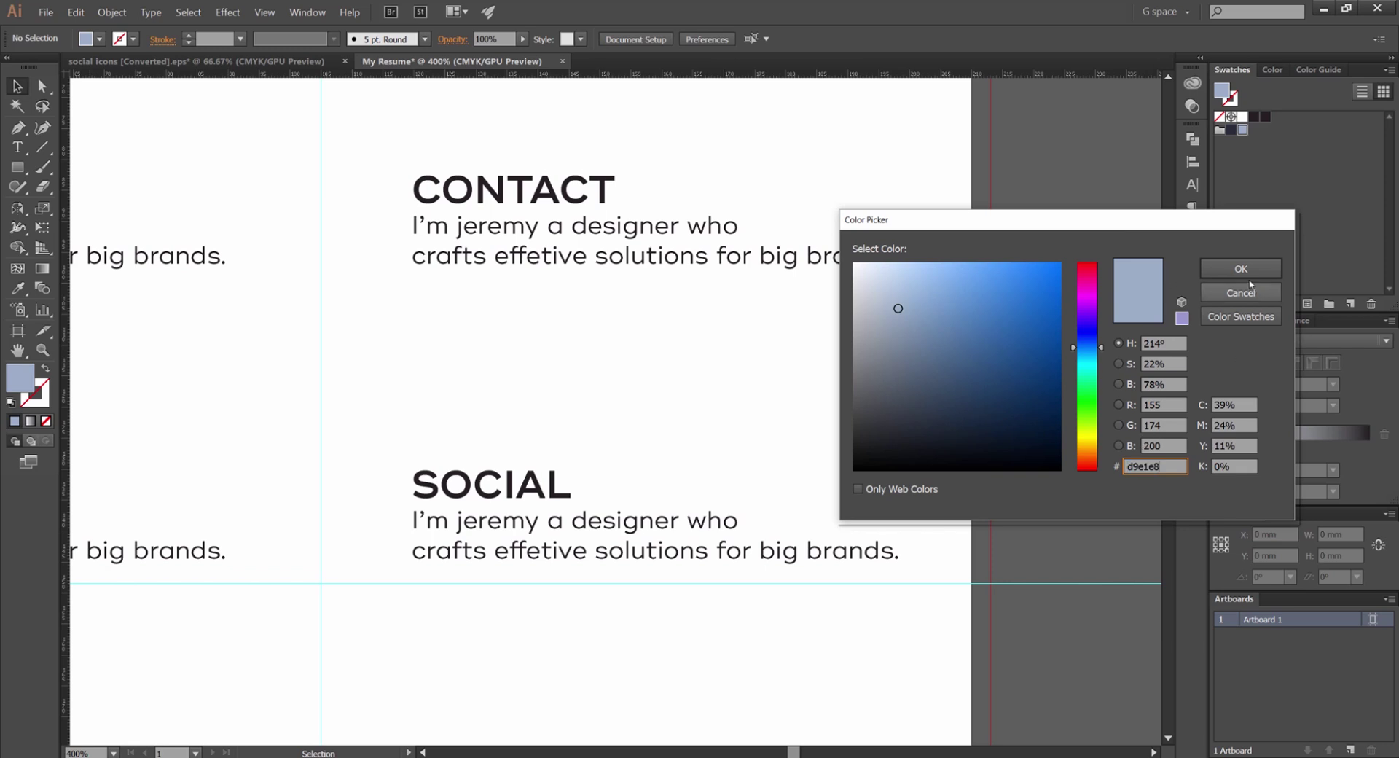
{"action": "left_click", "coordinate": [1231, 284]}
{"action": "left_click", "coordinate": [1350, 304]}
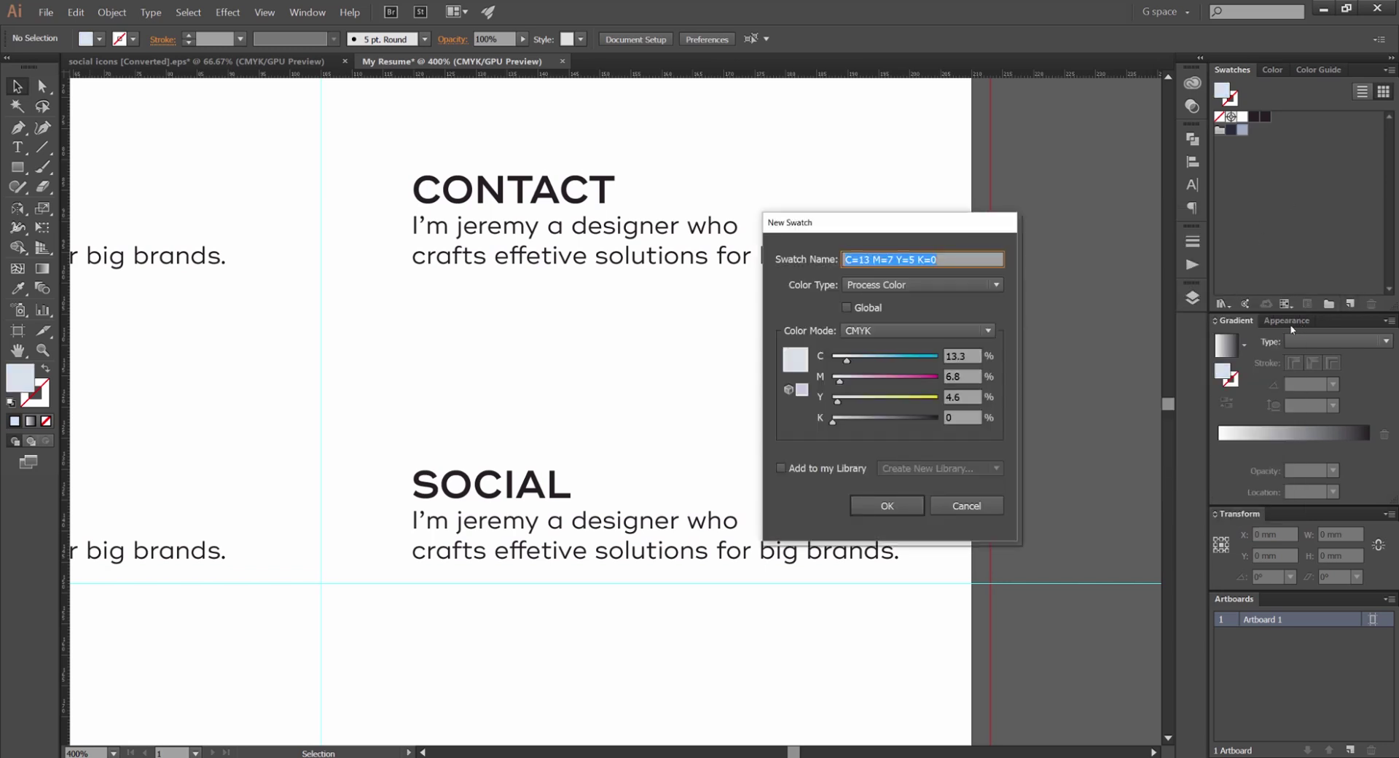
{"action": "key", "text": "Return"}
Copy #2b90d9 from the palette and add it as a blue swatch
{"action": "key", "text": "alt+Tab"}
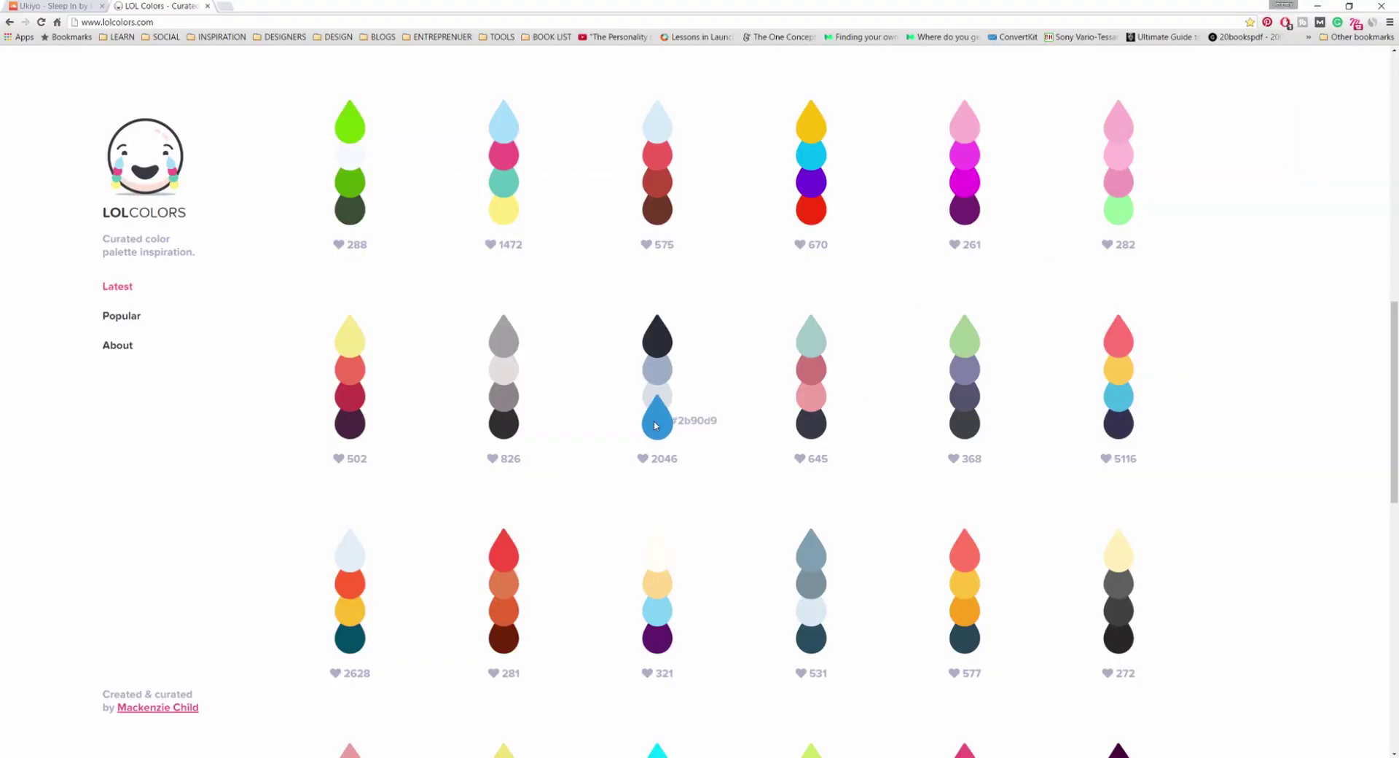
{"action": "left_click", "coordinate": [683, 421]}
{"action": "key", "text": "alt+Tab"}
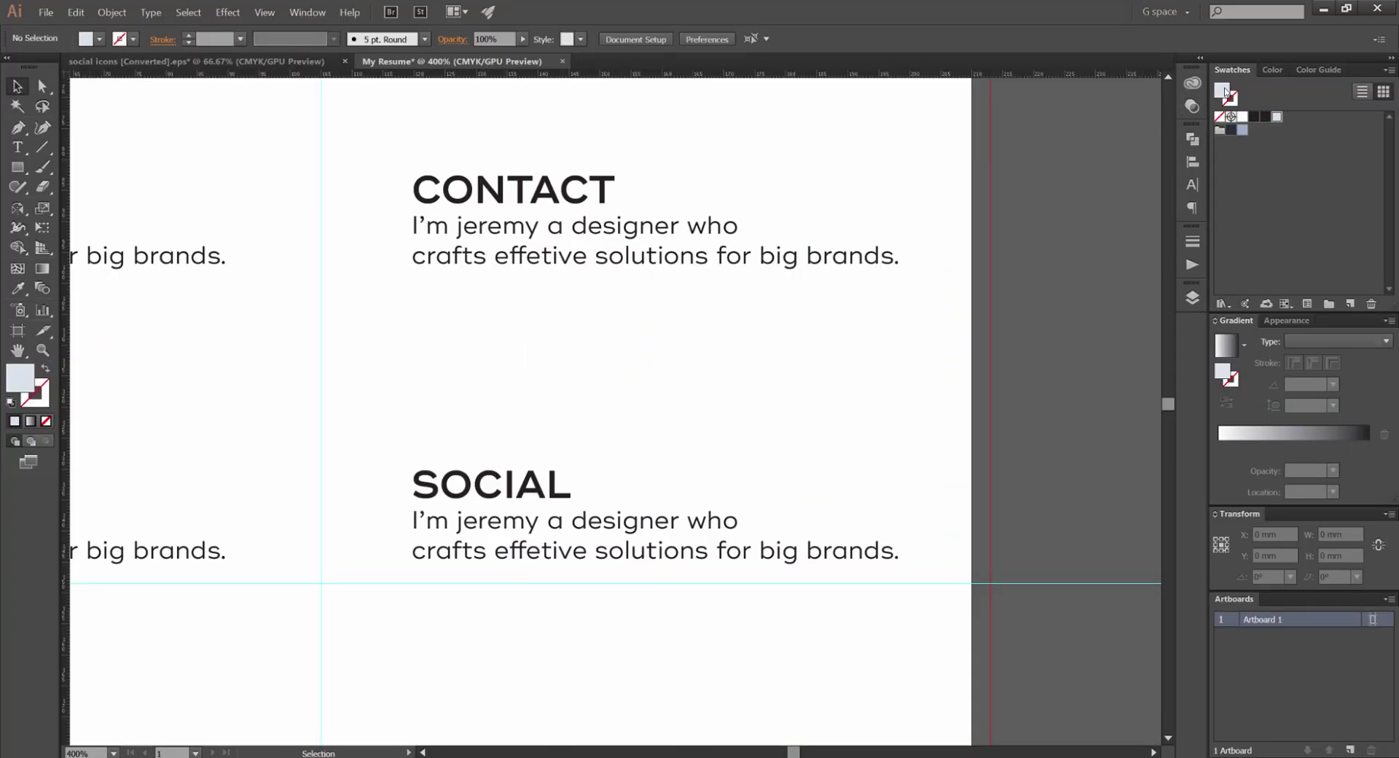
{"action": "left_click_drag", "start_coordinate": [1276, 116], "coordinate": [1254, 130]}
{"action": "double_click", "coordinate": [1222, 91]}
{"action": "type", "text": "2b90d9"}
{"action": "left_click", "coordinate": [1252, 269]}
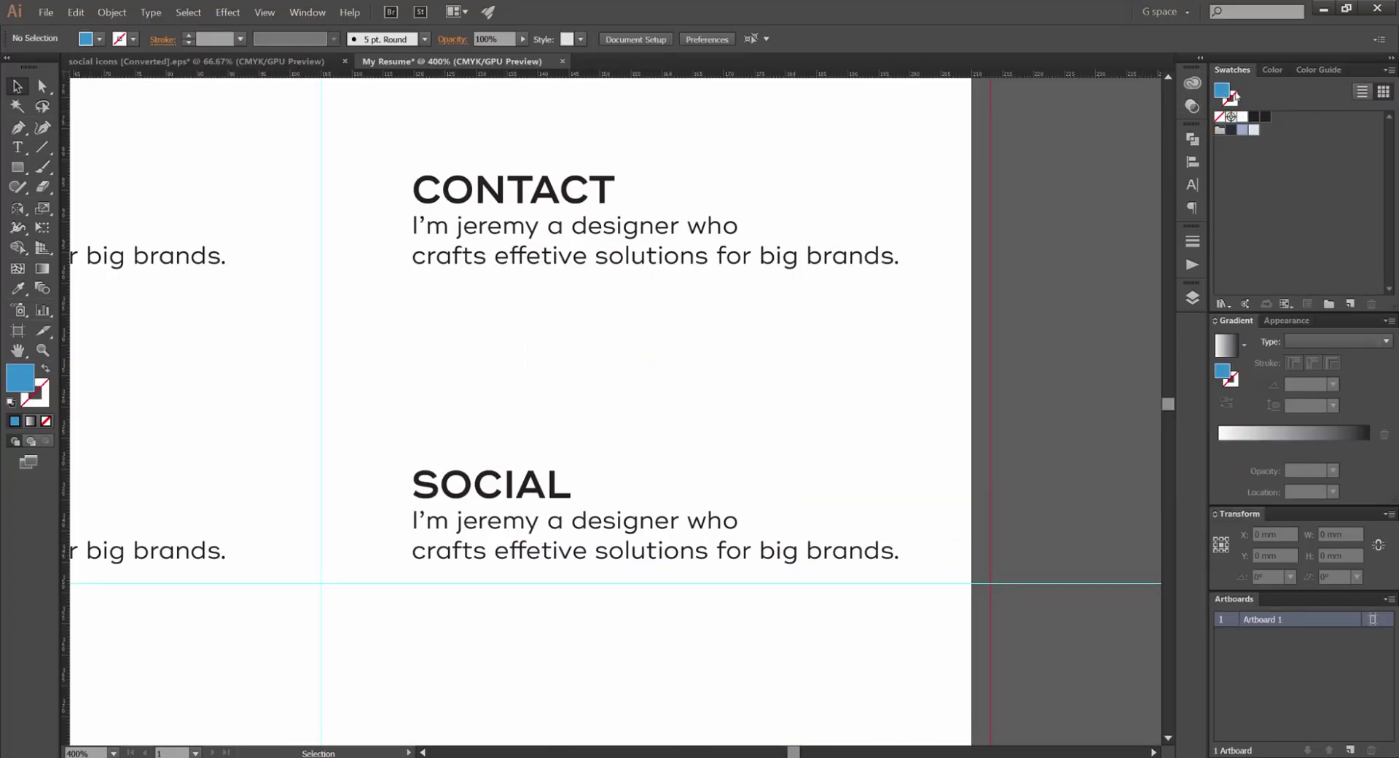
{"action": "left_click_drag", "start_coordinate": [1236, 95], "coordinate": [1266, 130]}
Delete the placeholder paragraph under CONTACT
{"action": "scroll", "coordinate": [1083, 239], "scroll_direction": "down", "scroll_amount": 1}
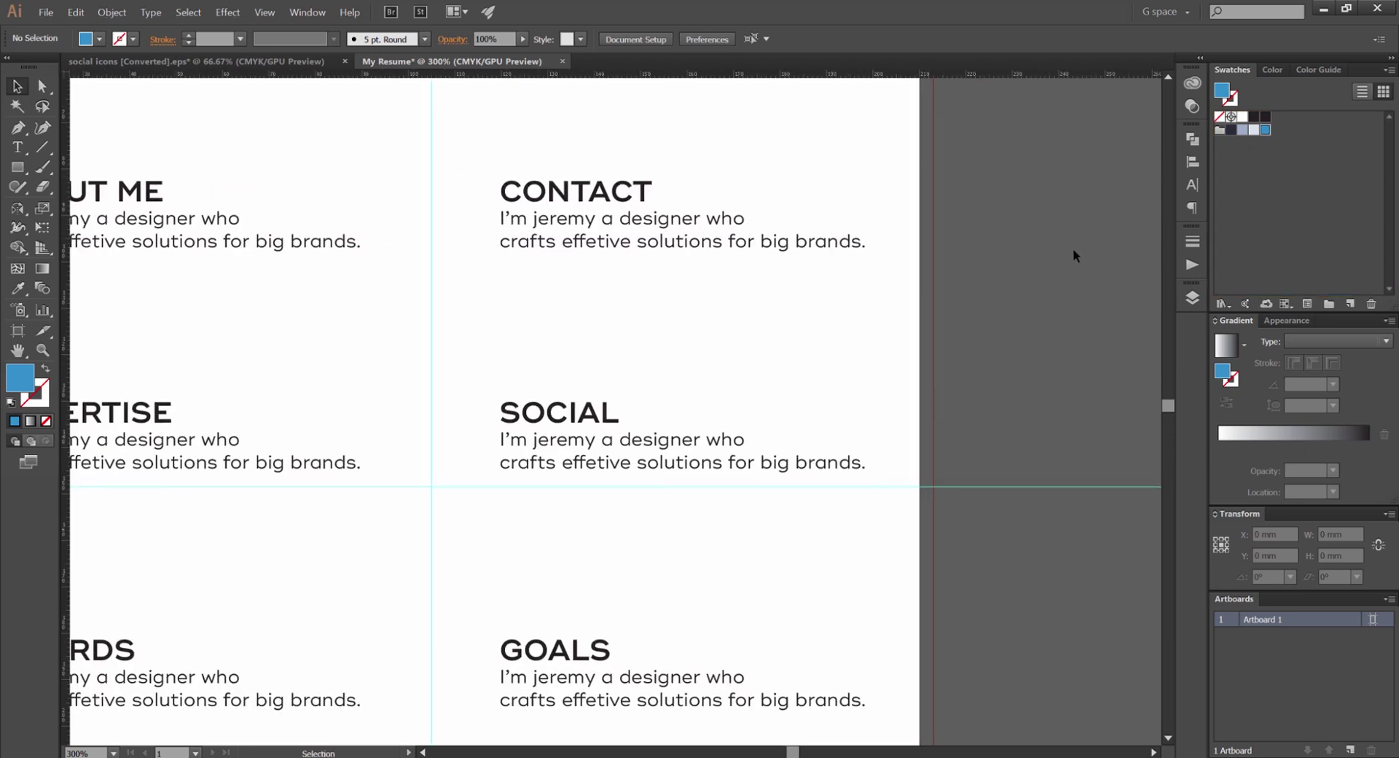
{"action": "left_click_drag", "start_coordinate": [1058, 260], "coordinate": [831, 290]}
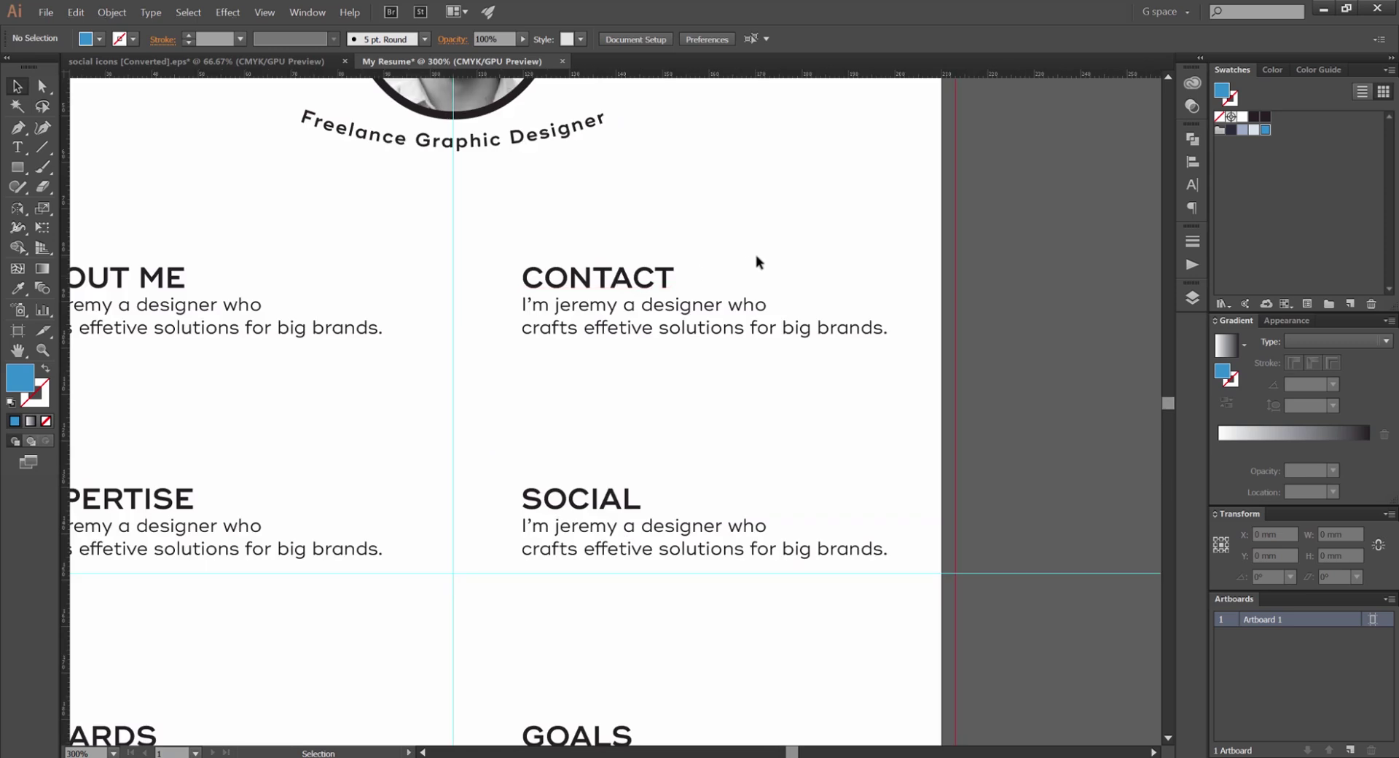
{"action": "scroll", "coordinate": [616, 303], "scroll_direction": "up", "scroll_amount": 1}
{"action": "left_click_drag", "start_coordinate": [635, 191], "coordinate": [586, 173]}
{"action": "scroll", "coordinate": [569, 178], "scroll_direction": "down", "scroll_amount": 2}
{"action": "key", "text": "t"}
{"action": "left_click_drag", "start_coordinate": [743, 250], "coordinate": [464, 237]}
{"action": "key", "text": "BackSpace"}
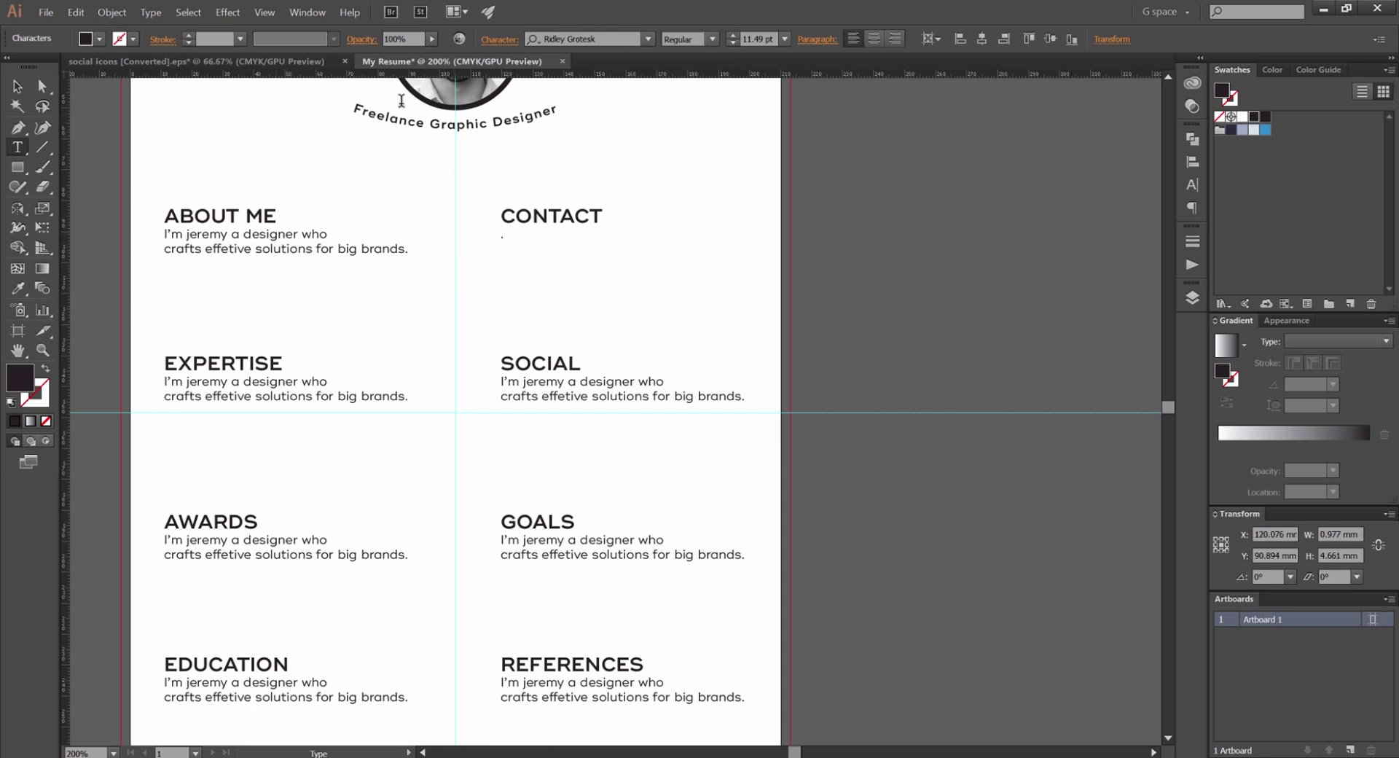
Copy the seven social icons and paste them into the My Resume document
{"action": "left_click", "coordinate": [191, 62]}
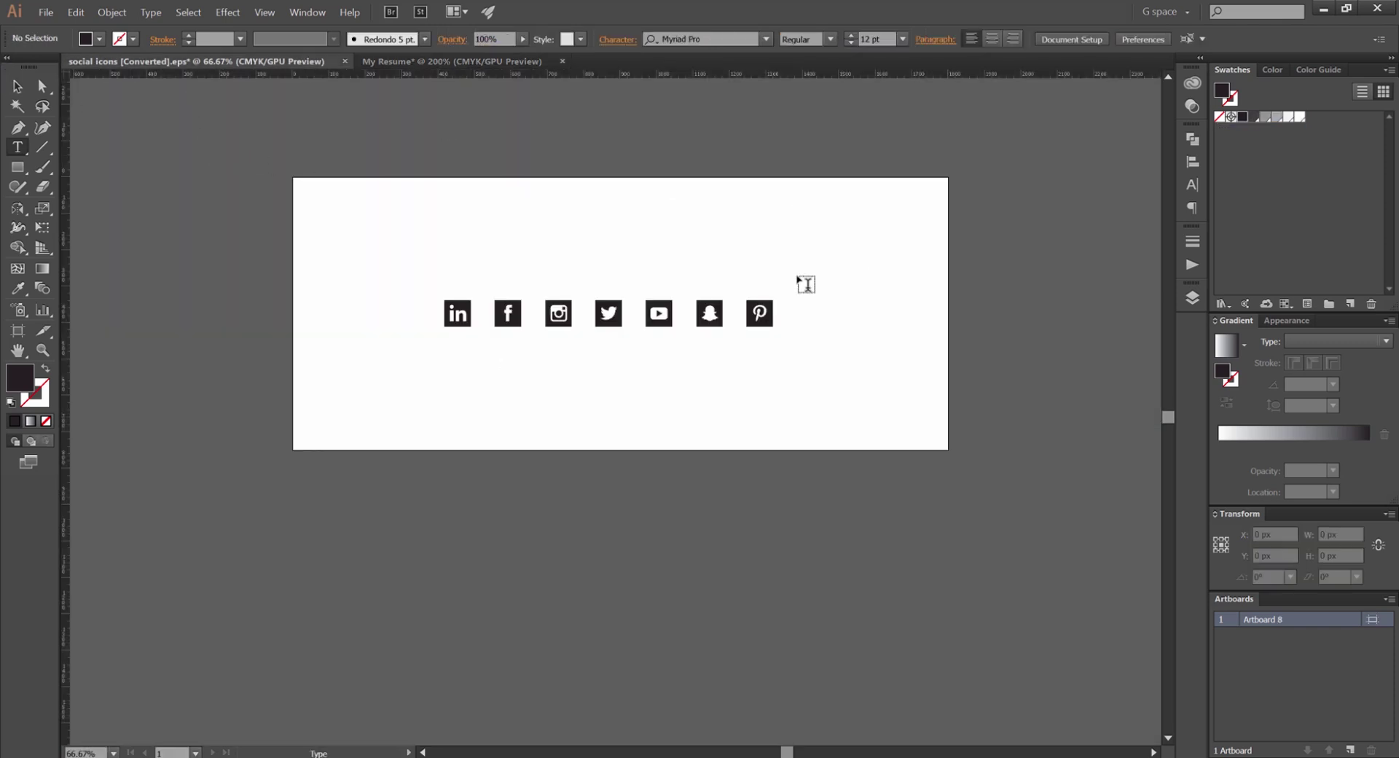
{"action": "left_click", "coordinate": [17, 86]}
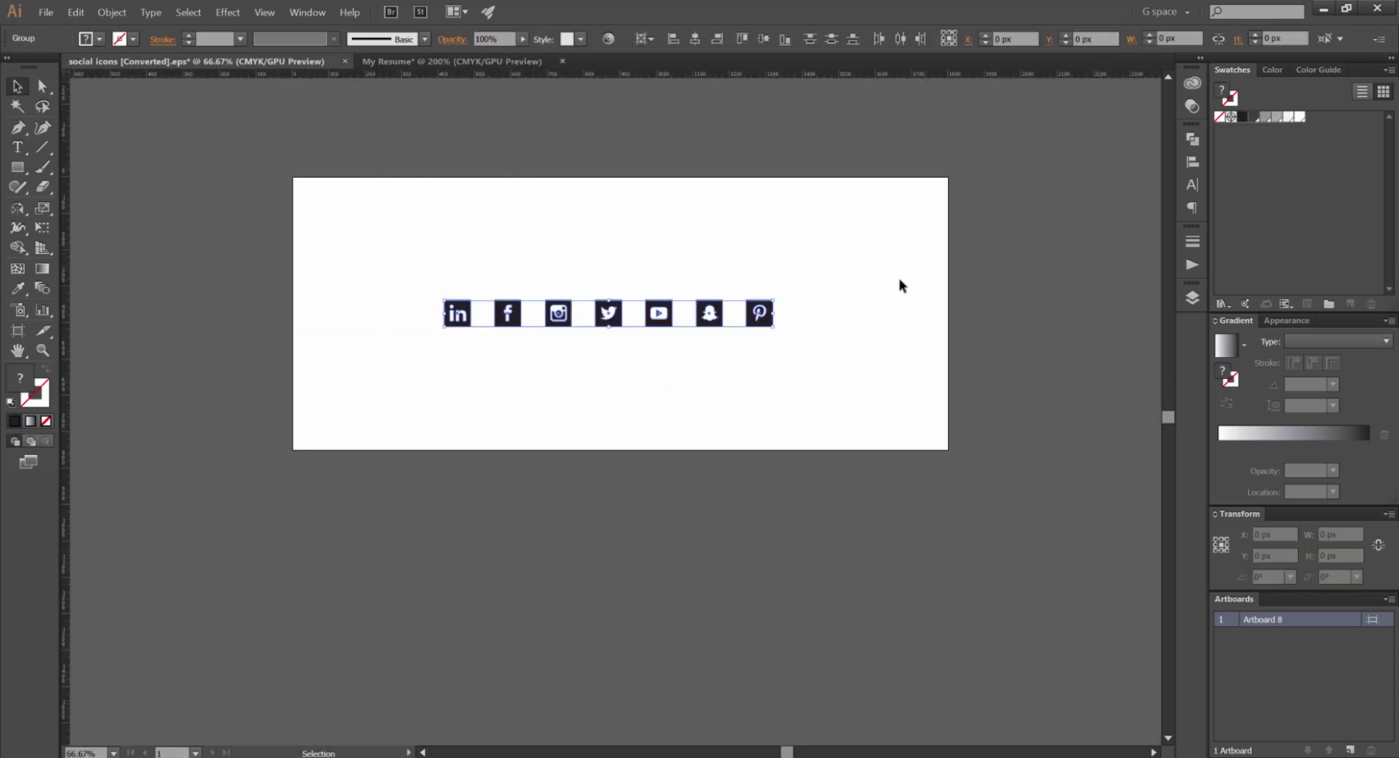
{"action": "key", "text": "a"}
{"action": "left_click_drag", "start_coordinate": [892, 223], "coordinate": [319, 414]}
{"action": "key", "text": "ctrl+c"}
{"action": "left_click", "coordinate": [526, 215]}
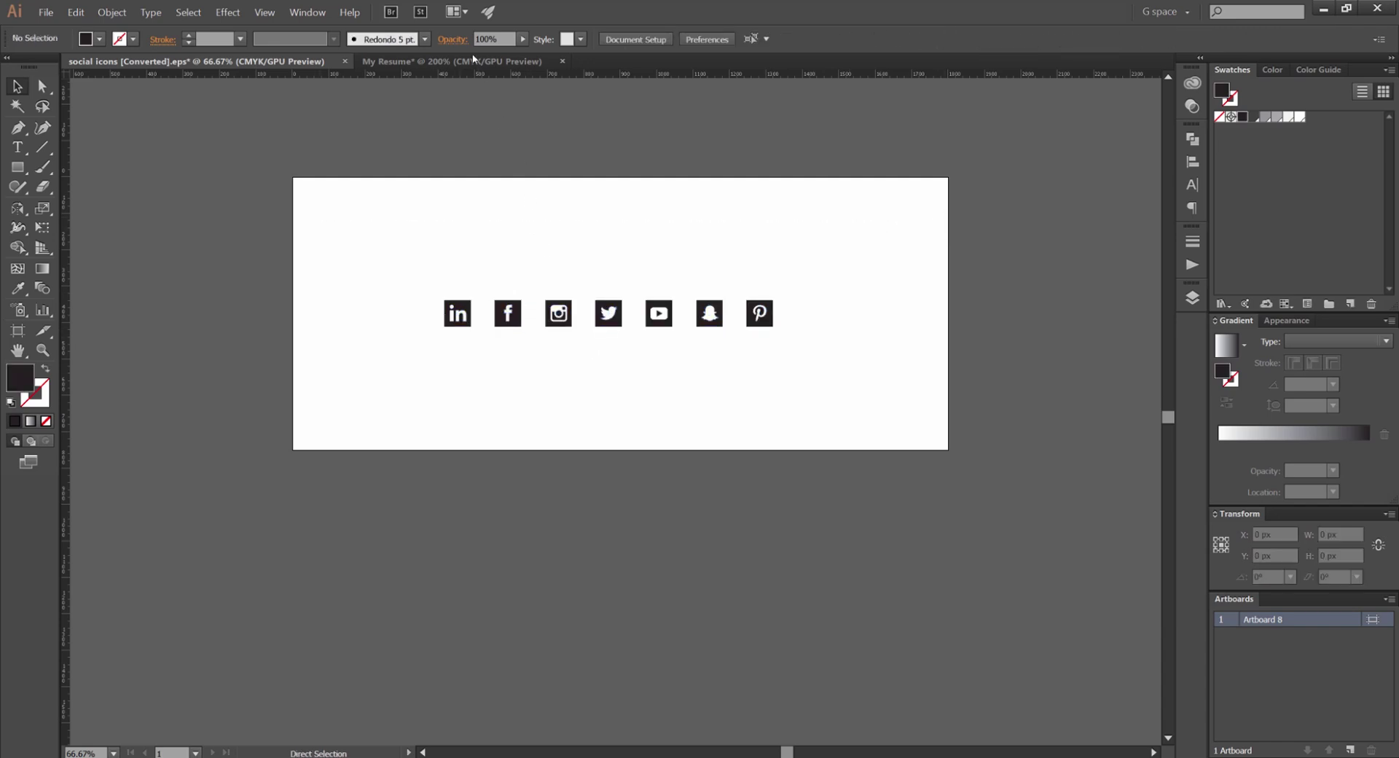
{"action": "key", "text": "ctrl+Tab"}
{"action": "key", "text": "ctrl+minus"}
{"action": "key", "text": "ctrl+v"}
Scale the icon row to 120 mm wide and place it beside the page
{"action": "key", "text": "v"}
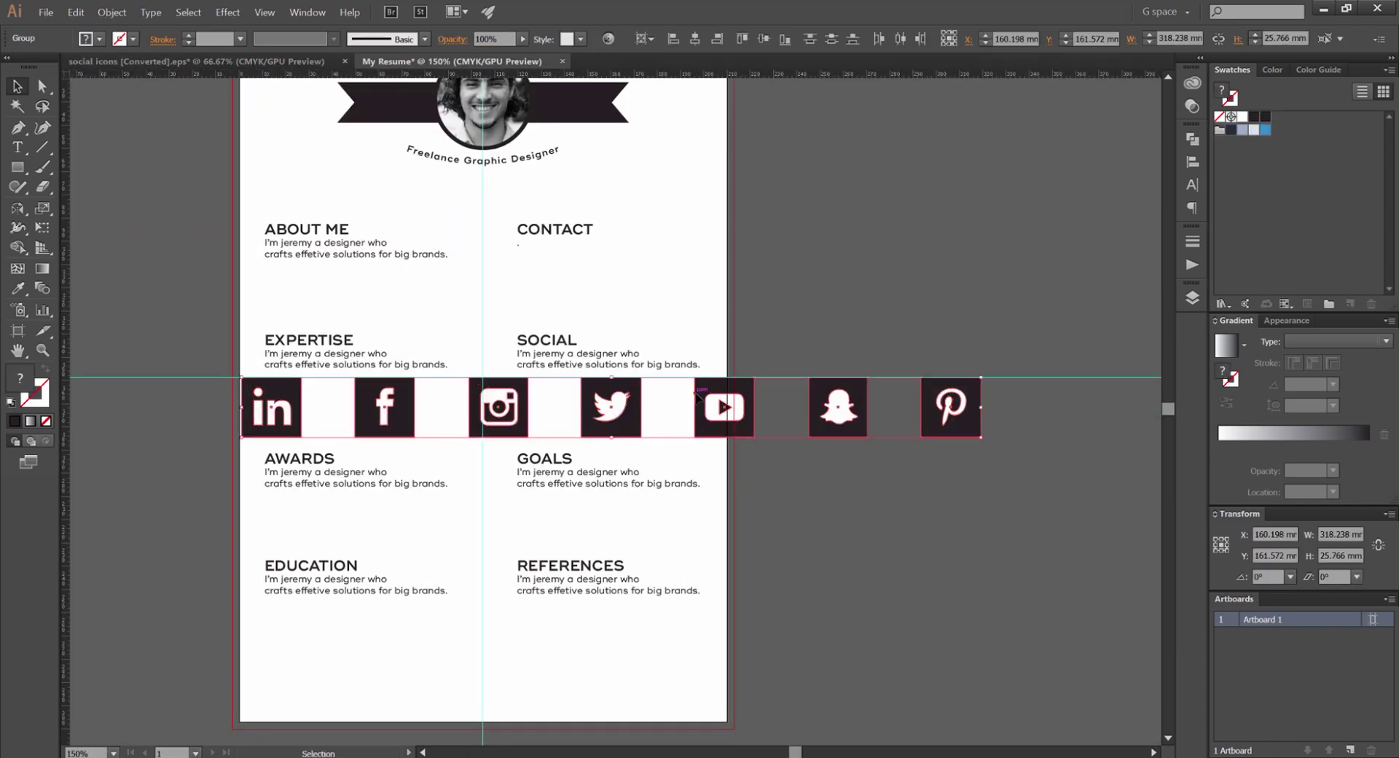
{"action": "left_click_drag", "start_coordinate": [696, 394], "coordinate": [772, 343]}
{"action": "left_click_drag", "start_coordinate": [1055, 327], "coordinate": [960, 340]}
{"action": "left_click_drag", "start_coordinate": [758, 357], "coordinate": [930, 271]}
{"action": "left_click_drag", "start_coordinate": [1079, 252], "coordinate": [1045, 258]}
{"action": "left_click_drag", "start_coordinate": [900, 271], "coordinate": [899, 312]}
Alt-drag a copy of the ABOUT ME body text under CONTACT
{"action": "scroll", "coordinate": [504, 214], "scroll_direction": "up", "scroll_amount": 3}
{"action": "key", "text": "ctrl+shift+a"}
{"action": "key", "text": "a"}
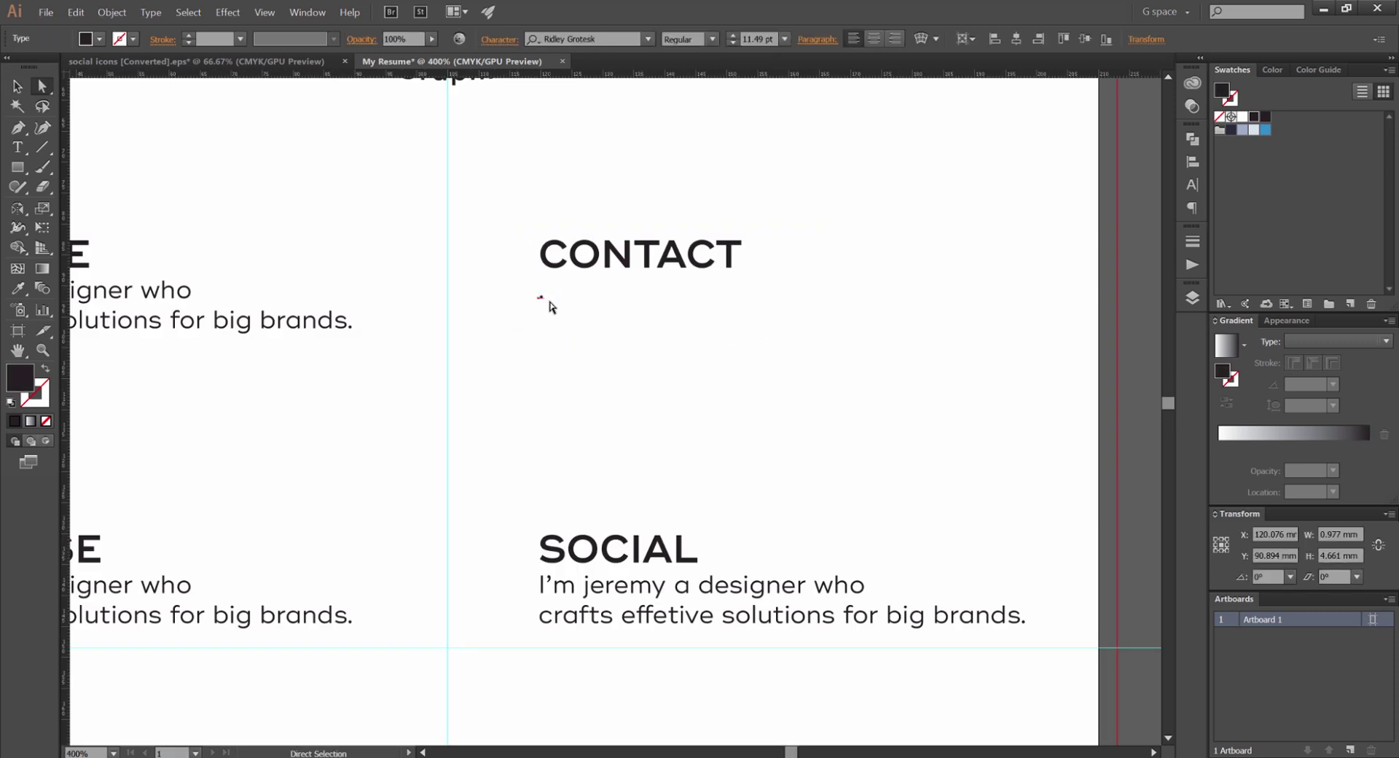
{"action": "scroll", "coordinate": [638, 313], "scroll_direction": "down", "scroll_amount": 2}
{"action": "key", "text": "v"}
{"action": "scroll", "coordinate": [478, 283], "scroll_direction": "up", "scroll_amount": 2}
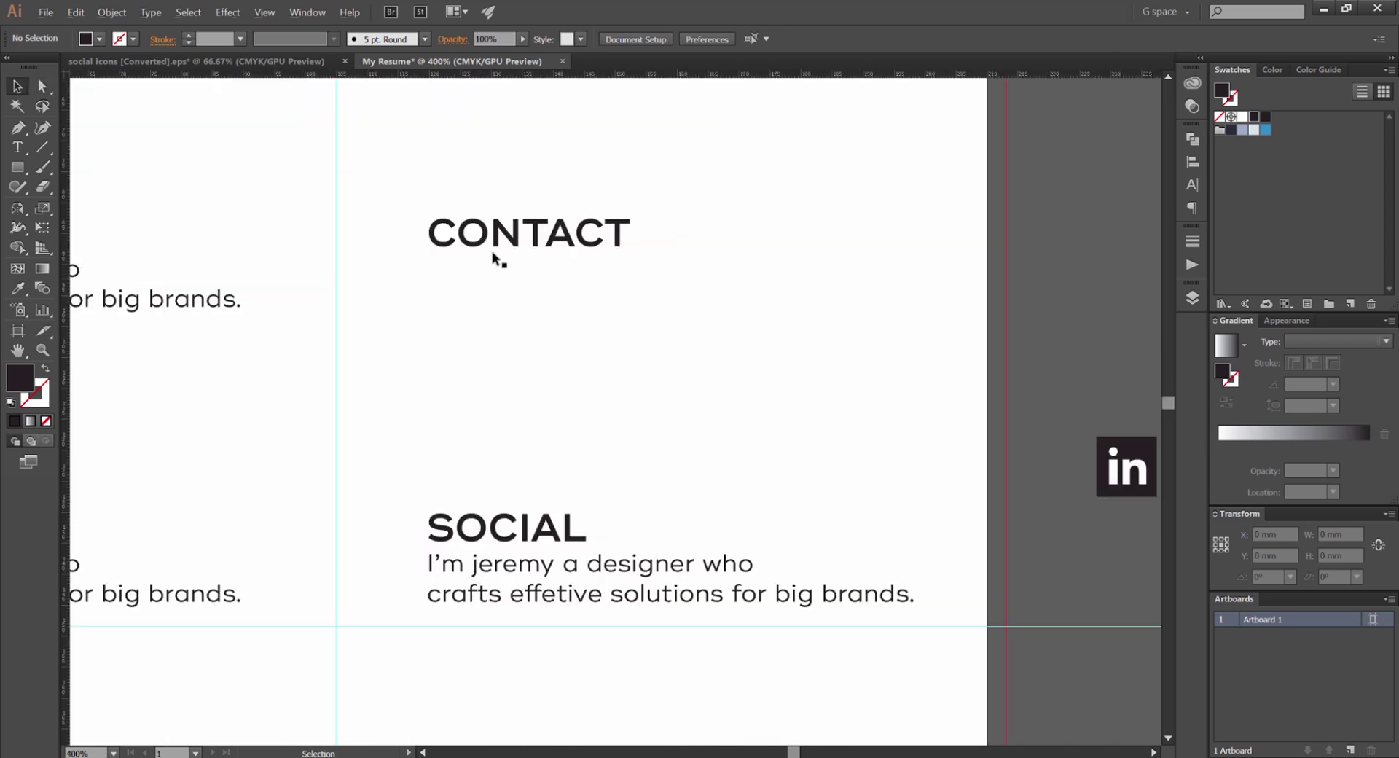
{"action": "left_click", "coordinate": [501, 232]}
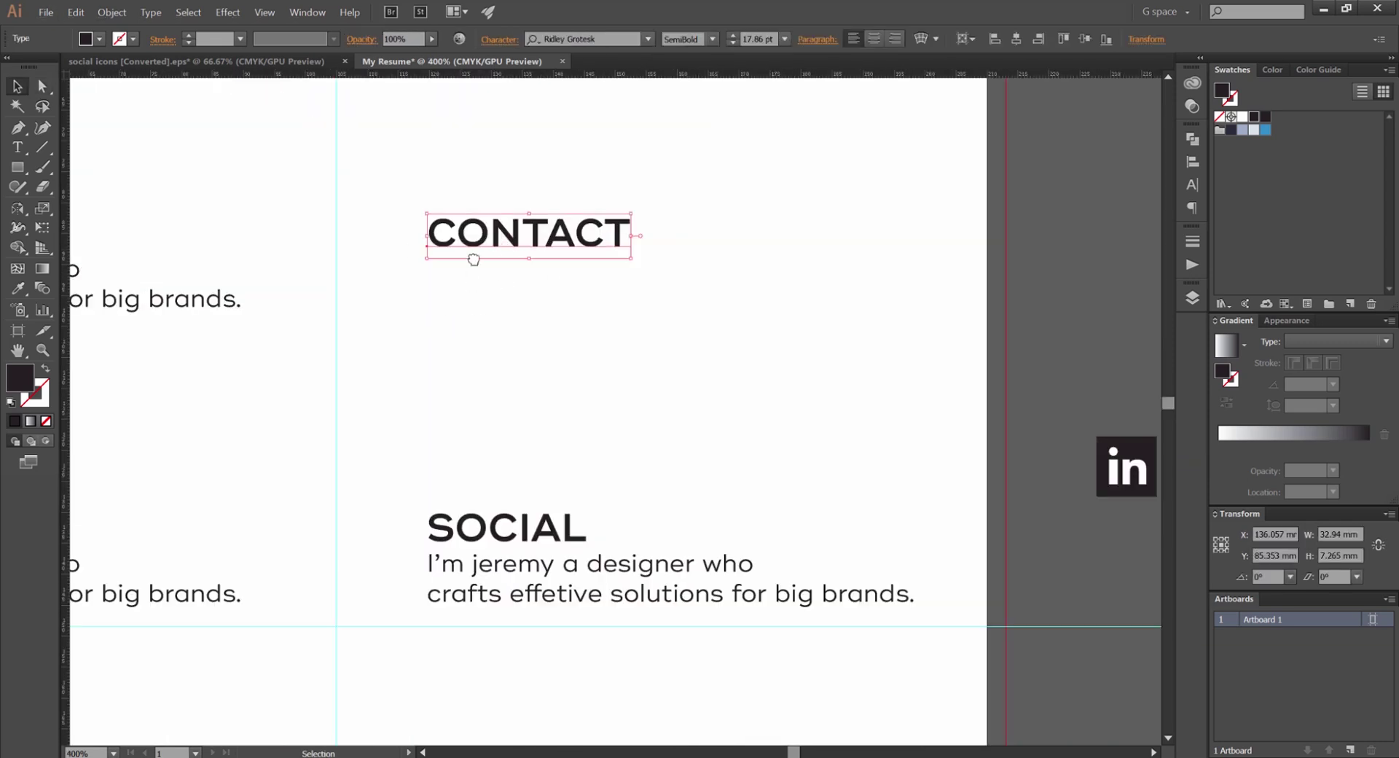
{"action": "left_click_drag", "start_coordinate": [170, 309], "coordinate": [378, 322]}
{"action": "left_click", "coordinate": [878, 333]}
{"action": "left_click_drag", "start_coordinate": [879, 334], "coordinate": [993, 328]}
{"action": "scroll", "coordinate": [737, 294], "scroll_direction": "right", "scroll_amount": 2}
Replace the CONTACT text with the website address line
{"action": "double_click", "coordinate": [736, 294]}
{"action": "key", "text": "ctrl+a"}
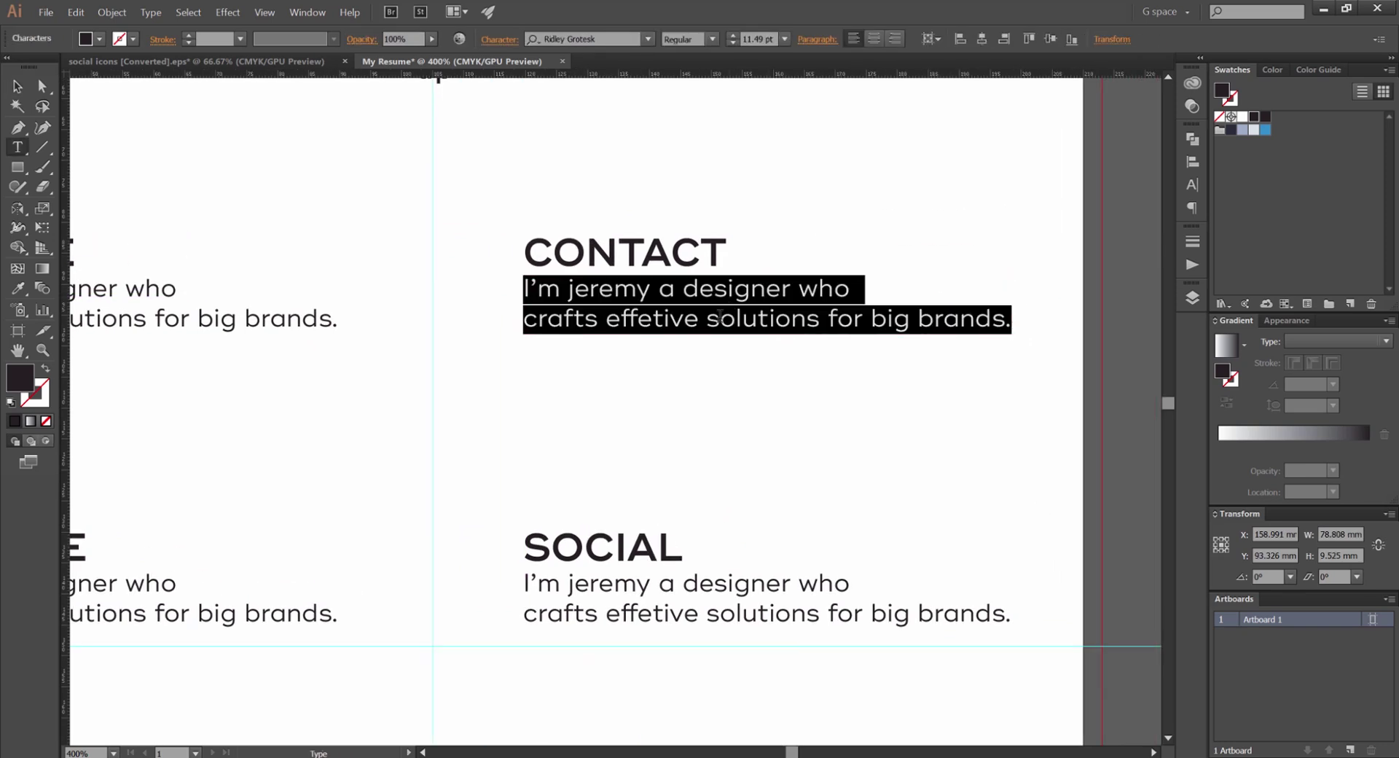
{"action": "scroll", "coordinate": [720, 321], "scroll_direction": "down", "scroll_amount": 1}
{"action": "key", "text": "alt"}
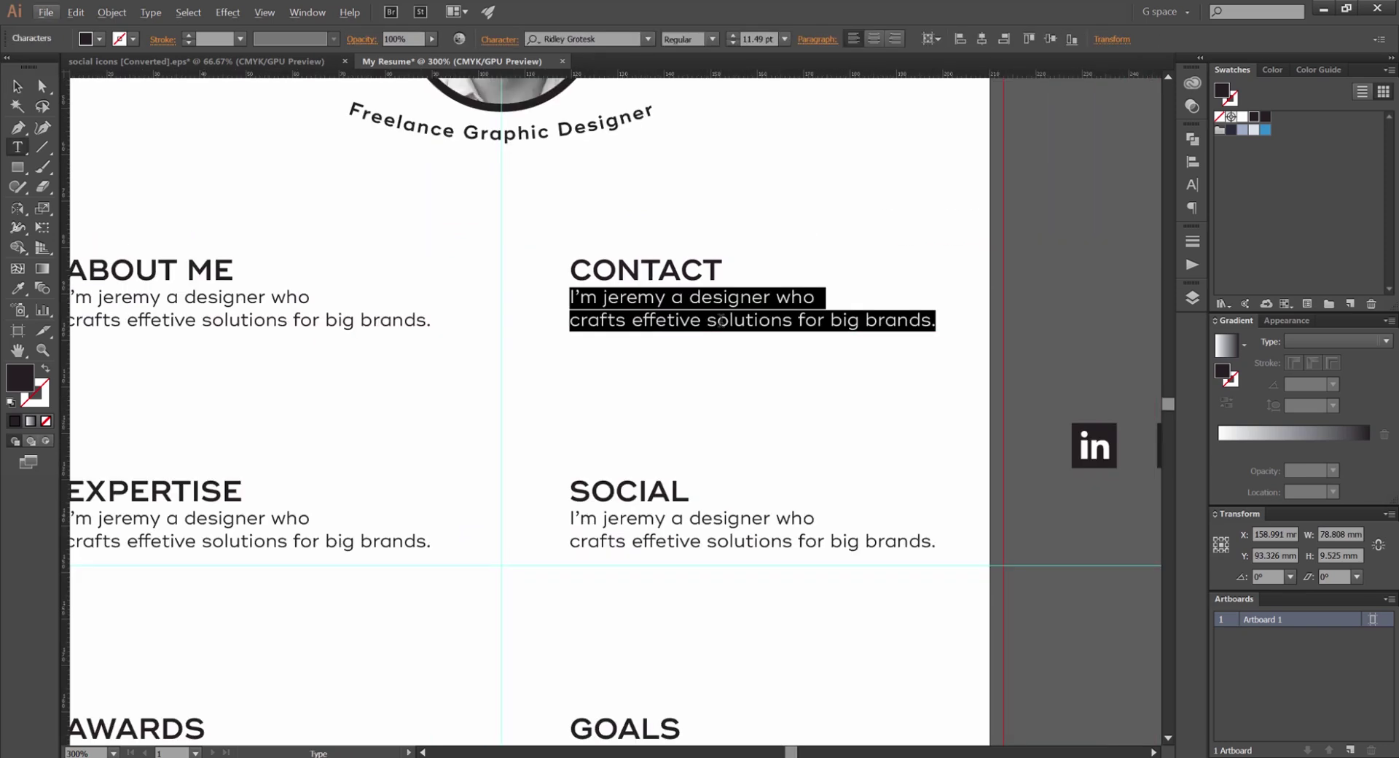
{"action": "type", "text": "J"}
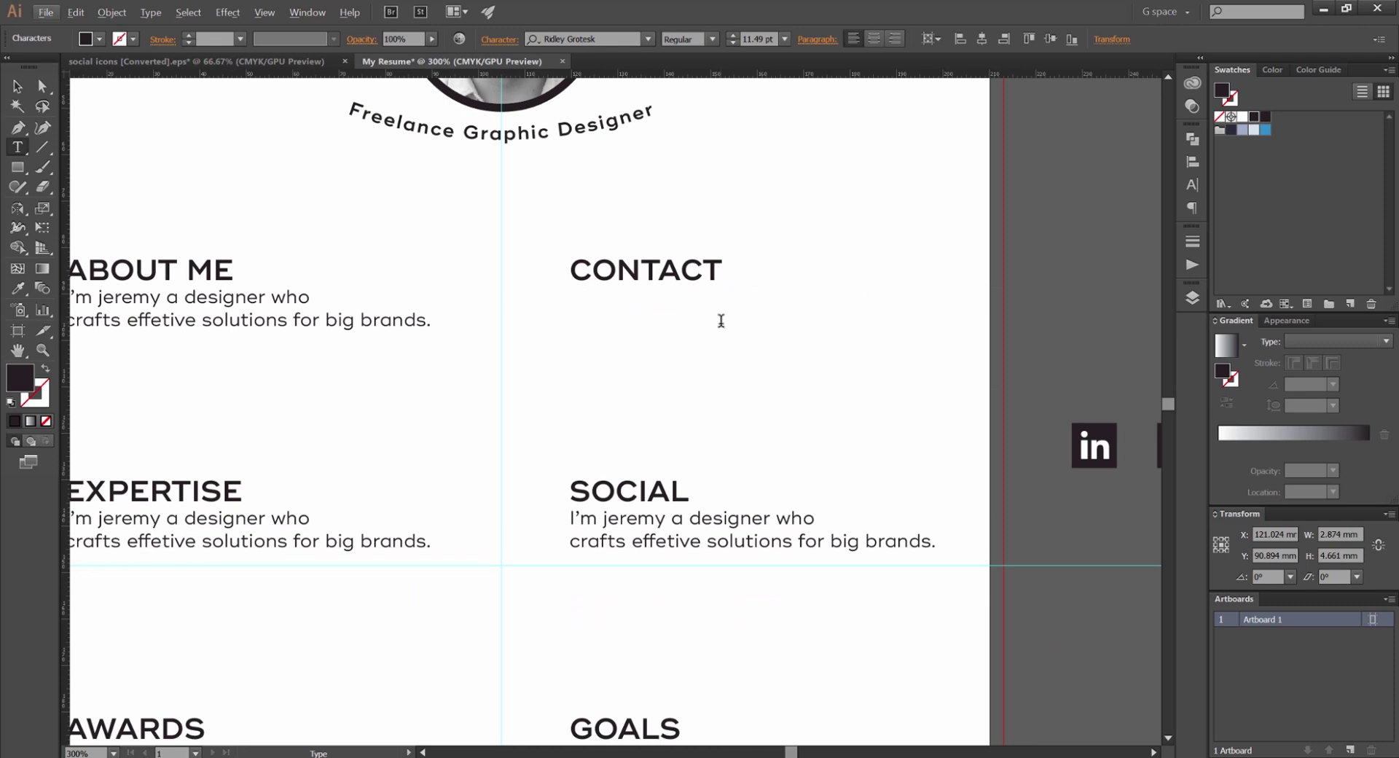
{"action": "type", "text": "e"}
{"action": "left_click", "coordinate": [576, 301]}
{"action": "type", "text": "eremy"}
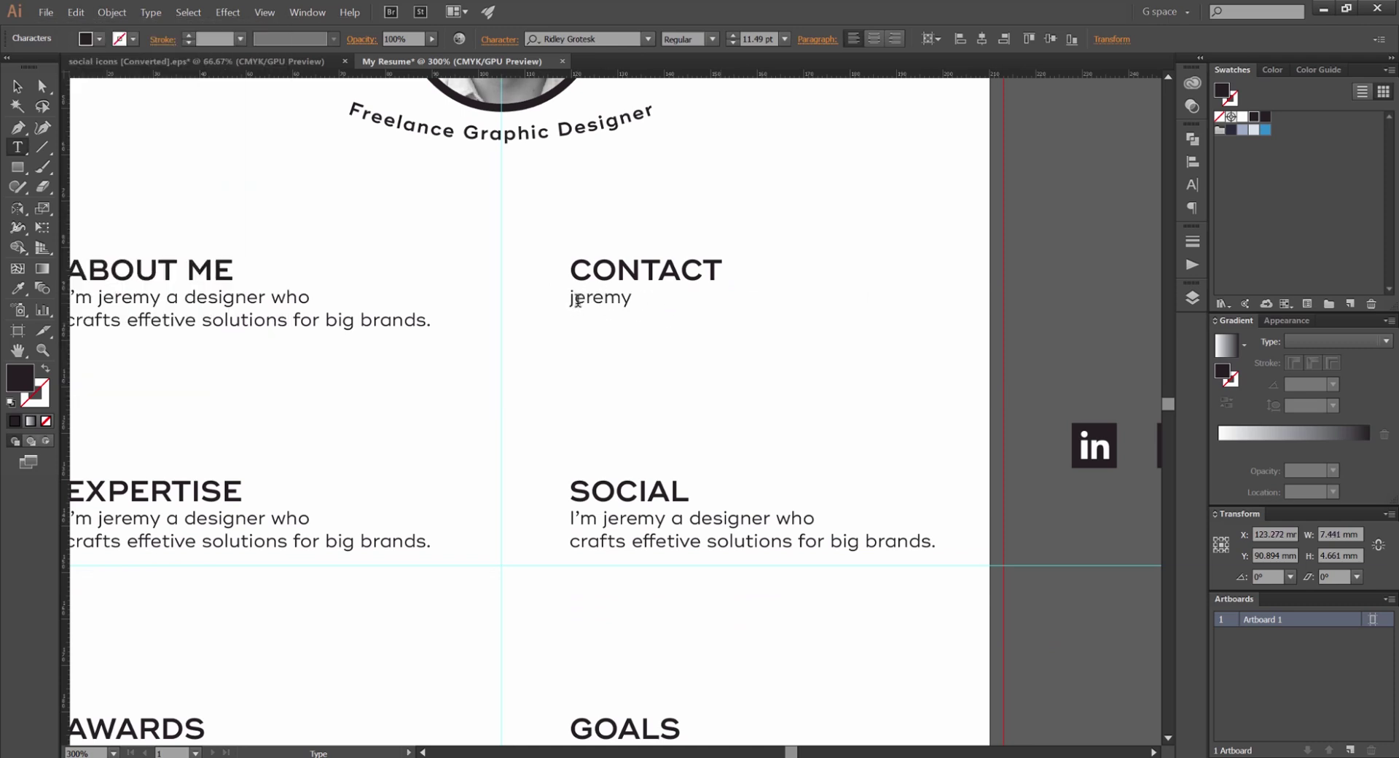
{"action": "type", "text": "tmumura.com"}
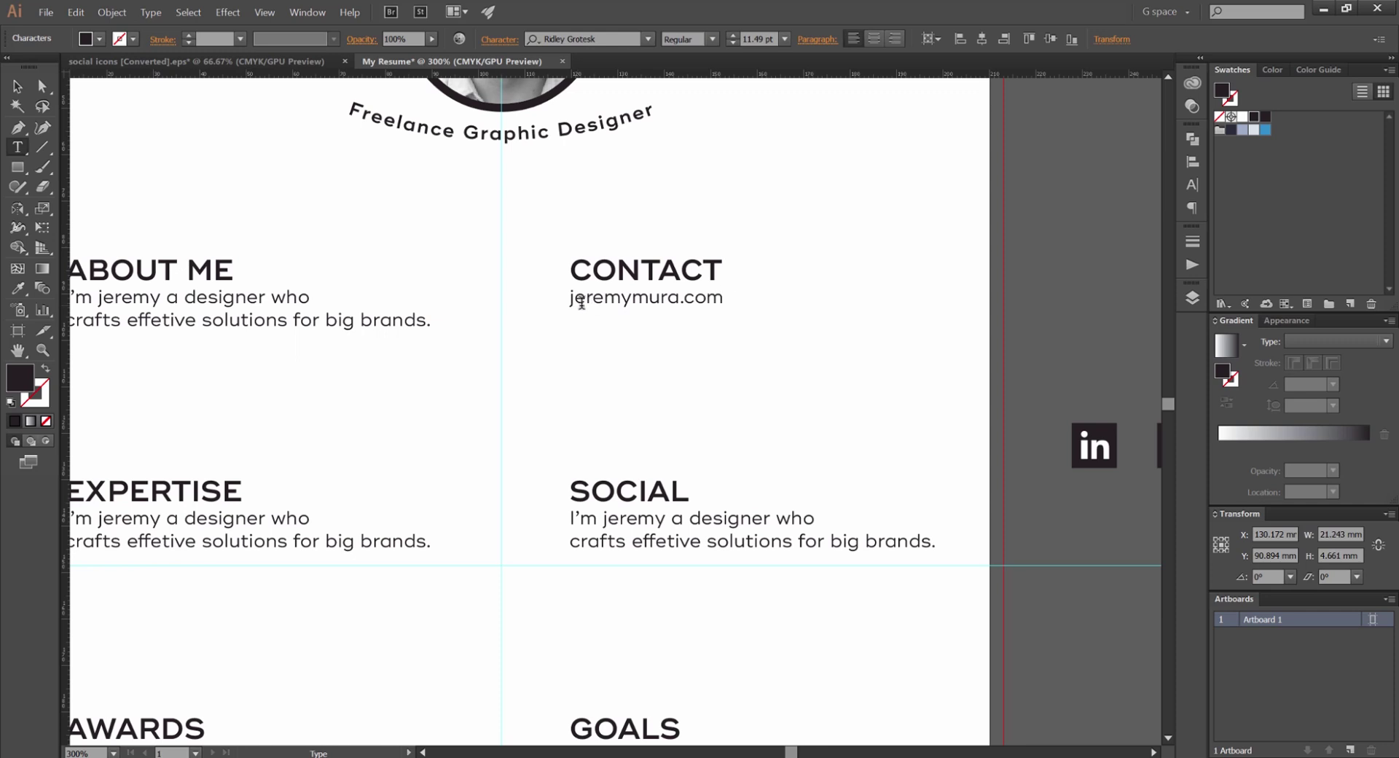
{"action": "left_click", "coordinate": [571, 300]}
{"action": "type", "text": "www."}
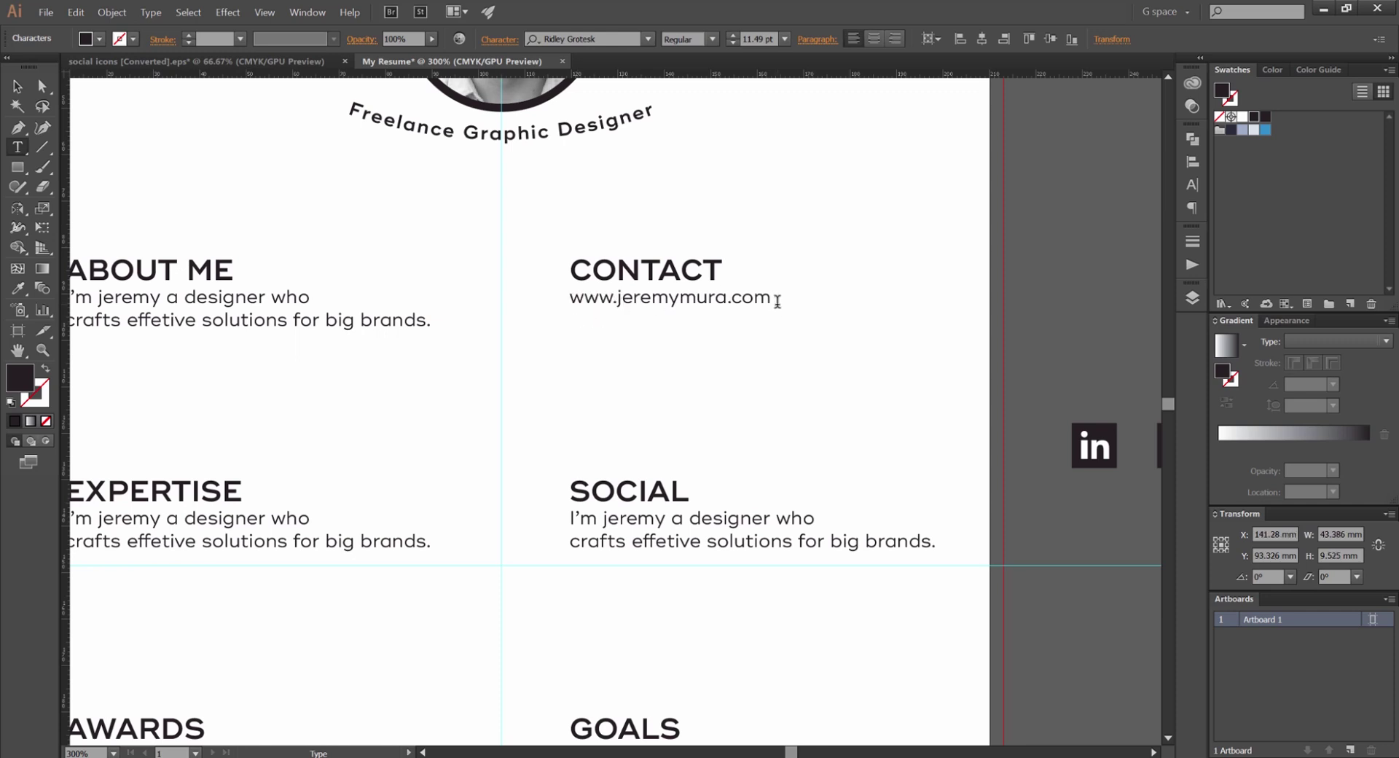
Duplicate the website line into four contact lines
{"action": "key", "text": "shift+Left"}
{"action": "key", "text": "shift+Left"}
{"action": "key", "text": "shift+Left"}
{"action": "key", "text": "shift+Left"}
{"action": "key", "text": "shift+Left"}
{"action": "key", "text": "shift+Left"}
{"action": "key", "text": "shift+Left"}
{"action": "key", "text": "shift+Left"}
{"action": "key", "text": "shift+Left"}
{"action": "key", "text": "shift+Left"}
{"action": "key", "text": "shift+Left"}
{"action": "key", "text": "shift+Left"}
{"action": "key", "text": "shift+Left"}
{"action": "key", "text": "shift+Left"}
{"action": "key", "text": "shift+Left"}
{"action": "key", "text": "shift+Left"}
{"action": "key", "text": "shift+Left"}
{"action": "key", "text": "shift+Left"}
{"action": "key", "text": "ctrl+c"}
{"action": "left_click", "coordinate": [774, 300]}
{"action": "key", "text": "Return"}
{"action": "key", "text": "ctrl+v"}
{"action": "key", "text": "Return"}
{"action": "key", "text": "ctrl+v"}
{"action": "key", "text": "Return"}
{"action": "key", "text": "ctrl+v"}
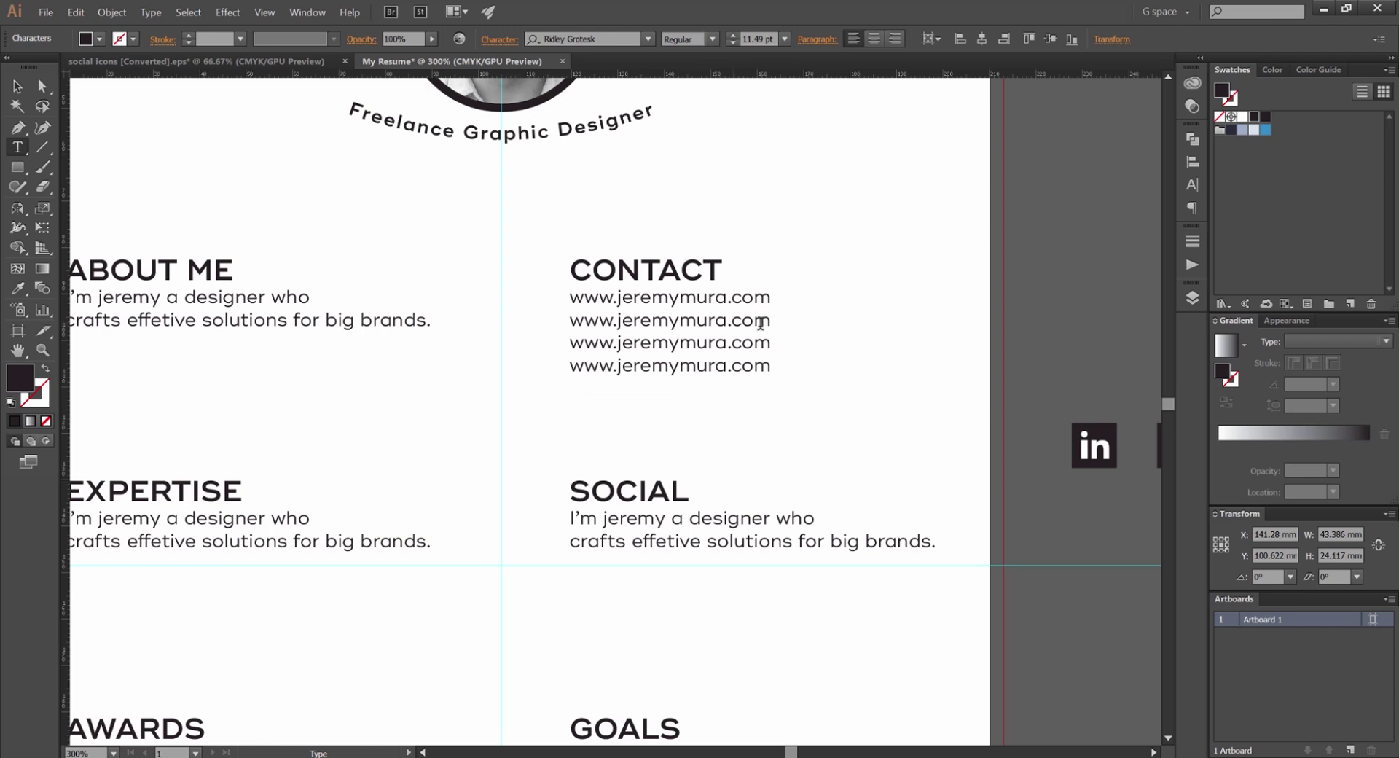
Replace the second line with the street address
{"action": "left_click_drag", "start_coordinate": [771, 320], "coordinate": [569, 321]}
{"action": "key", "text": "BackSpace"}
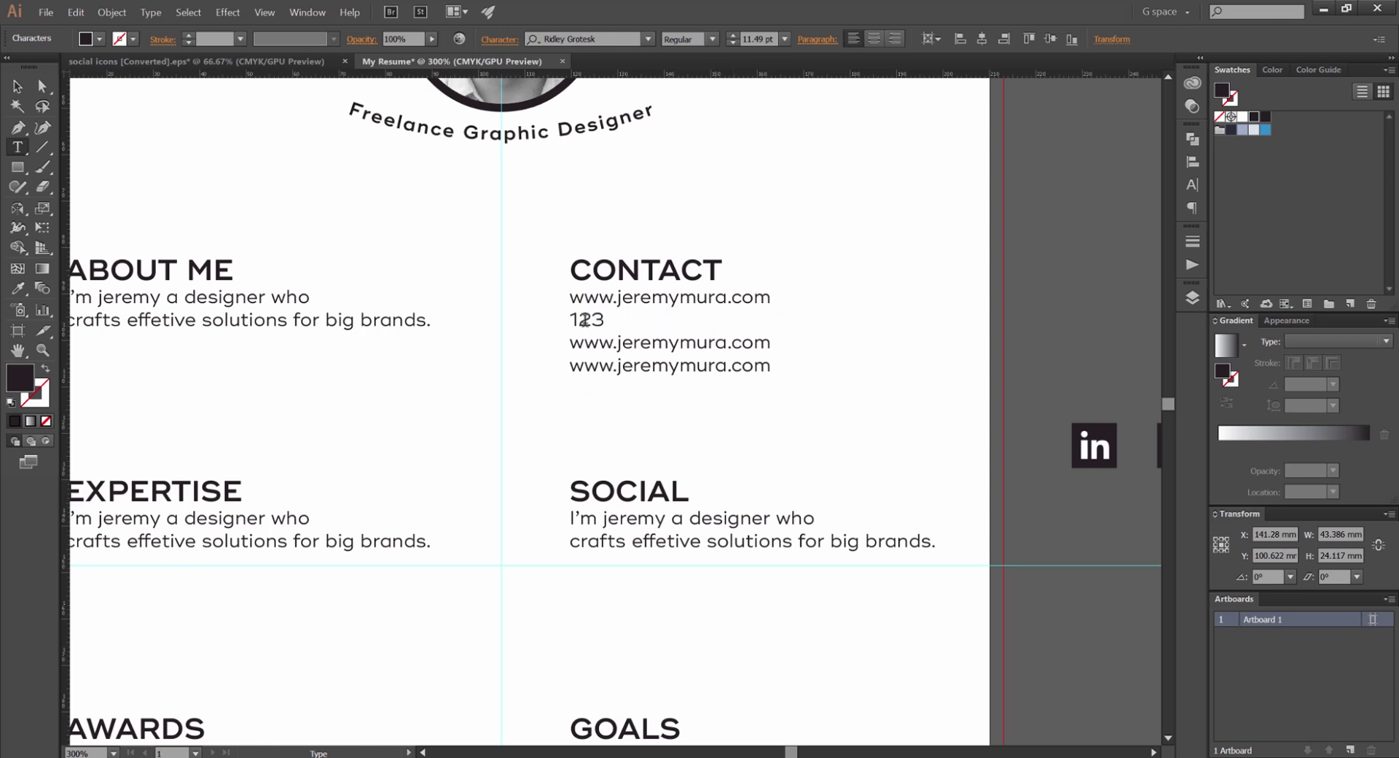
{"action": "type", "text": "123 smioth street,"}
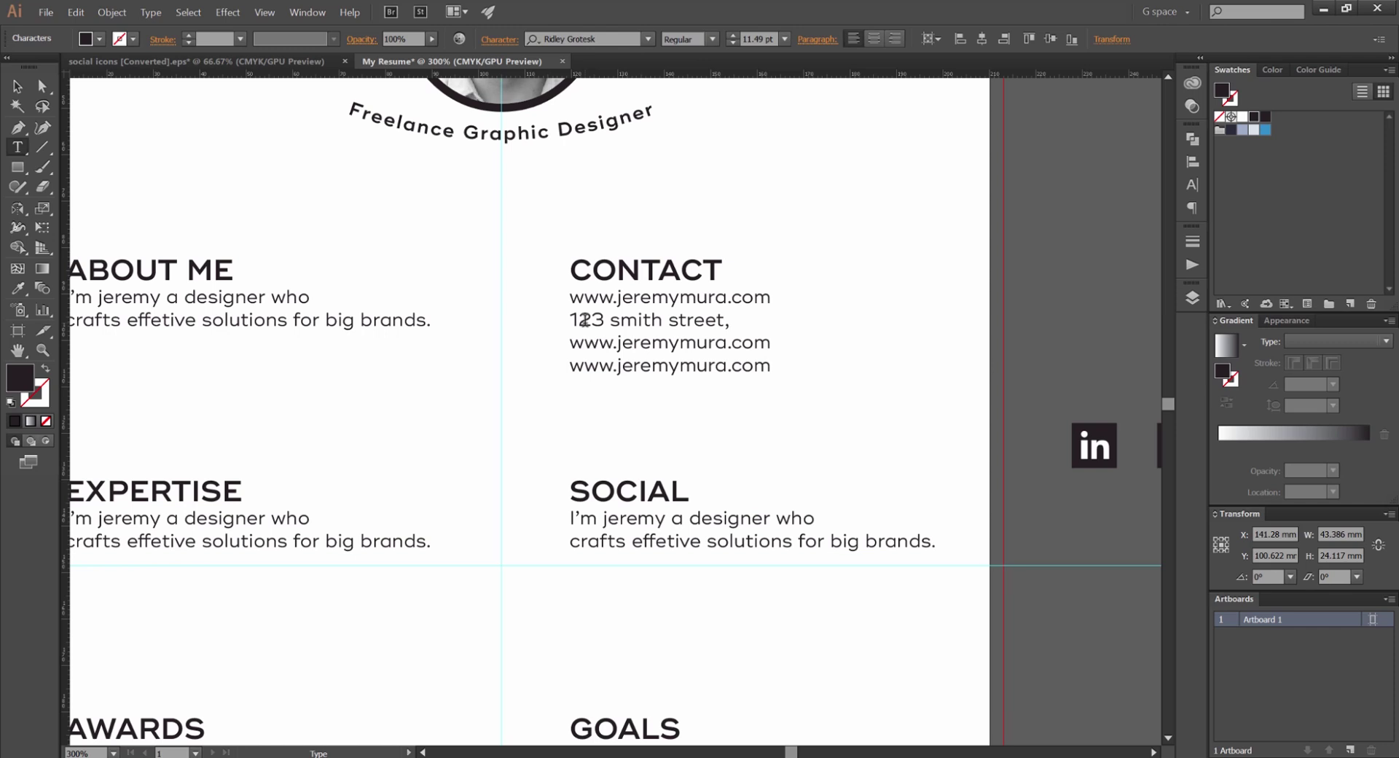
{"action": "type", "text": "orange, Sydny"}
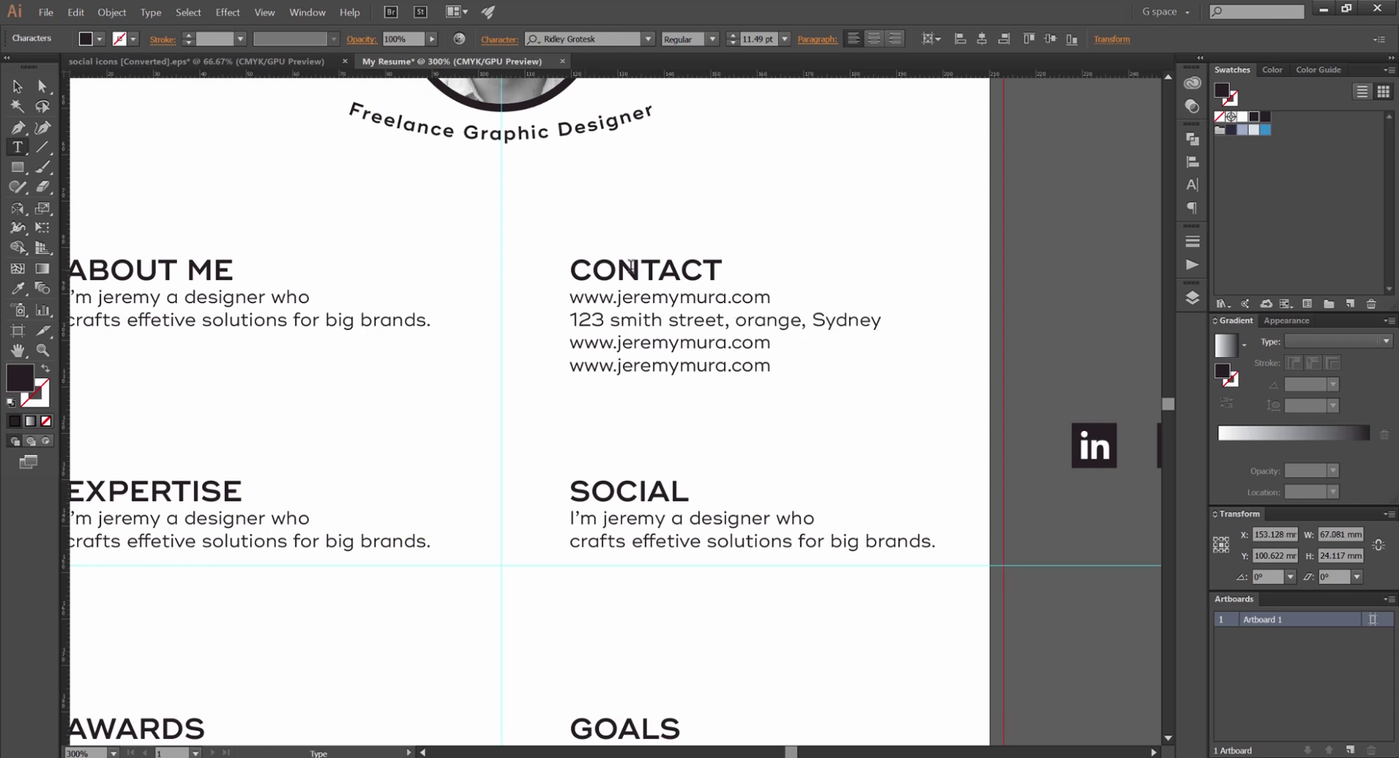
Replace the third line with the phone number
{"action": "left_click_drag", "start_coordinate": [771, 342], "coordinate": [562, 343]}
{"action": "key", "text": "BackSpace"}
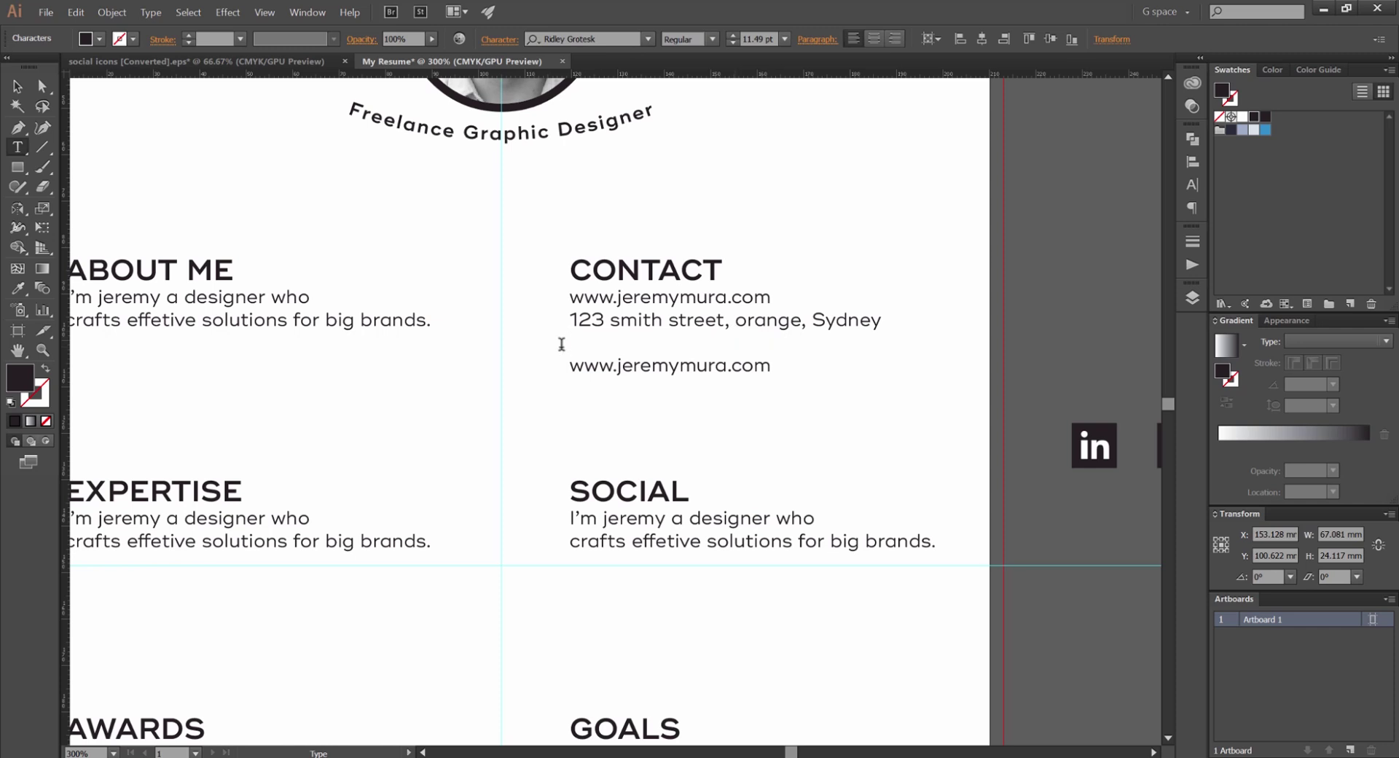
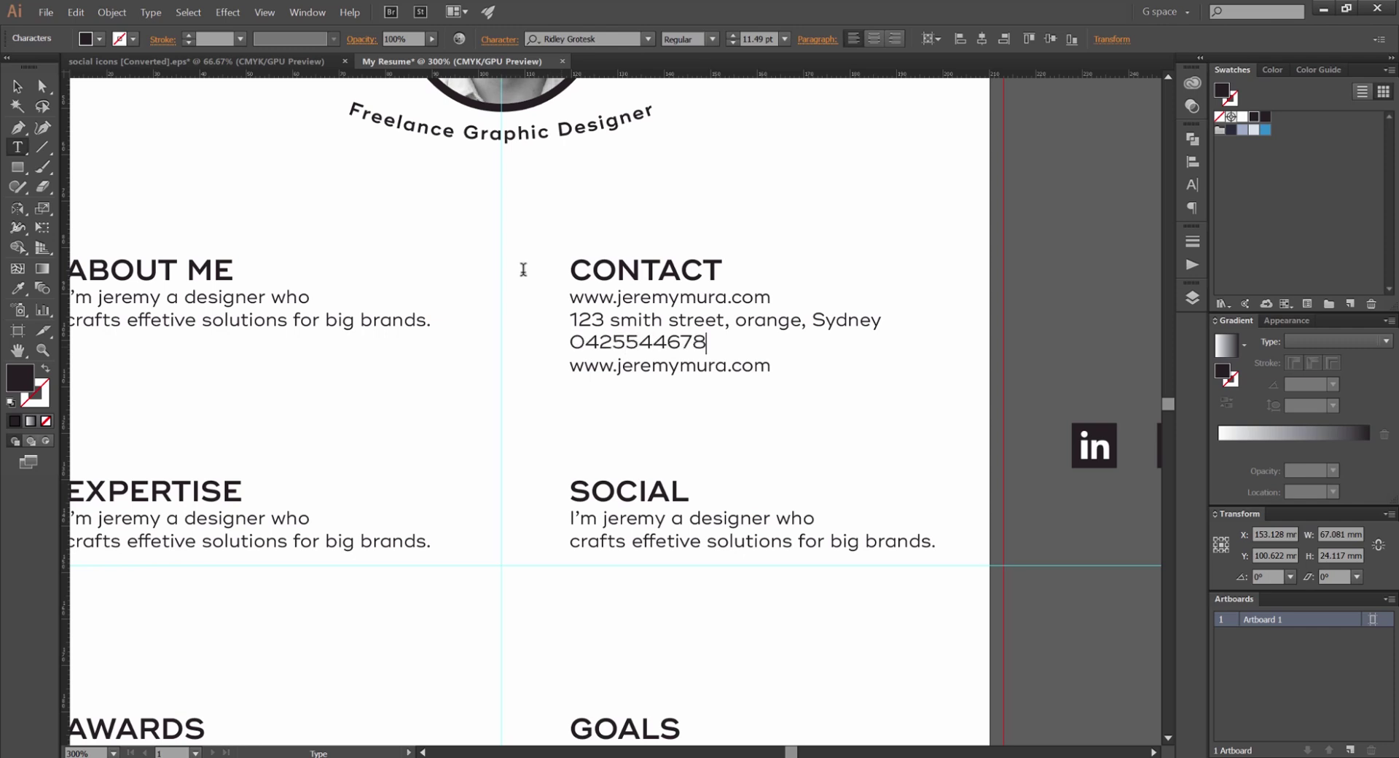
Clear the fourth line for the e-mail address and finish editing the contact text
{"action": "left_click_drag", "start_coordinate": [781, 368], "coordinate": [493, 369]}
{"action": "key", "text": "BackSpace"}
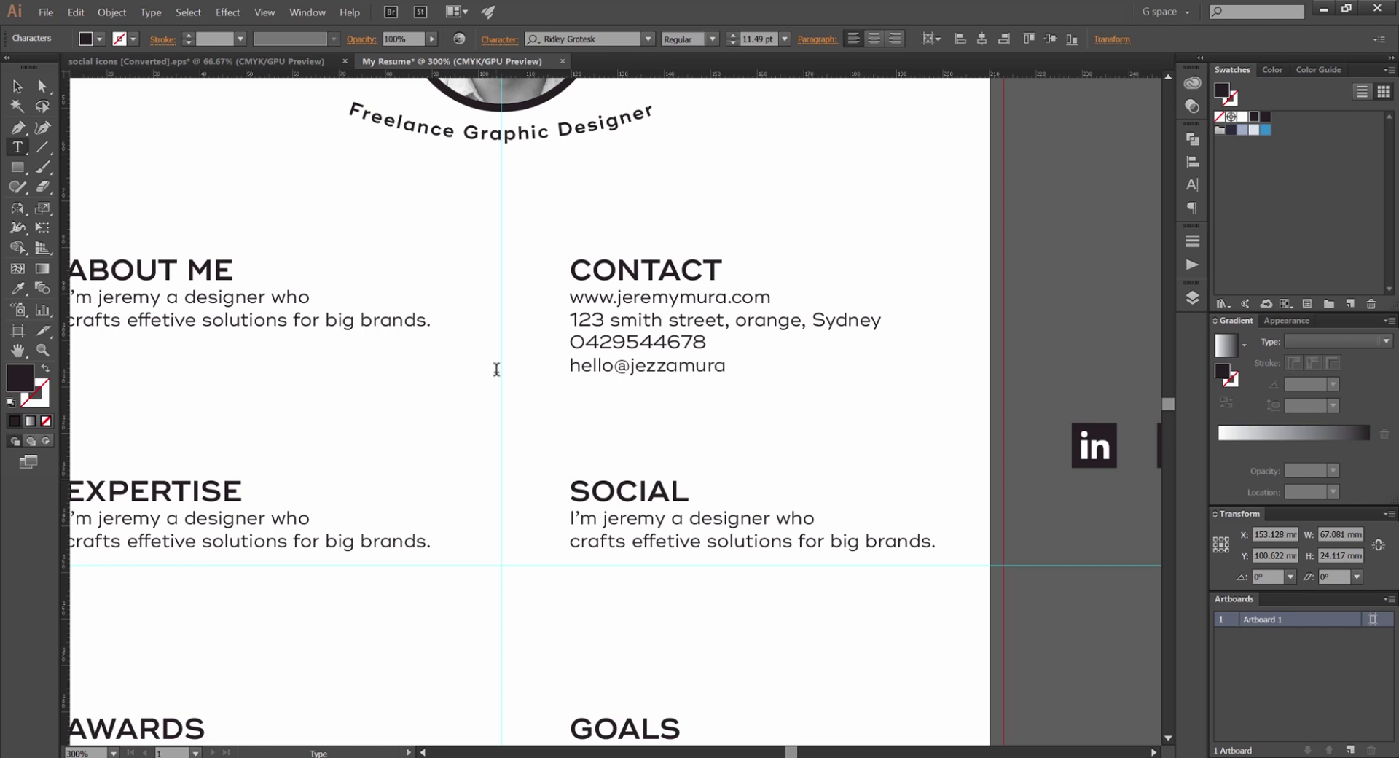
{"action": "key", "text": "Escape"}
{"action": "left_click", "coordinate": [166, 178]}
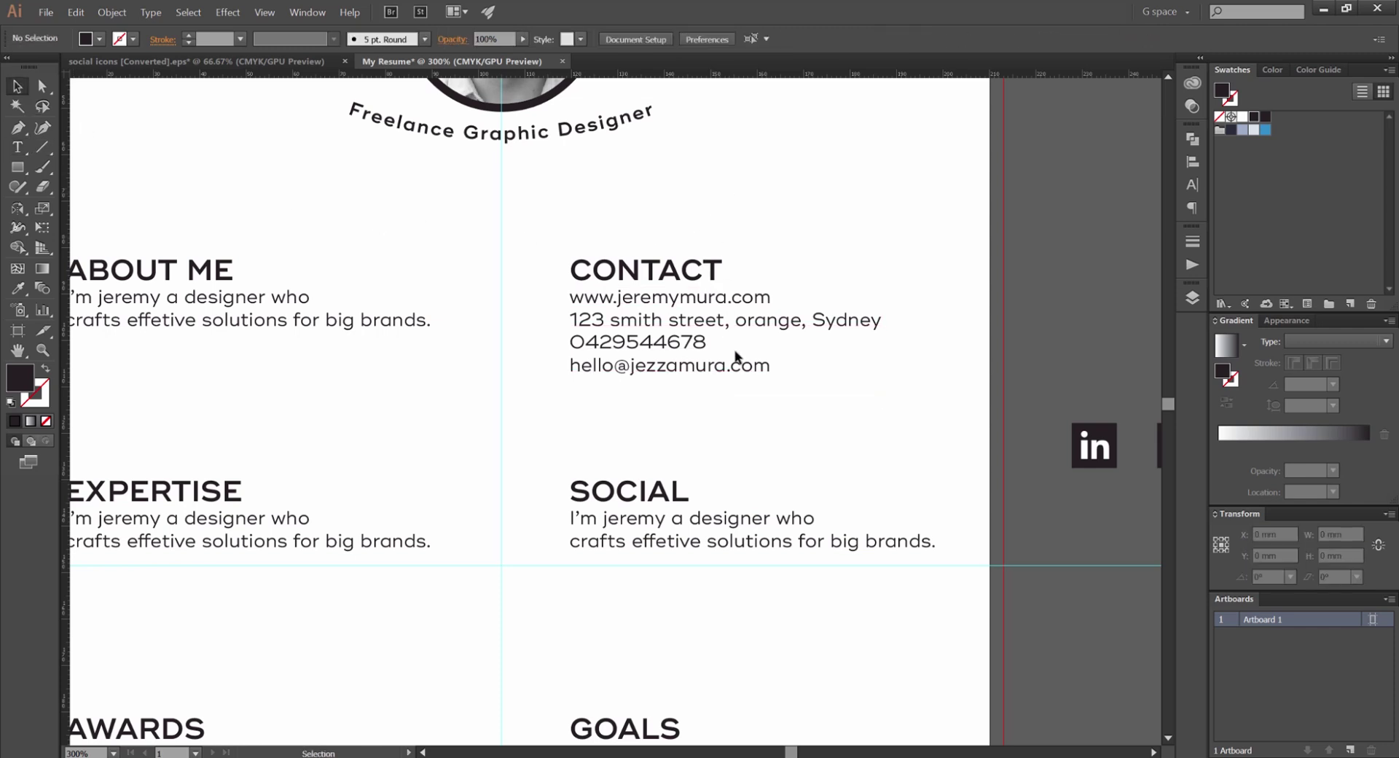
{"action": "key", "text": "h"}
{"action": "left_click_drag", "start_coordinate": [736, 358], "coordinate": [637, 207]}
Delete the SOCIAL placeholder text
{"action": "scroll", "coordinate": [623, 248], "scroll_direction": "down", "scroll_amount": 3}
{"action": "scroll", "coordinate": [624, 251], "scroll_direction": "down", "scroll_amount": 1, "text": "alt"}
{"action": "left_click", "coordinate": [637, 317]}
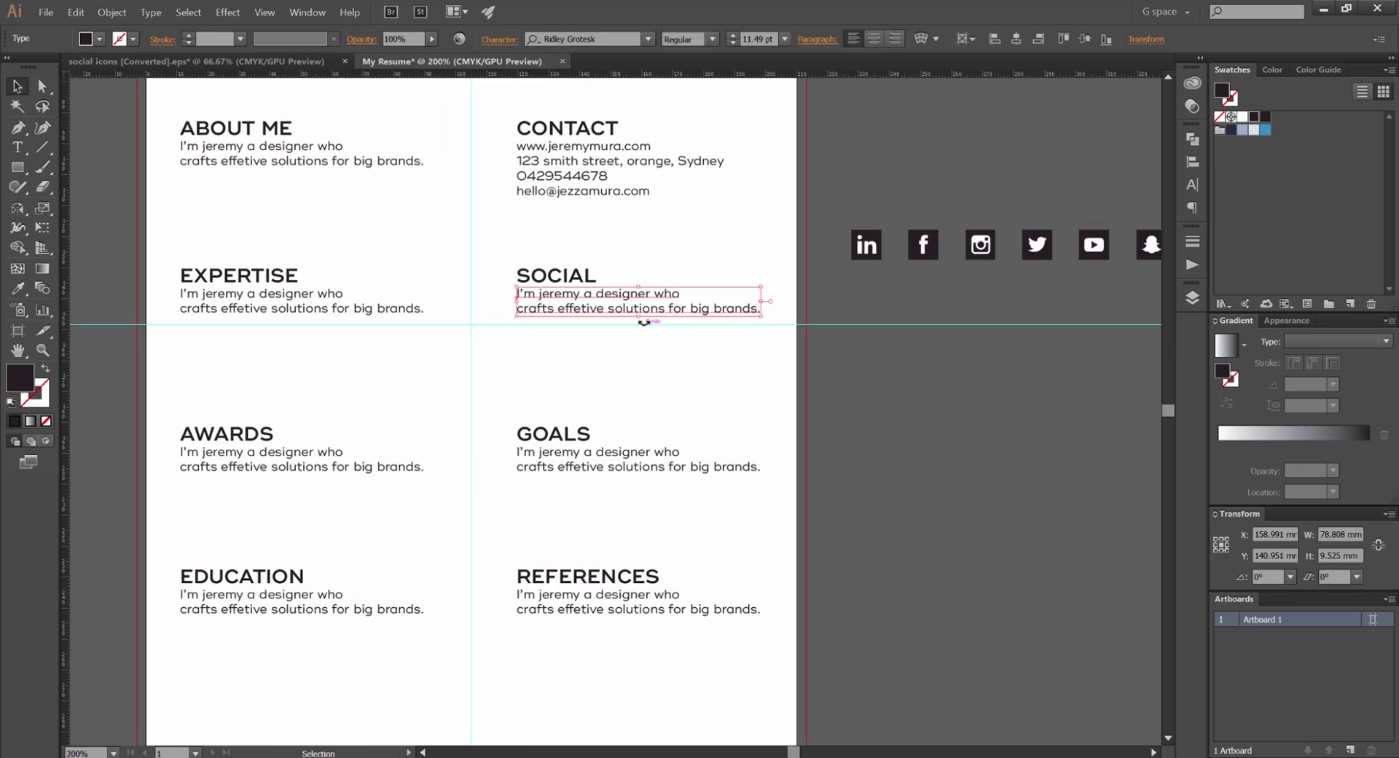
{"action": "key", "text": "Delete"}
Arrange the social icons in two rows beside SOCIAL and delete the Twitter icon
{"action": "left_click_drag", "start_coordinate": [1004, 250], "coordinate": [732, 312]}
{"action": "key", "text": "ctrl+z"}
{"action": "left_click", "coordinate": [1039, 196]}
{"action": "left_click_drag", "start_coordinate": [1039, 196], "coordinate": [578, 334]}
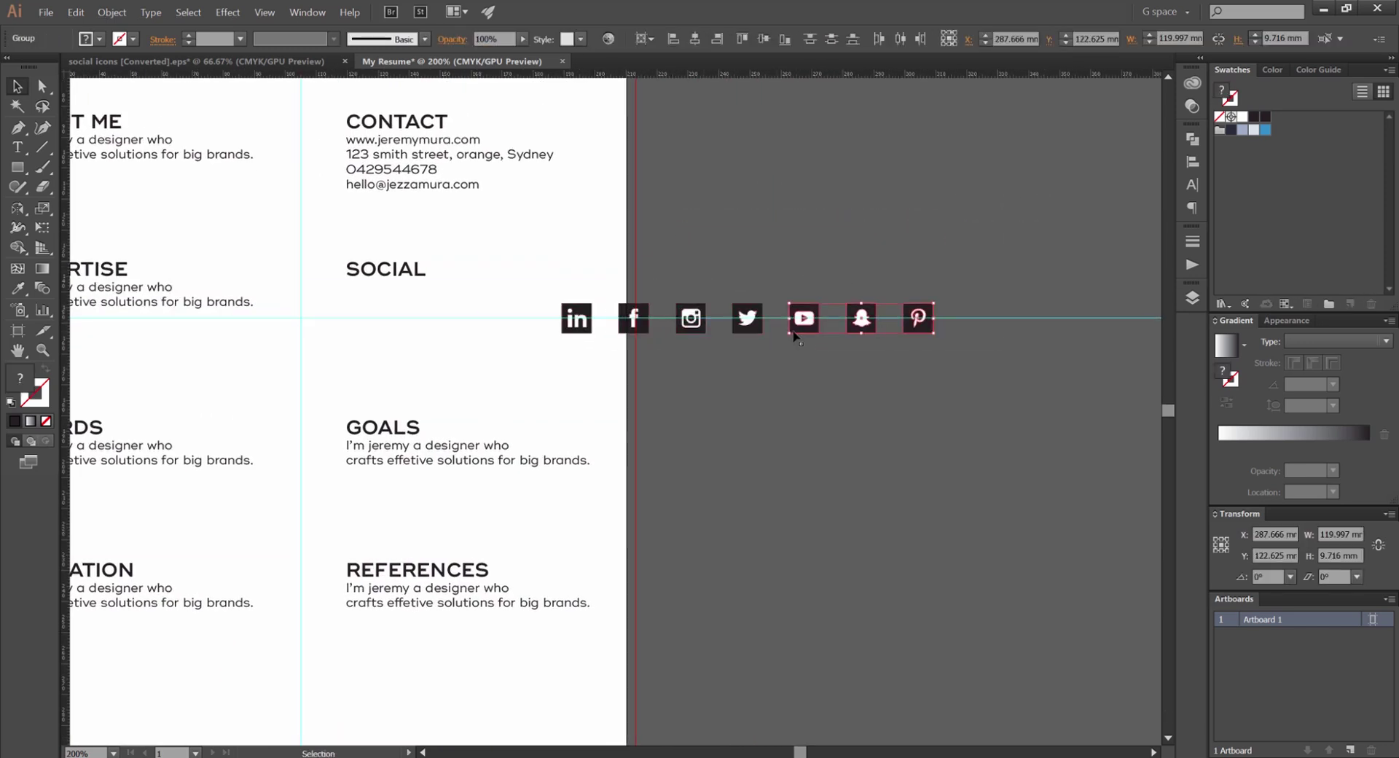
{"action": "left_click_drag", "start_coordinate": [799, 332], "coordinate": [580, 357]}
{"action": "key", "text": "ctrl+shift+a"}
{"action": "left_click_drag", "start_coordinate": [787, 296], "coordinate": [839, 283]}
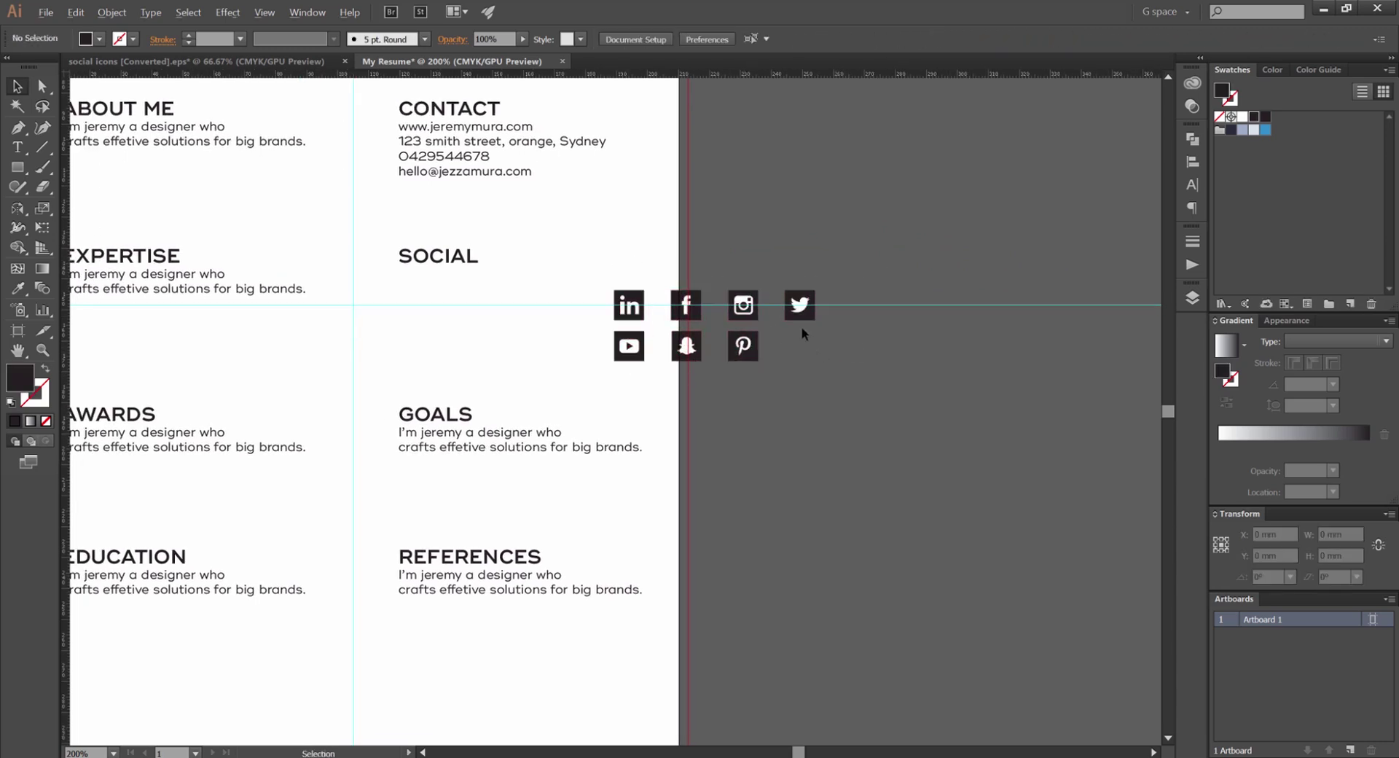
{"action": "scroll", "coordinate": [802, 342], "scroll_direction": "up", "scroll_amount": 1}
{"action": "left_click_drag", "start_coordinate": [706, 343], "coordinate": [857, 366]}
{"action": "left_click_drag", "start_coordinate": [856, 366], "coordinate": [714, 353]}
{"action": "left_click_drag", "start_coordinate": [818, 267], "coordinate": [777, 345]}
{"action": "key", "text": "Delete"}
Shrink the six icons to about 34 mm wide and move them under SOCIAL
{"action": "left_click_drag", "start_coordinate": [790, 291], "coordinate": [468, 299]}
{"action": "left_click_drag", "start_coordinate": [689, 250], "coordinate": [484, 182]}
{"action": "key", "text": "ctrl+equal"}
{"action": "left_click", "coordinate": [809, 183]}
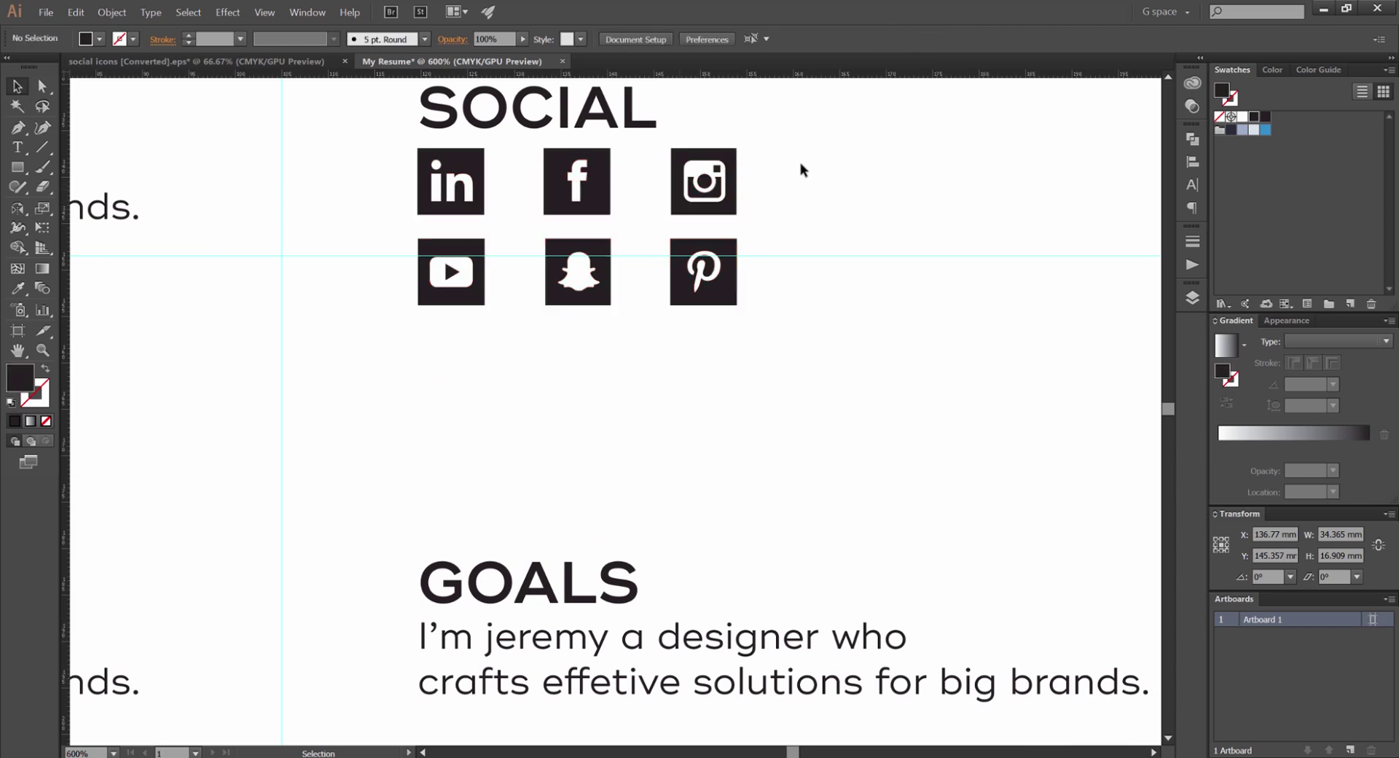
{"action": "left_click_drag", "start_coordinate": [747, 155], "coordinate": [786, 215]}
{"action": "left_click", "coordinate": [777, 241]}
{"action": "left_click_drag", "start_coordinate": [647, 231], "coordinate": [625, 251]}
Nudge the icon group down and align the bottom row under the top row
{"action": "left_click", "coordinate": [882, 219]}
{"action": "left_click", "coordinate": [626, 241]}
{"action": "left_click", "coordinate": [796, 246]}
{"action": "scroll", "coordinate": [796, 247], "scroll_direction": "down", "scroll_amount": 3}
{"action": "scroll", "coordinate": [806, 255], "scroll_direction": "up", "scroll_amount": 3}
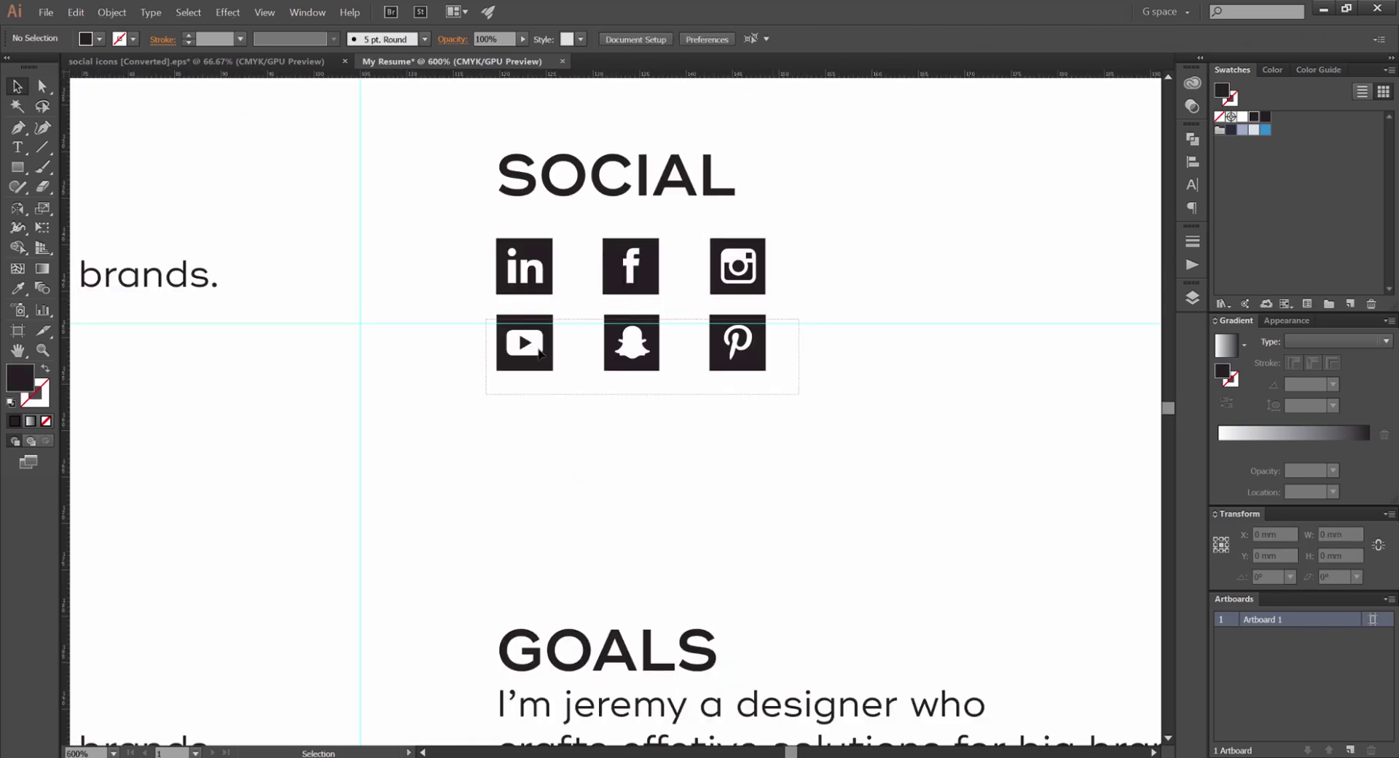
{"action": "mouse_move", "coordinate": [550, 352]}
{"action": "left_mouse_down"}
{"action": "mouse_move", "coordinate": [539, 362]}
{"action": "mouse_move", "coordinate": [554, 373]}
{"action": "left_mouse_up"}
{"action": "left_click", "coordinate": [891, 321]}
{"action": "scroll", "coordinate": [891, 321], "scroll_direction": "down", "scroll_amount": 3}
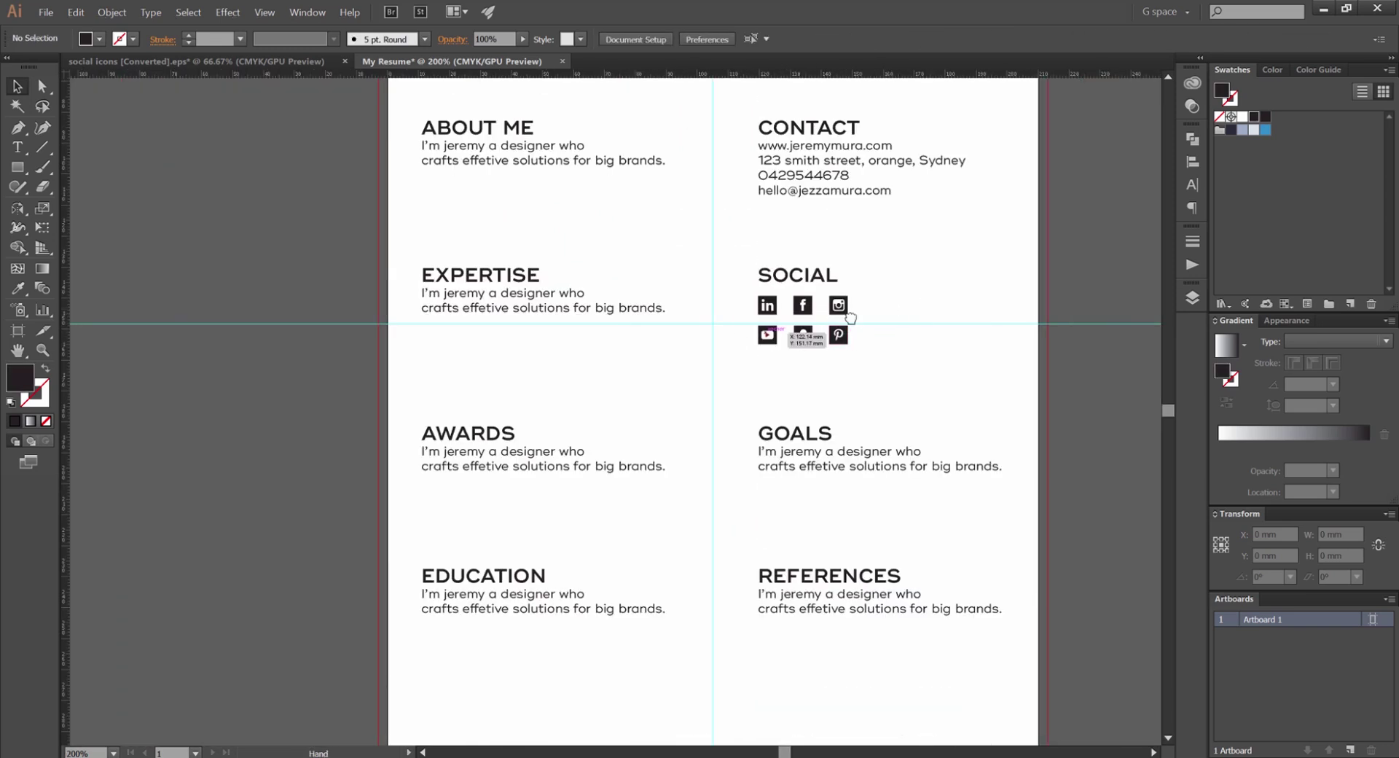
{"action": "scroll", "coordinate": [802, 341], "scroll_direction": "up", "scroll_amount": 1}
{"action": "left_click", "coordinate": [663, 357]}
{"action": "scroll", "coordinate": [656, 350], "scroll_direction": "up", "scroll_amount": 1}
{"action": "left_click", "coordinate": [860, 304]}
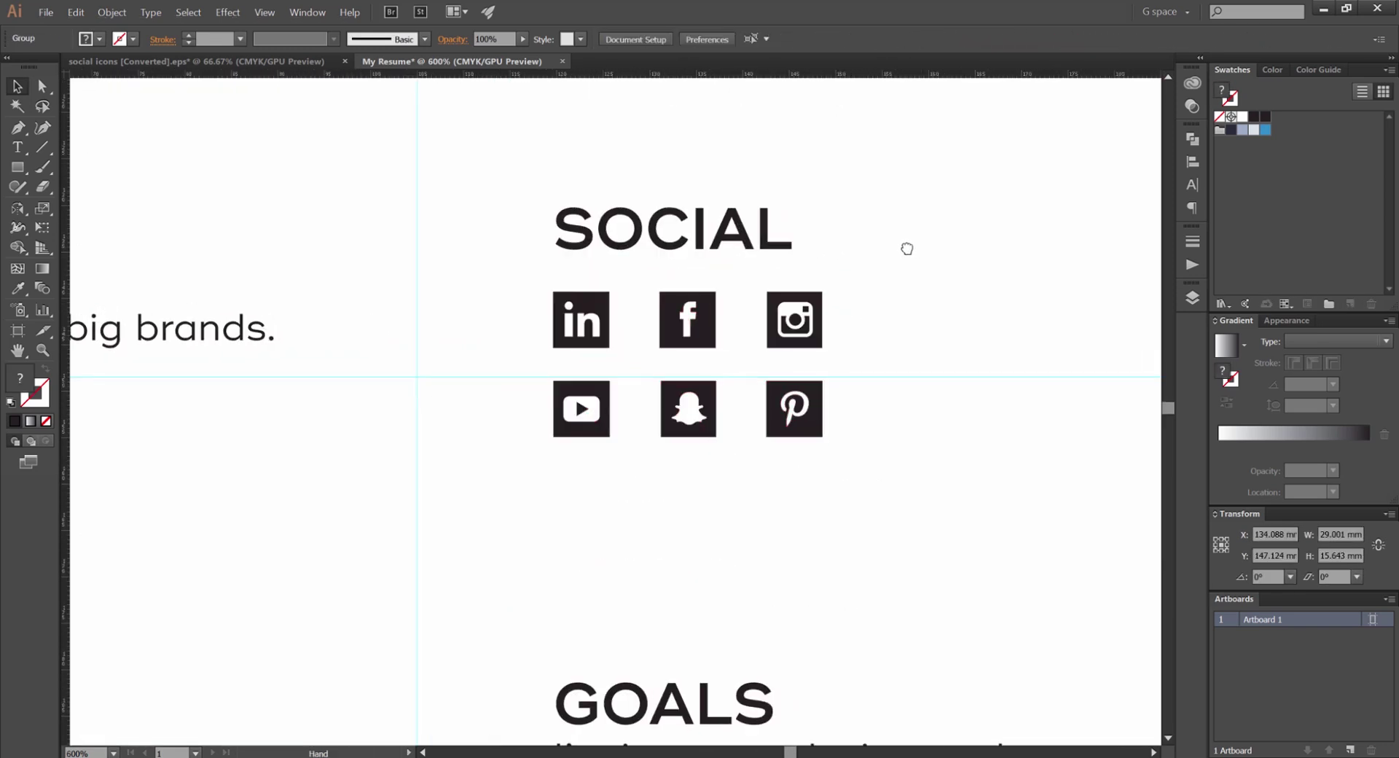
{"action": "left_click_drag", "start_coordinate": [906, 247], "coordinate": [813, 232]}
{"action": "scroll", "coordinate": [789, 230], "scroll_direction": "down", "scroll_amount": 1}
Recolour all six social icons with the blue swatch
{"action": "left_click_drag", "start_coordinate": [758, 281], "coordinate": [502, 374]}
{"action": "scroll", "coordinate": [720, 277], "scroll_direction": "up", "scroll_amount": 1}
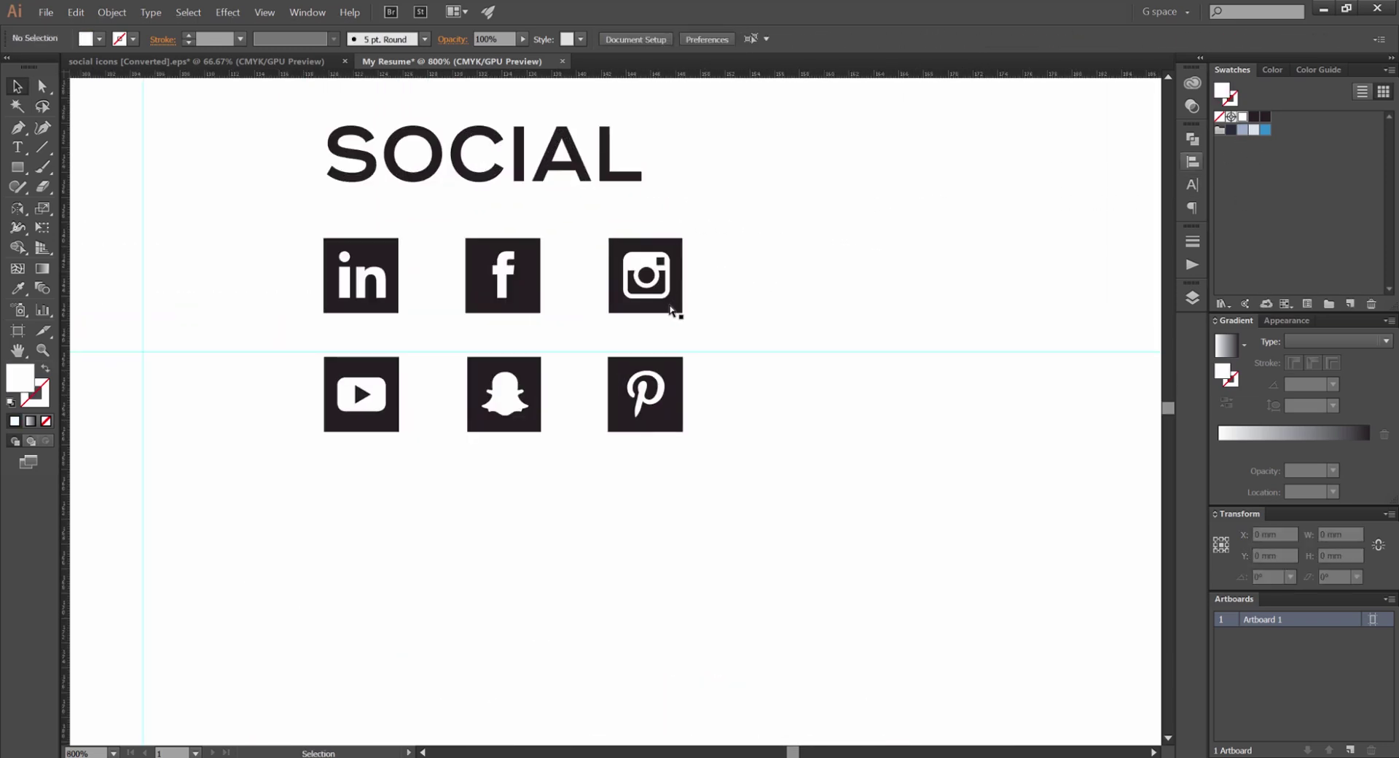
{"action": "key", "text": "a"}
{"action": "left_click", "coordinate": [378, 315], "text": "shift"}
{"action": "left_click", "coordinate": [390, 374], "text": "shift"}
{"action": "left_click", "coordinate": [1247, 130]}
{"action": "left_click", "coordinate": [1266, 130]}
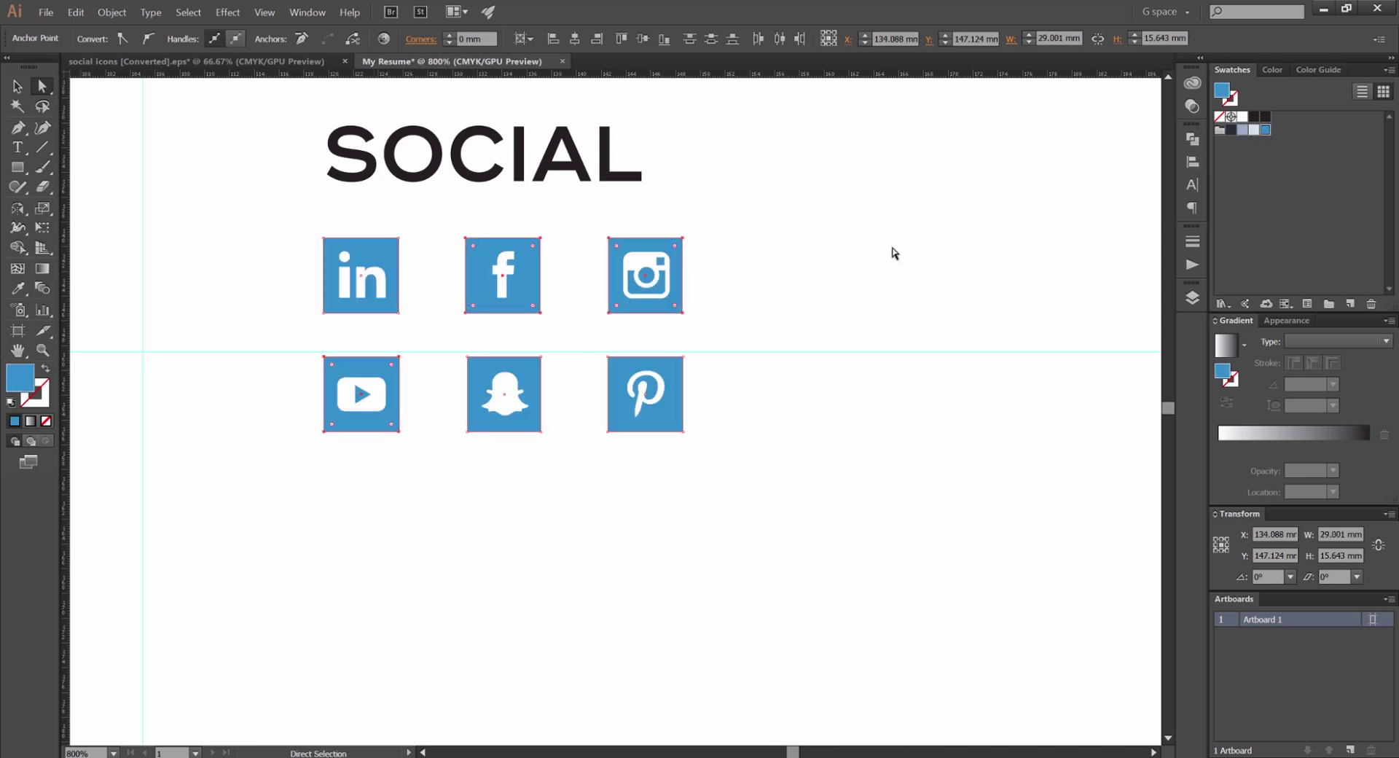
{"action": "scroll", "coordinate": [821, 269], "scroll_direction": "down", "scroll_amount": 5}
{"action": "left_click", "coordinate": [822, 269]}
{"action": "left_click_drag", "start_coordinate": [875, 212], "coordinate": [754, 284]}
{"action": "key", "text": "v"}
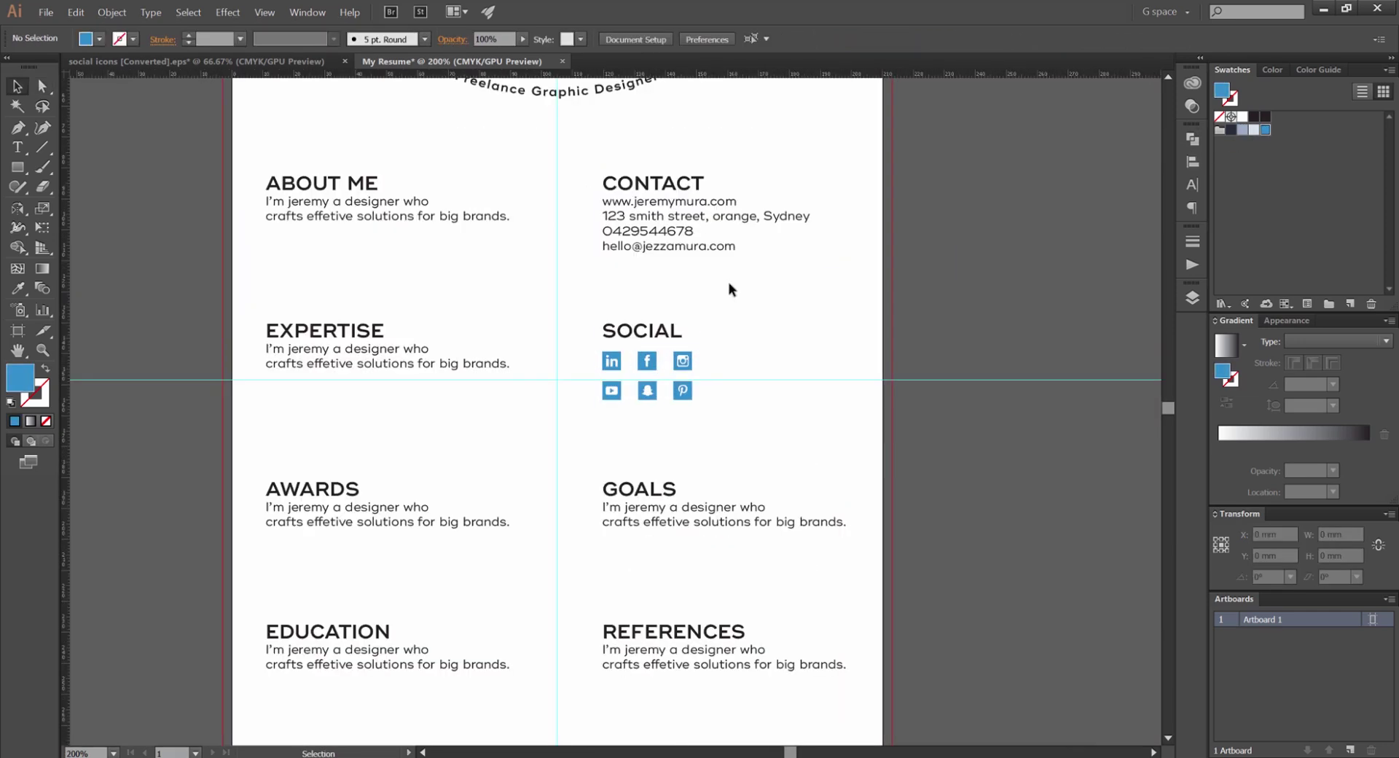
{"action": "scroll", "coordinate": [740, 290], "scroll_direction": "up", "scroll_amount": 1}
{"action": "scroll", "coordinate": [678, 292], "scroll_direction": "down", "scroll_amount": 5}
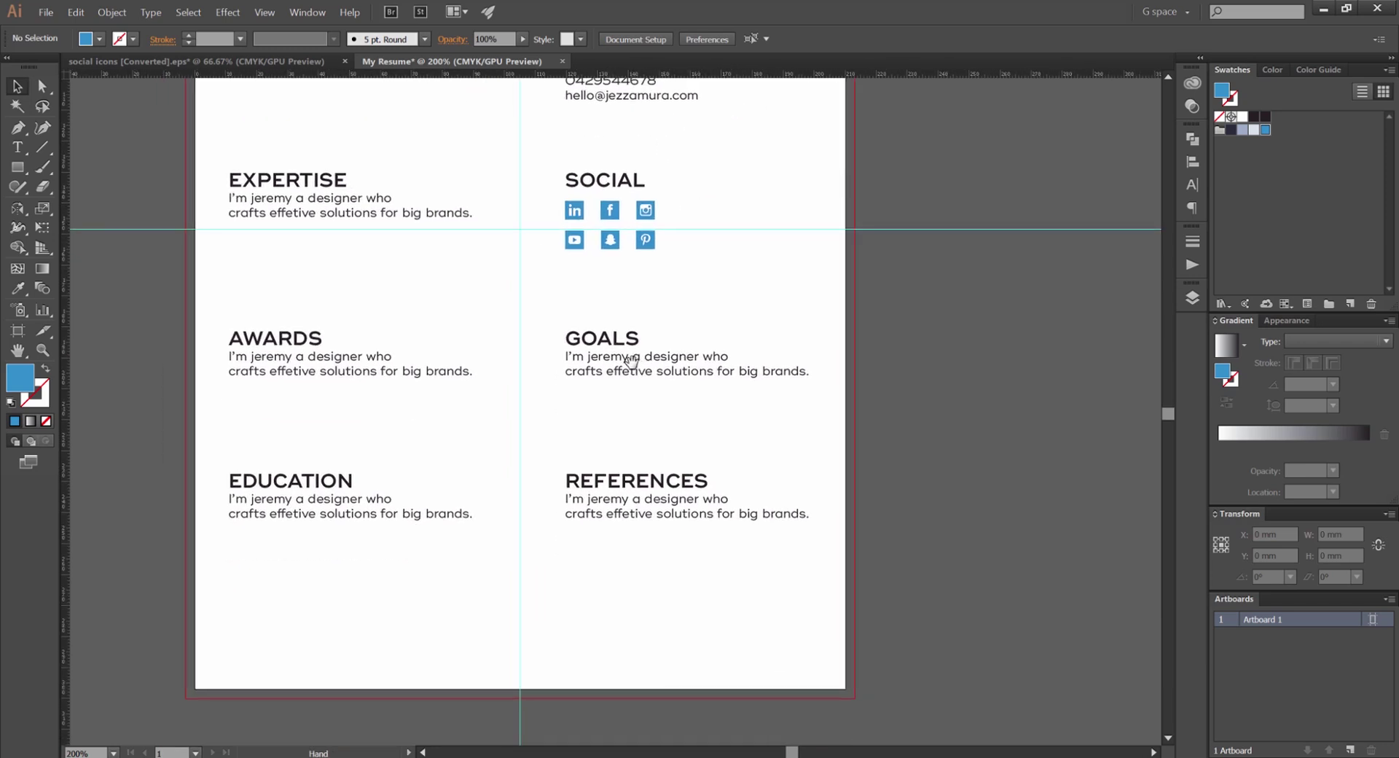
Replace the GOALS body text with 'Be a senior designer'
{"action": "double_click", "coordinate": [609, 371]}
{"action": "key", "text": "ctrl+a"}
{"action": "type", "text": "1"}
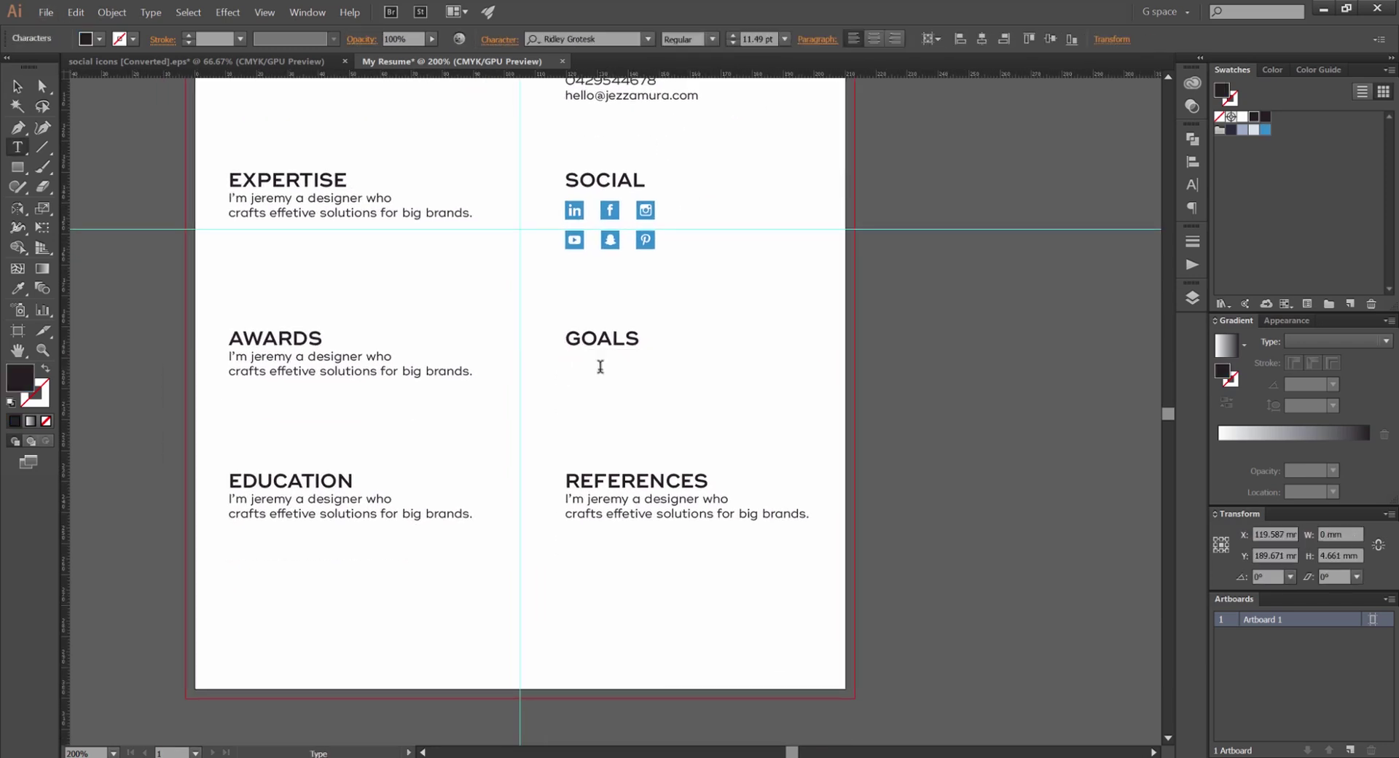
{"action": "scroll", "coordinate": [576, 366], "scroll_direction": "up", "scroll_amount": 2}
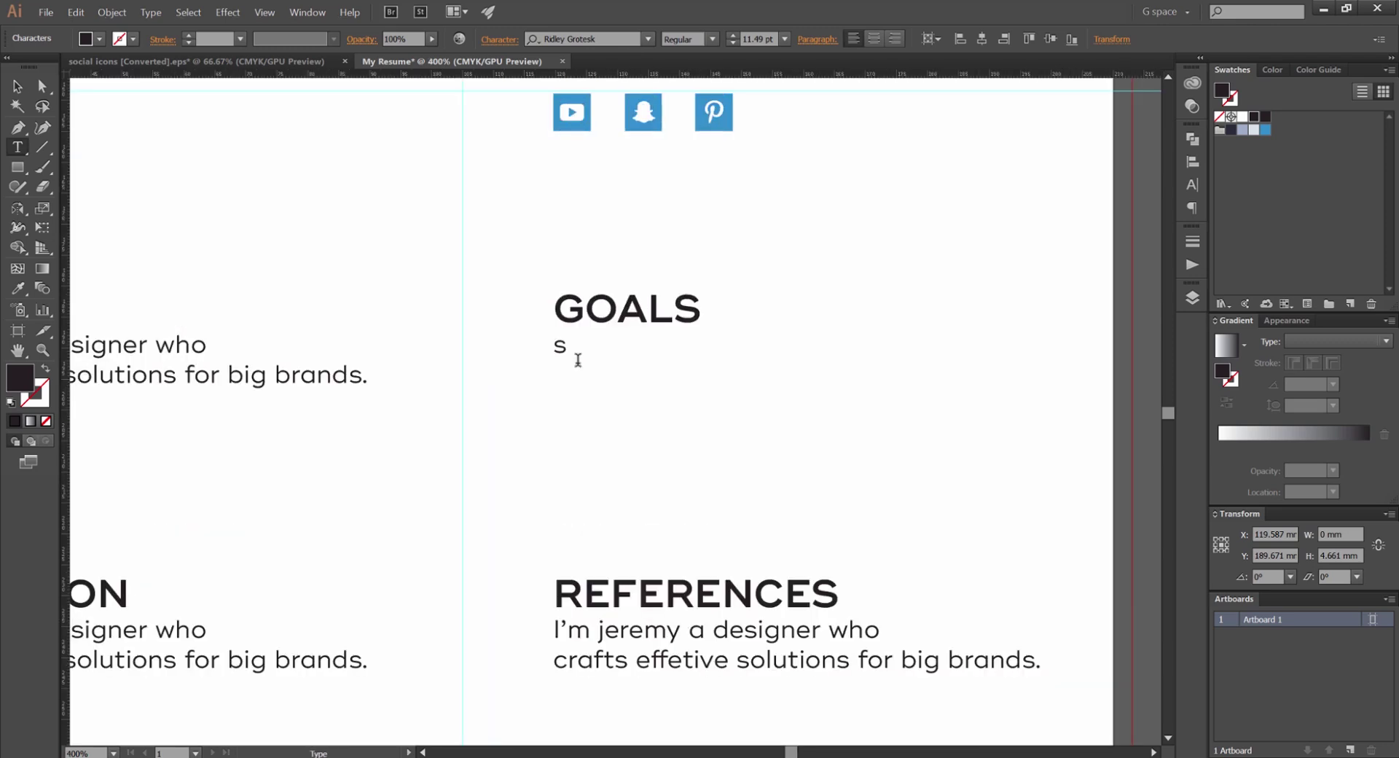
{"action": "key", "text": "BackSpace"}
{"action": "type", "text": "Be a senior design"}
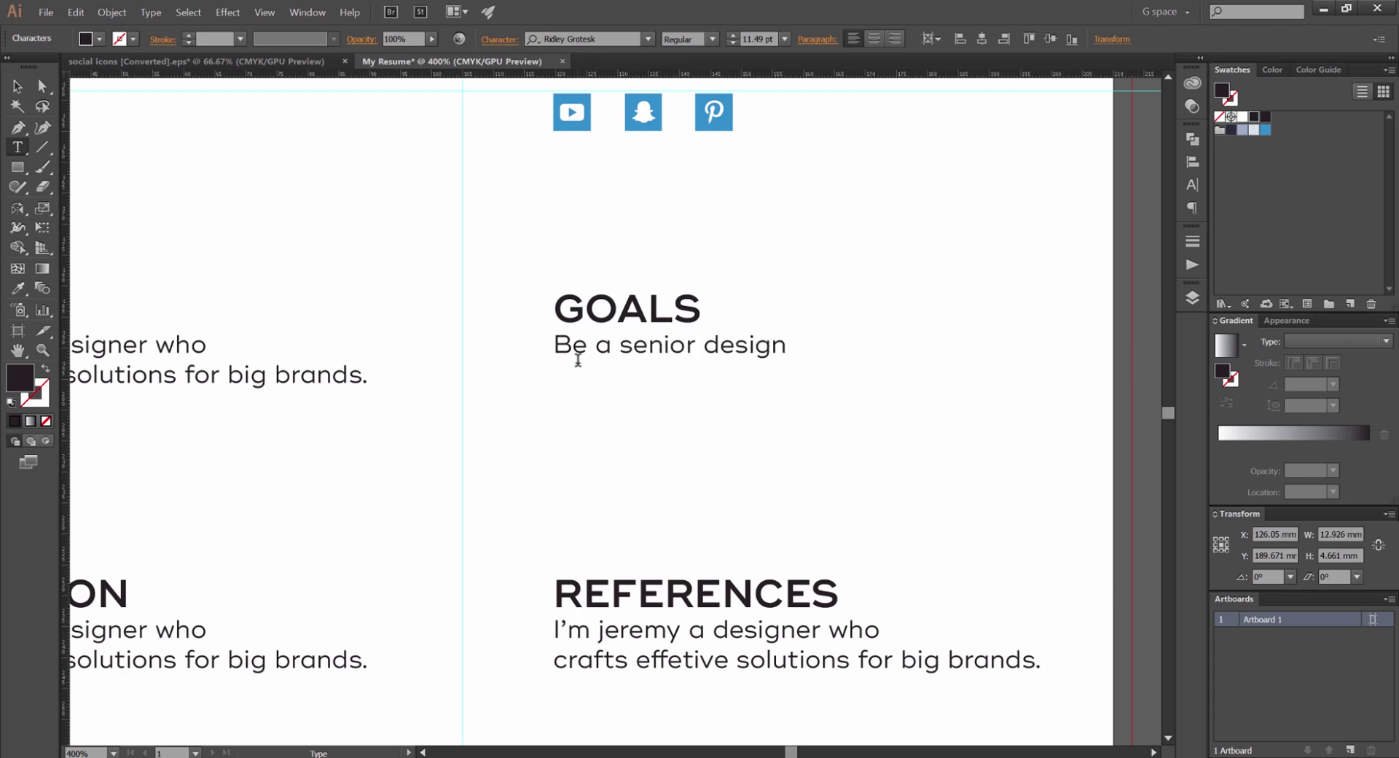
Copy the goal line below and retype it as 'Work on cool projects'
{"action": "left_click", "coordinate": [16, 86]}
{"action": "left_click", "coordinate": [384, 178]}
{"action": "scroll", "coordinate": [384, 178], "scroll_direction": "right", "scroll_amount": 3}
{"action": "scroll", "coordinate": [384, 178], "scroll_direction": "down", "scroll_amount": 1}
{"action": "left_click_drag", "start_coordinate": [614, 321], "coordinate": [641, 356]}
{"action": "double_click", "coordinate": [642, 357]}
{"action": "key", "text": "ctrl+a"}
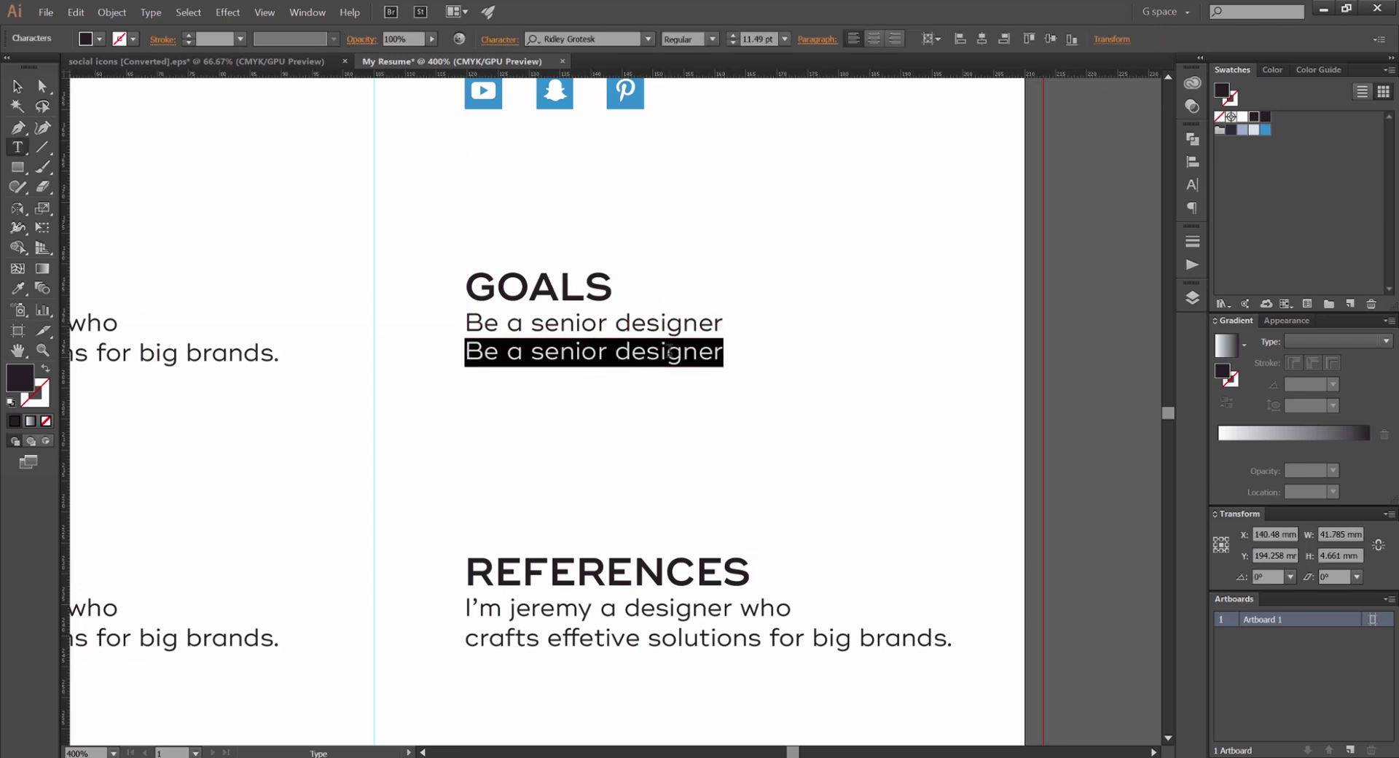
{"action": "type", "text": "R"}
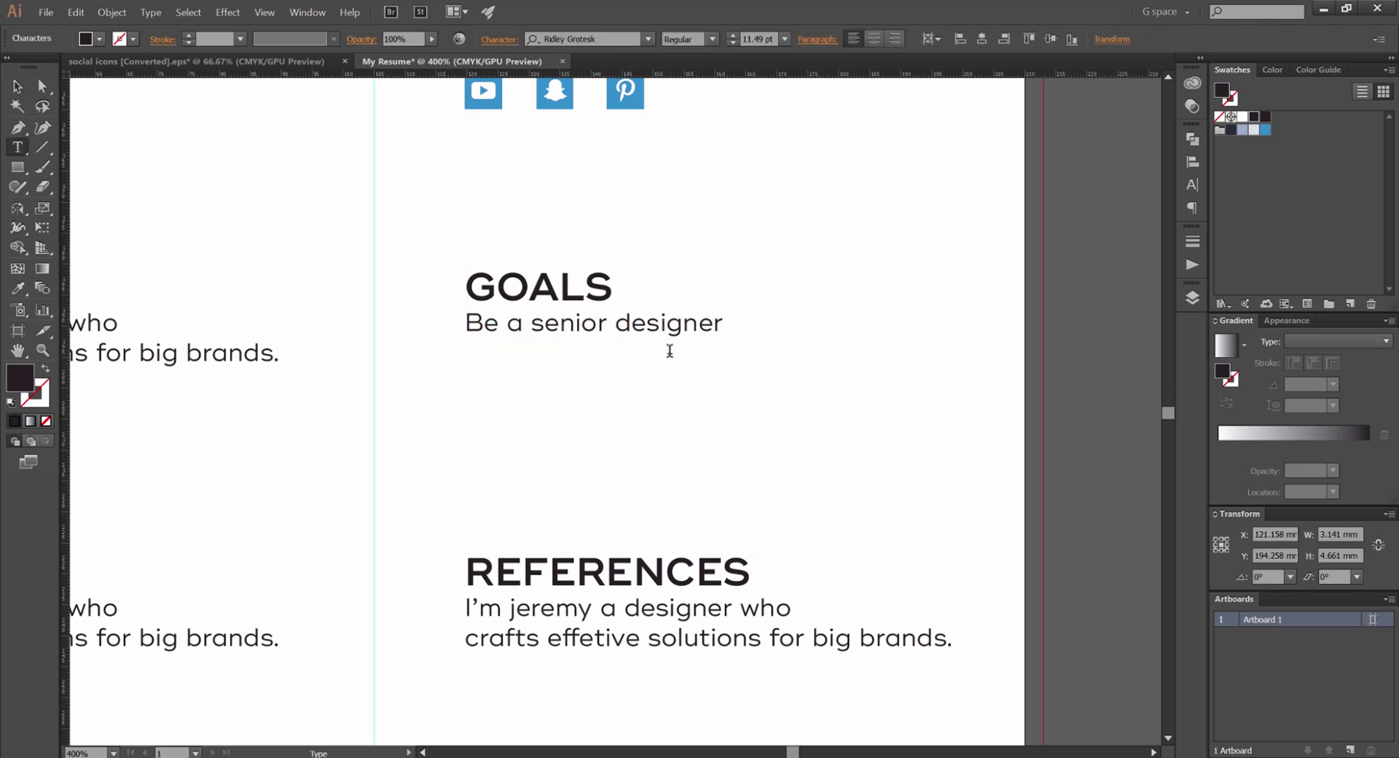
{"action": "type", "text": "Work on coolp"}
{"action": "key", "text": "BackSpace"}
{"action": "type", "text": "projec"}
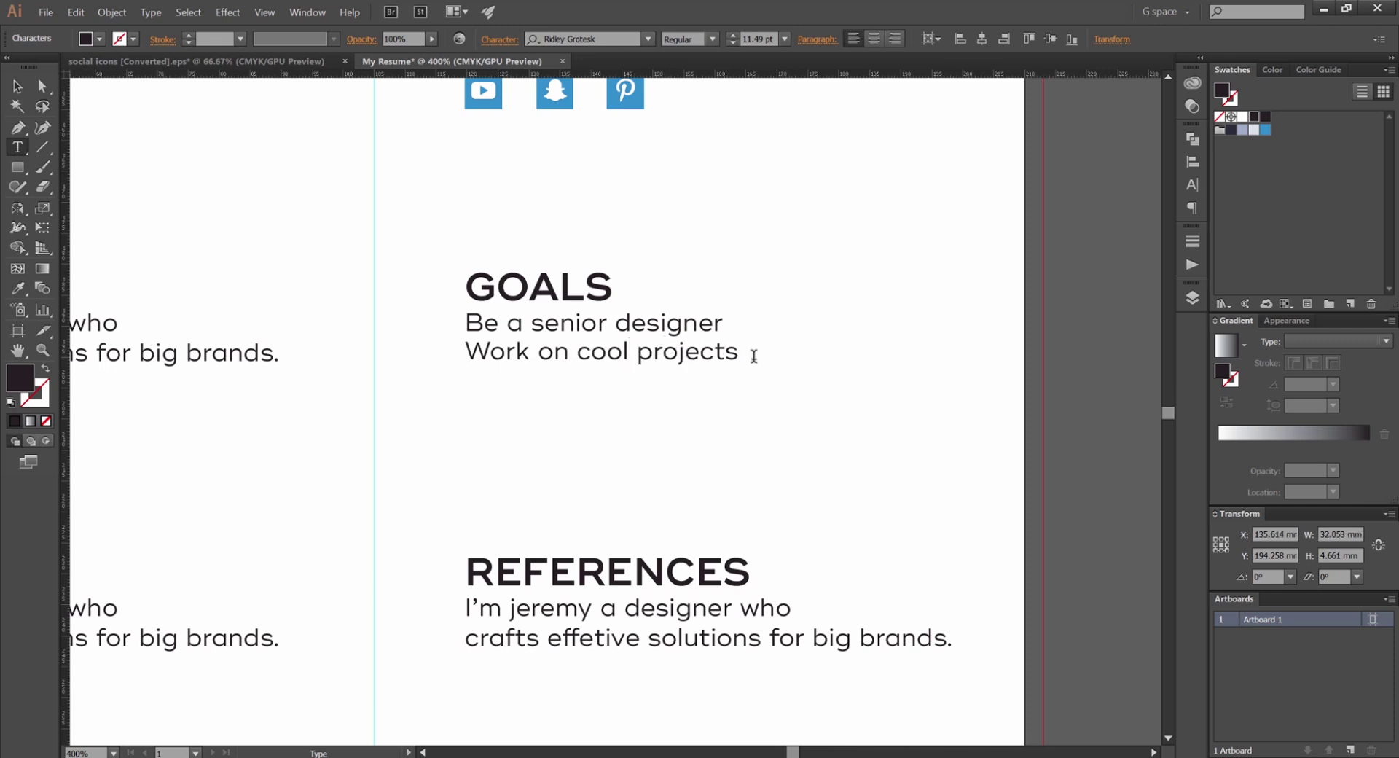
{"action": "type", "text": "ts"}
Add a third goal line reading 'Create a ios game'
{"action": "mouse_move", "coordinate": [722, 357]}
{"action": "left_mouse_down"}
{"action": "mouse_move", "coordinate": [554, 358]}
{"action": "mouse_move", "coordinate": [733, 360]}
{"action": "left_mouse_up"}
{"action": "type", "text": "Craete"}
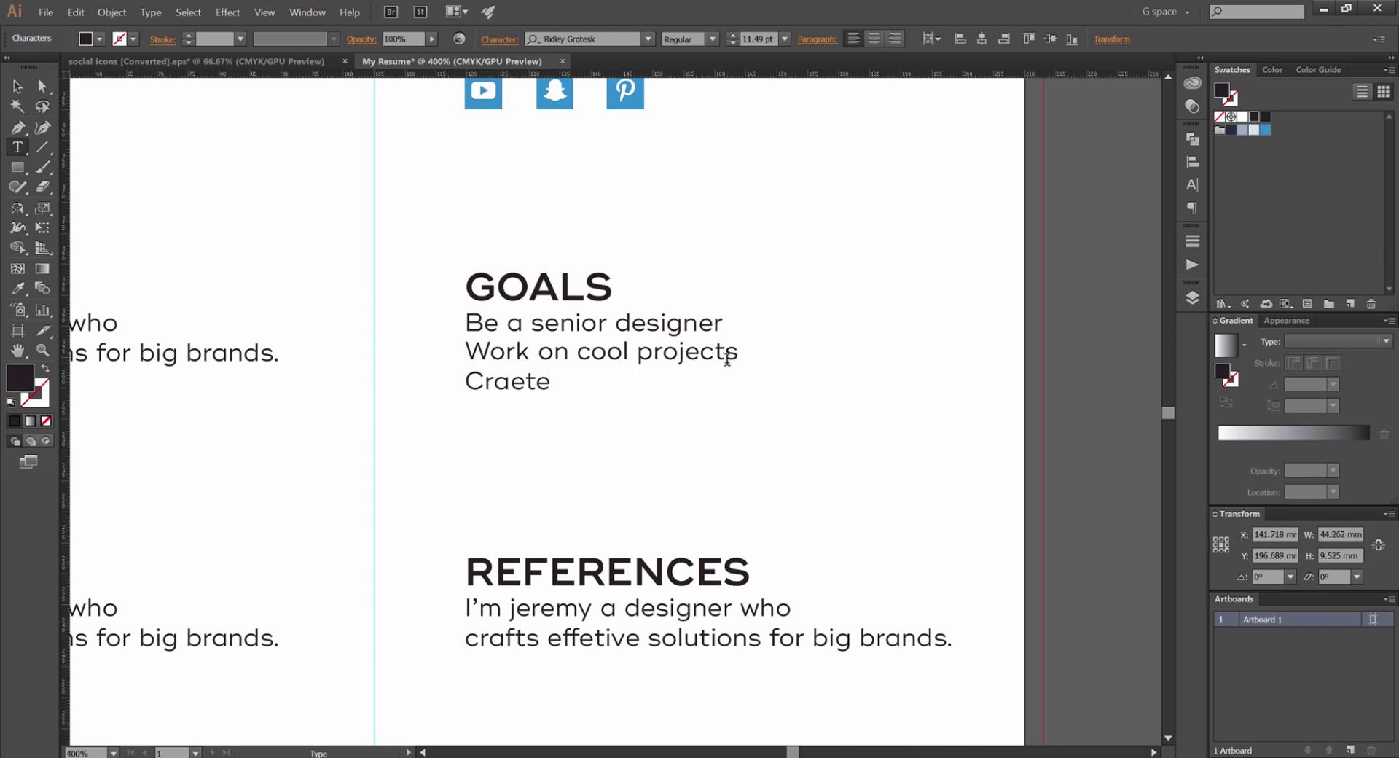
{"action": "type", "text": "ate a ga"}
{"action": "key", "text": "BackSpace"}
{"action": "key", "text": "BackSpace"}
{"action": "type", "text": "ios game"}
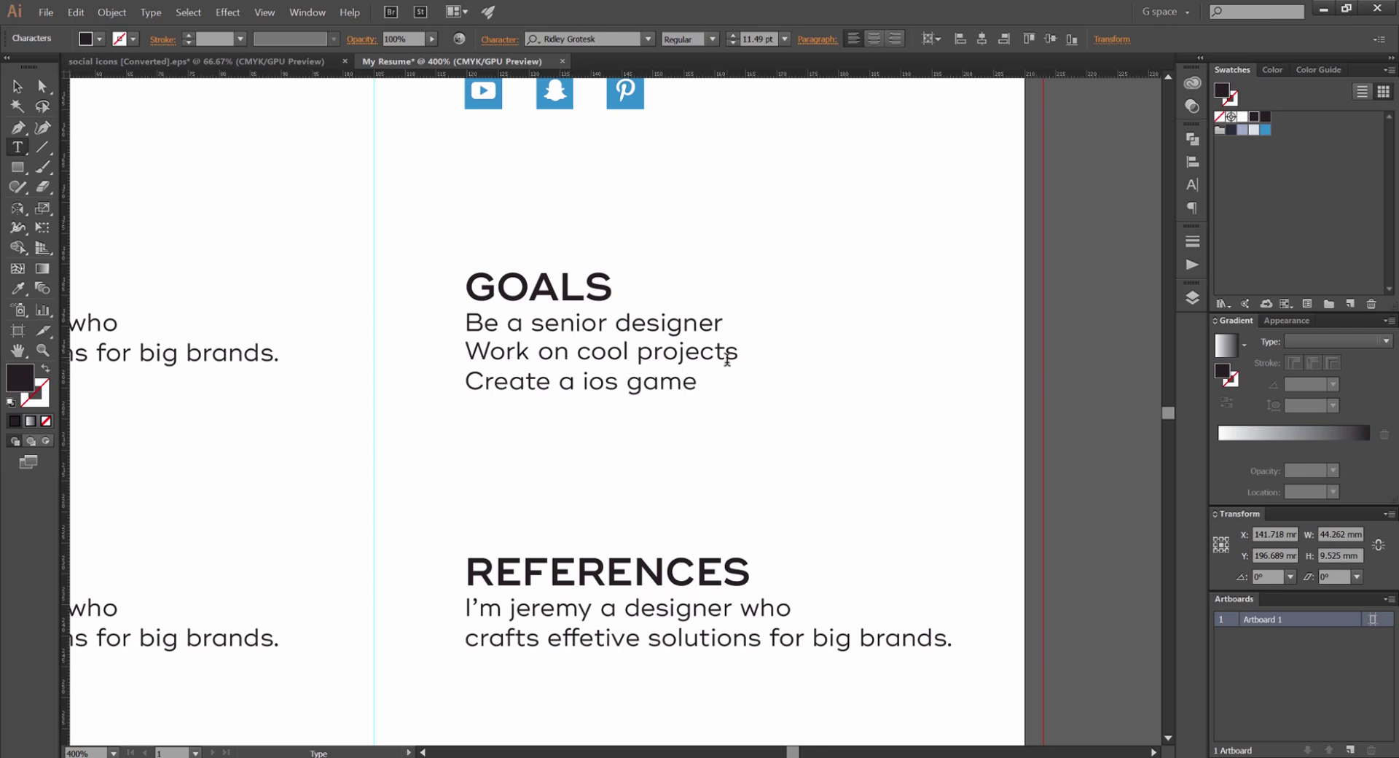
{"action": "left_click", "coordinate": [312, 192], "text": "ctrl"}
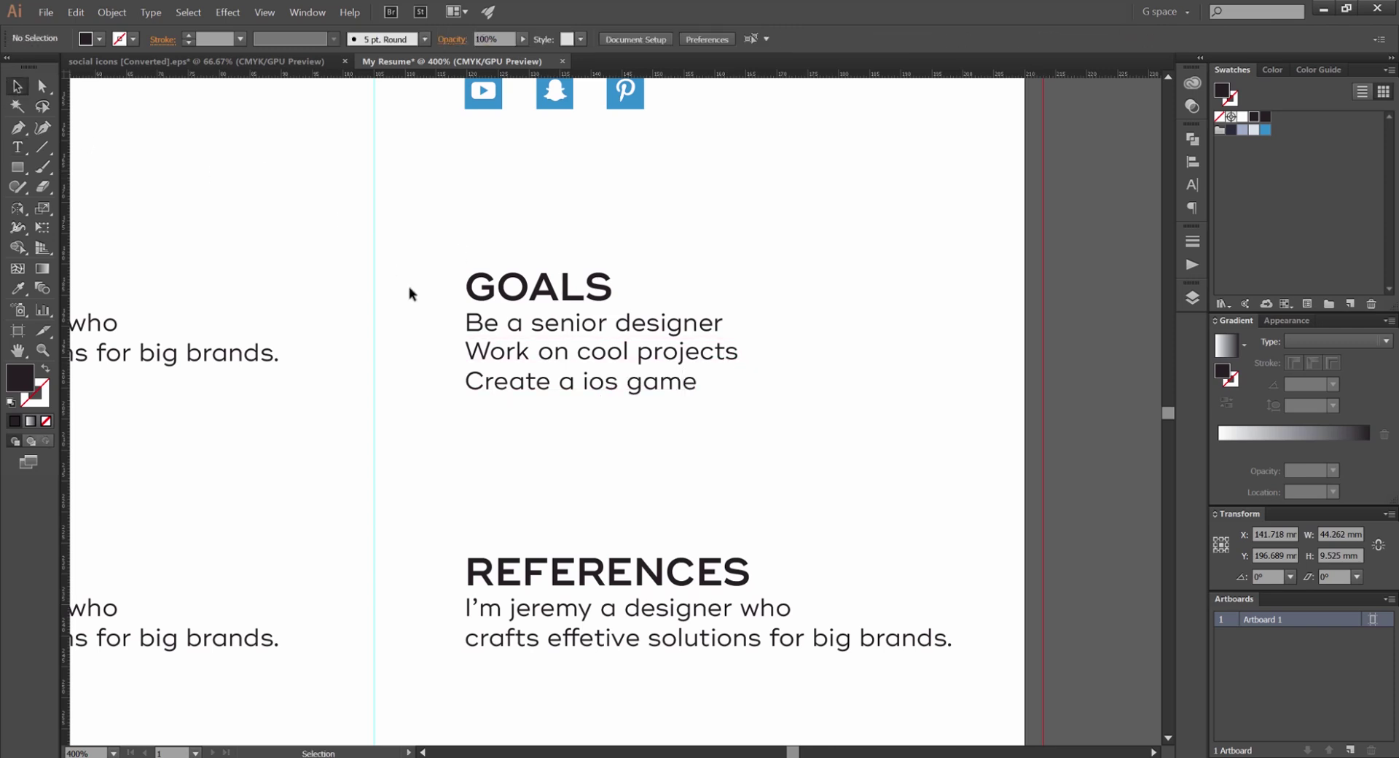
{"action": "left_click", "coordinate": [573, 378]}
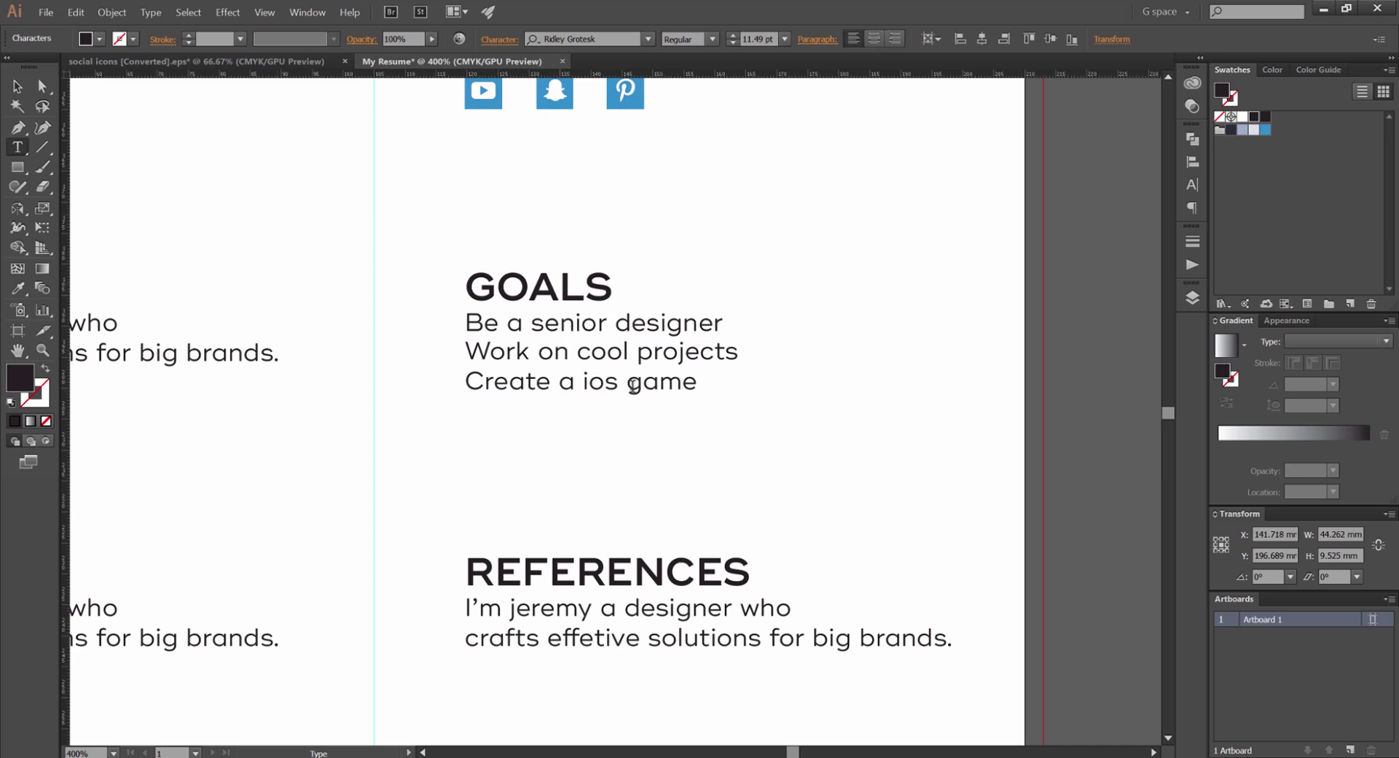
{"action": "double_click", "coordinate": [594, 384]}
{"action": "left_click", "coordinate": [621, 384]}
Add 'n' to the third goal line, then undo that change
{"action": "key", "text": "Escape"}
{"action": "left_click", "coordinate": [277, 179]}
{"action": "scroll", "coordinate": [277, 179], "scroll_direction": "down", "scroll_amount": 2}
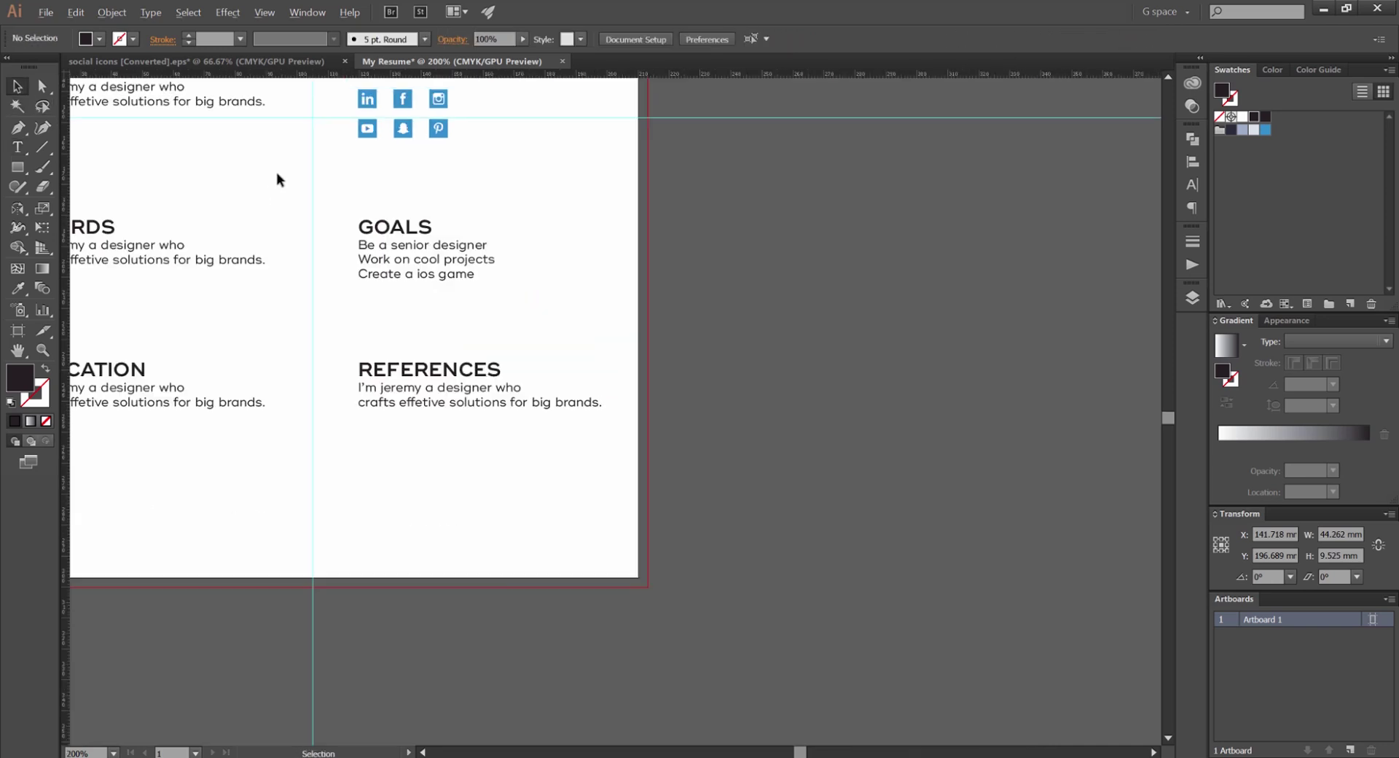
{"action": "scroll", "coordinate": [777, 290], "scroll_direction": "left", "scroll_amount": 4}
{"action": "scroll", "coordinate": [778, 290], "scroll_direction": "up", "scroll_amount": 1}
{"action": "scroll", "coordinate": [797, 368], "scroll_direction": "up", "scroll_amount": 1}
{"action": "scroll", "coordinate": [797, 368], "scroll_direction": "right", "scroll_amount": 1}
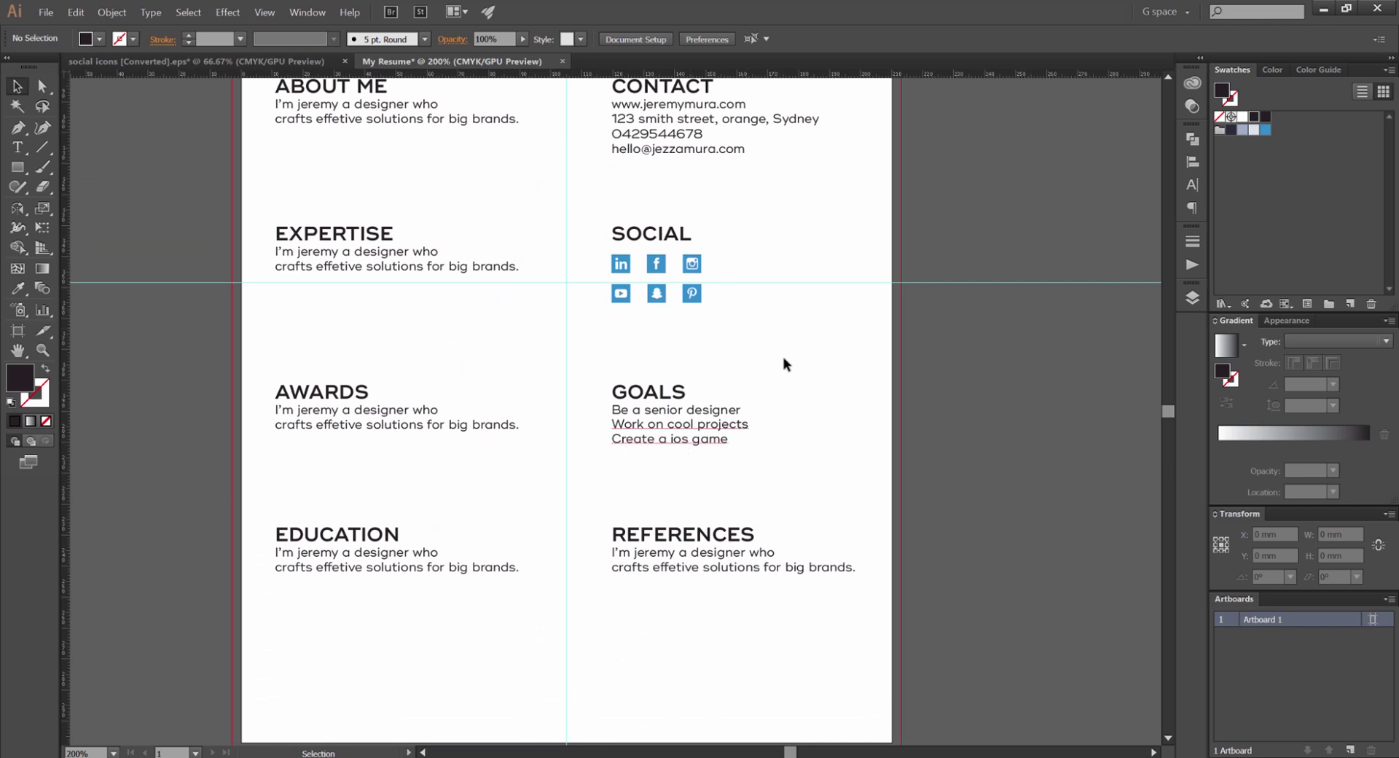
{"action": "scroll", "coordinate": [752, 413], "scroll_direction": "up", "scroll_amount": 1}
{"action": "double_click", "coordinate": [665, 452]}
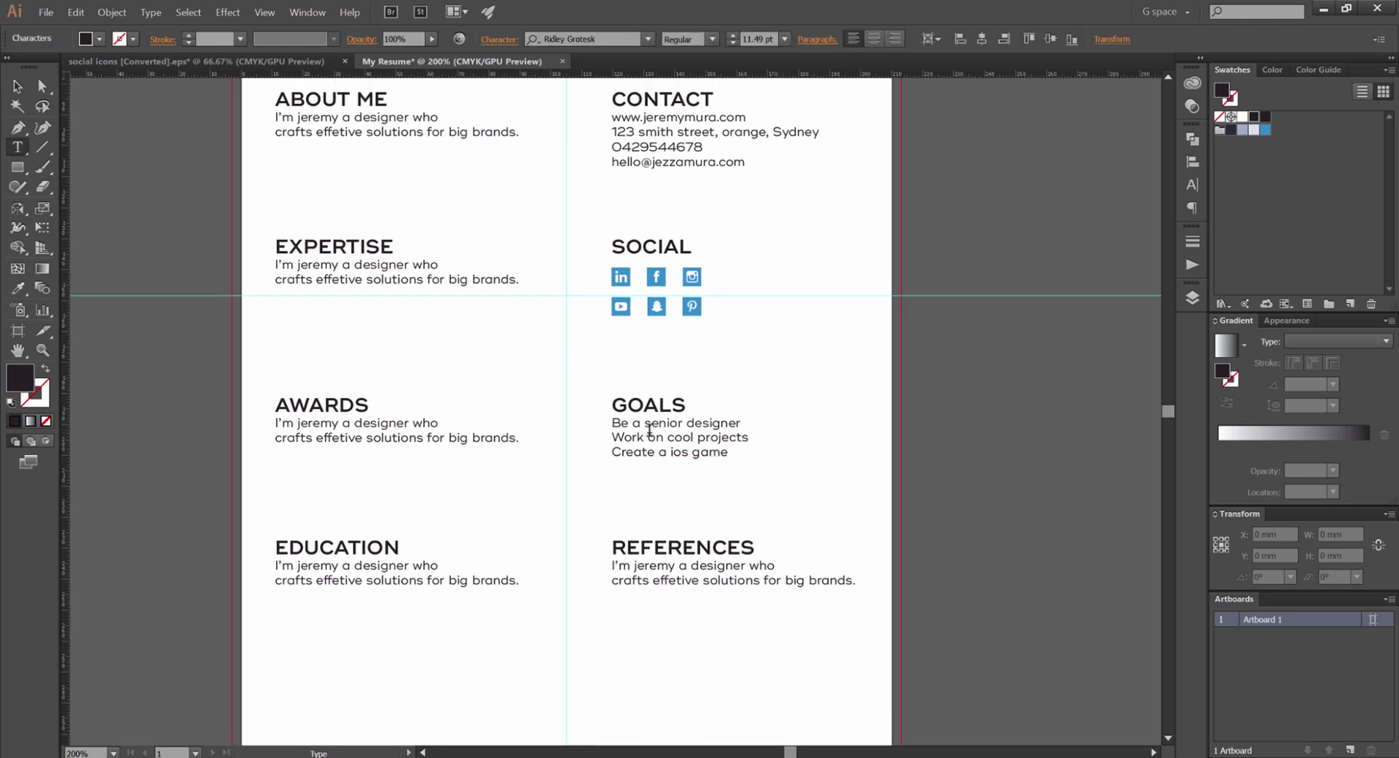
{"action": "type", "text": "n"}
{"action": "key", "text": "Escape"}
{"action": "left_click", "coordinate": [557, 212]}
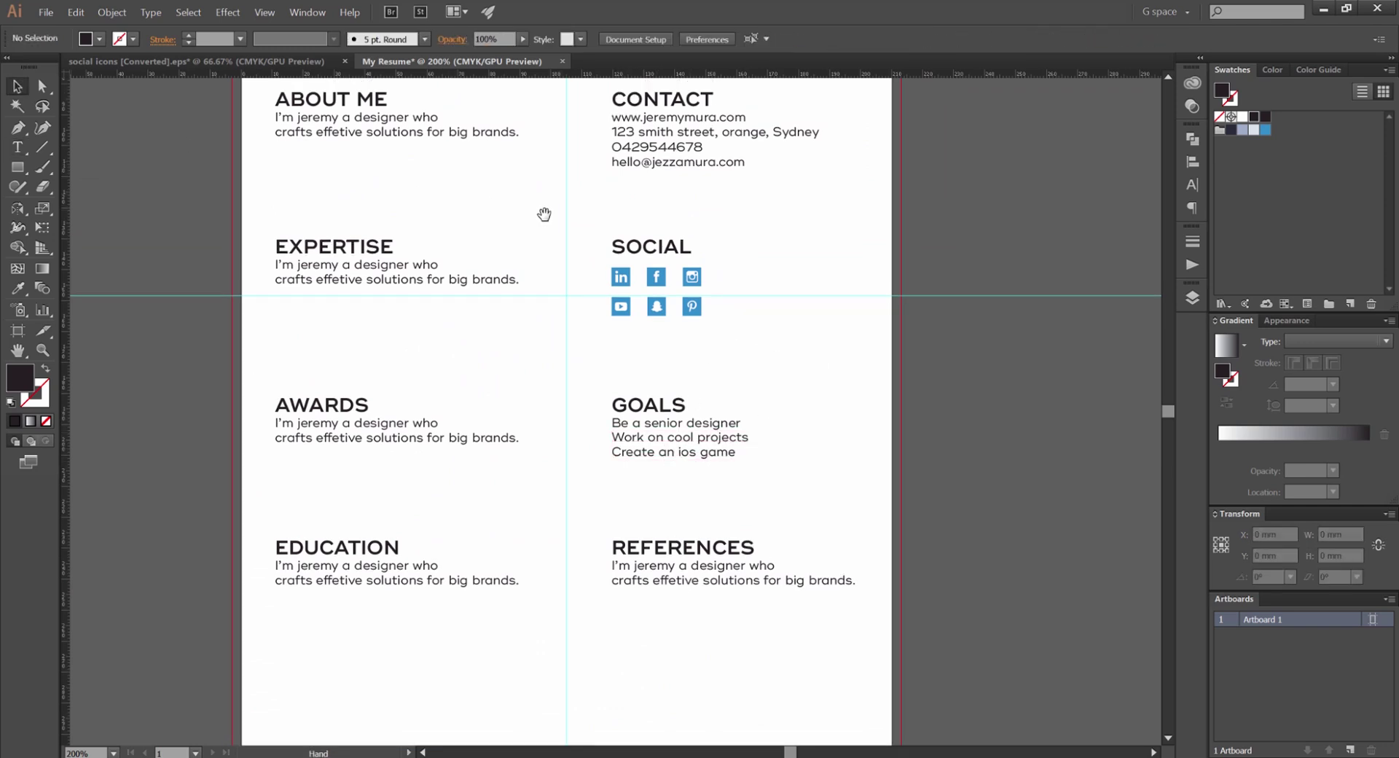
{"action": "left_click_drag", "start_coordinate": [537, 223], "coordinate": [534, 260]}
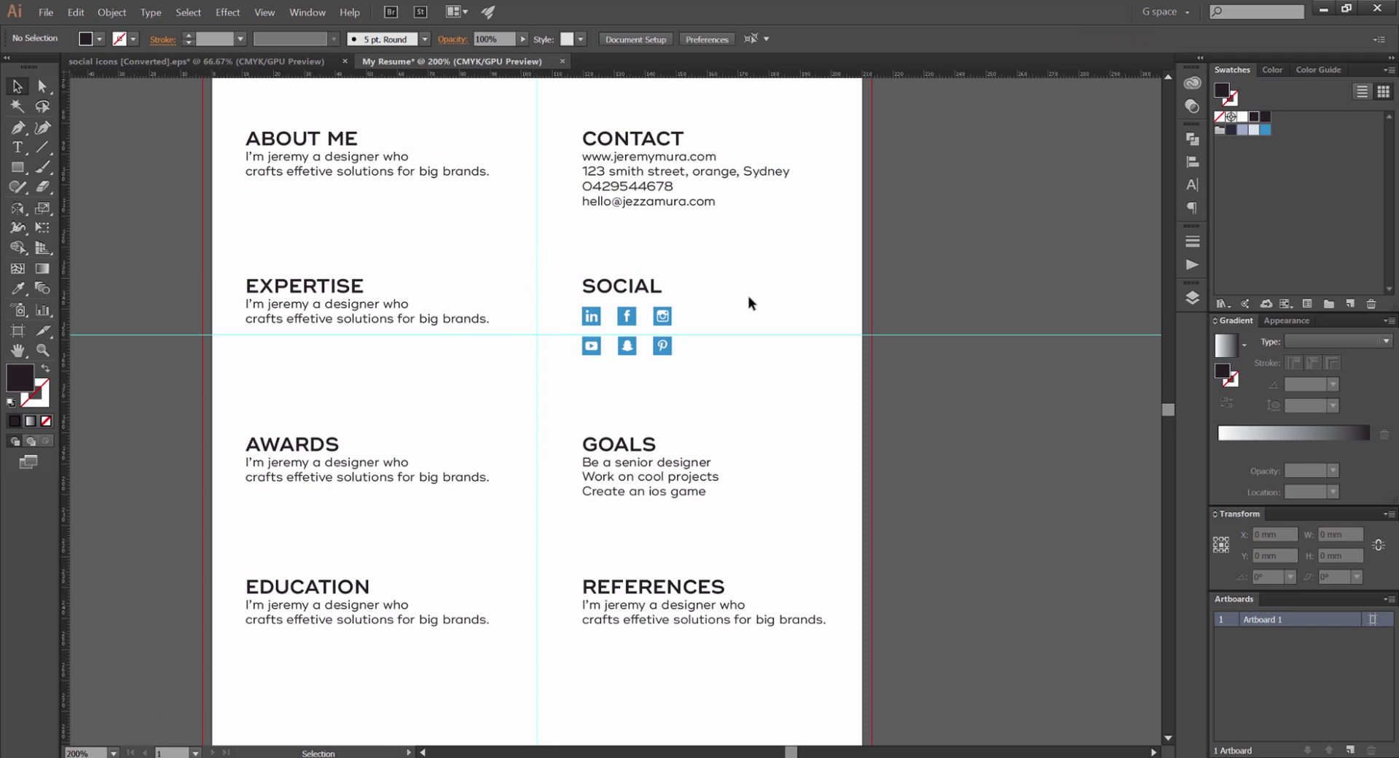
{"action": "key", "text": "ctrl+z"}
Delete the placeholder text under the EXPERTISE heading
{"action": "key", "text": "ctrl+minus"}
{"action": "scroll", "coordinate": [687, 310], "scroll_direction": "down", "scroll_amount": 1}
{"action": "scroll", "coordinate": [699, 321], "scroll_direction": "up", "scroll_amount": 2}
{"action": "left_click_drag", "start_coordinate": [806, 477], "coordinate": [699, 365]}
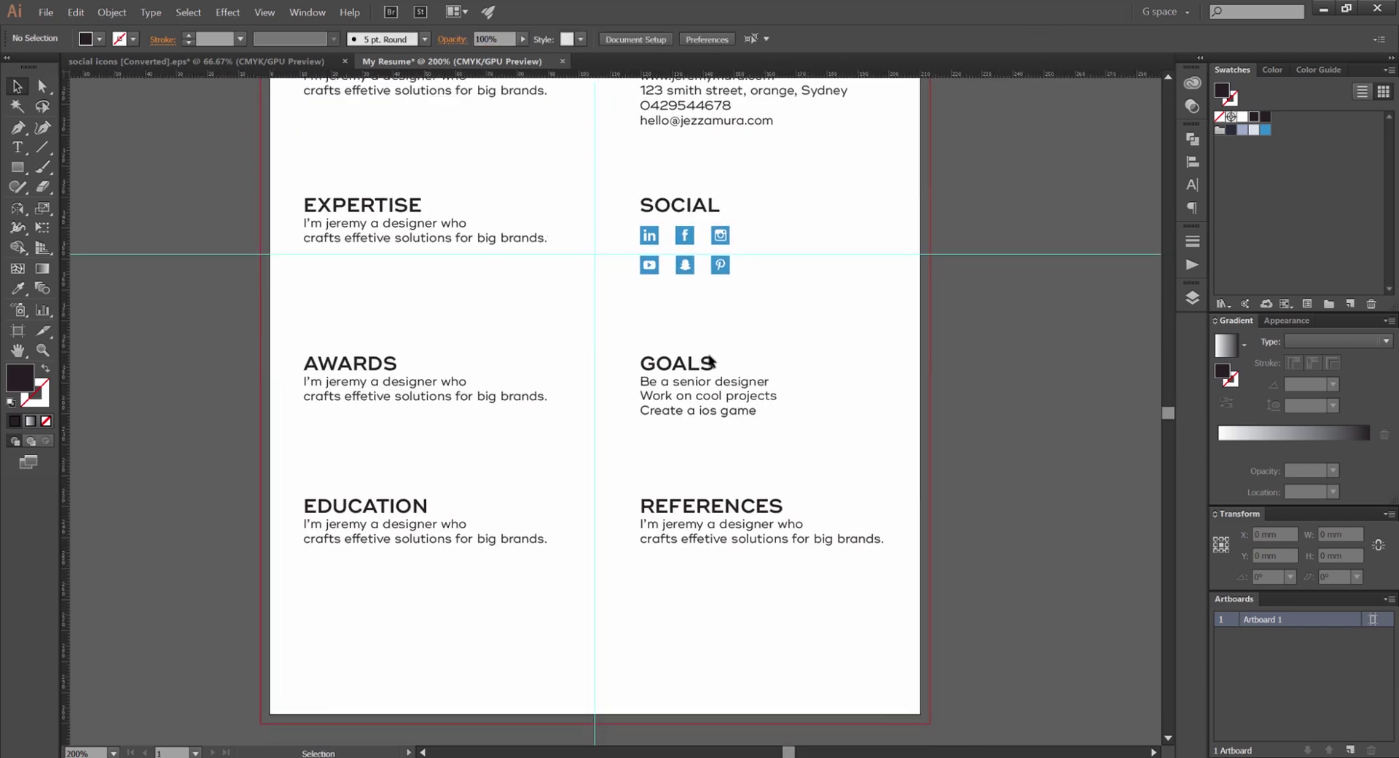
{"action": "scroll", "coordinate": [518, 378], "scroll_direction": "down", "scroll_amount": 1}
{"action": "scroll", "coordinate": [443, 350], "scroll_direction": "up", "scroll_amount": 2}
{"action": "left_click", "coordinate": [427, 343]}
{"action": "key", "text": "Delete"}
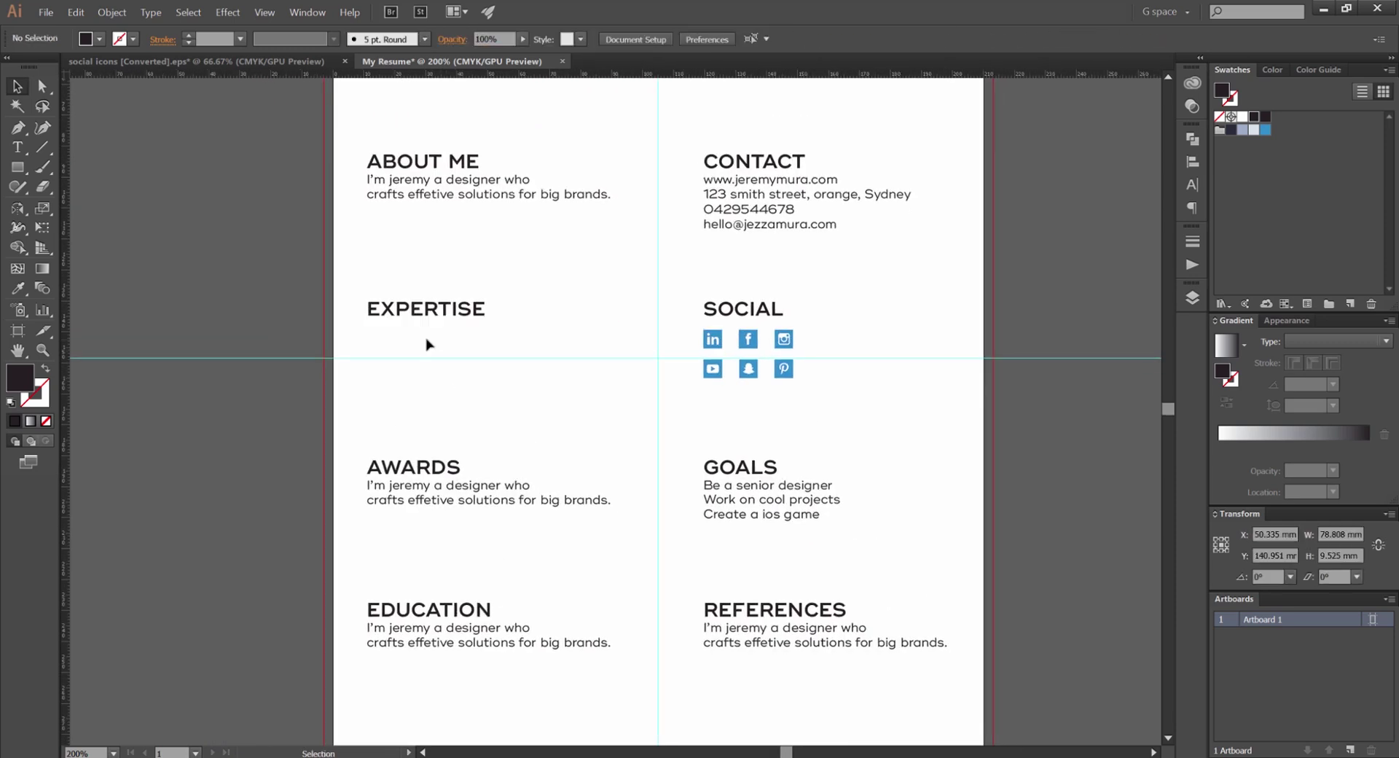
{"action": "scroll", "coordinate": [569, 321], "scroll_direction": "up", "scroll_amount": 3}
Draw a thin bar under EXPERTISE and fill it blue
{"action": "key", "text": "m"}
{"action": "left_click_drag", "start_coordinate": [562, 316], "coordinate": [960, 239]}
{"action": "key", "text": "v"}
{"action": "left_click", "coordinate": [609, 265]}
{"action": "left_click", "coordinate": [510, 234]}
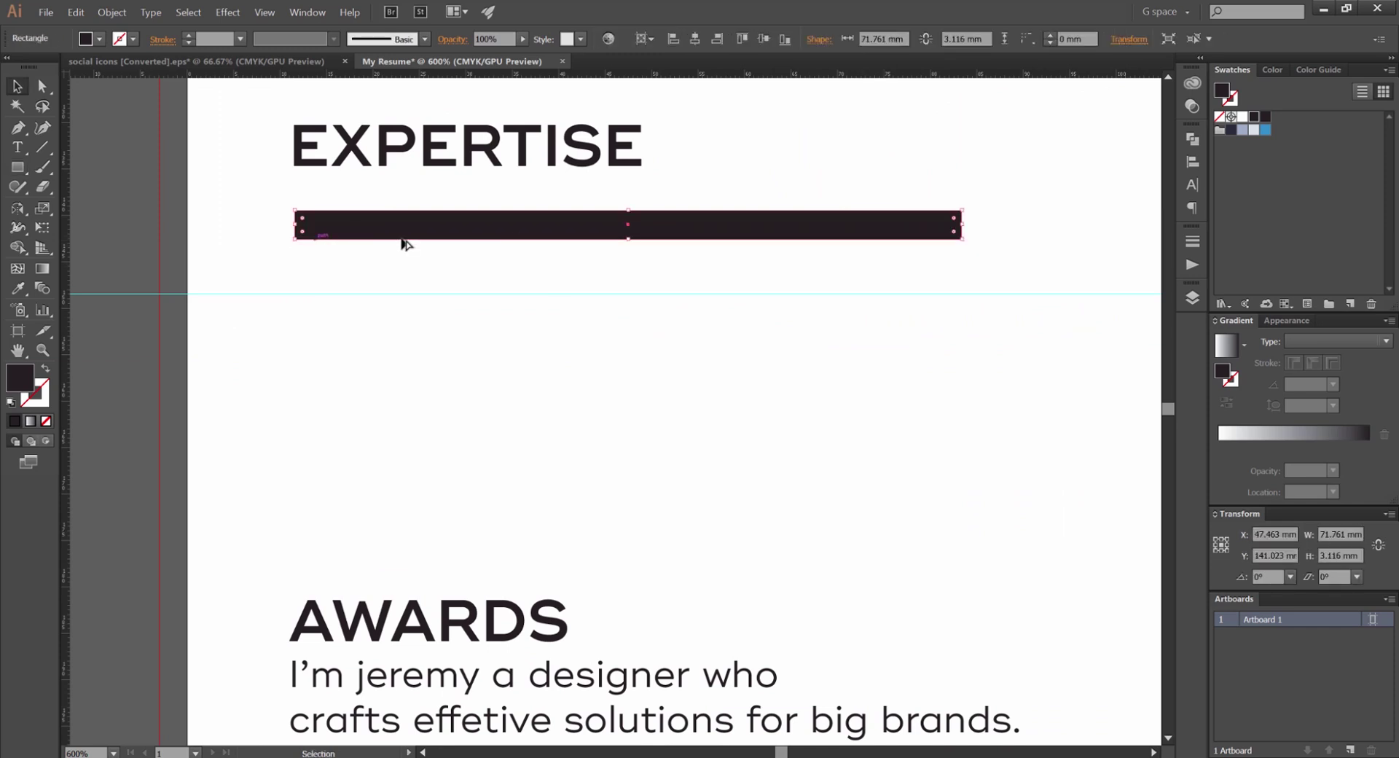
{"action": "scroll", "coordinate": [402, 239], "scroll_direction": "down", "scroll_amount": 1}
{"action": "left_click", "coordinate": [1266, 131]}
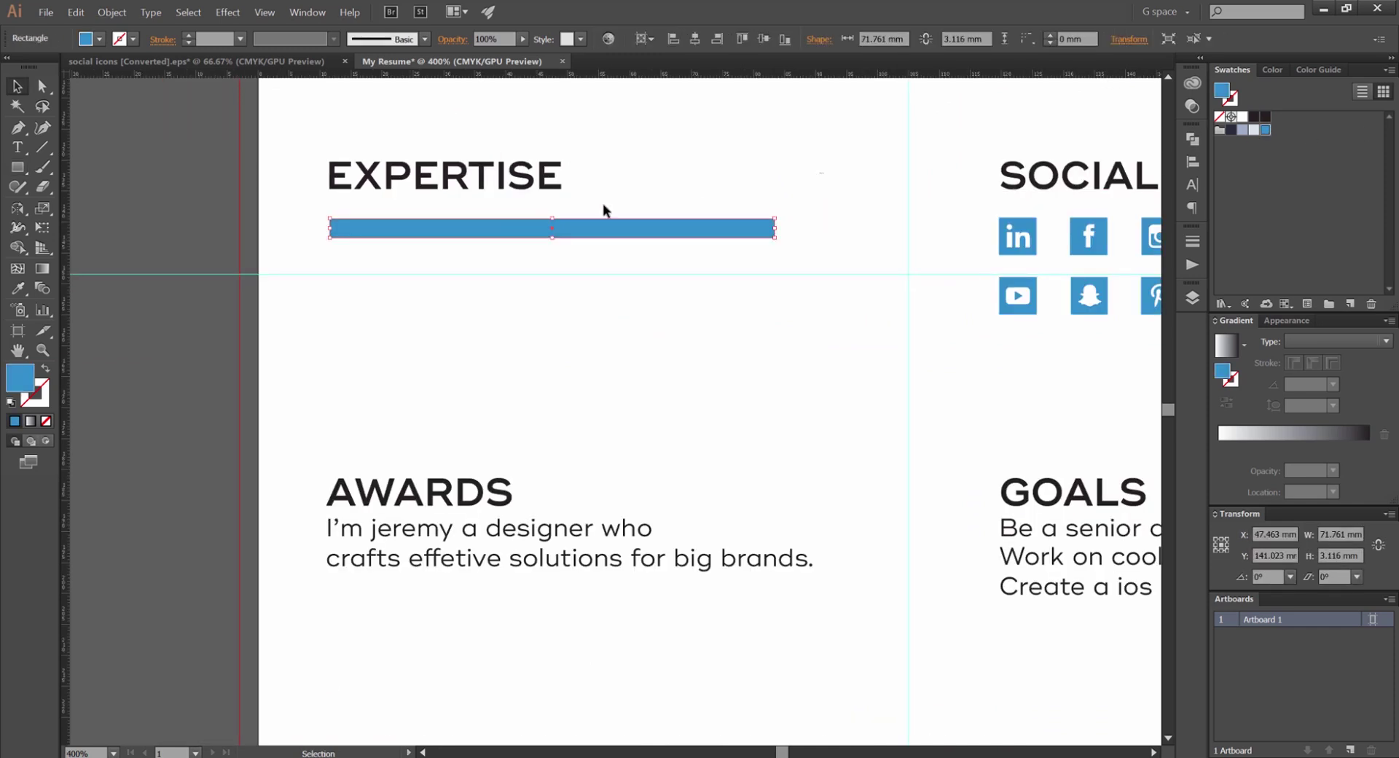
{"action": "scroll", "coordinate": [490, 230], "scroll_direction": "up", "scroll_amount": 2}
Duplicate the bar in place and fill the full-length copy light grey
{"action": "key", "text": "a"}
{"action": "key", "text": "v"}
{"action": "left_click", "coordinate": [834, 201]}
{"action": "left_click_drag", "start_coordinate": [791, 242], "coordinate": [786, 332]}
{"action": "key", "text": "a"}
{"action": "key", "text": "ctrl+z"}
{"action": "key", "text": "v"}
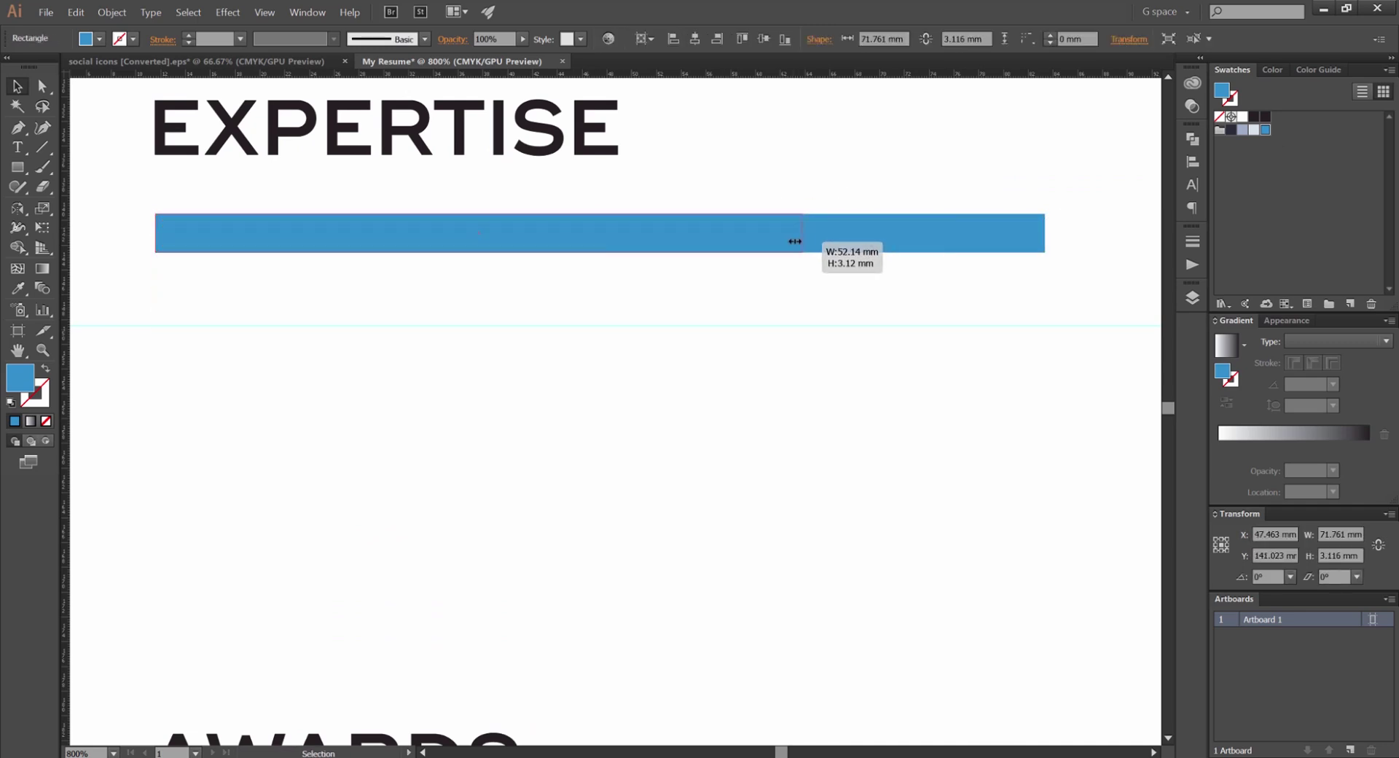
{"action": "left_click", "coordinate": [1253, 130]}
{"action": "left_click", "coordinate": [1243, 130]}
{"action": "left_click", "coordinate": [984, 162]}
{"action": "scroll", "coordinate": [1006, 139], "scroll_direction": "down", "scroll_amount": 5}
{"action": "scroll", "coordinate": [819, 206], "scroll_direction": "down", "scroll_amount": 2}
{"action": "scroll", "coordinate": [712, 303], "scroll_direction": "up", "scroll_amount": 5}
Shift the blue-and-grey bar pair into position under EXPERTISE
{"action": "left_click_drag", "start_coordinate": [837, 315], "coordinate": [697, 284]}
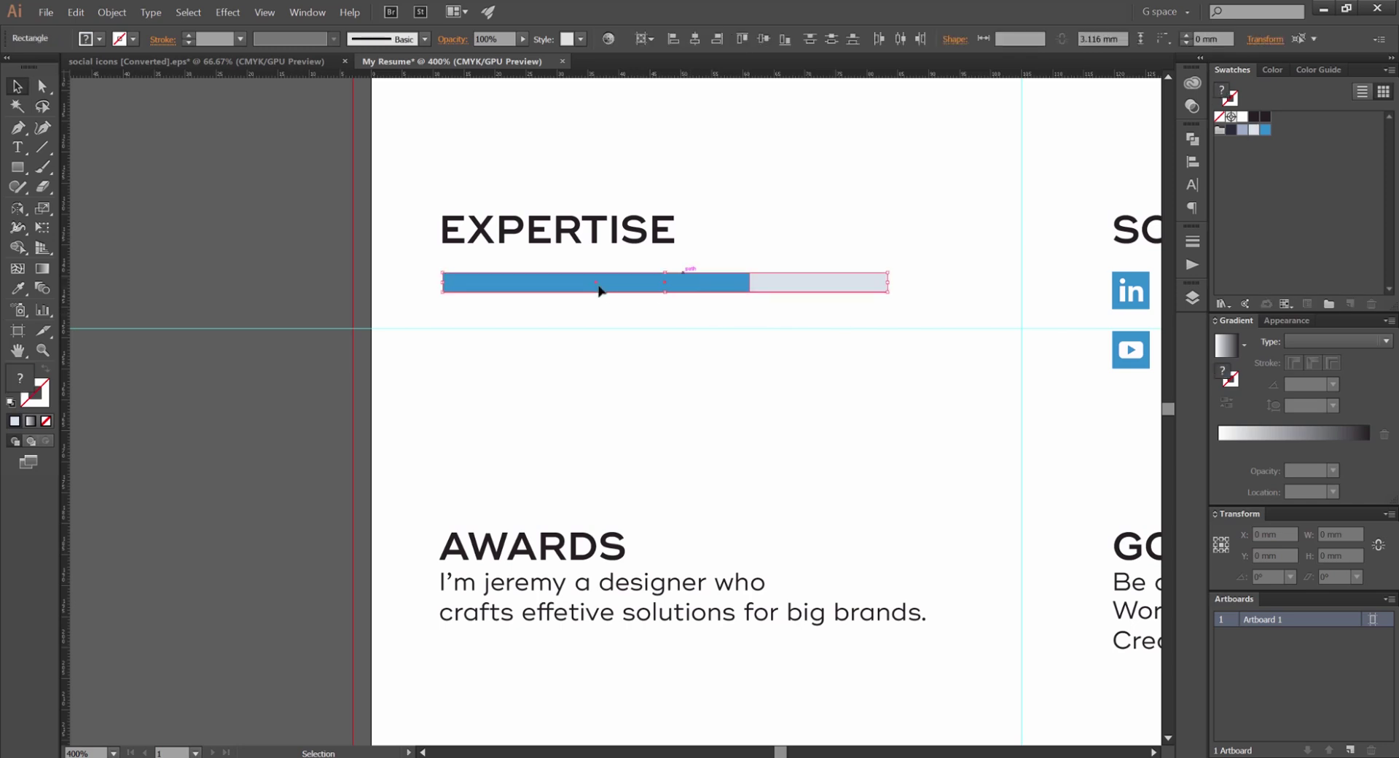
{"action": "left_click_drag", "start_coordinate": [603, 290], "coordinate": [737, 287]}
{"action": "left_click", "coordinate": [922, 175]}
{"action": "scroll", "coordinate": [920, 175], "scroll_direction": "down", "scroll_amount": 2}
{"action": "left_click_drag", "start_coordinate": [911, 188], "coordinate": [825, 259]}
{"action": "scroll", "coordinate": [825, 258], "scroll_direction": "up", "scroll_amount": 2}
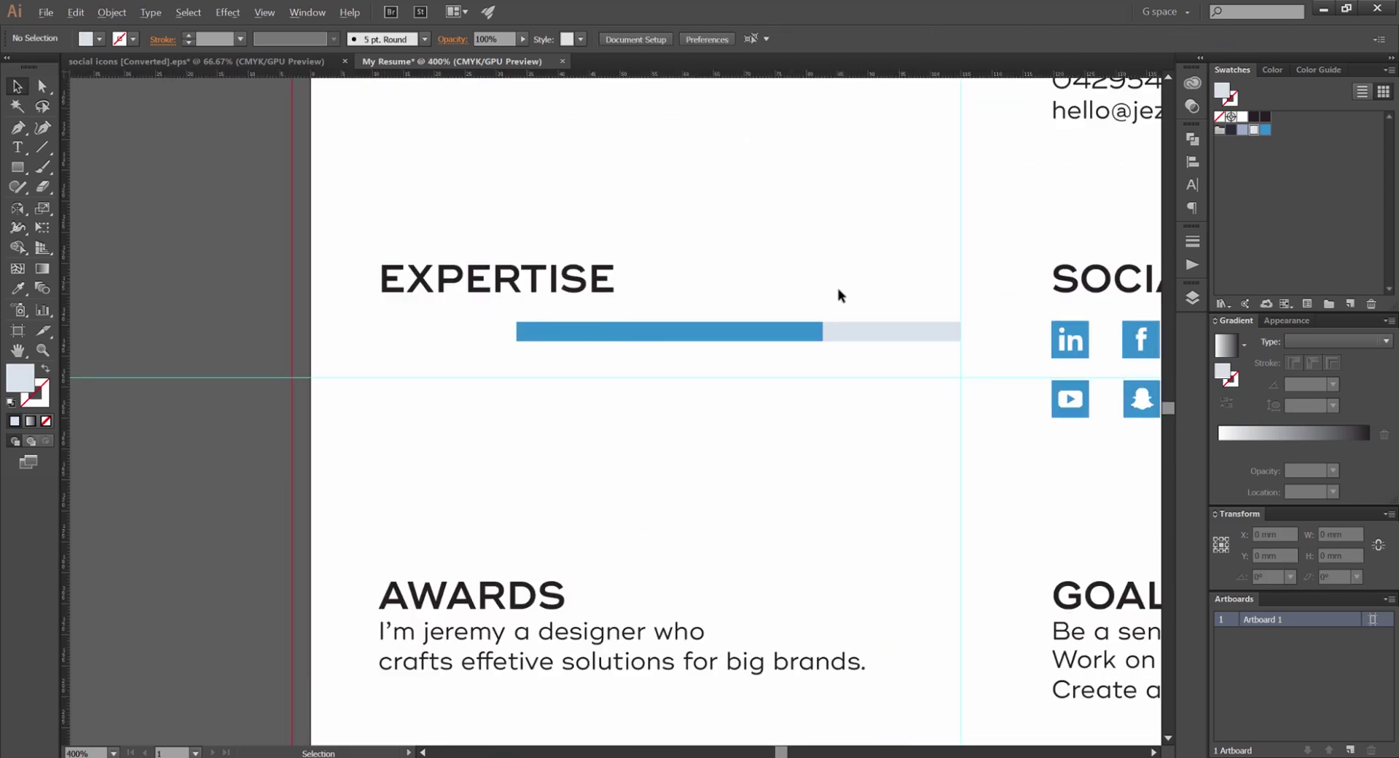
{"action": "left_click", "coordinate": [948, 331]}
{"action": "left_click_drag", "start_coordinate": [961, 332], "coordinate": [899, 334]}
{"action": "left_click", "coordinate": [725, 338], "text": "shift"}
{"action": "left_click_drag", "start_coordinate": [725, 338], "coordinate": [488, 331]}
{"action": "key", "text": "ctrl+z"}
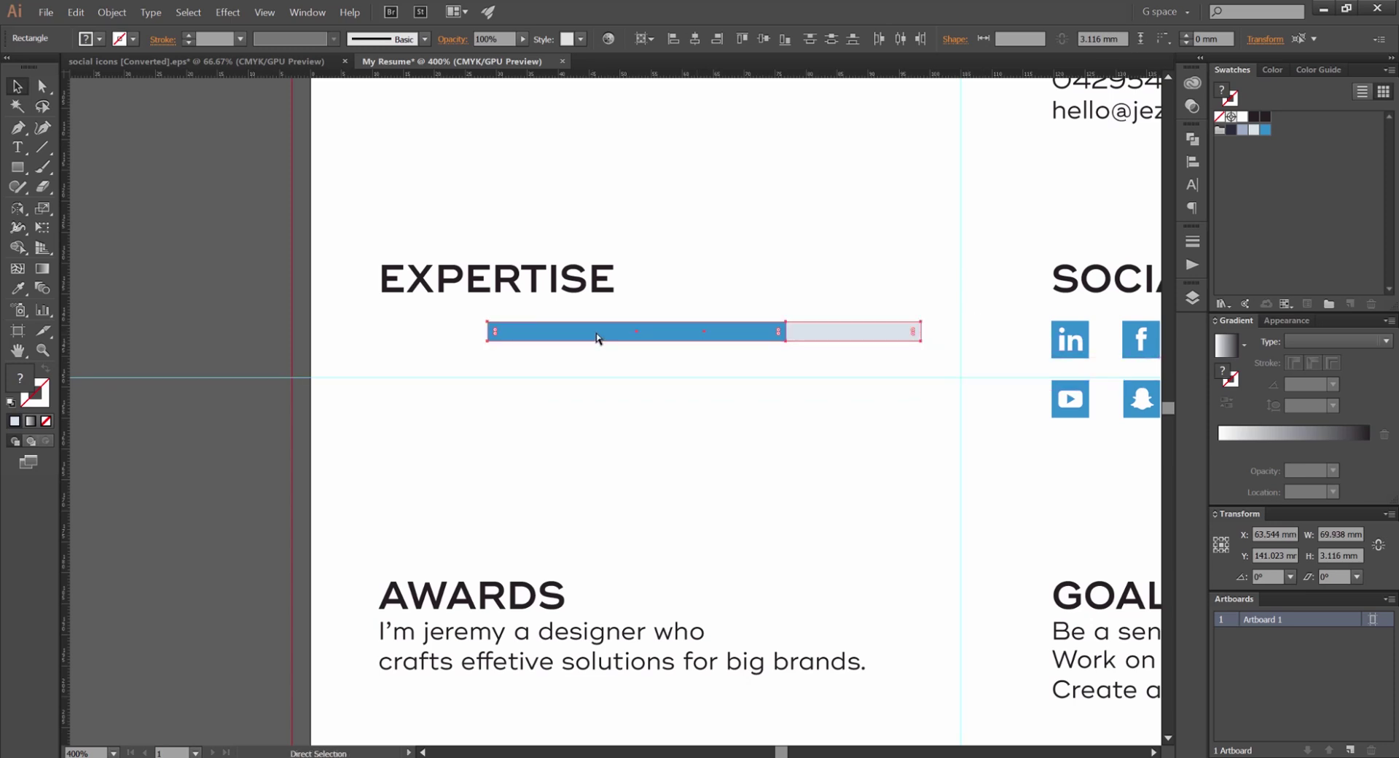
{"action": "key", "text": "ctrl+z"}
{"action": "left_click", "coordinate": [713, 375]}
Copy the bar pair downward and repeat with Ctrl+D to stack six skill bars
{"action": "left_click", "coordinate": [702, 339]}
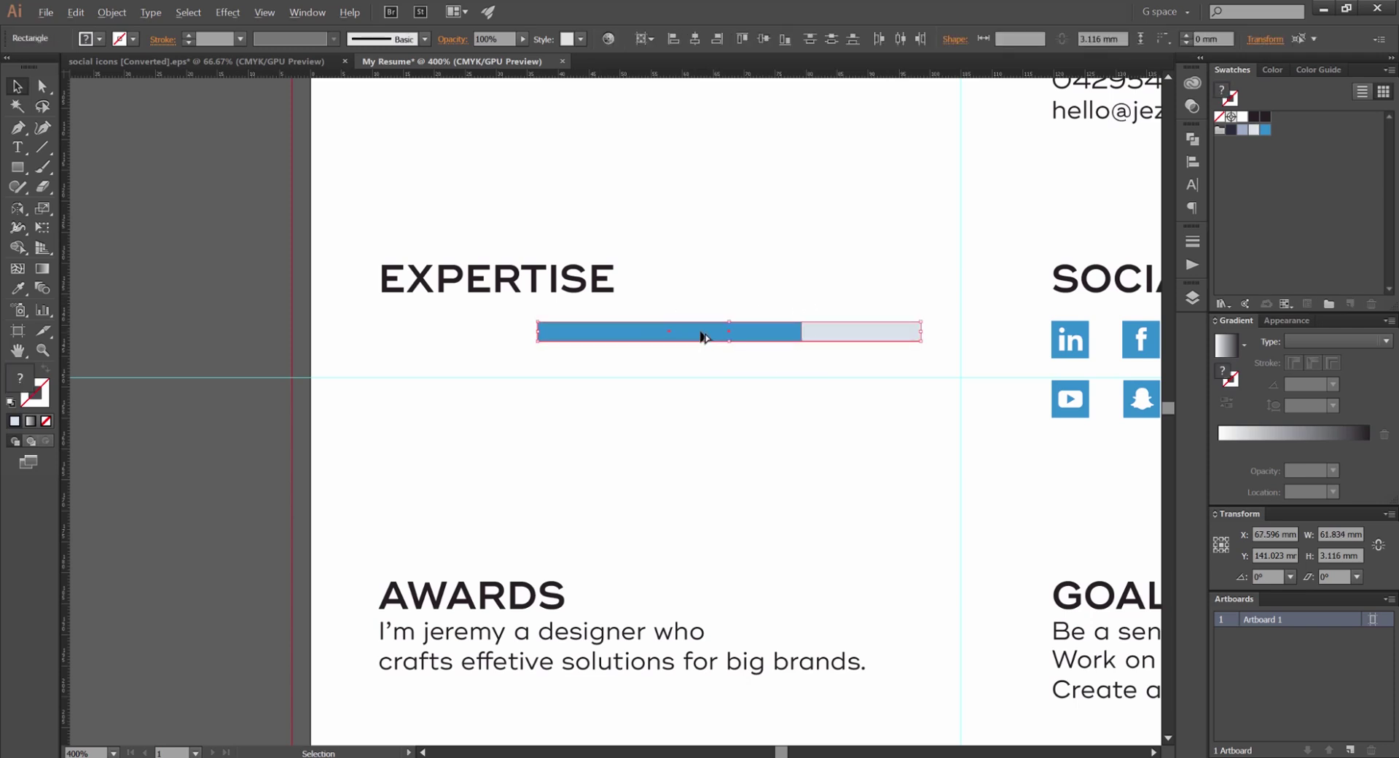
{"action": "left_click_drag", "start_coordinate": [702, 336], "coordinate": [727, 359]}
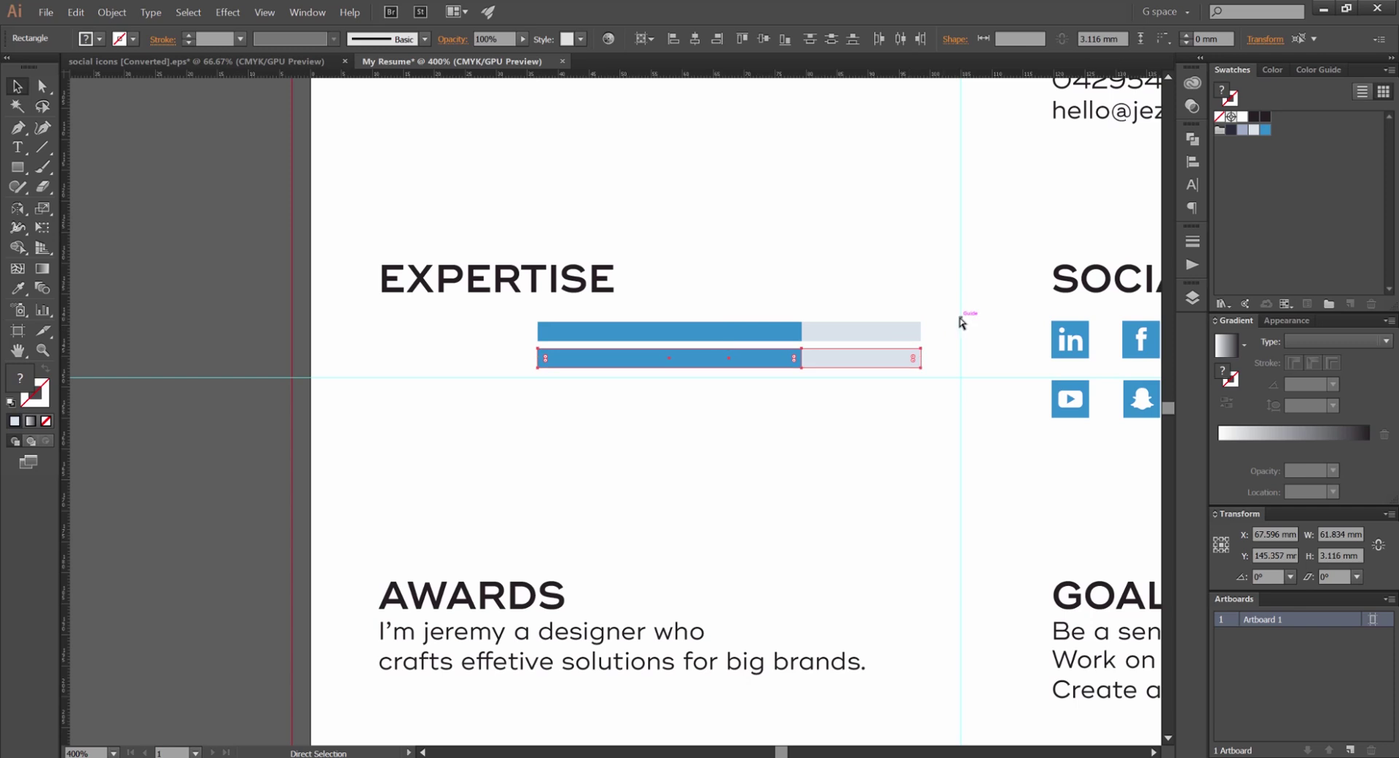
{"action": "key", "text": "ctrl+d"}
{"action": "key", "text": "ctrl+d"}
{"action": "key", "text": "ctrl+d"}
{"action": "key", "text": "ctrl+d"}
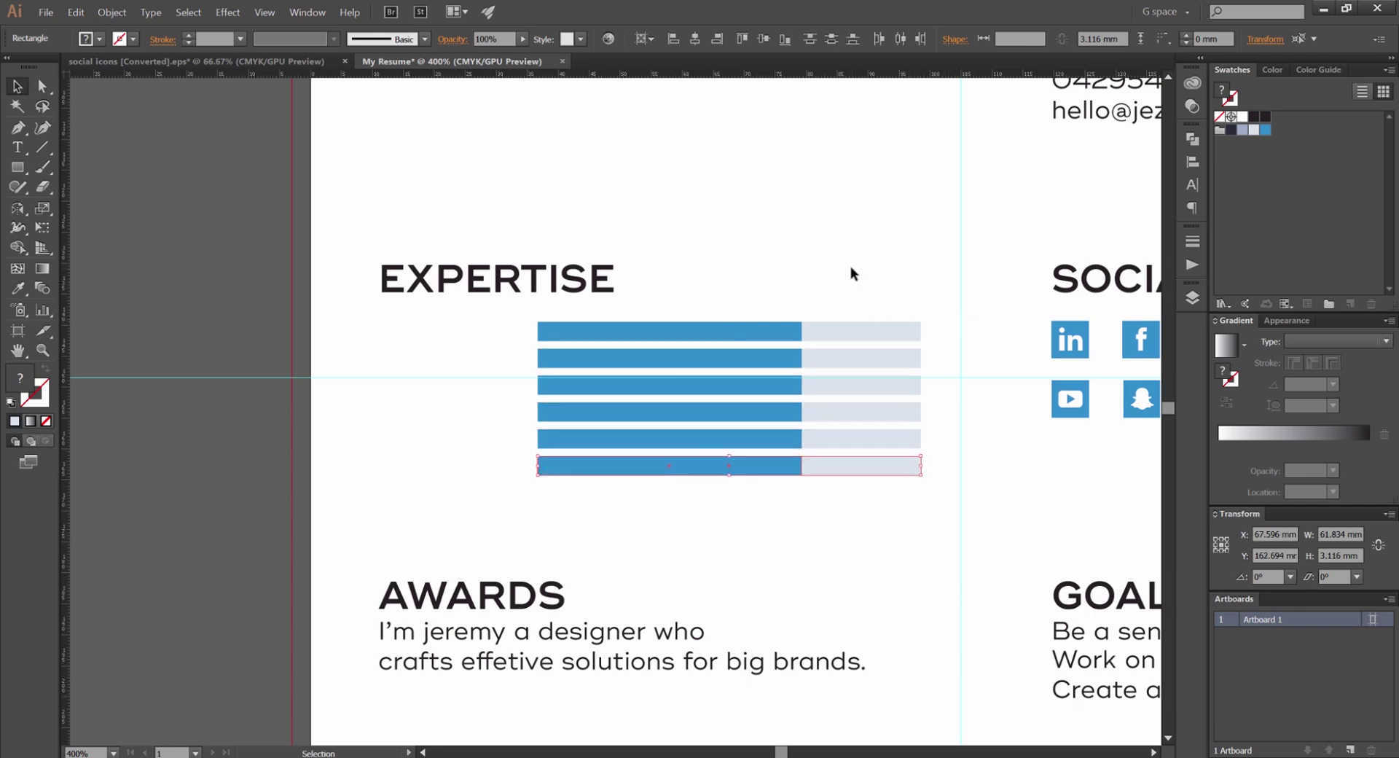
{"action": "key", "text": "ctrl+0"}
{"action": "left_click", "coordinate": [846, 260]}
{"action": "scroll", "coordinate": [655, 296], "scroll_direction": "up", "scroll_amount": 3}
{"action": "scroll", "coordinate": [685, 280], "scroll_direction": "down", "scroll_amount": 1}
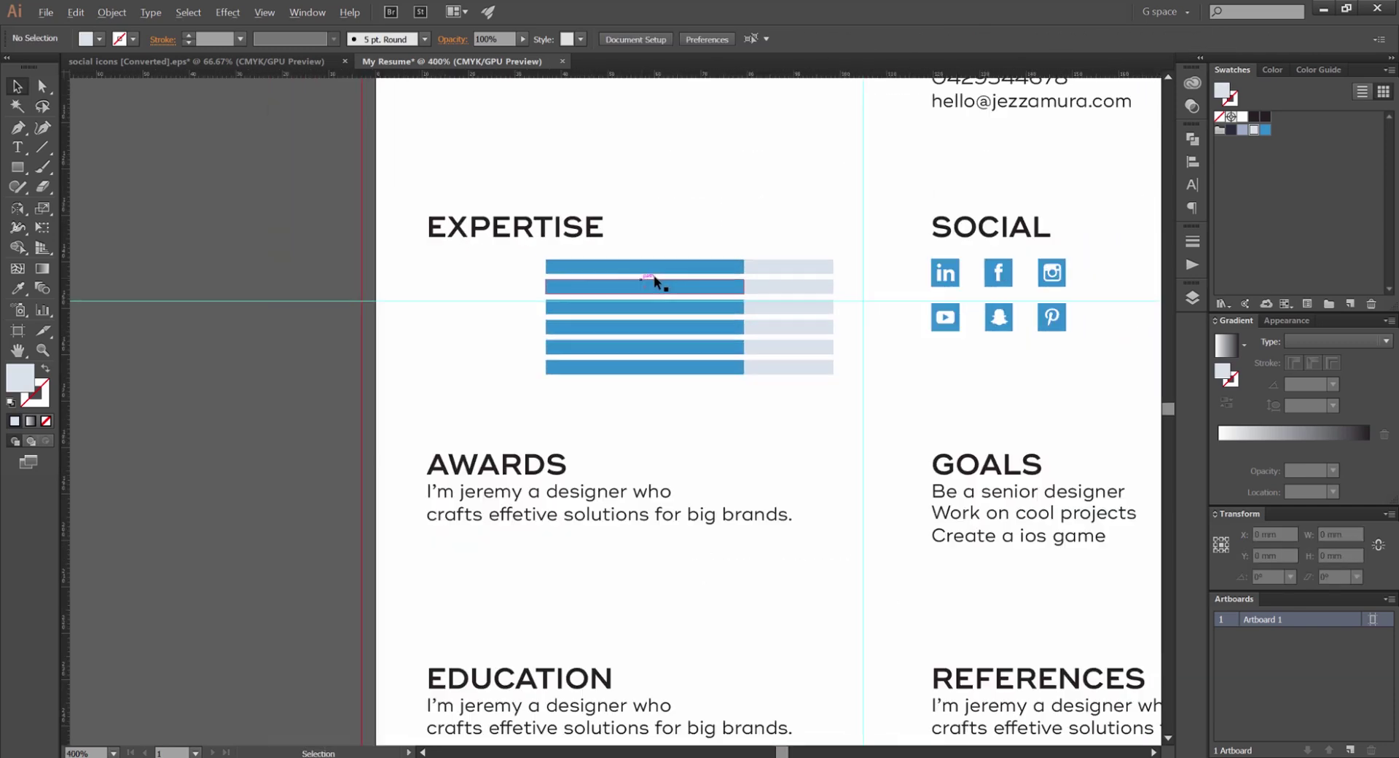
Copy the first goal line into EXPERTISE, then narrow the skill bars and shift them right
{"action": "left_click_drag", "start_coordinate": [966, 503], "coordinate": [461, 279]}
{"action": "scroll", "coordinate": [460, 280], "scroll_direction": "up", "scroll_amount": 1}
{"action": "key", "text": "Return"}
{"action": "key", "text": "ctrl+a"}
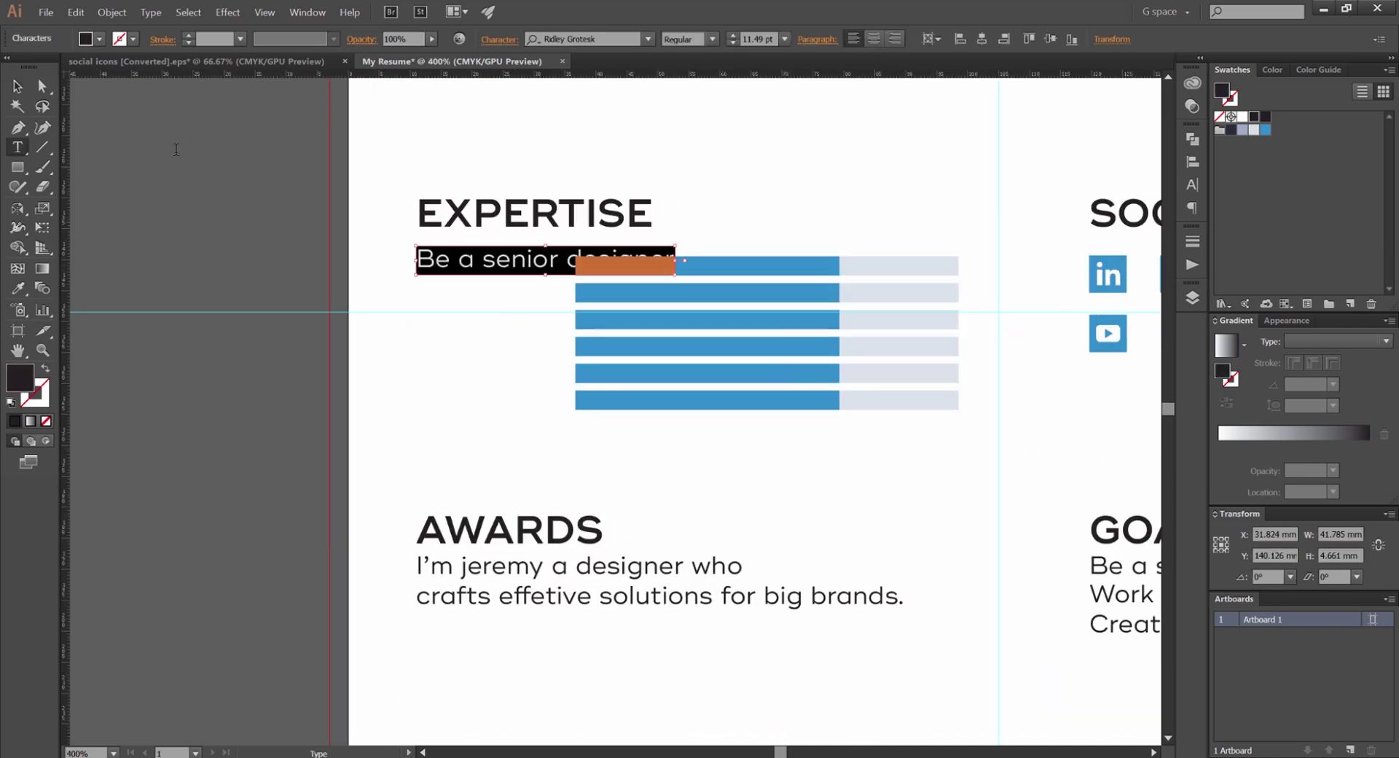
{"action": "left_click", "coordinate": [17, 86]}
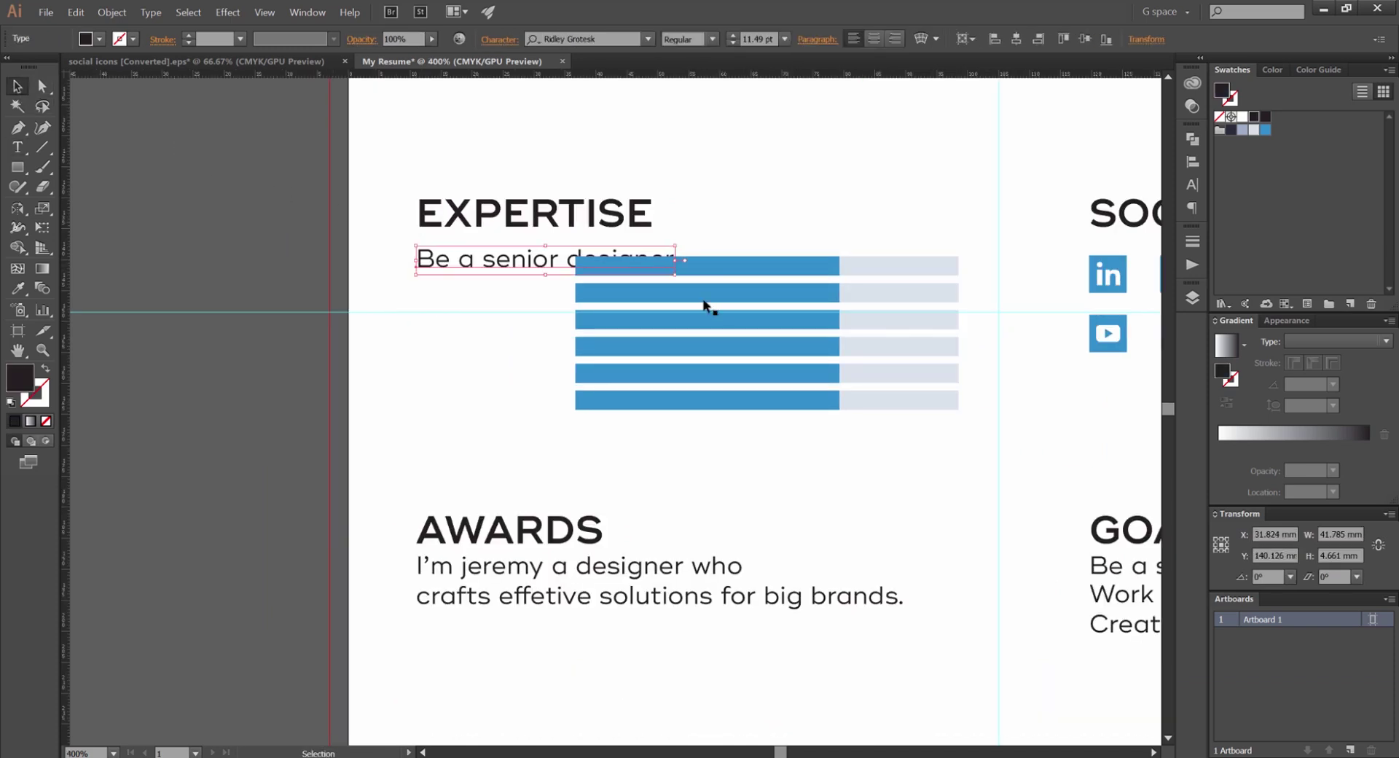
{"action": "left_click", "coordinate": [858, 372]}
{"action": "left_click_drag", "start_coordinate": [960, 333], "coordinate": [893, 333]}
{"action": "left_click_drag", "start_coordinate": [765, 272], "coordinate": [831, 272]}
Retype the skill list's opening lines as Animation, UX/UI and Adobe Suite
{"action": "left_click", "coordinate": [573, 266]}
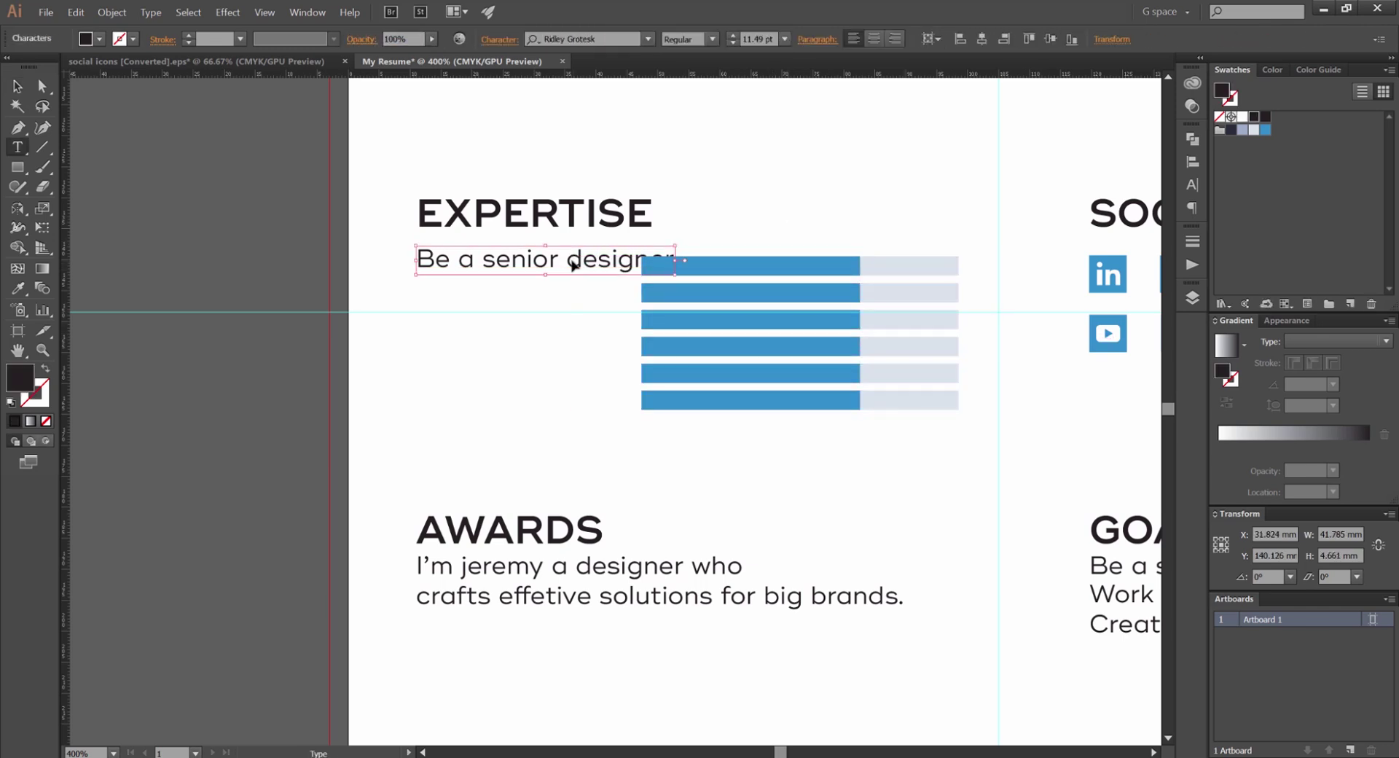
{"action": "double_click", "coordinate": [573, 266]}
{"action": "key", "text": "ctrl+a"}
{"action": "type", "text": "ani"}
{"action": "key", "text": "BackSpace"}
{"action": "key", "text": "BackSpace"}
{"action": "key", "text": "BackSpace"}
{"action": "type", "text": "AN"}
{"action": "key", "text": "BackSpace"}
{"action": "type", "text": "nimation"}
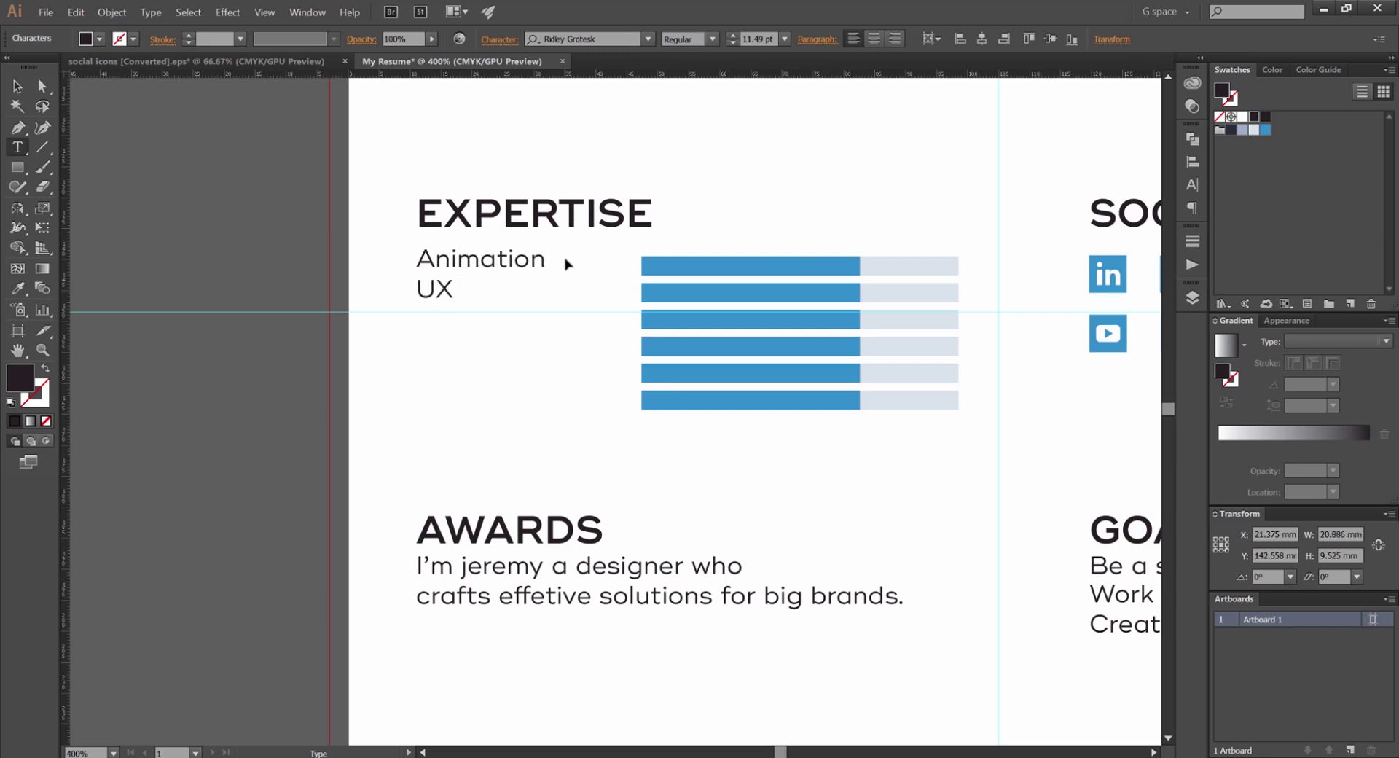
{"action": "type", "text": "YU"}
{"action": "type", "text": "D"}
{"action": "type", "text": "dobe c"}
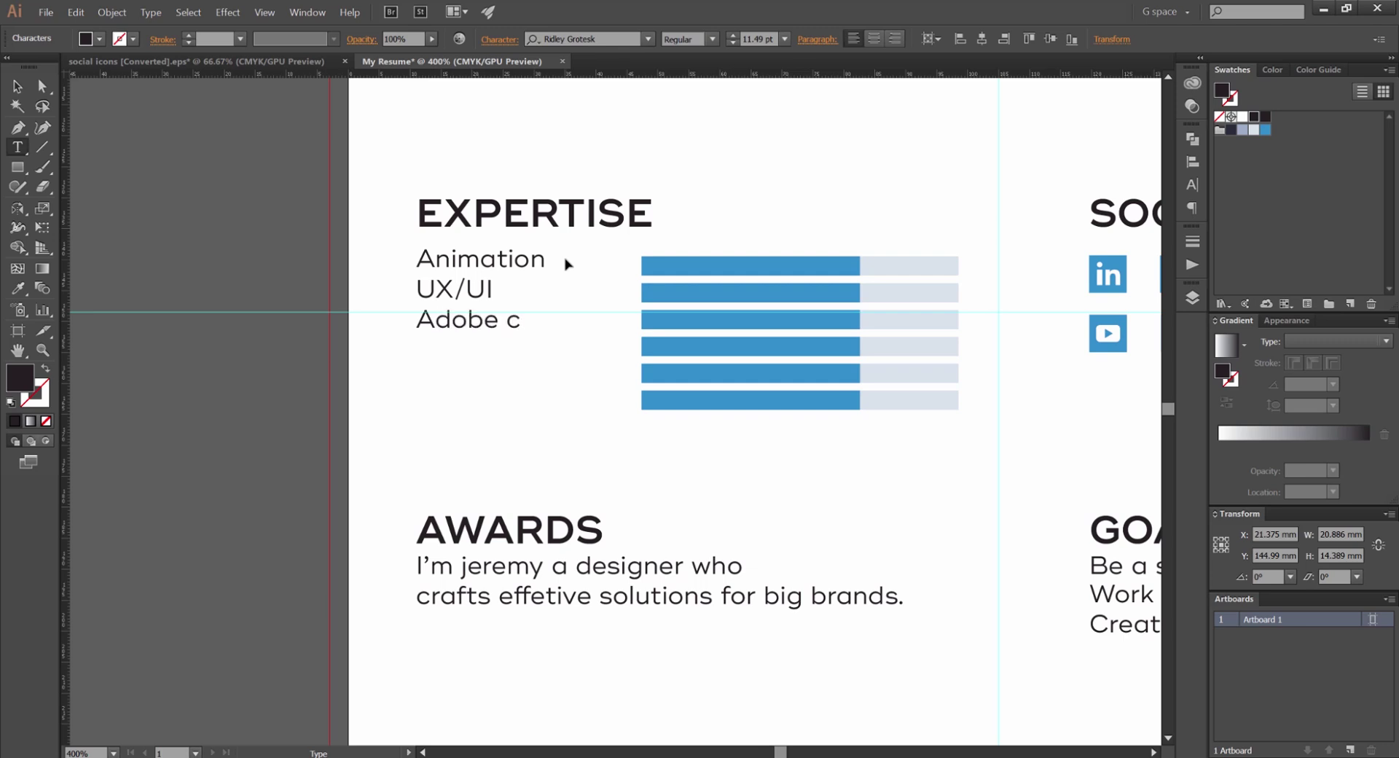
{"action": "type", "text": "reative"}
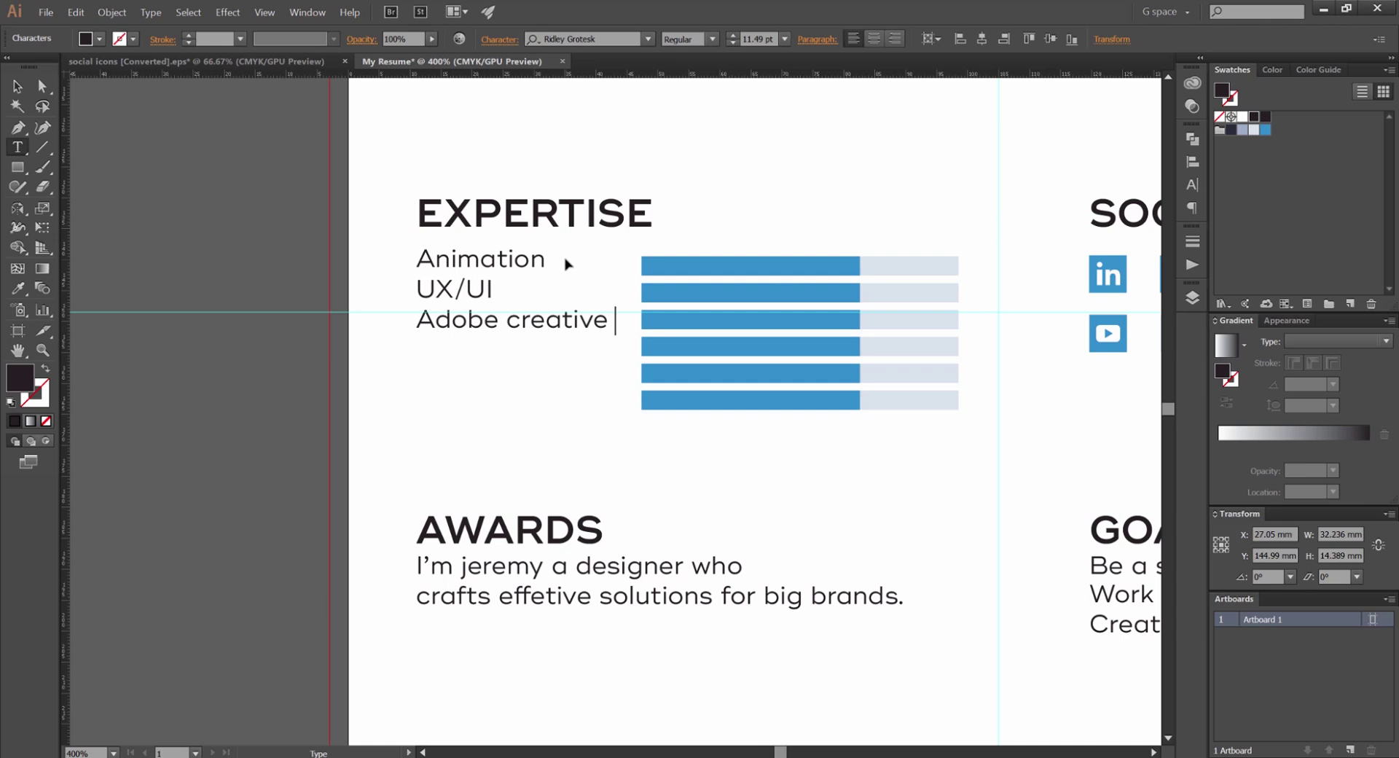
{"action": "key", "text": "BackSpace"}
{"action": "key", "text": "BackSpace"}
{"action": "key", "text": "BackSpace"}
{"action": "type", "text": "Suite"}
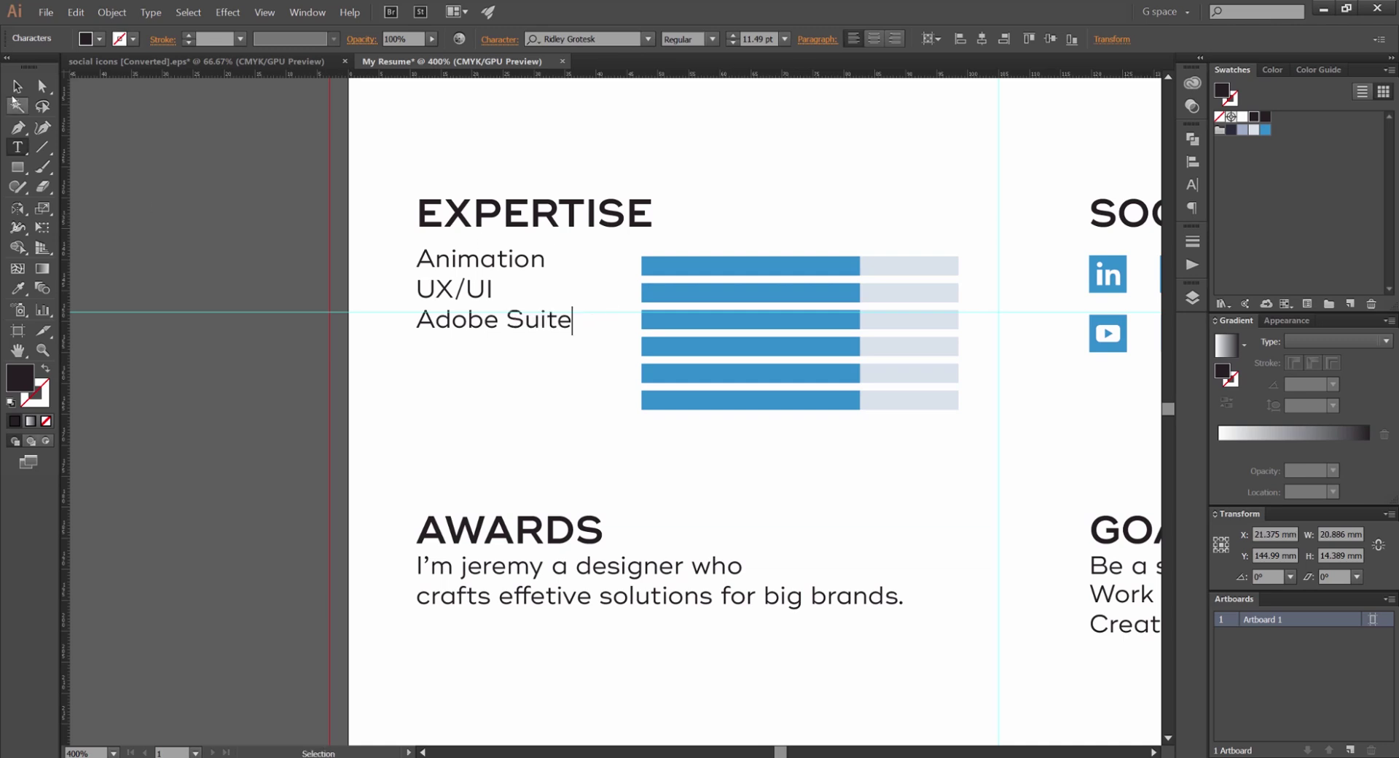
{"action": "key", "text": "Escape"}
Add Photography and video editing lines, capitalizing Photography and removing the lowercase v
{"action": "double_click", "coordinate": [565, 326]}
{"action": "type", "text": "photos"}
{"action": "type", "text": "raphy"}
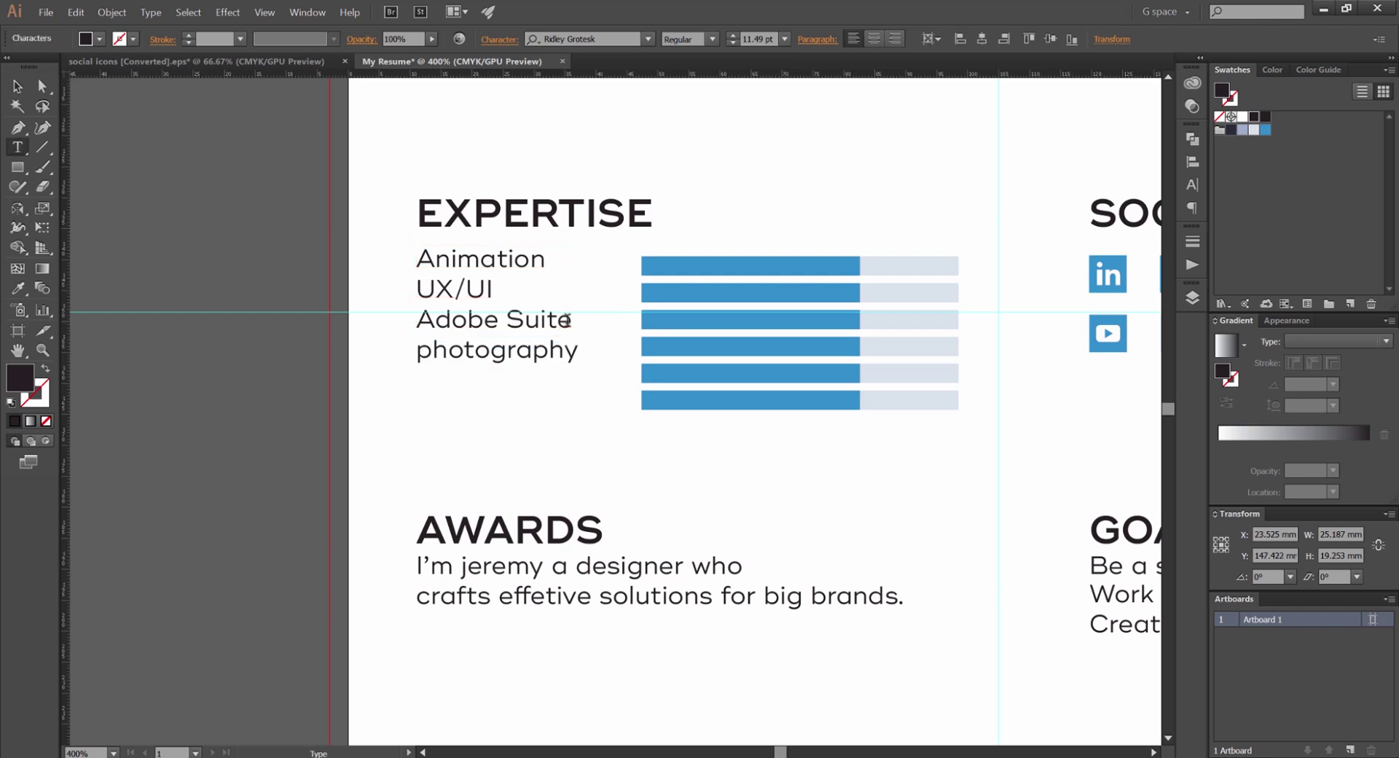
{"action": "left_click", "coordinate": [427, 355]}
{"action": "key", "text": "BackSpace"}
{"action": "type", "text": "Photography "}
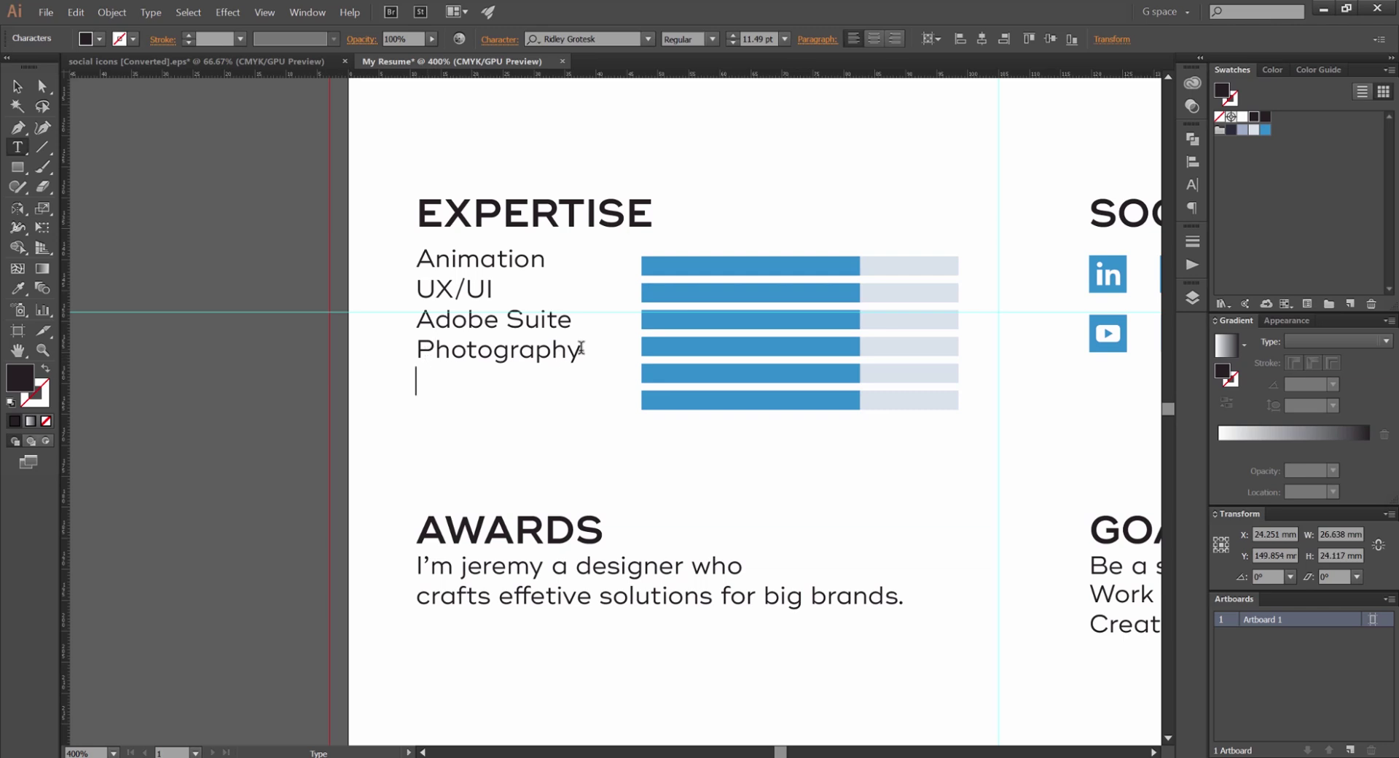
{"action": "type", "text": "video editing"}
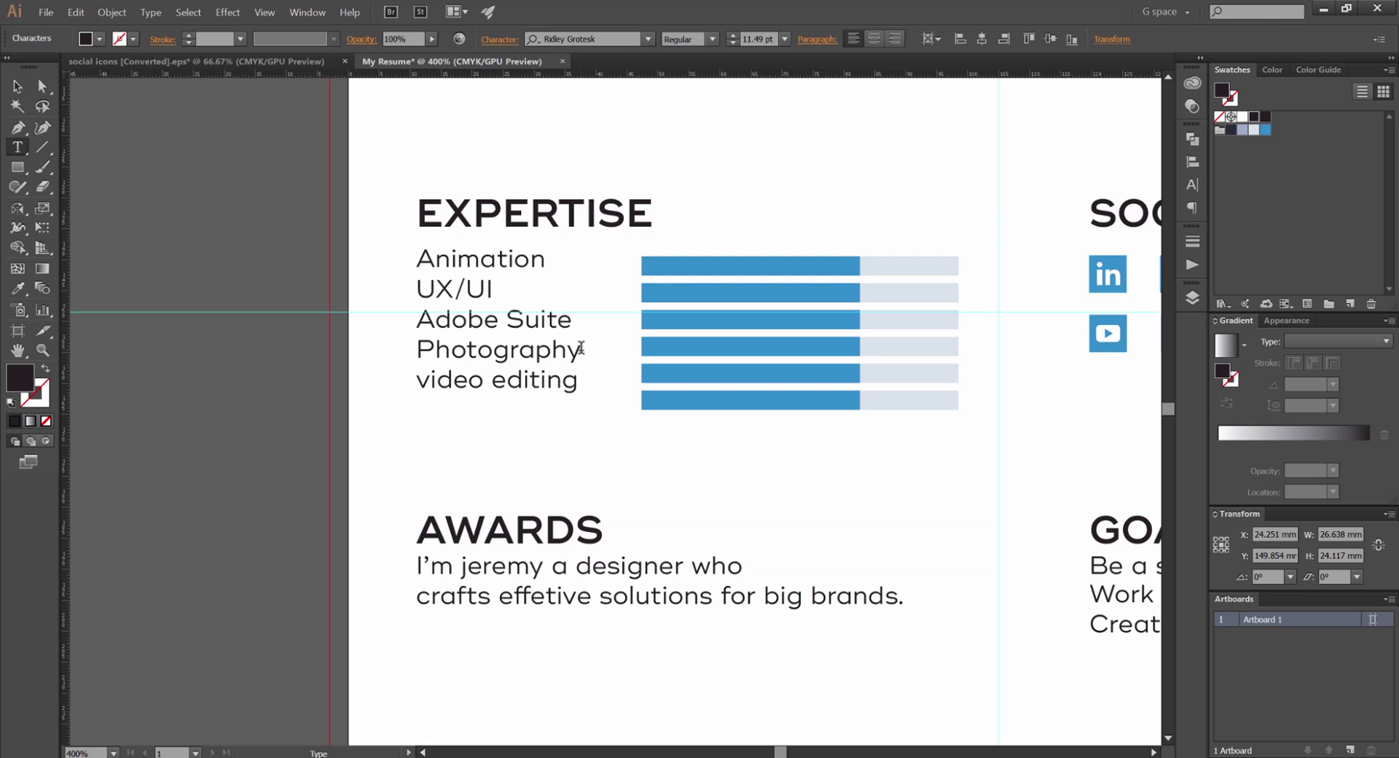
{"action": "left_click", "coordinate": [425, 381]}
{"action": "key", "text": "BackSpace"}
Capitalize Video editing, finish the text edit, and slightly shrink the skill list
{"action": "type", "text": "V"}
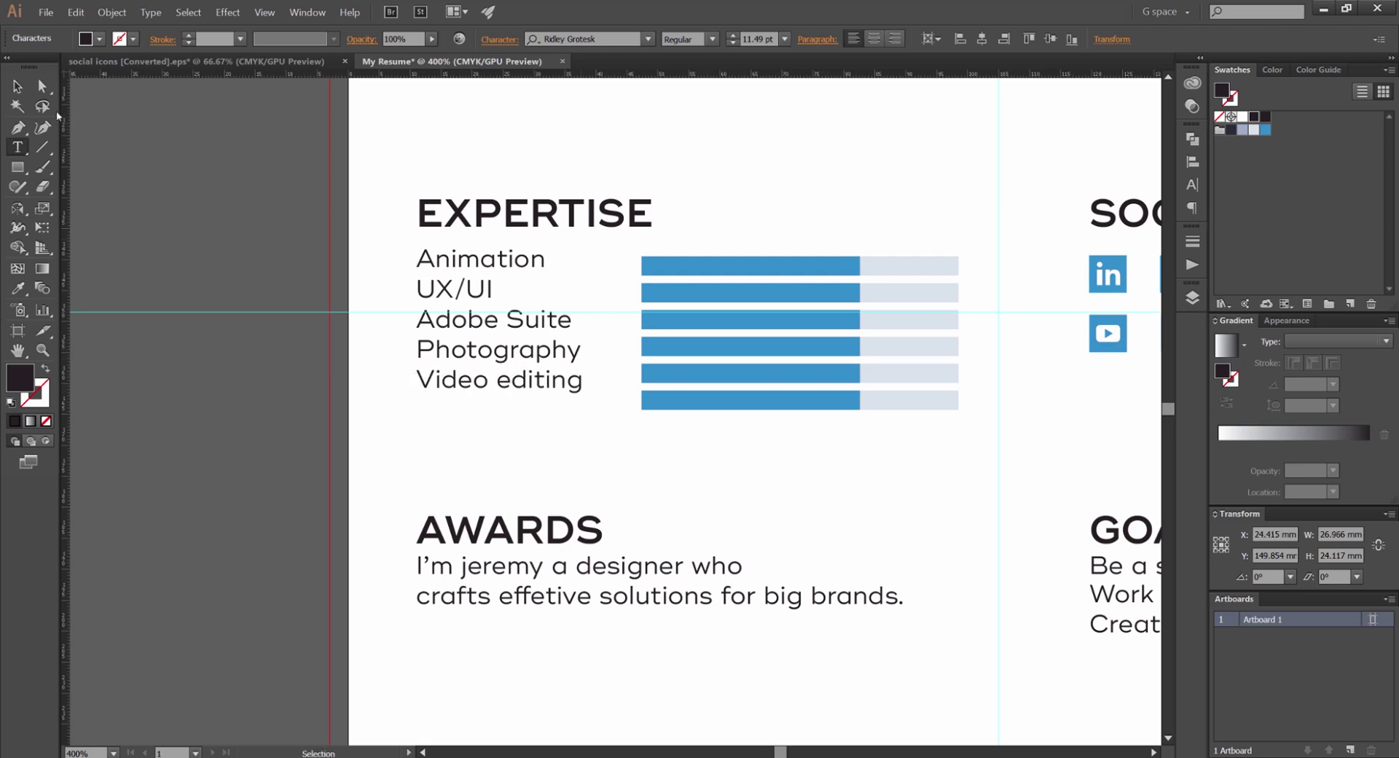
{"action": "left_click", "coordinate": [17, 86]}
{"action": "left_click", "coordinate": [287, 222]}
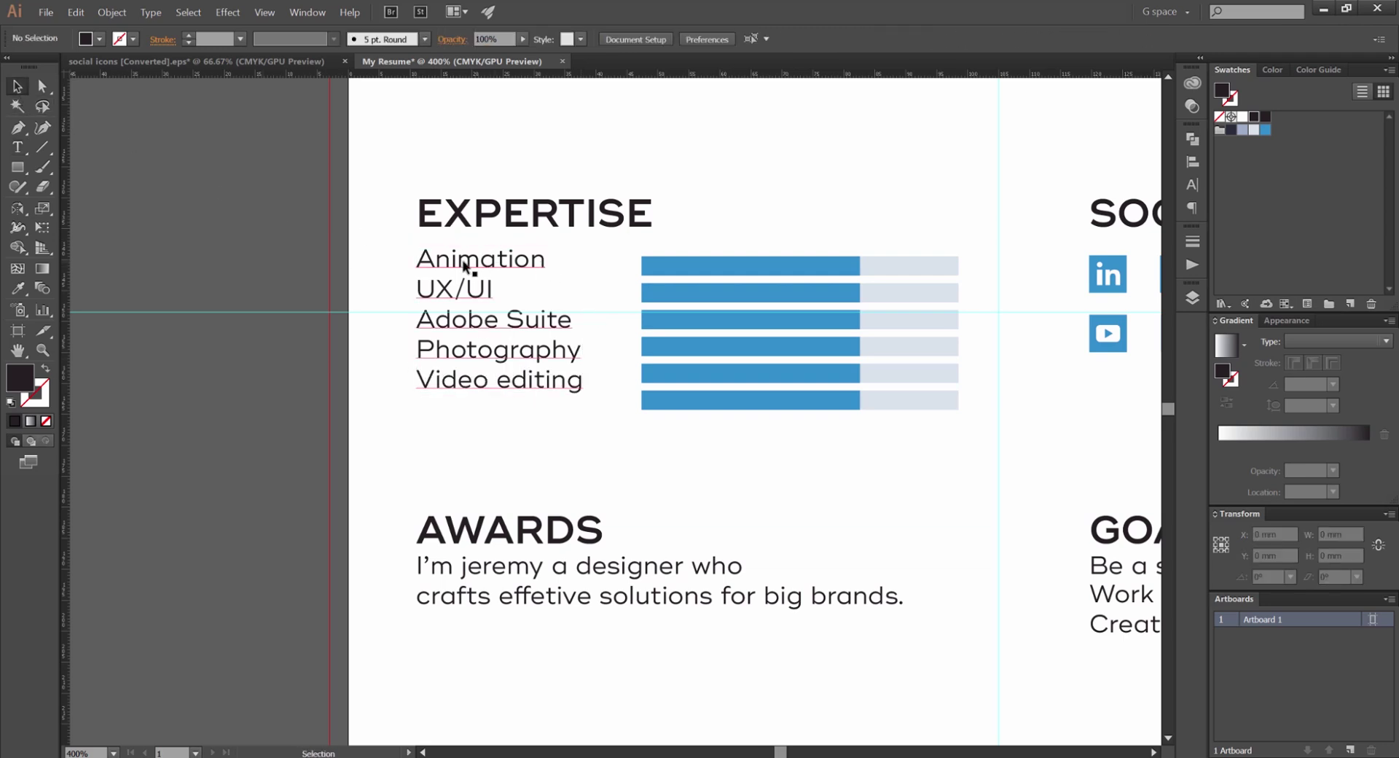
{"action": "left_click", "coordinate": [463, 266]}
{"action": "mouse_move", "coordinate": [581, 246]}
{"action": "left_mouse_down"}
{"action": "mouse_move", "coordinate": [573, 260]}
{"action": "mouse_move", "coordinate": [584, 249]}
{"action": "left_mouse_up"}
Delete the sixth blue bar and its grey track, undoing a stray list move
{"action": "left_click", "coordinate": [711, 401]}
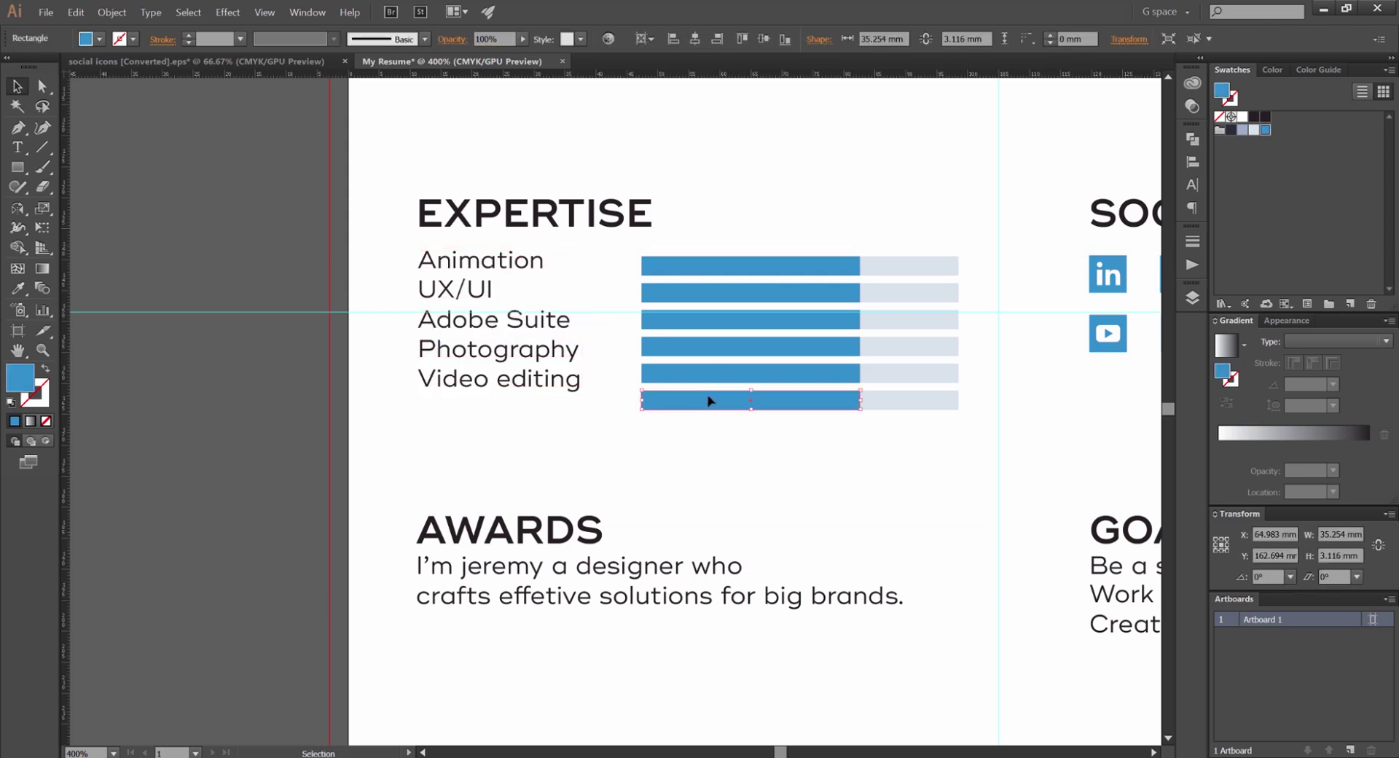
{"action": "key", "text": "Delete"}
{"action": "left_click", "coordinate": [724, 400]}
{"action": "key", "text": "Delete"}
{"action": "scroll", "coordinate": [618, 295], "scroll_direction": "up", "scroll_amount": 2}
{"action": "left_click", "coordinate": [406, 237]}
{"action": "left_click_drag", "start_coordinate": [406, 237], "coordinate": [685, 264]}
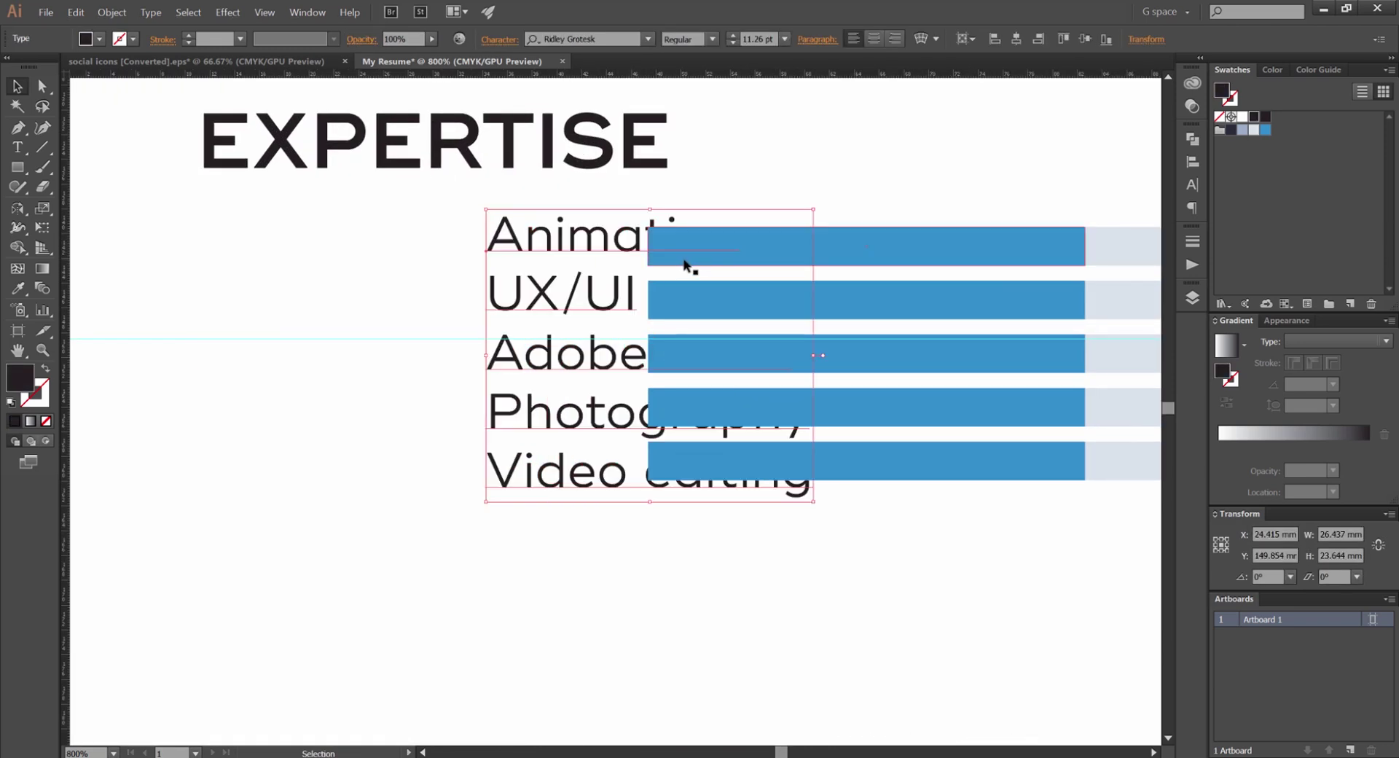
{"action": "key", "text": "ctrl+z"}
{"action": "key", "text": "ctrl+z"}
{"action": "key", "text": "ctrl+z"}
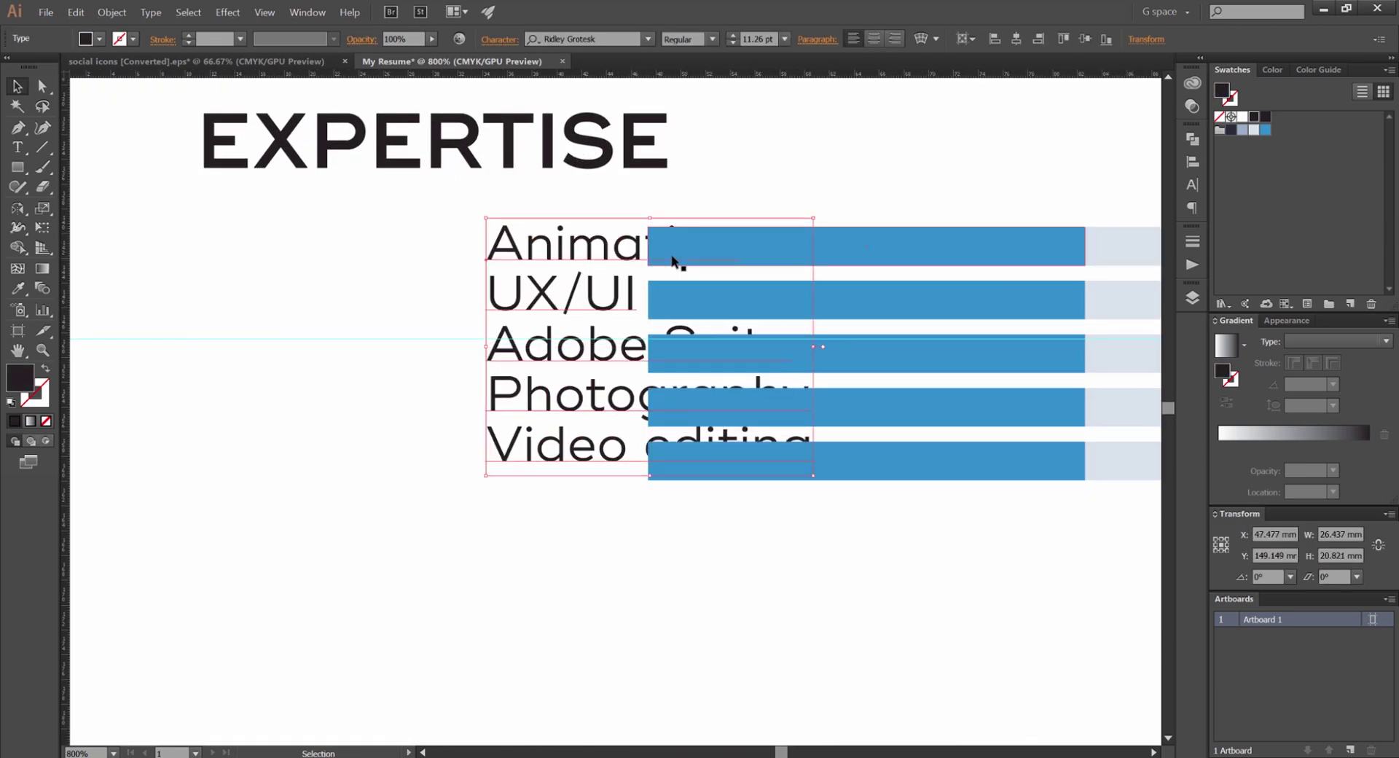
{"action": "key", "text": "ctrl+z"}
{"action": "key", "text": "ctrl+z"}
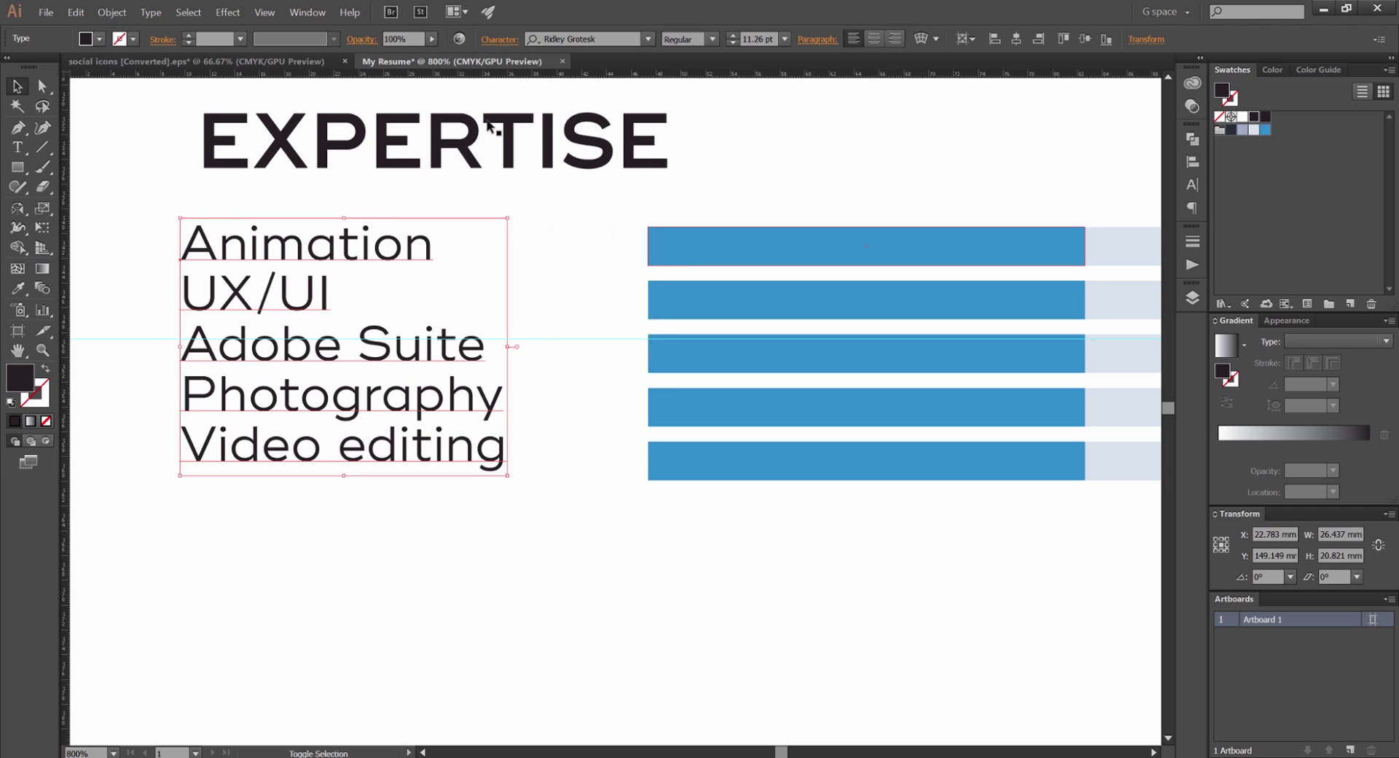
Align the skill list's left edge to the EXPERTISE heading as key object
{"action": "left_click", "coordinate": [494, 128], "text": "shift"}
{"action": "left_click", "coordinate": [437, 138]}
{"action": "left_click", "coordinate": [960, 38]}
{"action": "left_click", "coordinate": [868, 164]}
Review the aligned skill list across the page, selecting and deselecting it
{"action": "scroll", "coordinate": [867, 164], "scroll_direction": "down", "scroll_amount": 1}
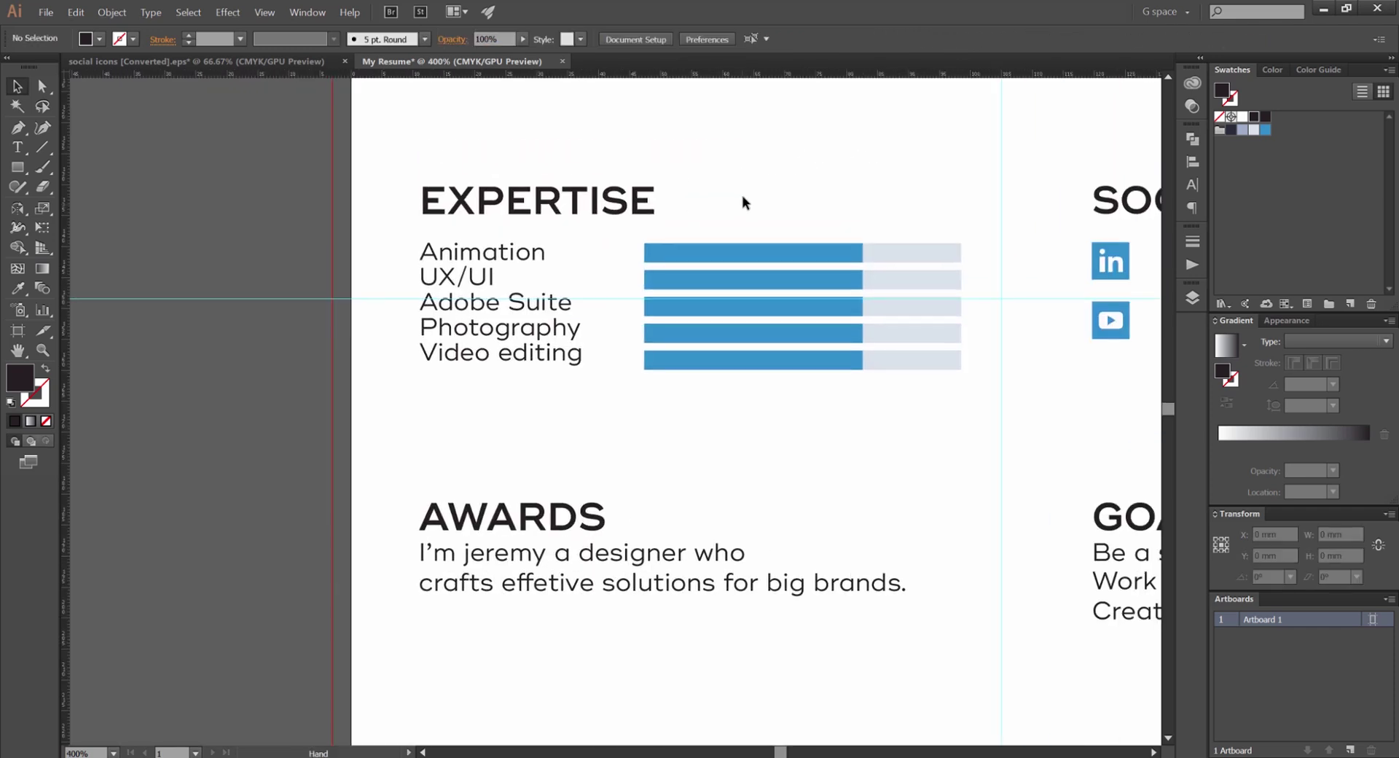
{"action": "left_click", "coordinate": [525, 256]}
{"action": "left_click", "coordinate": [575, 243]}
{"action": "scroll", "coordinate": [596, 237], "scroll_direction": "down", "scroll_amount": 1}
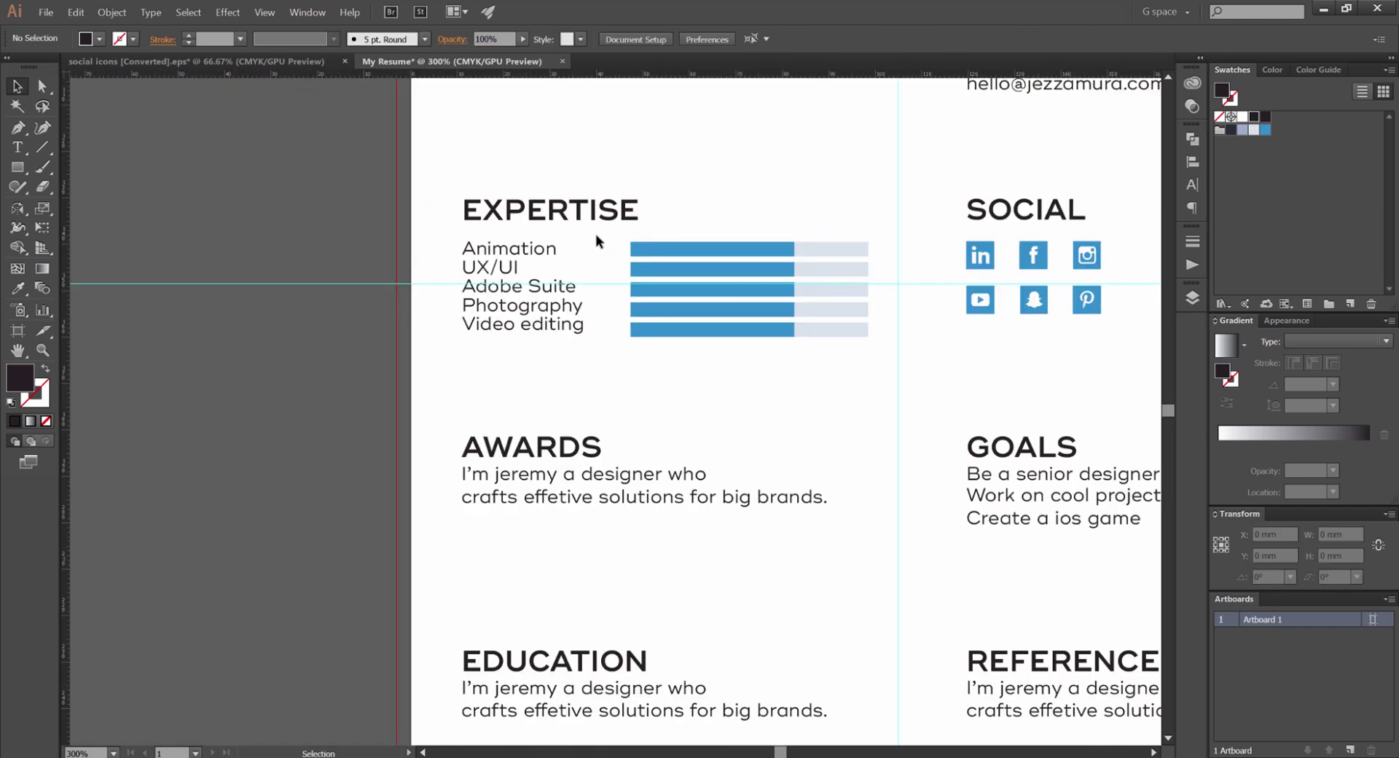
{"action": "scroll", "coordinate": [583, 240], "scroll_direction": "up", "scroll_amount": 3}
{"action": "left_click", "coordinate": [440, 252]}
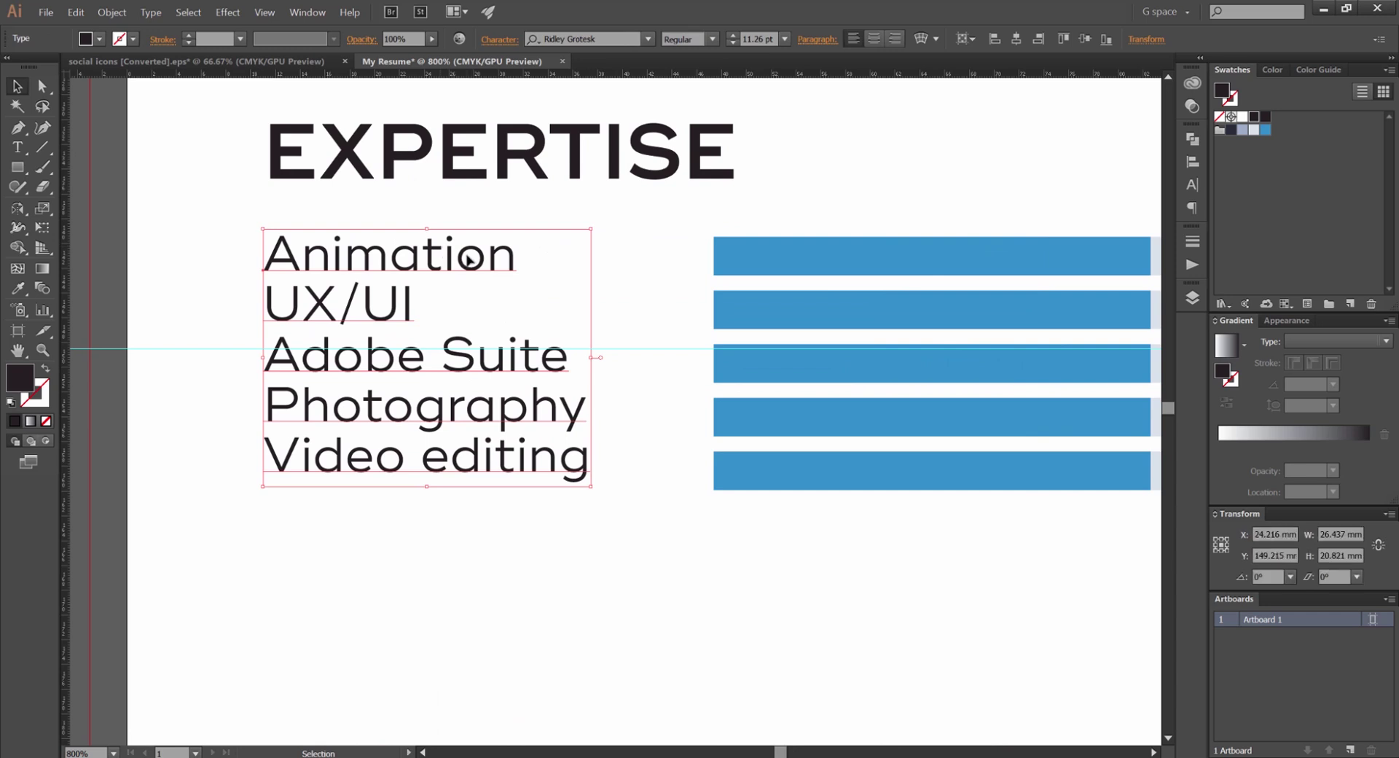
{"action": "left_click", "coordinate": [548, 246]}
{"action": "scroll", "coordinate": [548, 246], "scroll_direction": "down", "scroll_amount": 2}
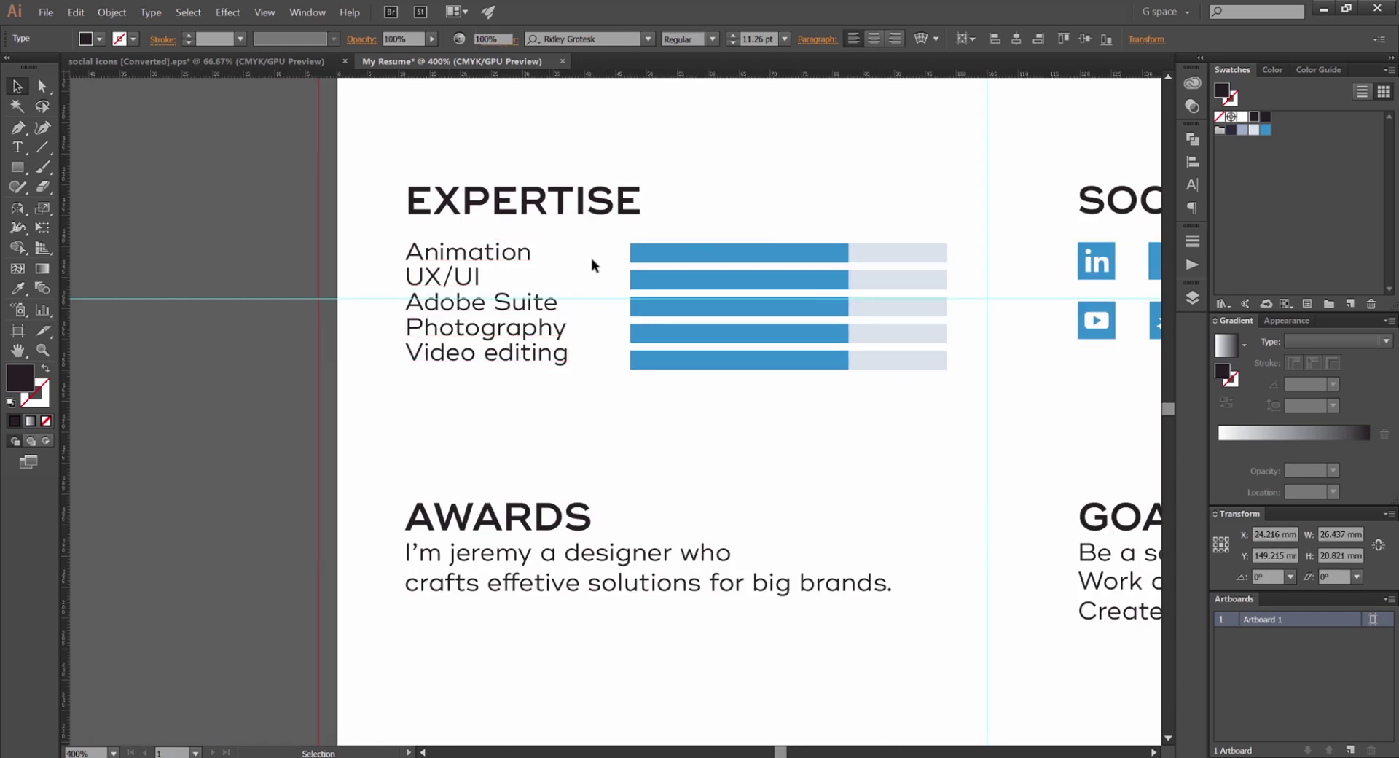
{"action": "scroll", "coordinate": [500, 368], "scroll_direction": "right", "scroll_amount": 2}
{"action": "scroll", "coordinate": [500, 368], "scroll_direction": "down", "scroll_amount": 1}
{"action": "left_click", "coordinate": [458, 334]}
{"action": "scroll", "coordinate": [727, 211], "scroll_direction": "down", "scroll_amount": 2}
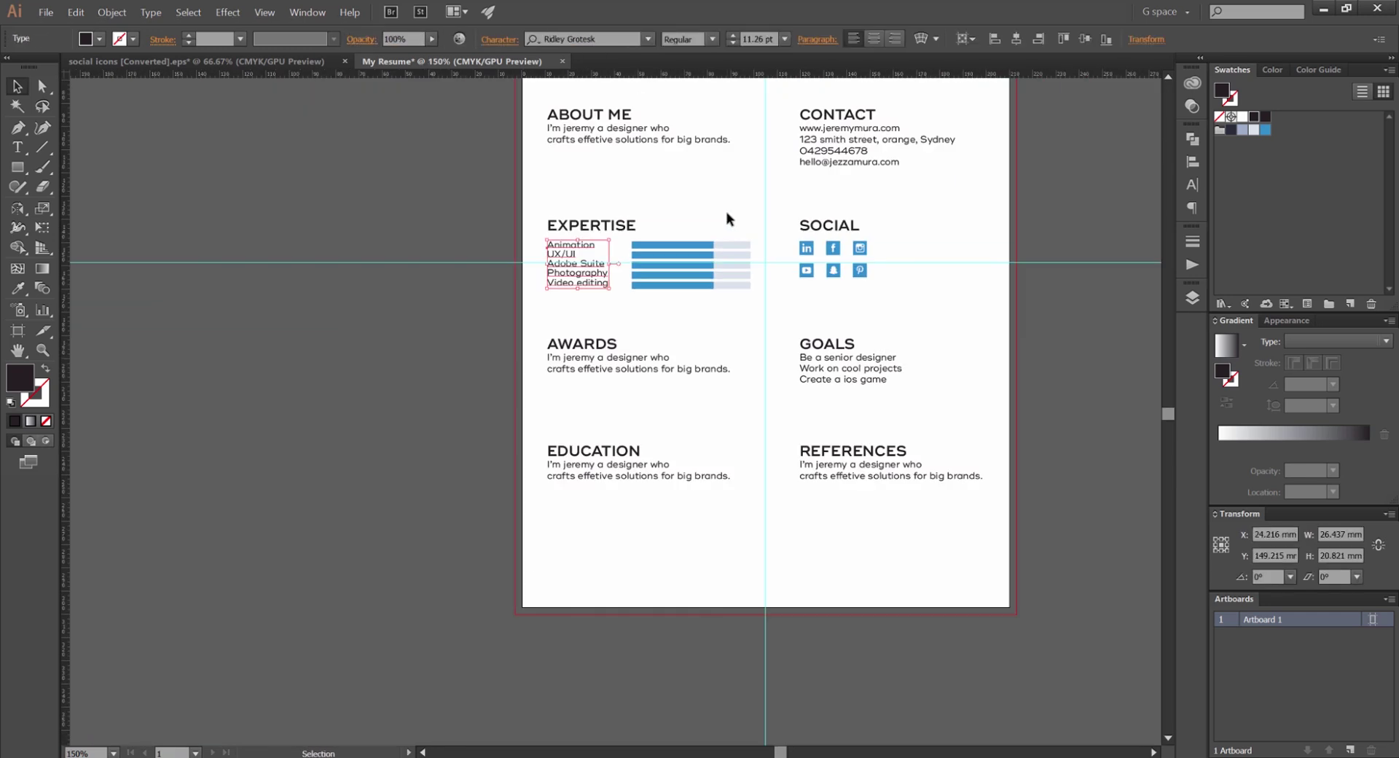
{"action": "left_click", "coordinate": [727, 211]}
{"action": "left_click_drag", "start_coordinate": [725, 225], "coordinate": [710, 238]}
Hide the guides and nudge the skill bars group left
{"action": "key", "text": "ctrl+semicolon"}
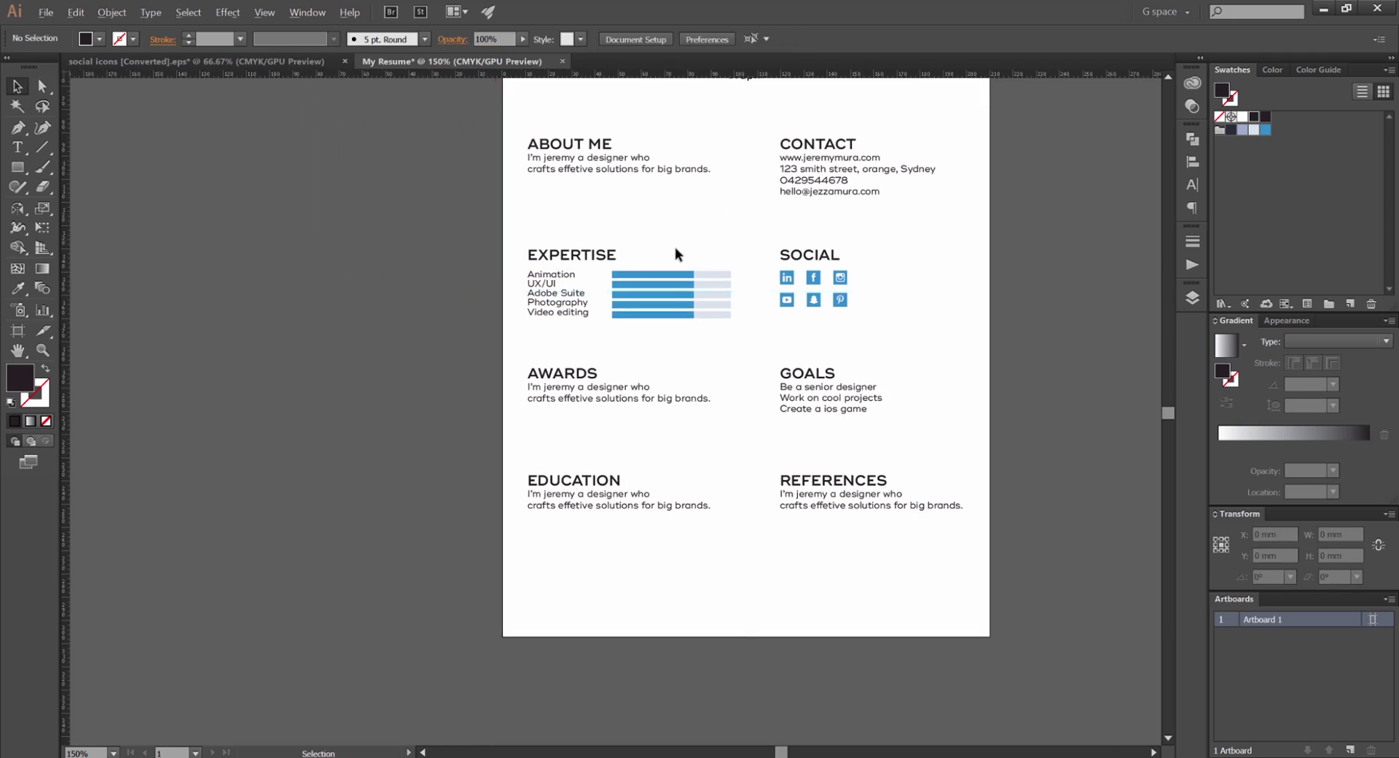
{"action": "scroll", "coordinate": [674, 255], "scroll_direction": "up", "scroll_amount": 4}
{"action": "left_click", "coordinate": [442, 403]}
{"action": "key", "text": "Left"}
{"action": "key", "text": "Left"}
{"action": "key", "text": "Left"}
{"action": "left_click", "coordinate": [662, 259]}
{"action": "scroll", "coordinate": [662, 259], "scroll_direction": "down", "scroll_amount": 1}
Lengthen the first and second blue skill bars to different lengths
{"action": "key", "text": "a"}
{"action": "left_click", "coordinate": [714, 317], "text": "alt"}
{"action": "key", "text": "v"}
{"action": "scroll", "coordinate": [714, 321], "scroll_direction": "up", "scroll_amount": 3}
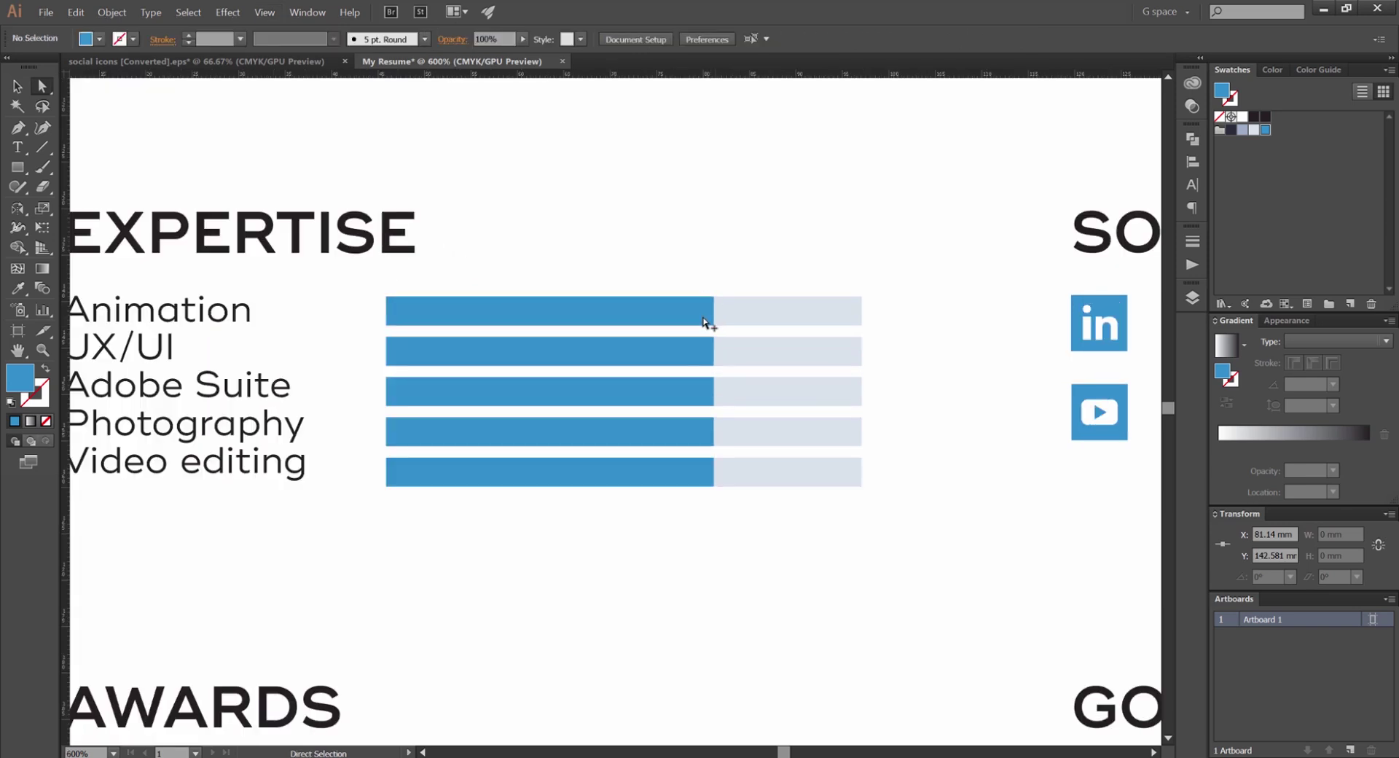
{"action": "left_click_drag", "start_coordinate": [726, 306], "coordinate": [925, 305]}
{"action": "left_click", "coordinate": [698, 386]}
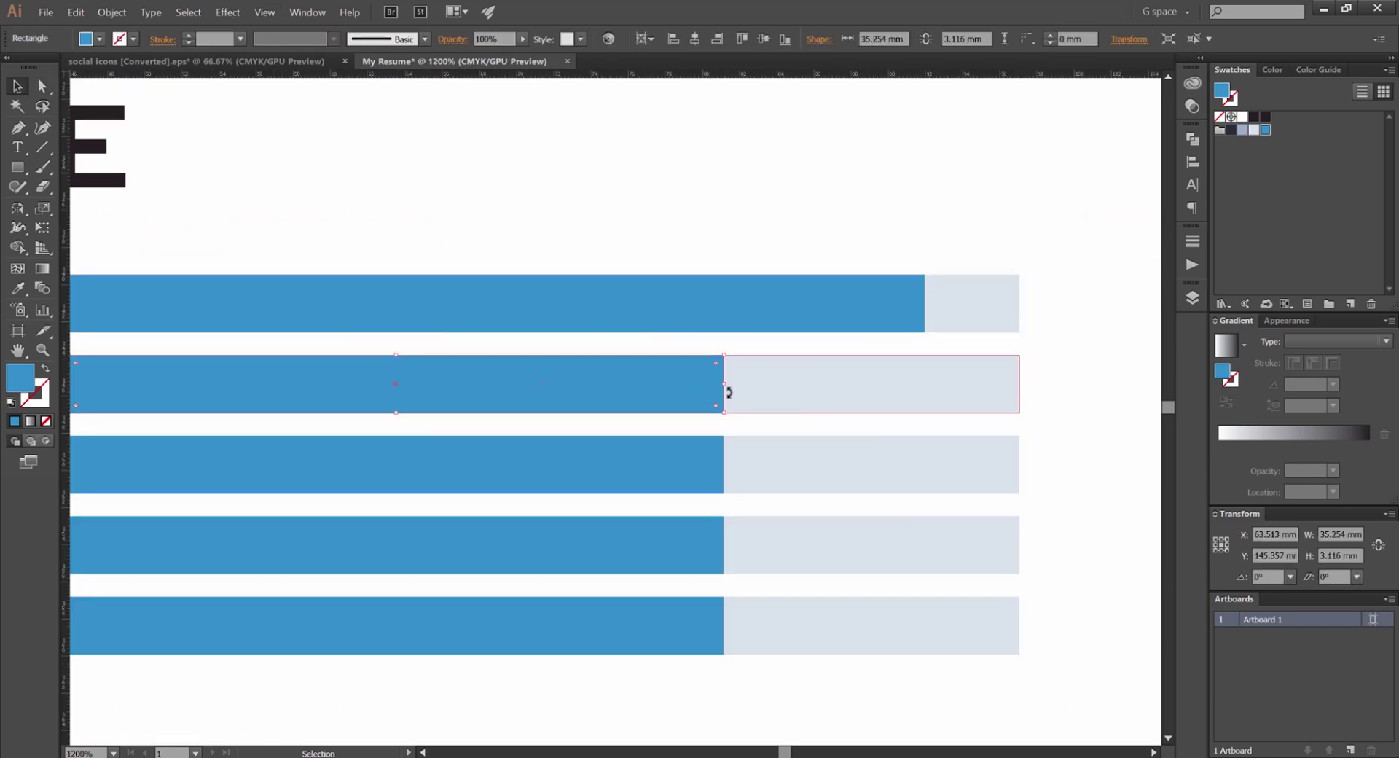
{"action": "left_click_drag", "start_coordinate": [725, 384], "coordinate": [819, 384]}
Shorten the third and fourth blue bars and extend the fifth almost full
{"action": "left_click", "coordinate": [718, 467]}
{"action": "left_click_drag", "start_coordinate": [725, 464], "coordinate": [611, 467]}
{"action": "left_click", "coordinate": [704, 548]}
{"action": "left_click", "coordinate": [724, 623]}
{"action": "left_click_drag", "start_coordinate": [725, 623], "coordinate": [938, 624]}
{"action": "left_click", "coordinate": [707, 565]}
{"action": "left_click_drag", "start_coordinate": [725, 553], "coordinate": [543, 547]}
Scroll down the page to review the varied skill bars
{"action": "left_click", "coordinate": [575, 175]}
{"action": "scroll", "coordinate": [575, 173], "scroll_direction": "down", "scroll_amount": 4}
{"action": "scroll", "coordinate": [734, 188], "scroll_direction": "down", "scroll_amount": 3}
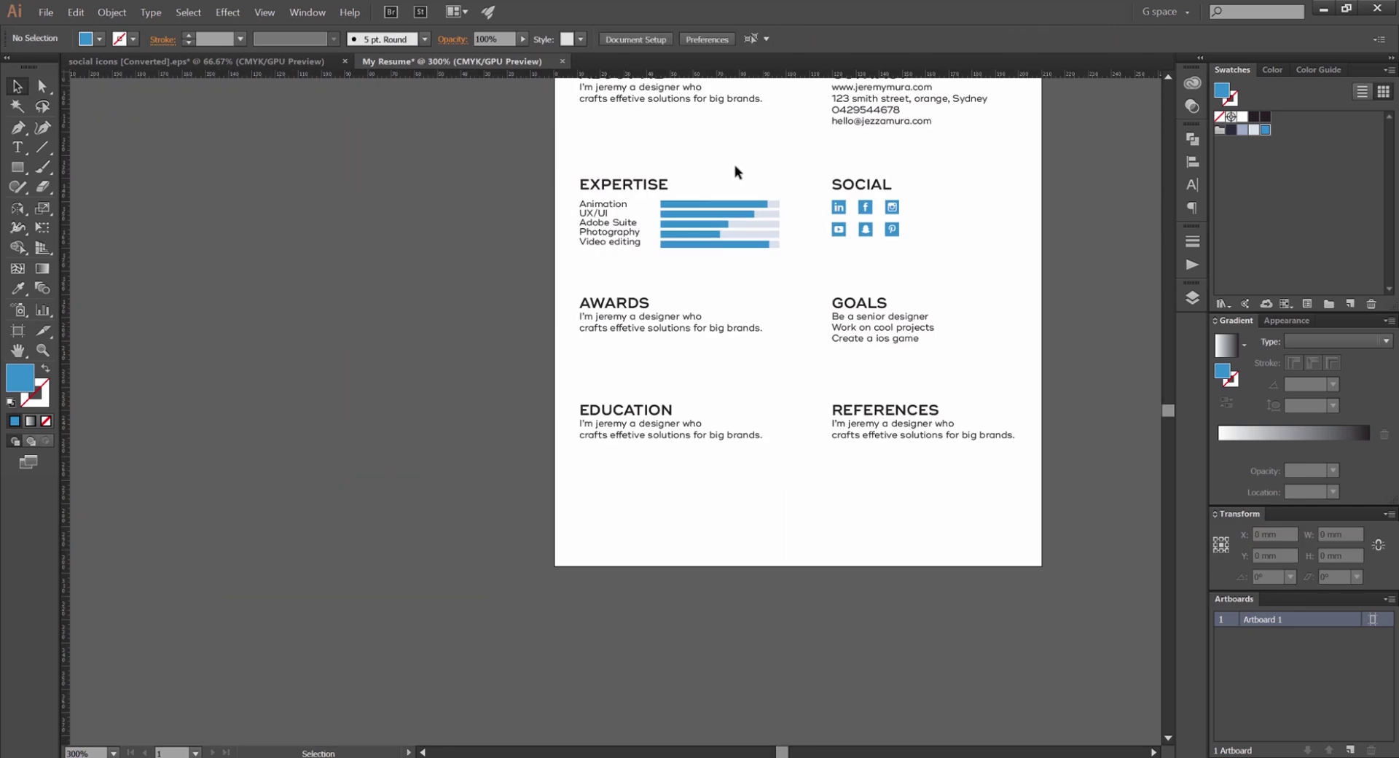
{"action": "left_click_drag", "start_coordinate": [734, 172], "coordinate": [687, 281]}
{"action": "scroll", "coordinate": [661, 287], "scroll_direction": "down", "scroll_amount": 1}
{"action": "scroll", "coordinate": [661, 287], "scroll_direction": "down", "scroll_amount": 2}
{"action": "scroll", "coordinate": [641, 401], "scroll_direction": "up", "scroll_amount": 3}
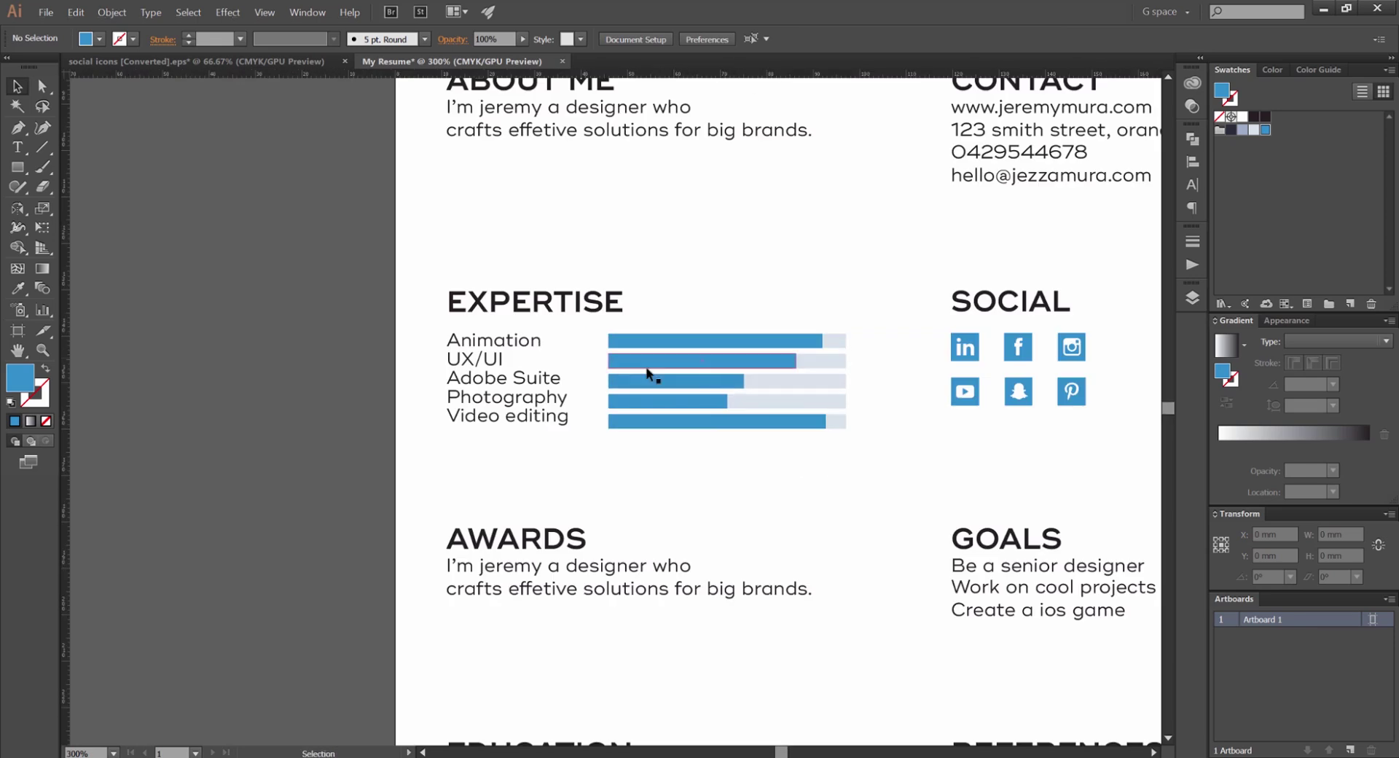
{"action": "scroll", "coordinate": [547, 238], "scroll_direction": "right", "scroll_amount": 2}
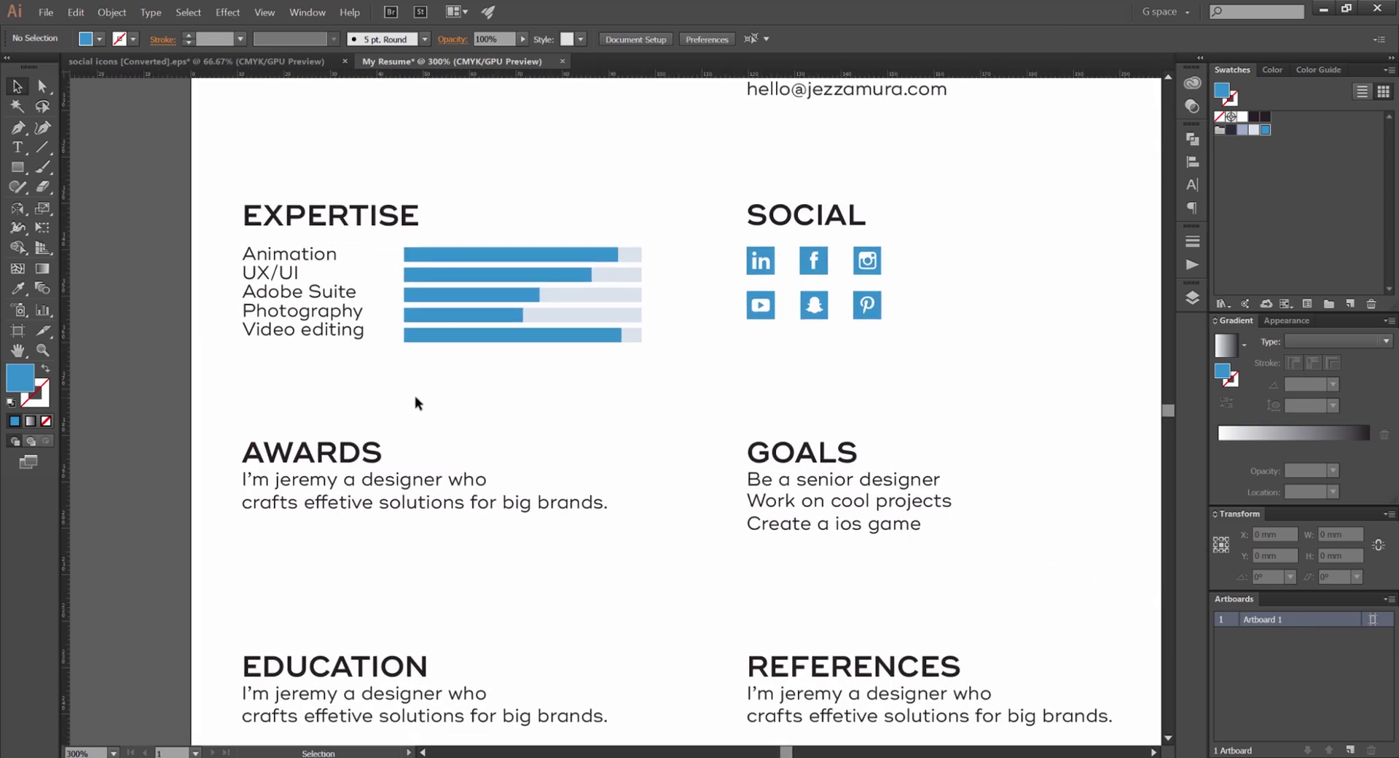
{"action": "scroll", "coordinate": [493, 481], "scroll_direction": "down", "scroll_amount": 1}
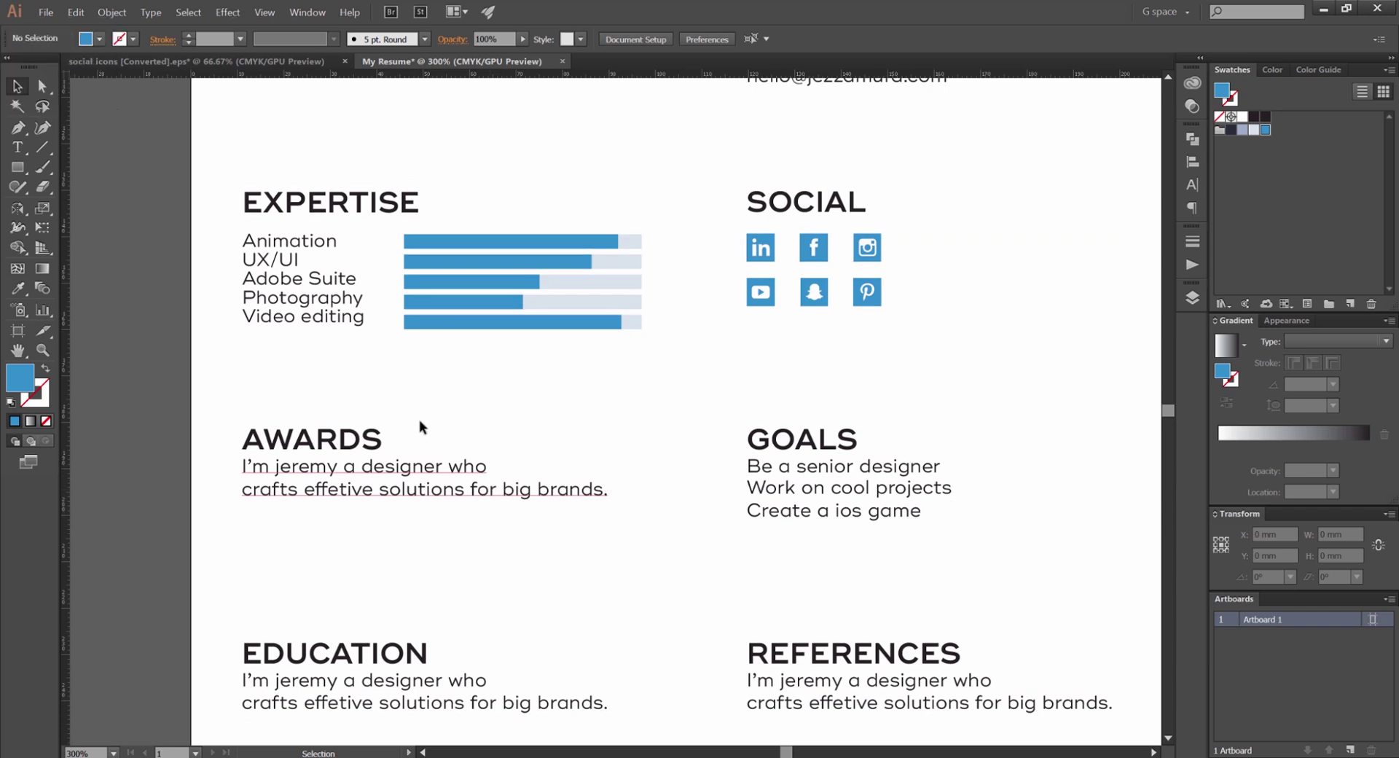
Delete the body text blocks under Awards, Goals, Education and References together
{"action": "scroll", "coordinate": [447, 423], "scroll_direction": "down", "scroll_amount": 3}
{"action": "scroll", "coordinate": [431, 327], "scroll_direction": "right", "scroll_amount": 1}
{"action": "left_click", "coordinate": [360, 353]}
{"action": "left_click", "coordinate": [744, 379], "text": "shift"}
{"action": "left_click", "coordinate": [367, 558], "text": "shift"}
{"action": "left_click", "coordinate": [752, 570], "text": "shift"}
{"action": "key", "text": "Delete"}
Delete the leftover Goals line and look over the cleared sections
{"action": "left_click", "coordinate": [756, 337]}
{"action": "key", "text": "Delete"}
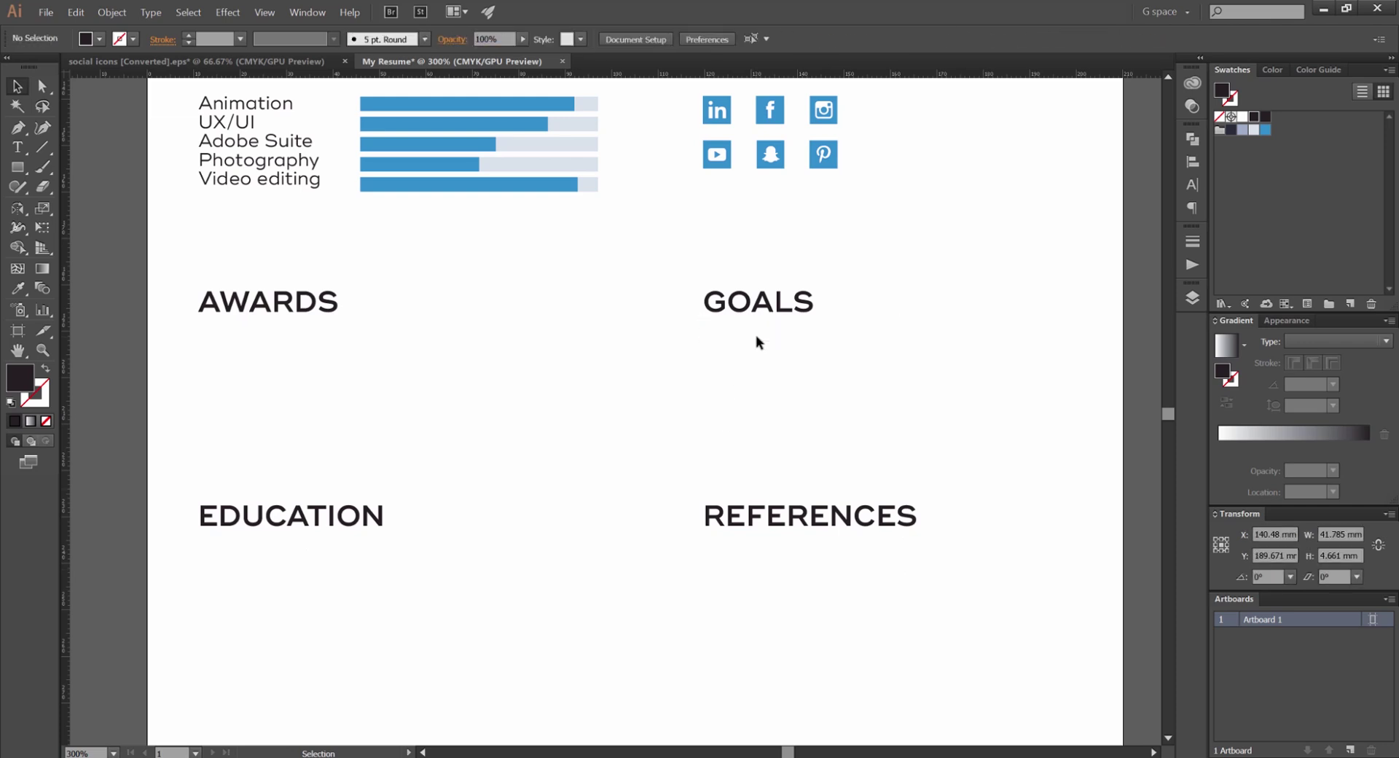
{"action": "scroll", "coordinate": [757, 341], "scroll_direction": "down", "scroll_amount": 2}
{"action": "scroll", "coordinate": [599, 262], "scroll_direction": "up", "scroll_amount": 2}
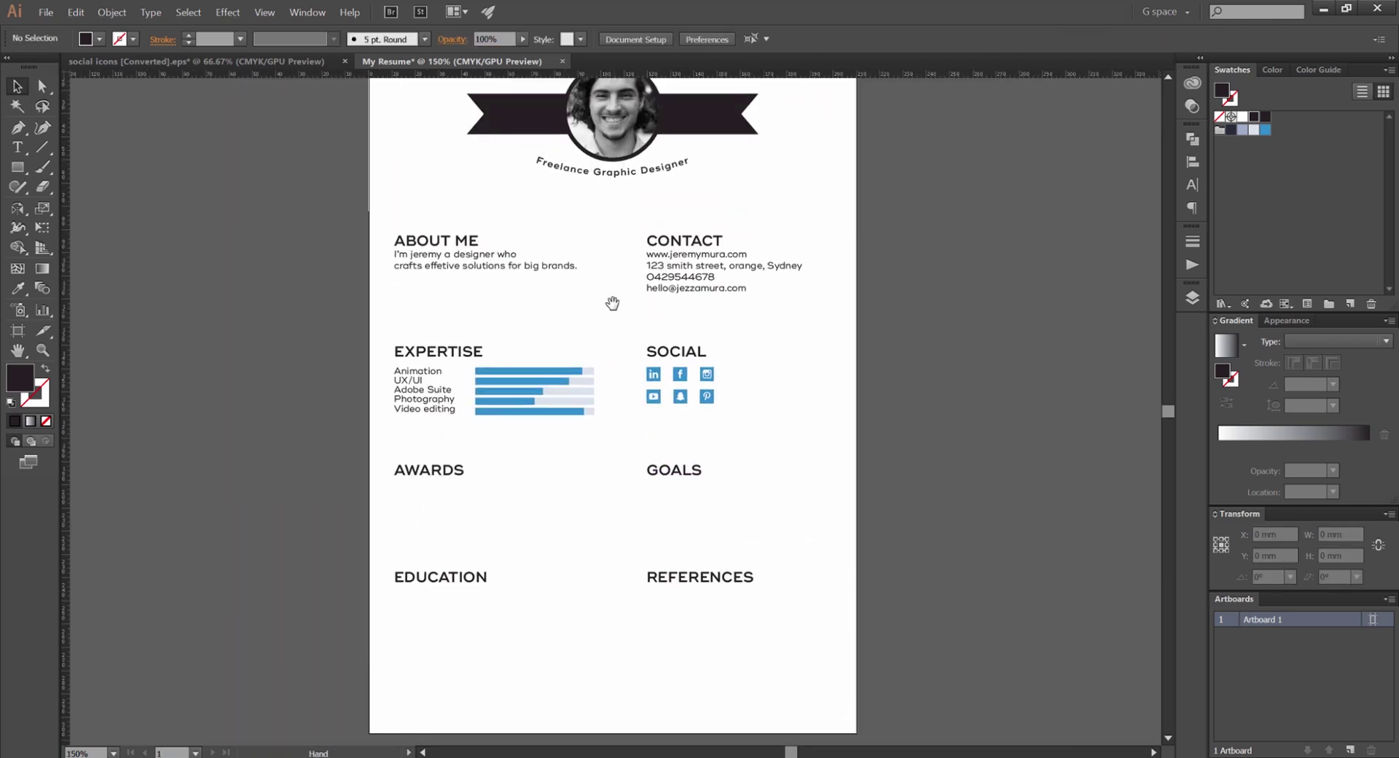
{"action": "scroll", "coordinate": [676, 329], "scroll_direction": "right", "scroll_amount": 3}
{"action": "scroll", "coordinate": [514, 298], "scroll_direction": "up", "scroll_amount": 3}
{"action": "scroll", "coordinate": [514, 297], "scroll_direction": "left", "scroll_amount": 2}
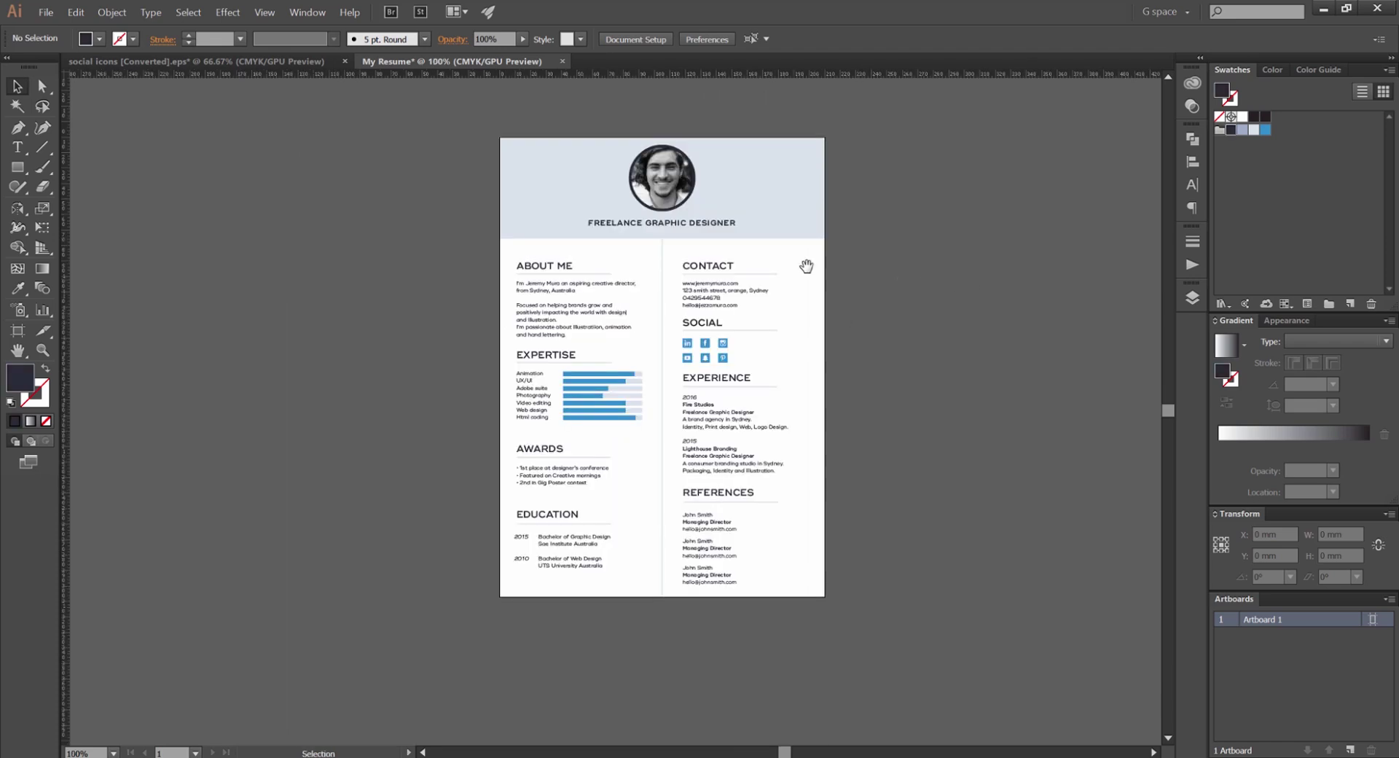
{"action": "scroll", "coordinate": [737, 218], "scroll_direction": "right", "scroll_amount": 1}
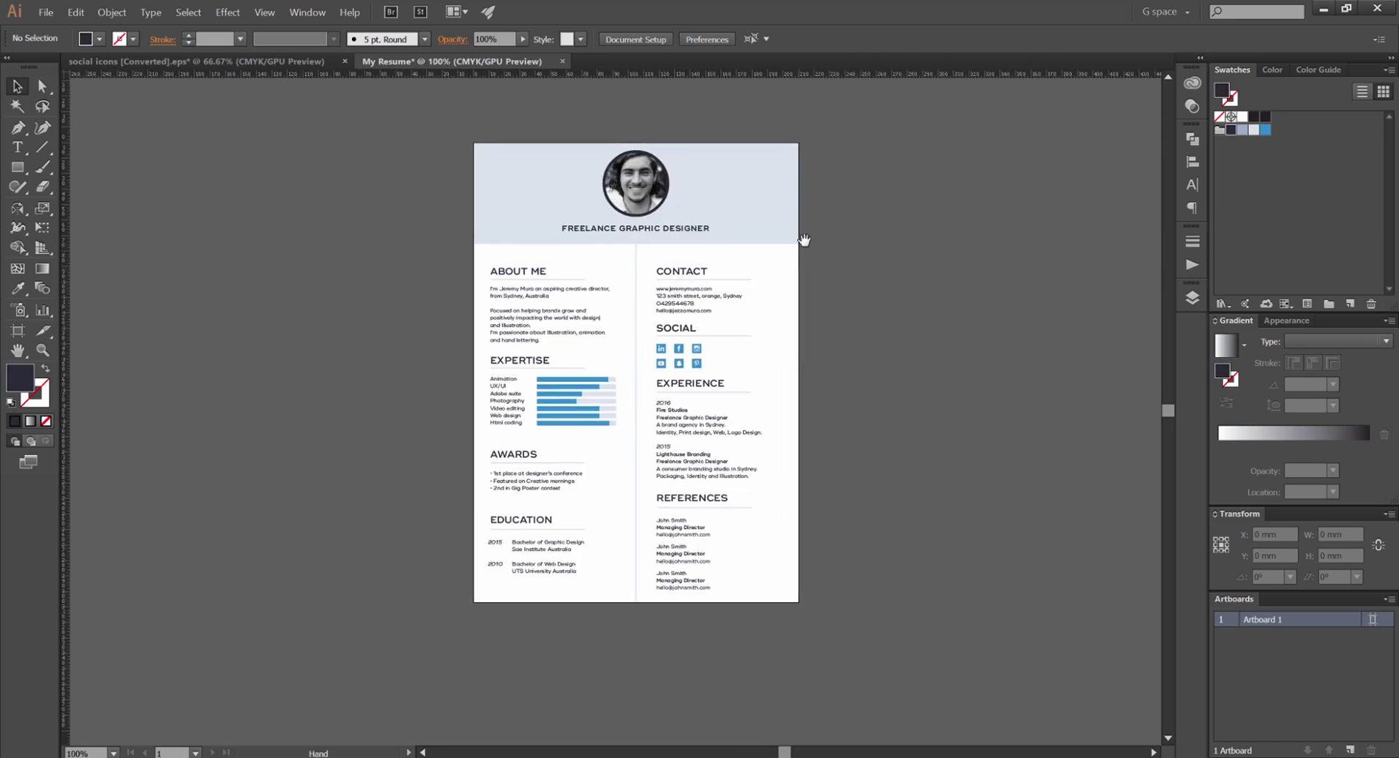
{"action": "scroll", "coordinate": [637, 238], "scroll_direction": "up", "scroll_amount": 1}
{"action": "scroll", "coordinate": [754, 256], "scroll_direction": "right", "scroll_amount": 2}
{"action": "scroll", "coordinate": [754, 255], "scroll_direction": "right", "scroll_amount": 1}
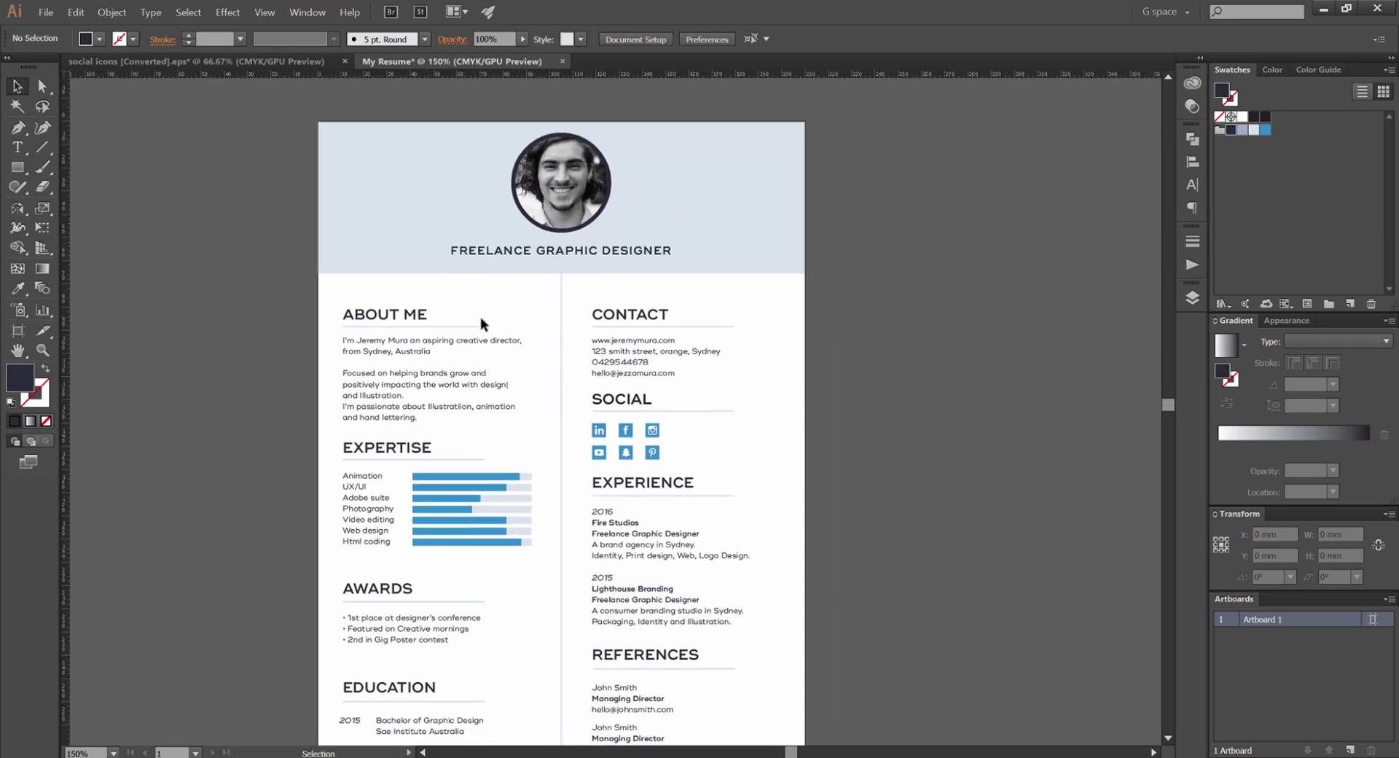
{"action": "scroll", "coordinate": [580, 342], "scroll_direction": "up", "scroll_amount": 3}
{"action": "scroll", "coordinate": [578, 313], "scroll_direction": "left", "scroll_amount": 1}
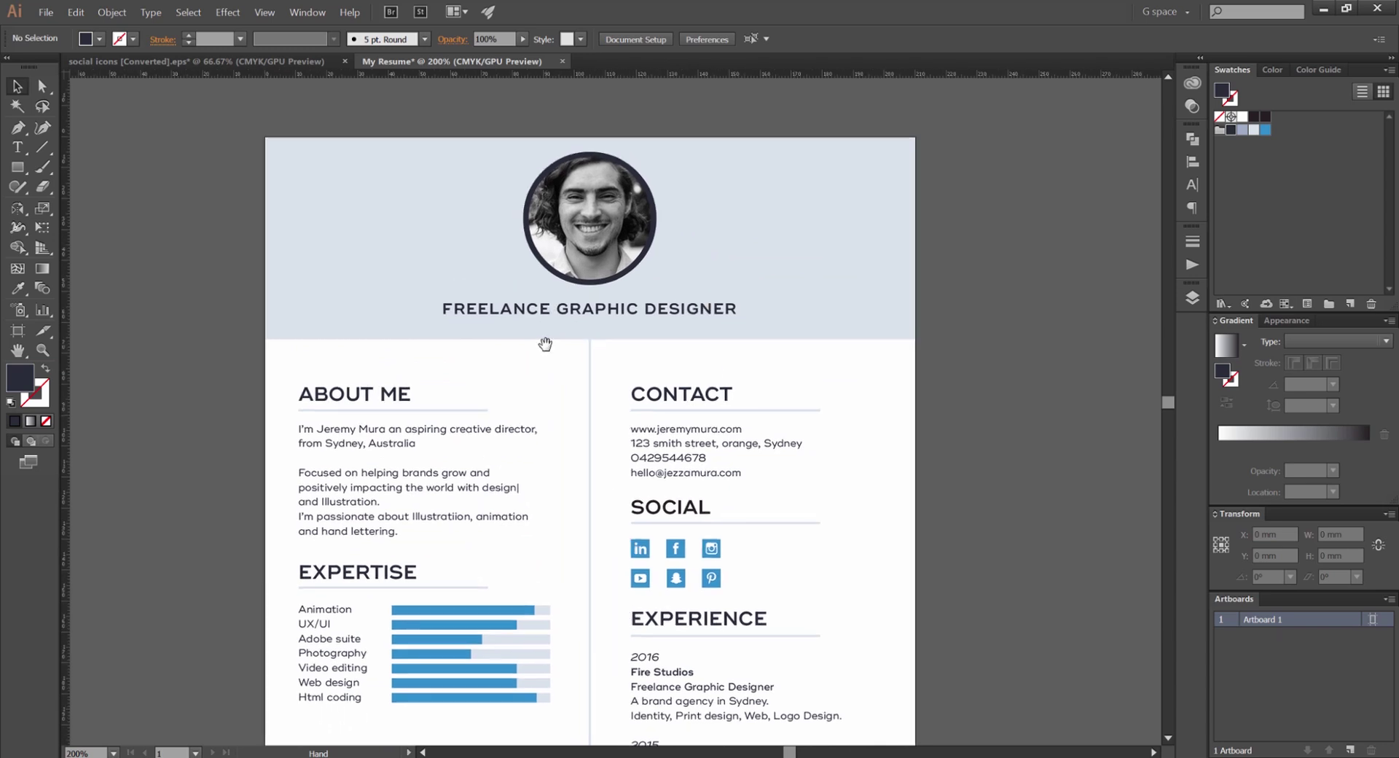
{"action": "scroll", "coordinate": [721, 216], "scroll_direction": "down", "scroll_amount": 5}
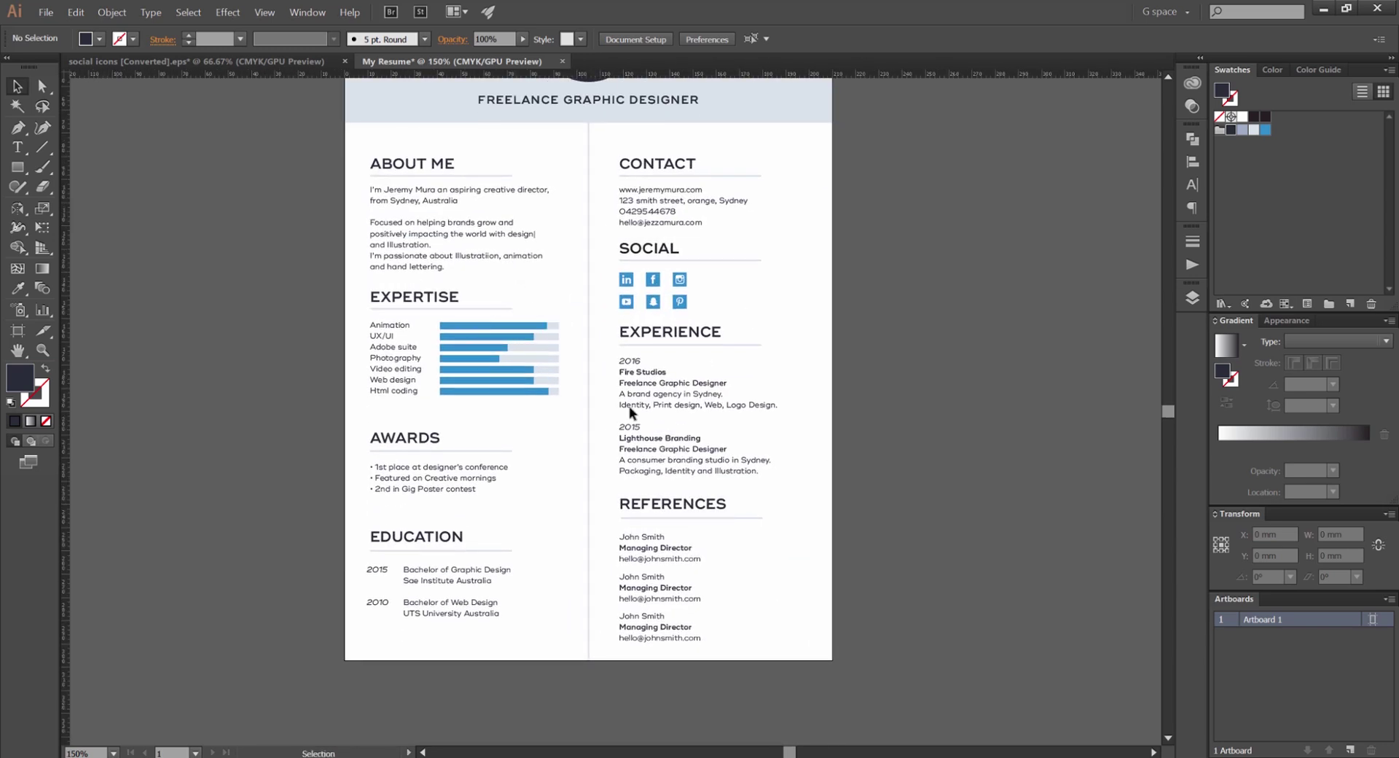
{"action": "scroll", "coordinate": [452, 203], "scroll_direction": "up", "scroll_amount": 2}
{"action": "scroll", "coordinate": [567, 240], "scroll_direction": "up", "scroll_amount": 1}
{"action": "left_click_drag", "start_coordinate": [580, 219], "coordinate": [513, 275]}
{"action": "scroll", "coordinate": [574, 230], "scroll_direction": "up", "scroll_amount": 2}
{"action": "scroll", "coordinate": [669, 236], "scroll_direction": "down", "scroll_amount": 2}
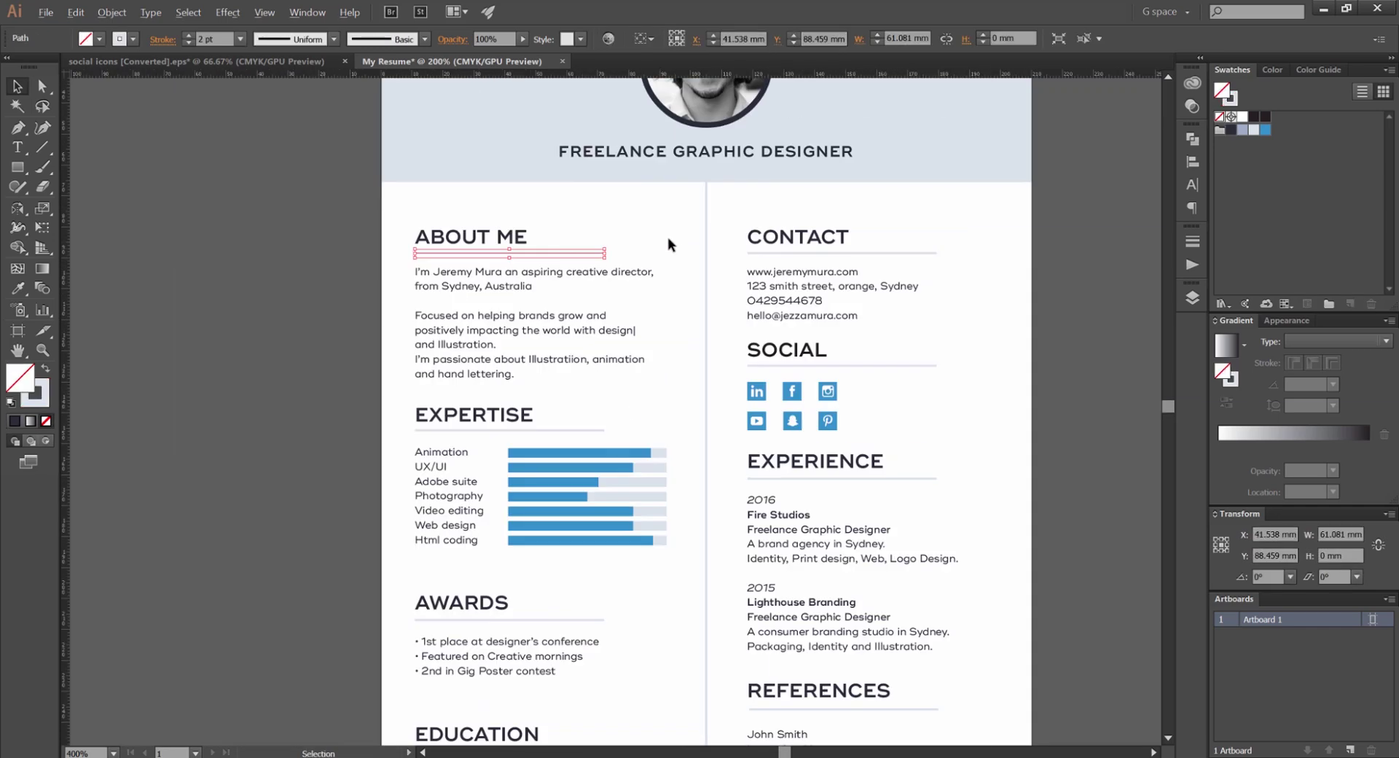
{"action": "left_click_drag", "start_coordinate": [705, 219], "coordinate": [706, 218]}
{"action": "scroll", "coordinate": [705, 211], "scroll_direction": "right", "scroll_amount": 3}
{"action": "scroll", "coordinate": [728, 208], "scroll_direction": "up", "scroll_amount": 2}
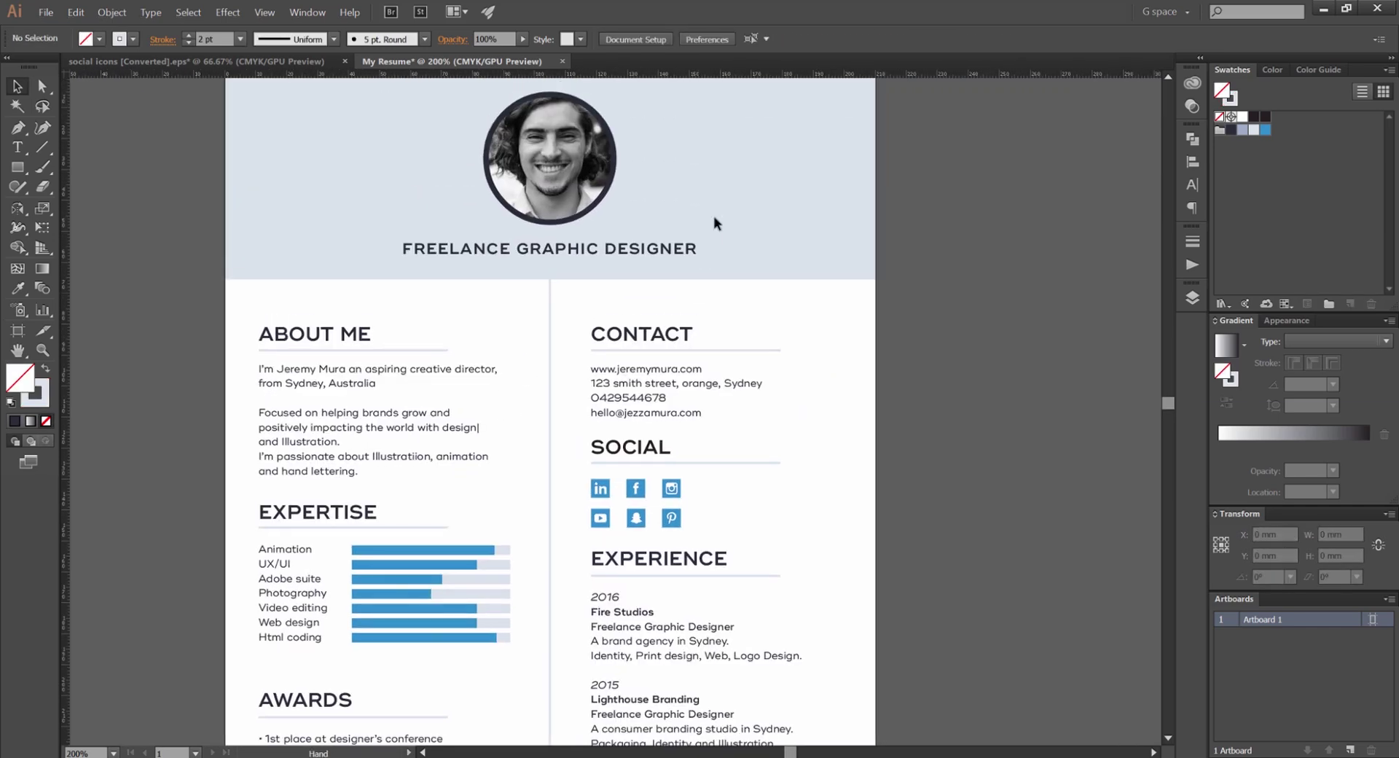
{"action": "scroll", "coordinate": [787, 362], "scroll_direction": "down", "scroll_amount": 3}
{"action": "scroll", "coordinate": [622, 349], "scroll_direction": "up", "scroll_amount": 3}
{"action": "scroll", "coordinate": [641, 314], "scroll_direction": "down", "scroll_amount": 3}
{"action": "scroll", "coordinate": [642, 292], "scroll_direction": "left", "scroll_amount": 1}
{"action": "scroll", "coordinate": [437, 292], "scroll_direction": "down", "scroll_amount": 1}
{"action": "scroll", "coordinate": [434, 262], "scroll_direction": "up", "scroll_amount": 1}
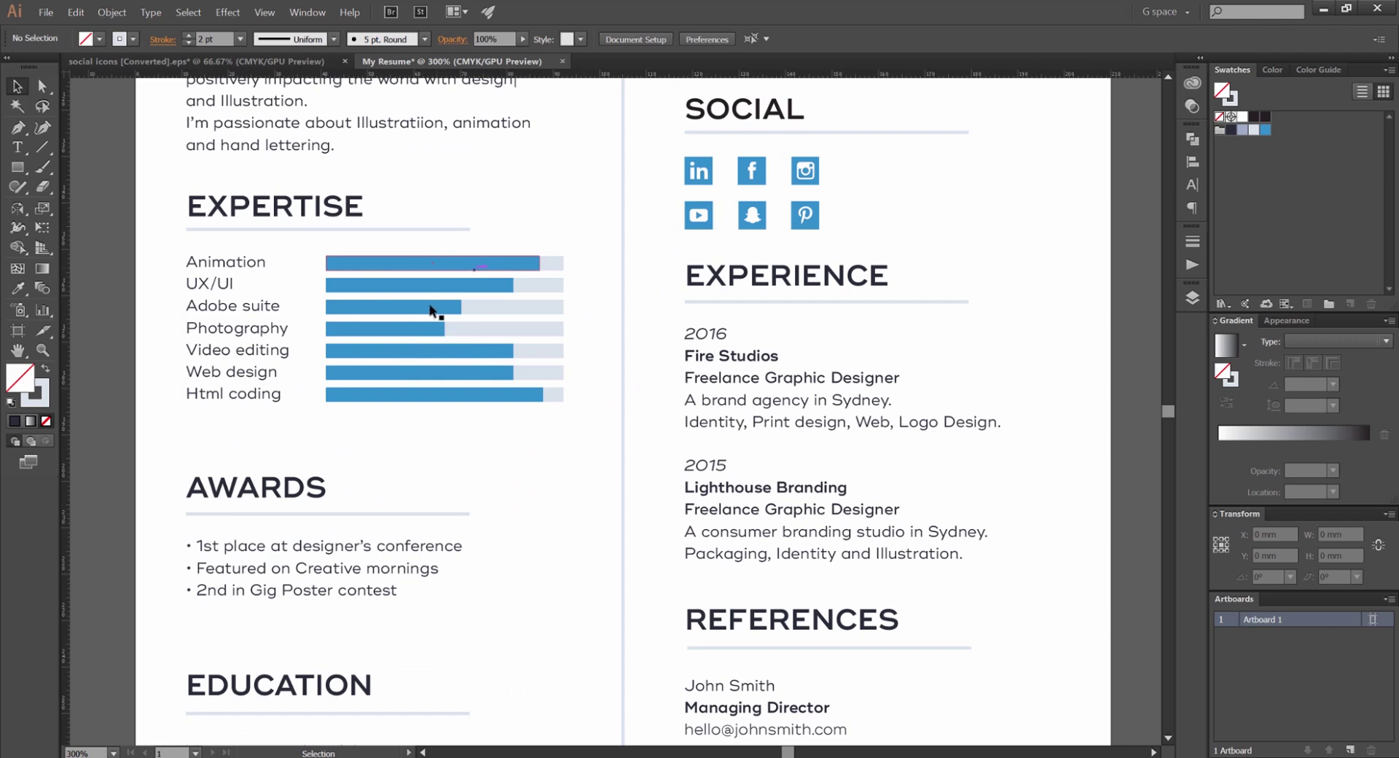
{"action": "left_click_drag", "start_coordinate": [516, 206], "coordinate": [473, 238]}
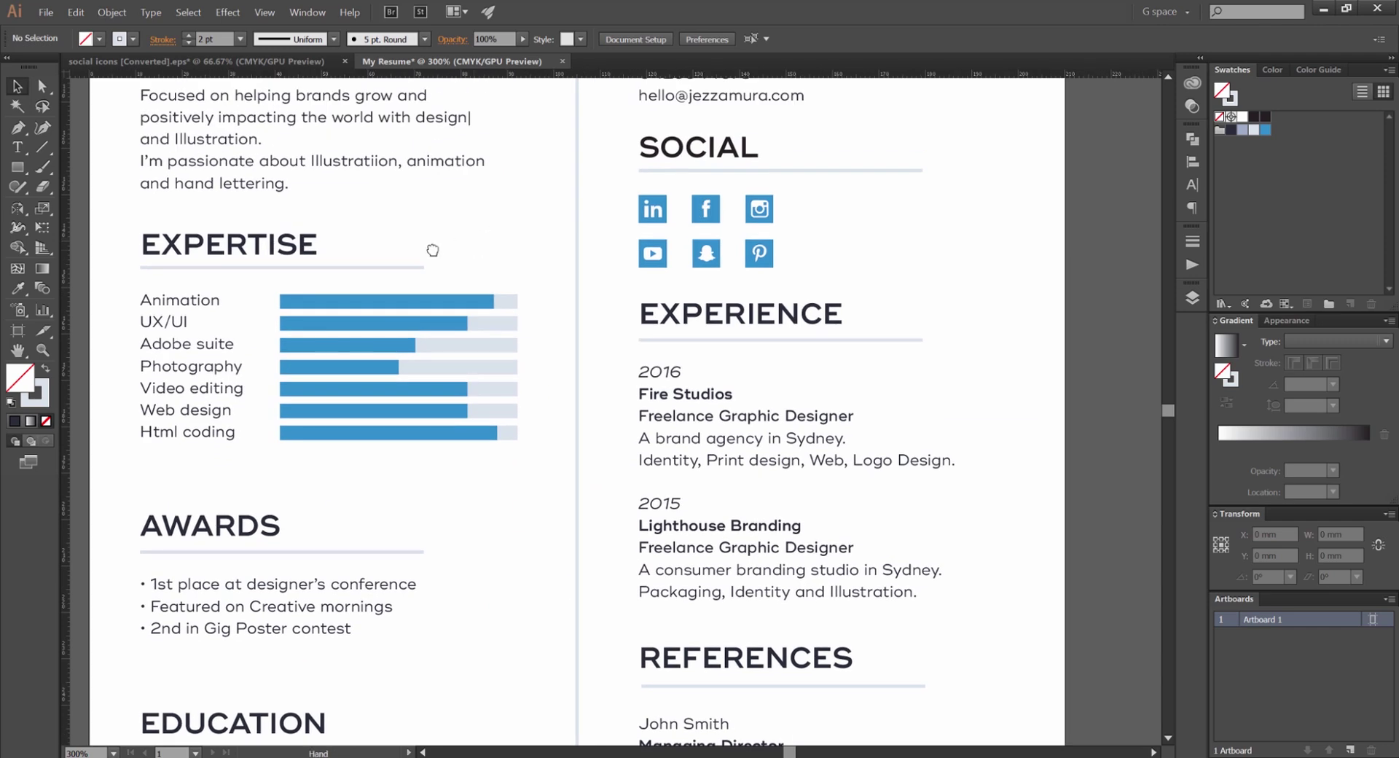
{"action": "scroll", "coordinate": [406, 290], "scroll_direction": "down", "scroll_amount": 1}
{"action": "scroll", "coordinate": [406, 290], "scroll_direction": "left", "scroll_amount": 1}
{"action": "scroll", "coordinate": [430, 287], "scroll_direction": "up", "scroll_amount": 1}
{"action": "scroll", "coordinate": [709, 188], "scroll_direction": "down", "scroll_amount": 1}
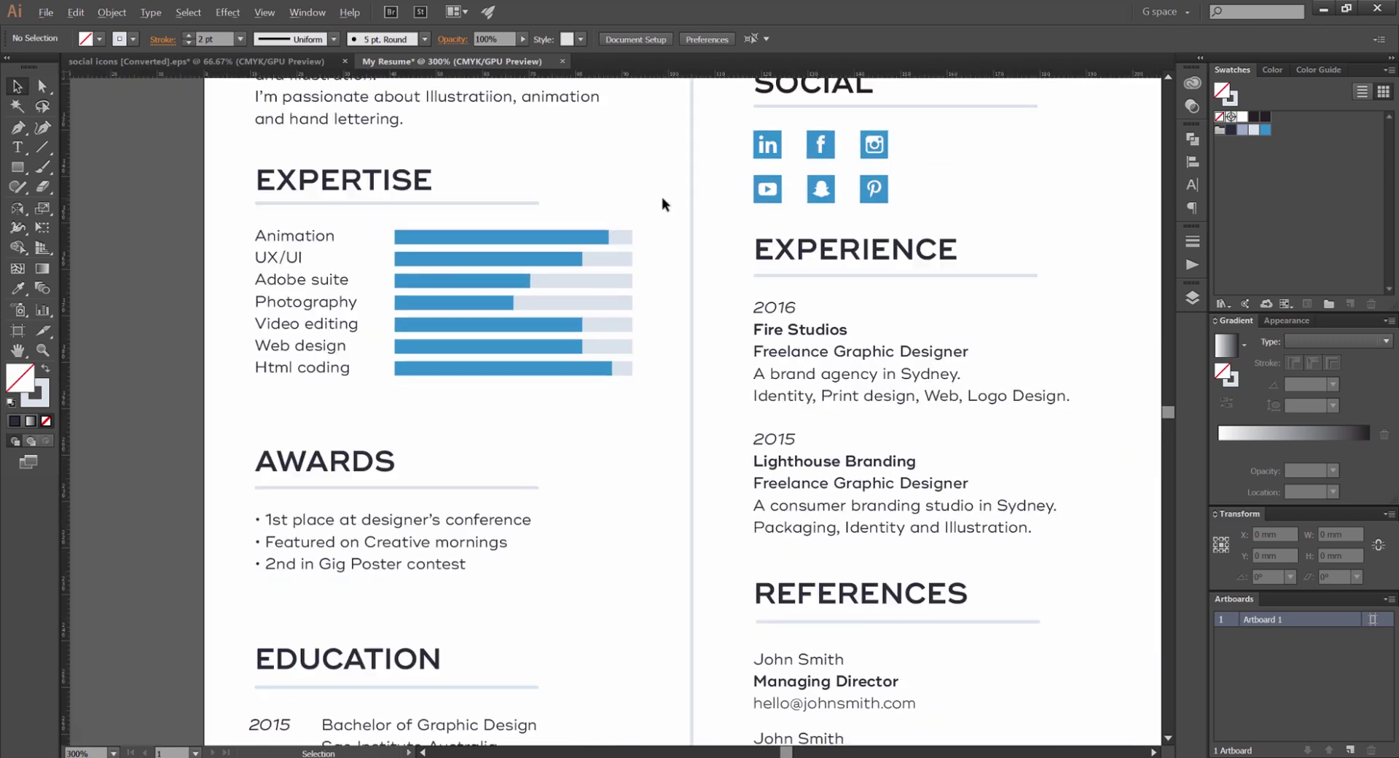
{"action": "scroll", "coordinate": [656, 200], "scroll_direction": "up", "scroll_amount": 1}
{"action": "scroll", "coordinate": [656, 200], "scroll_direction": "right", "scroll_amount": 1}
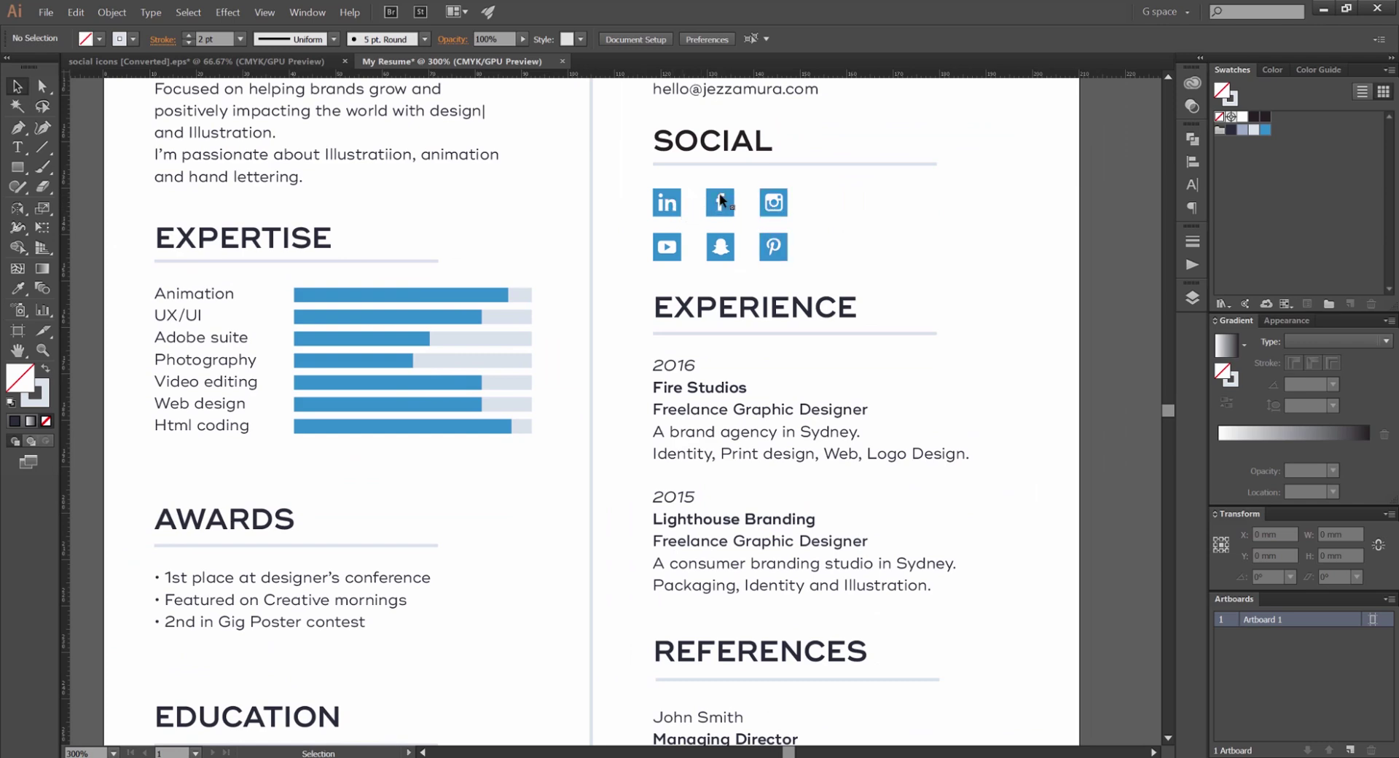
{"action": "scroll", "coordinate": [800, 277], "scroll_direction": "up", "scroll_amount": 1}
{"action": "scroll", "coordinate": [799, 277], "scroll_direction": "right", "scroll_amount": 1}
{"action": "scroll", "coordinate": [728, 212], "scroll_direction": "down", "scroll_amount": 4}
{"action": "scroll", "coordinate": [728, 212], "scroll_direction": "left", "scroll_amount": 1}
{"action": "scroll", "coordinate": [727, 241], "scroll_direction": "right", "scroll_amount": 1}
{"action": "scroll", "coordinate": [727, 240], "scroll_direction": "right", "scroll_amount": 1}
{"action": "scroll", "coordinate": [568, 228], "scroll_direction": "up", "scroll_amount": 1}
{"action": "left_click_drag", "start_coordinate": [693, 229], "coordinate": [648, 249]}
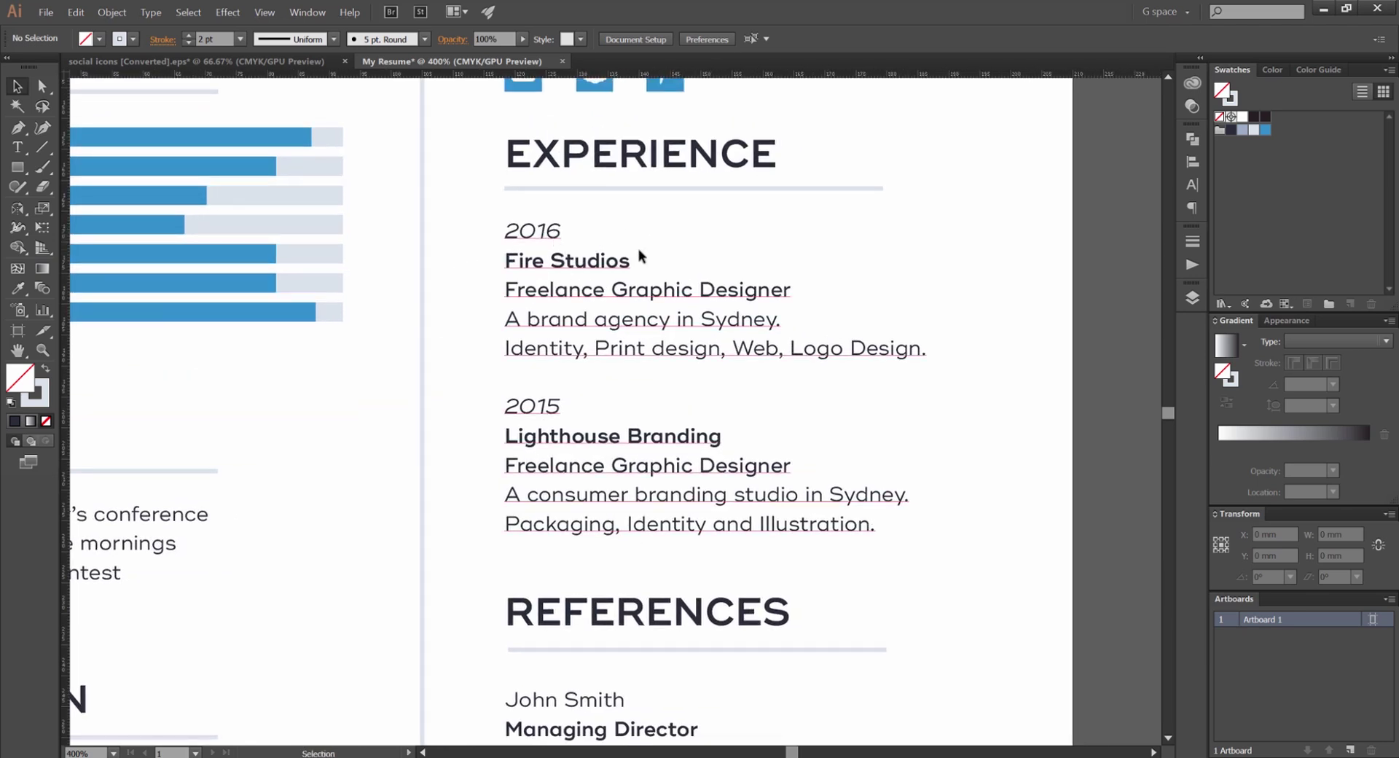
{"action": "scroll", "coordinate": [610, 291], "scroll_direction": "down", "scroll_amount": 1}
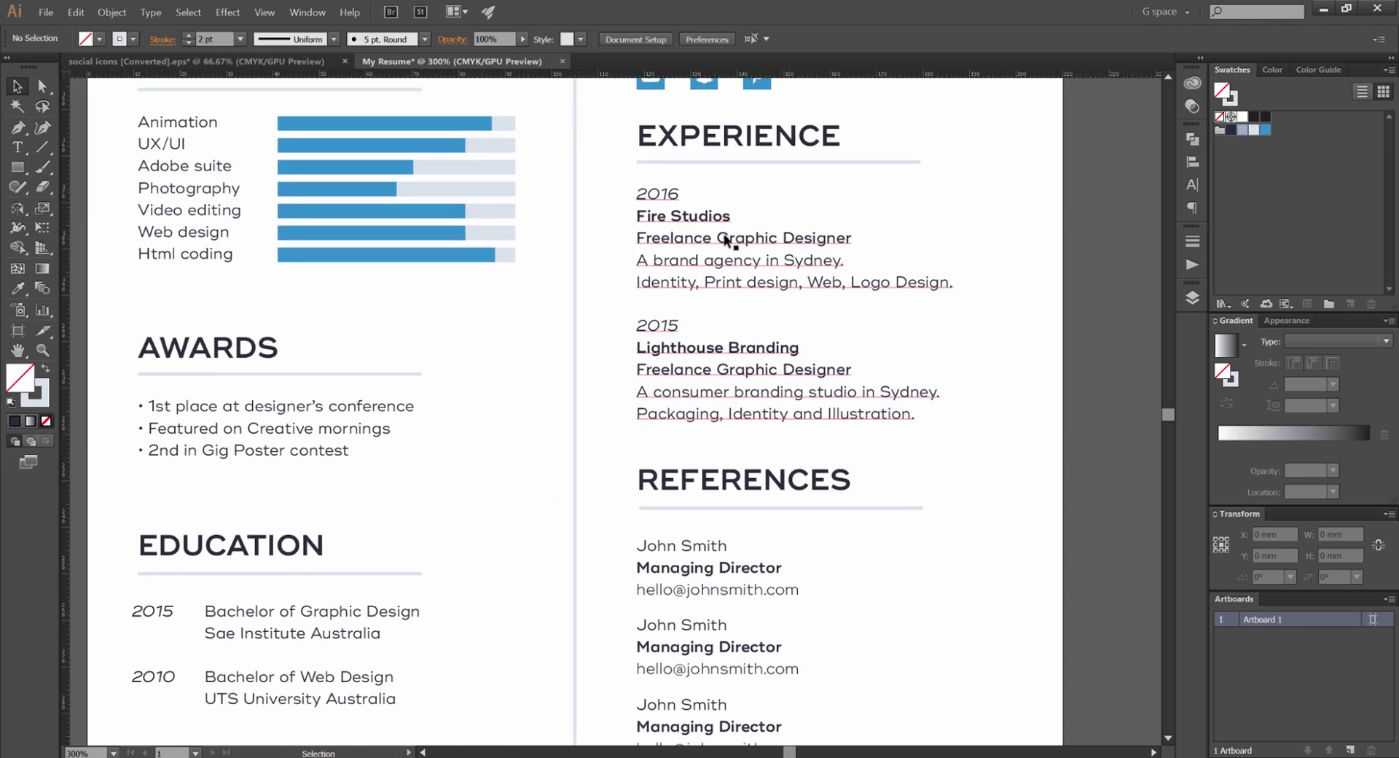
{"action": "scroll", "coordinate": [725, 243], "scroll_direction": "down", "scroll_amount": 1}
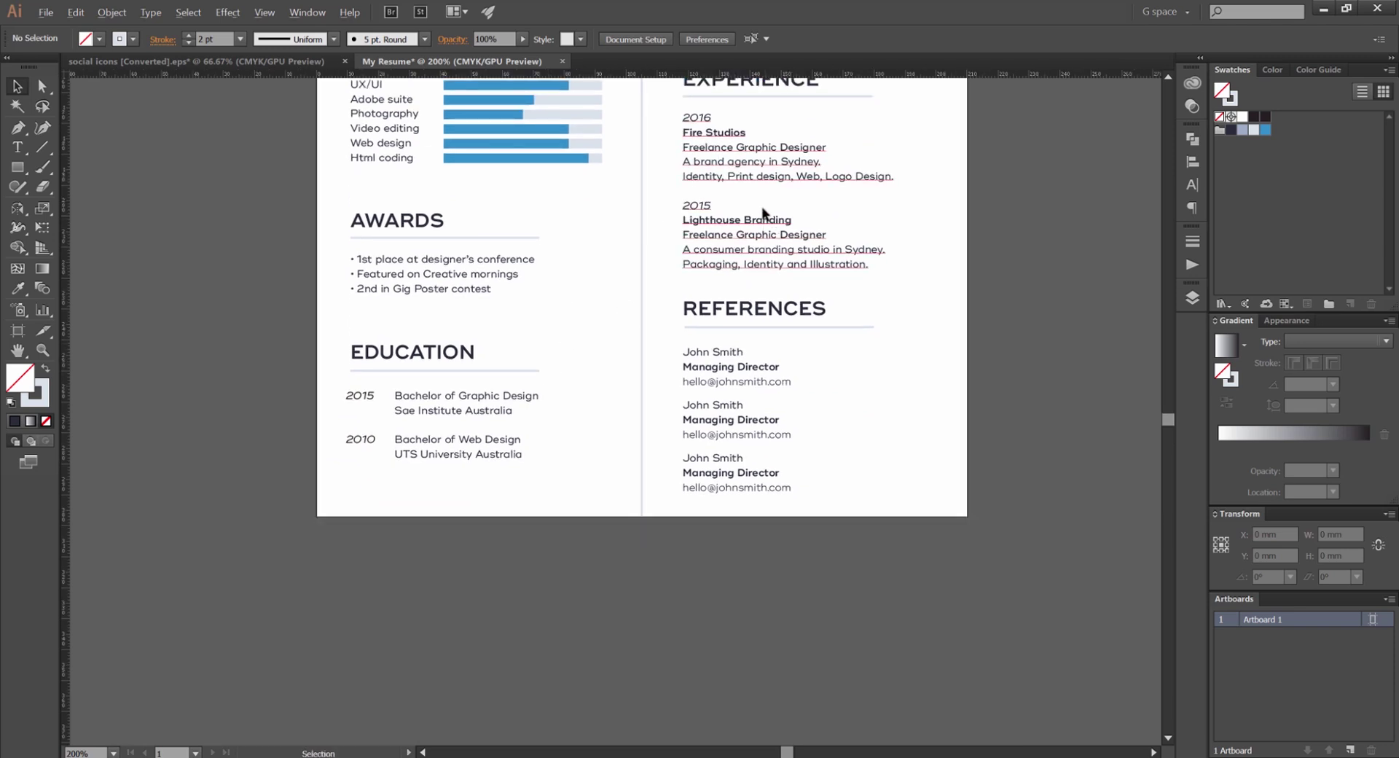
{"action": "scroll", "coordinate": [765, 211], "scroll_direction": "up", "scroll_amount": 1}
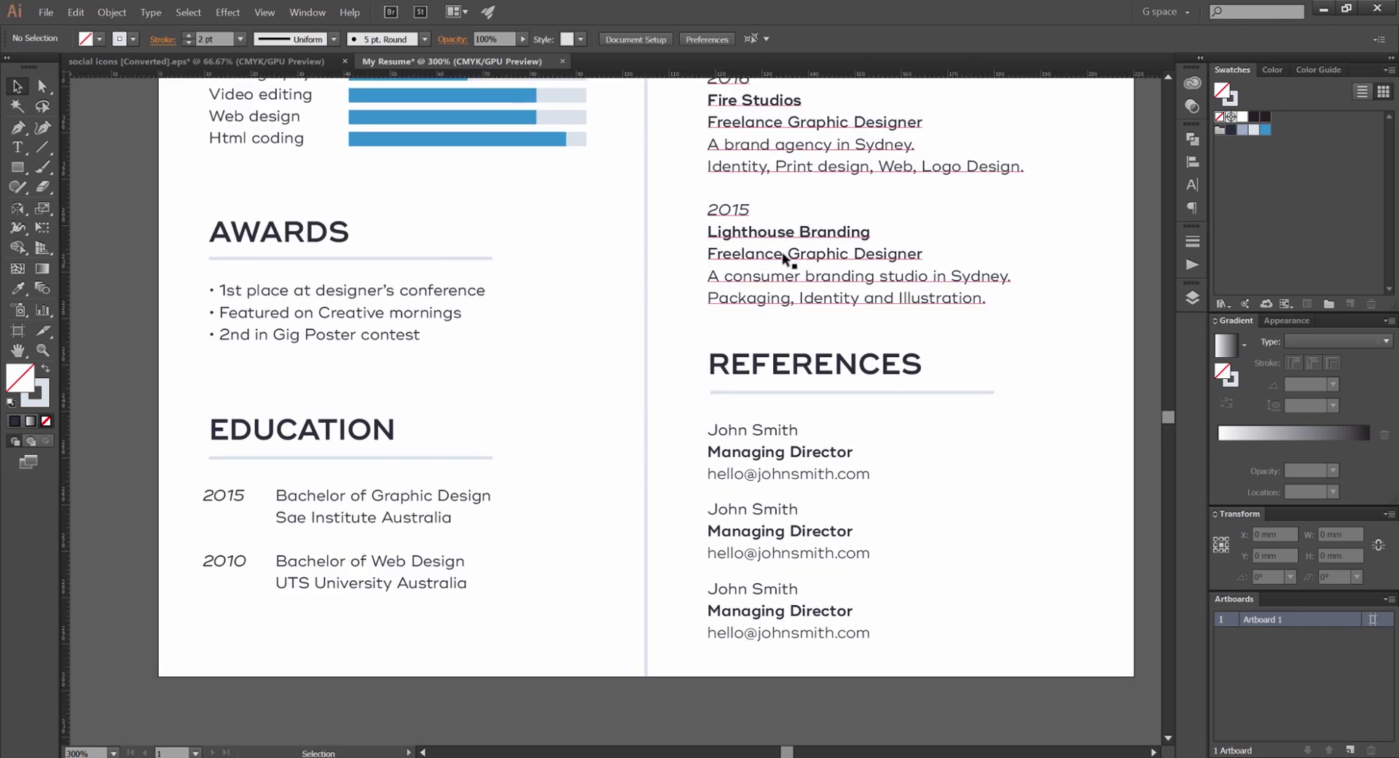
{"action": "scroll", "coordinate": [562, 290], "scroll_direction": "down", "scroll_amount": 1}
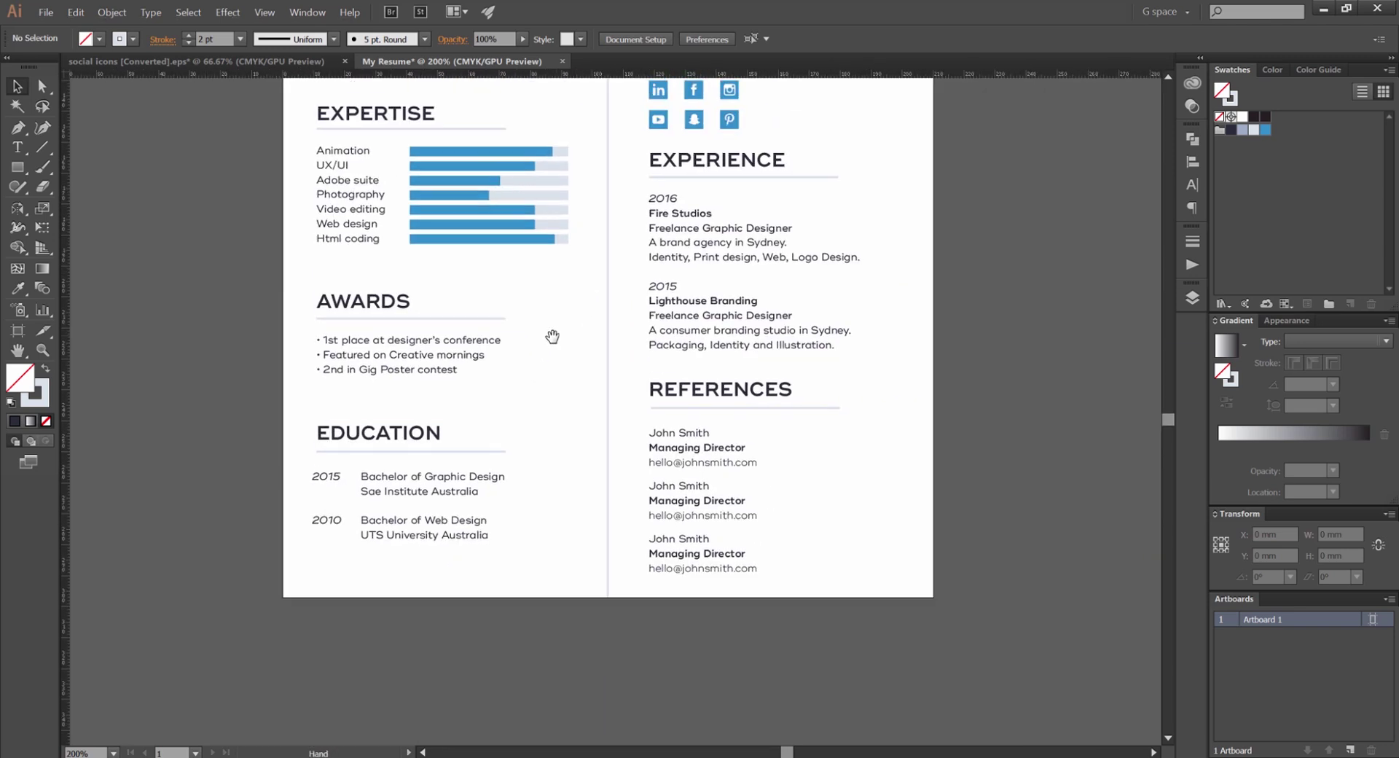
{"action": "scroll", "coordinate": [538, 423], "scroll_direction": "up", "scroll_amount": 1}
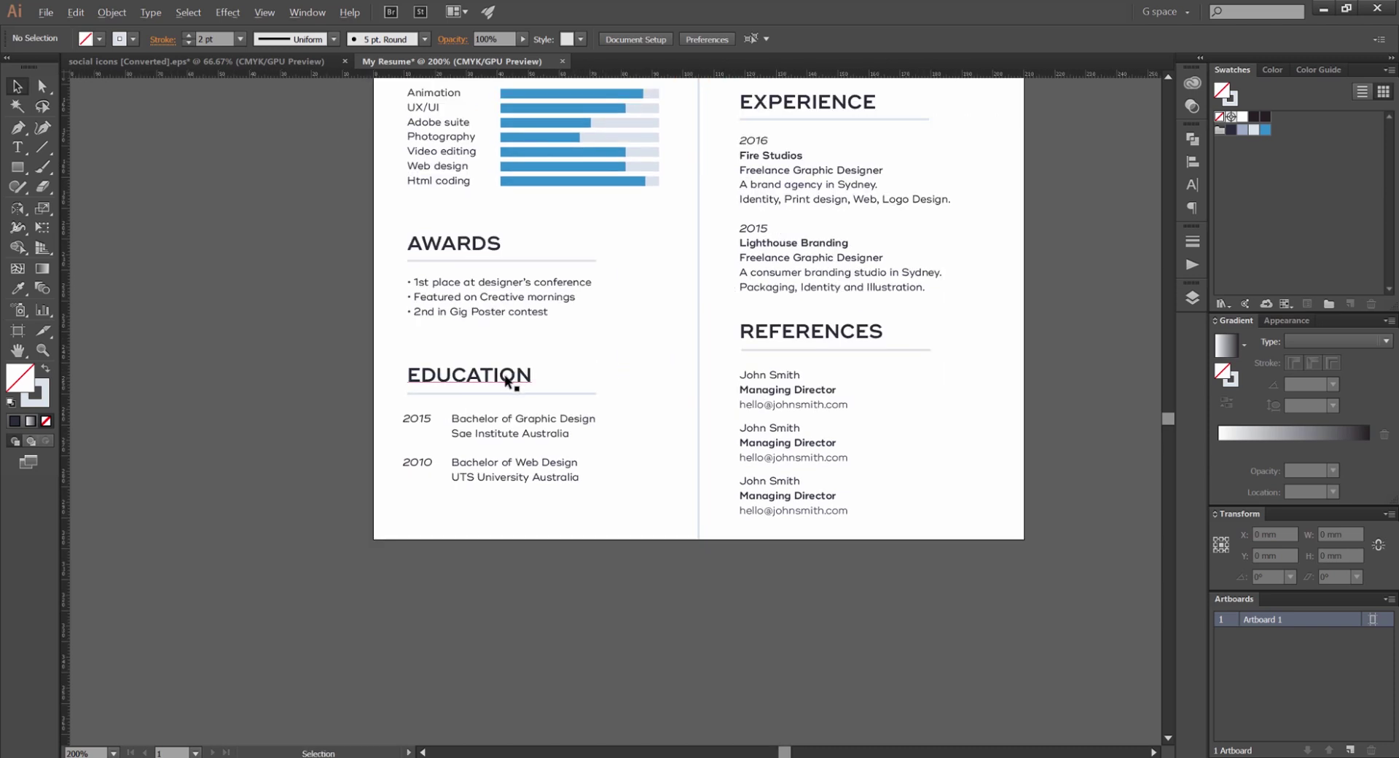
{"action": "scroll", "coordinate": [597, 306], "scroll_direction": "up", "scroll_amount": 2}
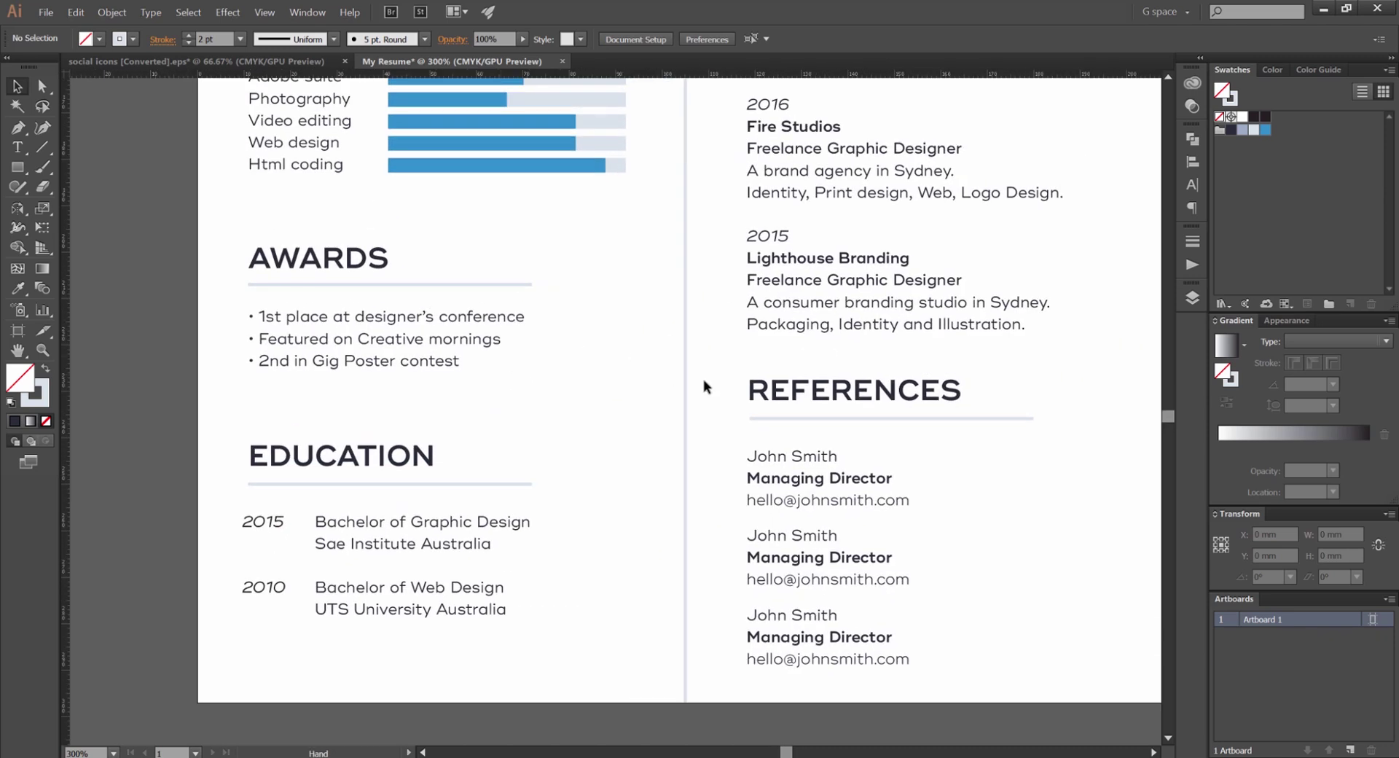
{"action": "scroll", "coordinate": [716, 391], "scroll_direction": "down", "scroll_amount": 1}
{"action": "scroll", "coordinate": [870, 316], "scroll_direction": "up", "scroll_amount": 3}
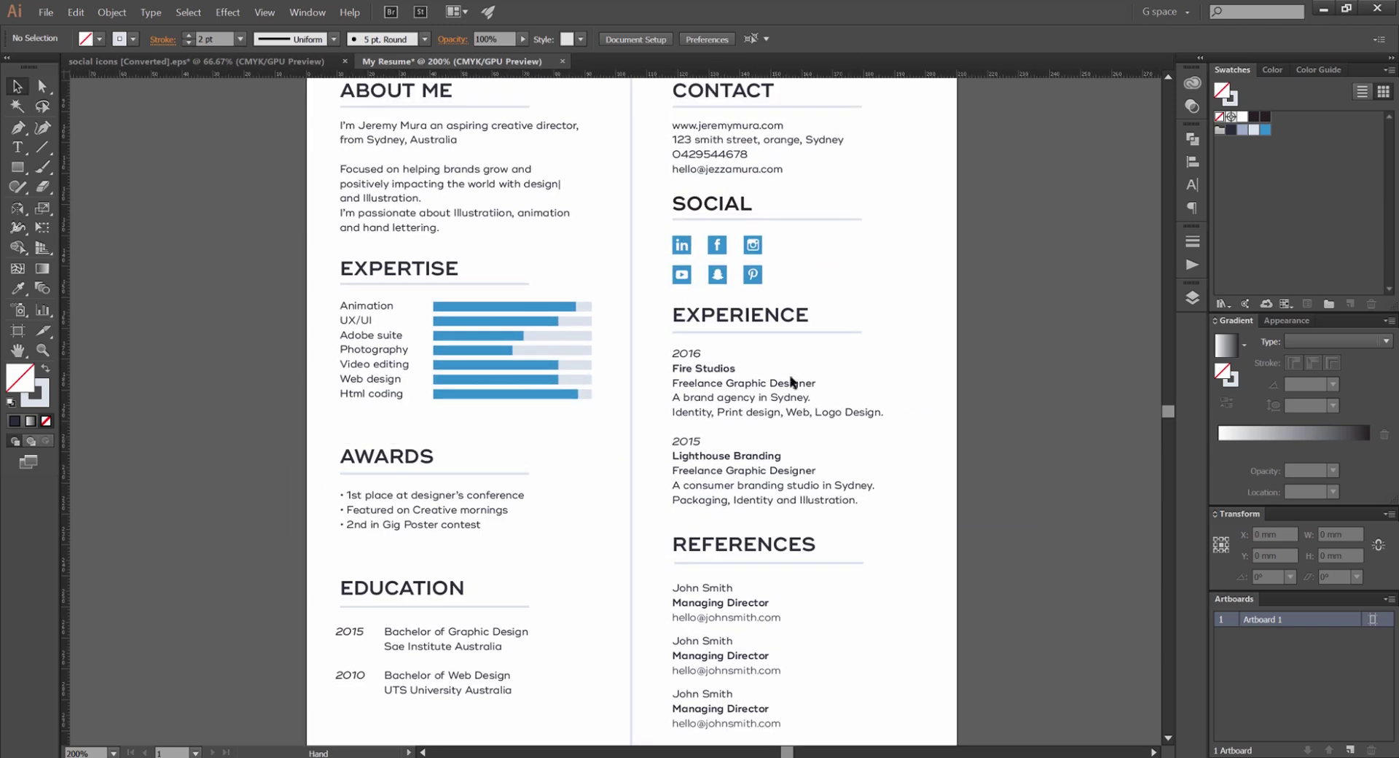
{"action": "left_click_drag", "start_coordinate": [586, 208], "coordinate": [604, 316]}
{"action": "scroll", "coordinate": [575, 265], "scroll_direction": "down", "scroll_amount": 1}
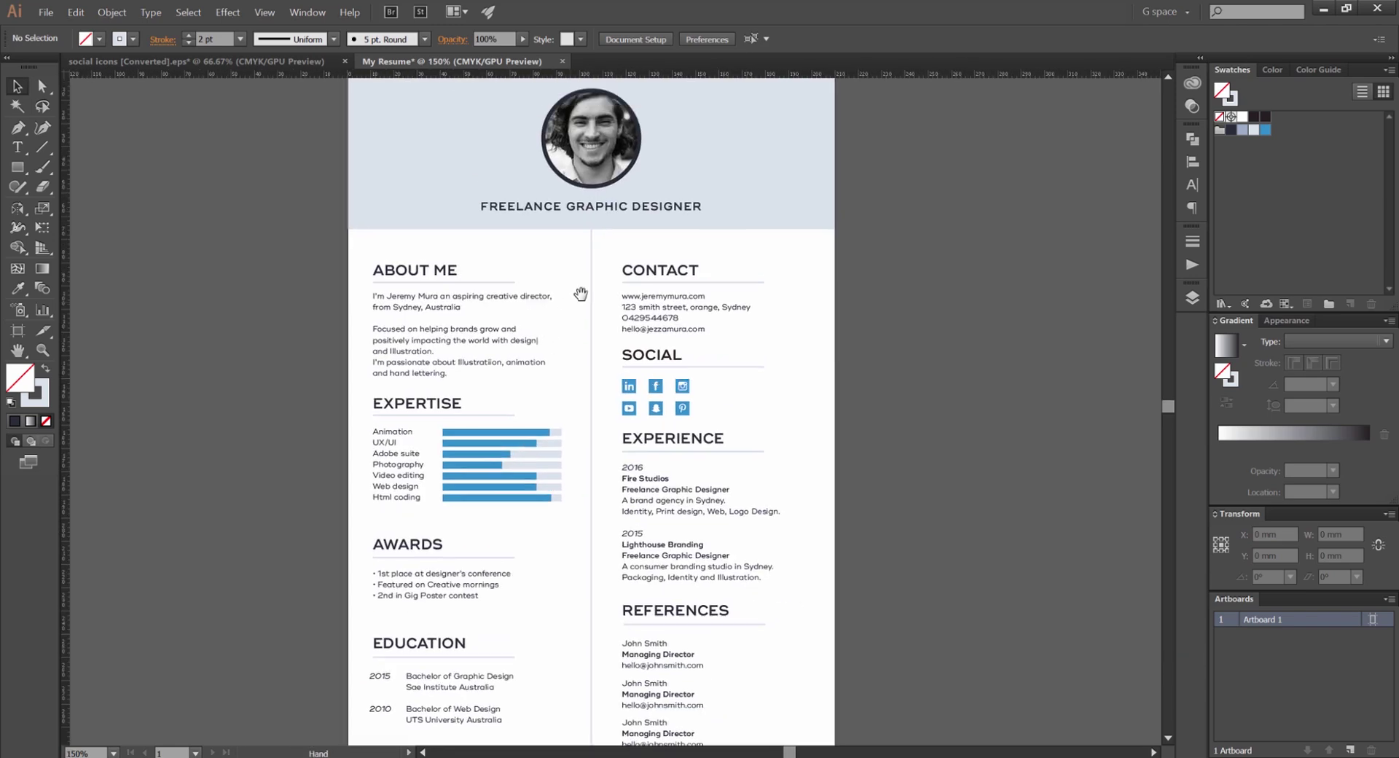
{"action": "scroll", "coordinate": [503, 240], "scroll_direction": "up", "scroll_amount": 2}
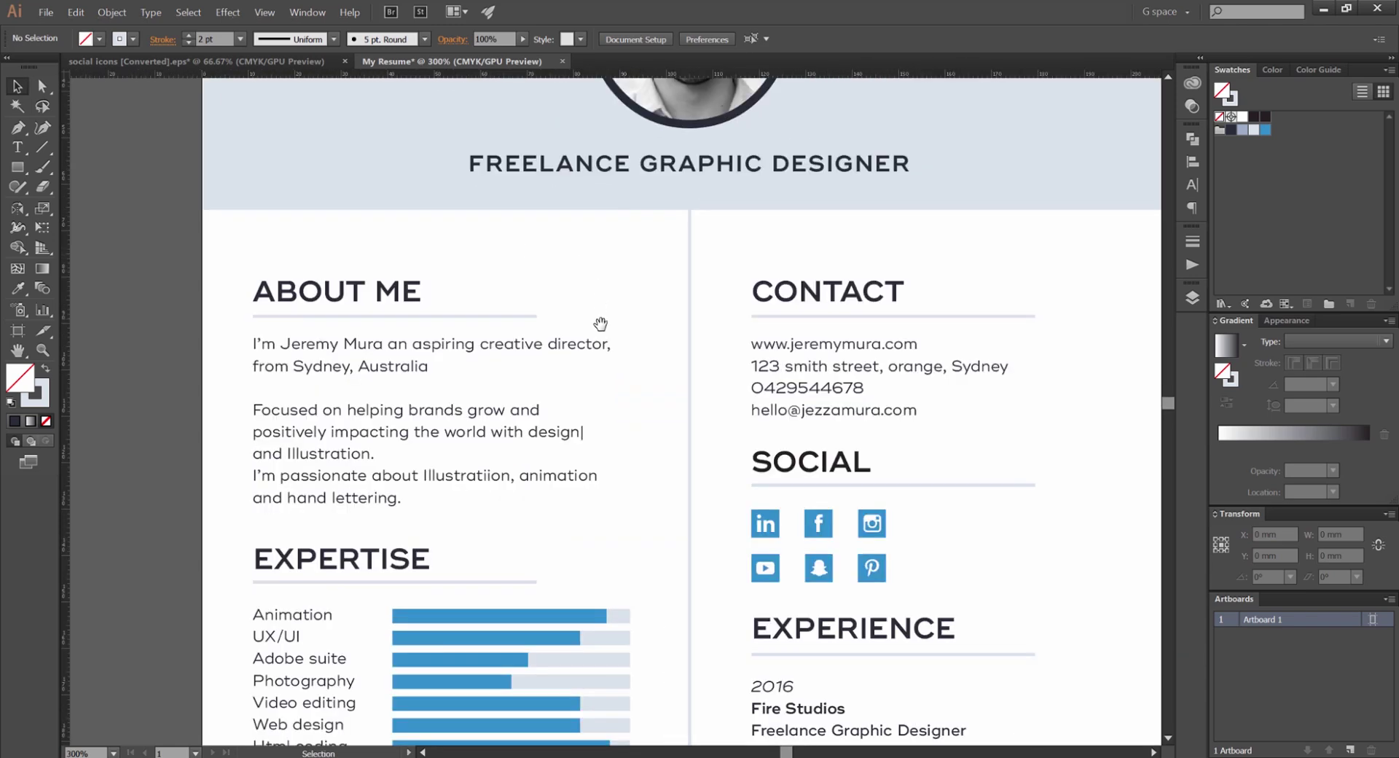
{"action": "scroll", "coordinate": [505, 308], "scroll_direction": "down", "scroll_amount": 2}
{"action": "key", "text": "t"}
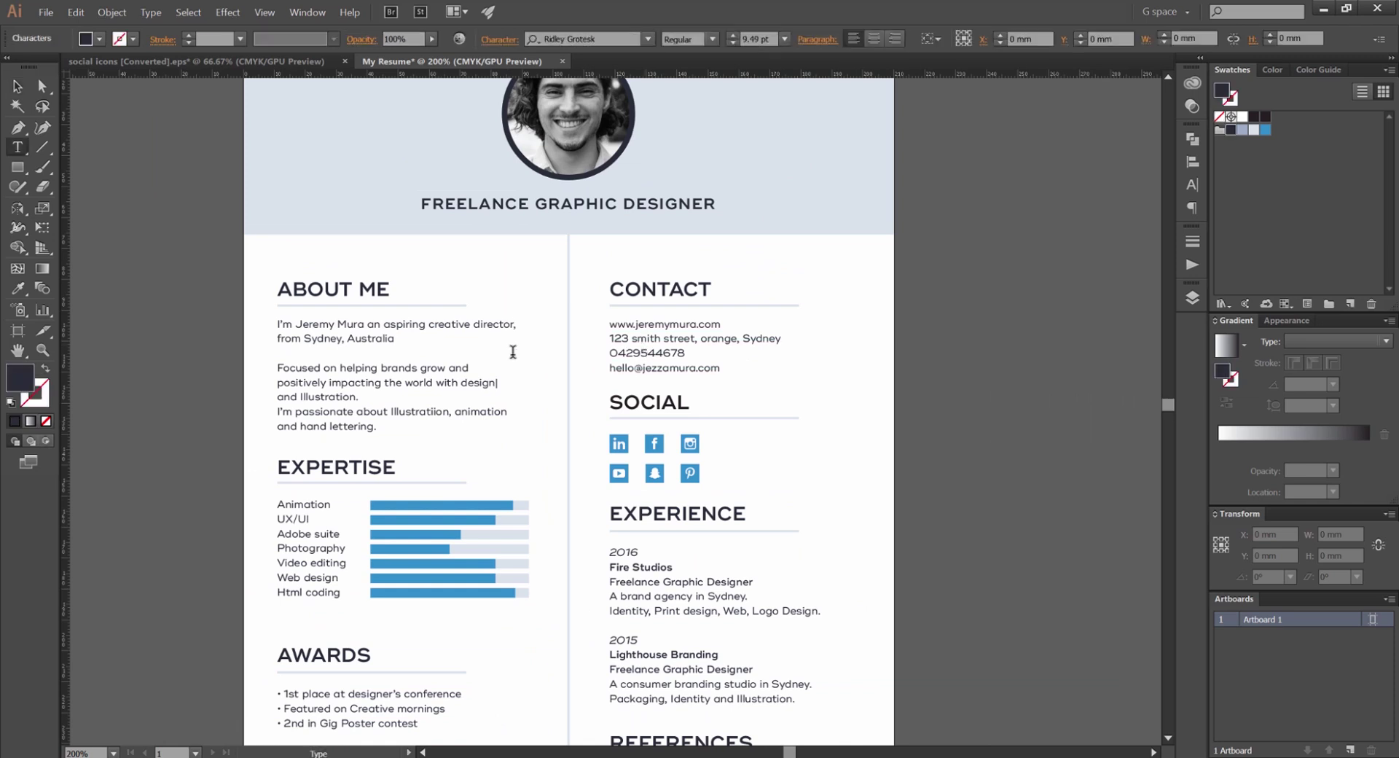
{"action": "left_click", "coordinate": [406, 366]}
{"action": "key", "text": "ctrl+a"}
{"action": "scroll", "coordinate": [689, 494], "scroll_direction": "down", "scroll_amount": 1}
{"action": "left_click", "coordinate": [689, 495]}
{"action": "key", "text": "ctrl+a"}
{"action": "scroll", "coordinate": [396, 448], "scroll_direction": "down", "scroll_amount": 2}
{"action": "key", "text": "Escape"}
{"action": "scroll", "coordinate": [396, 448], "scroll_direction": "up", "scroll_amount": 5}
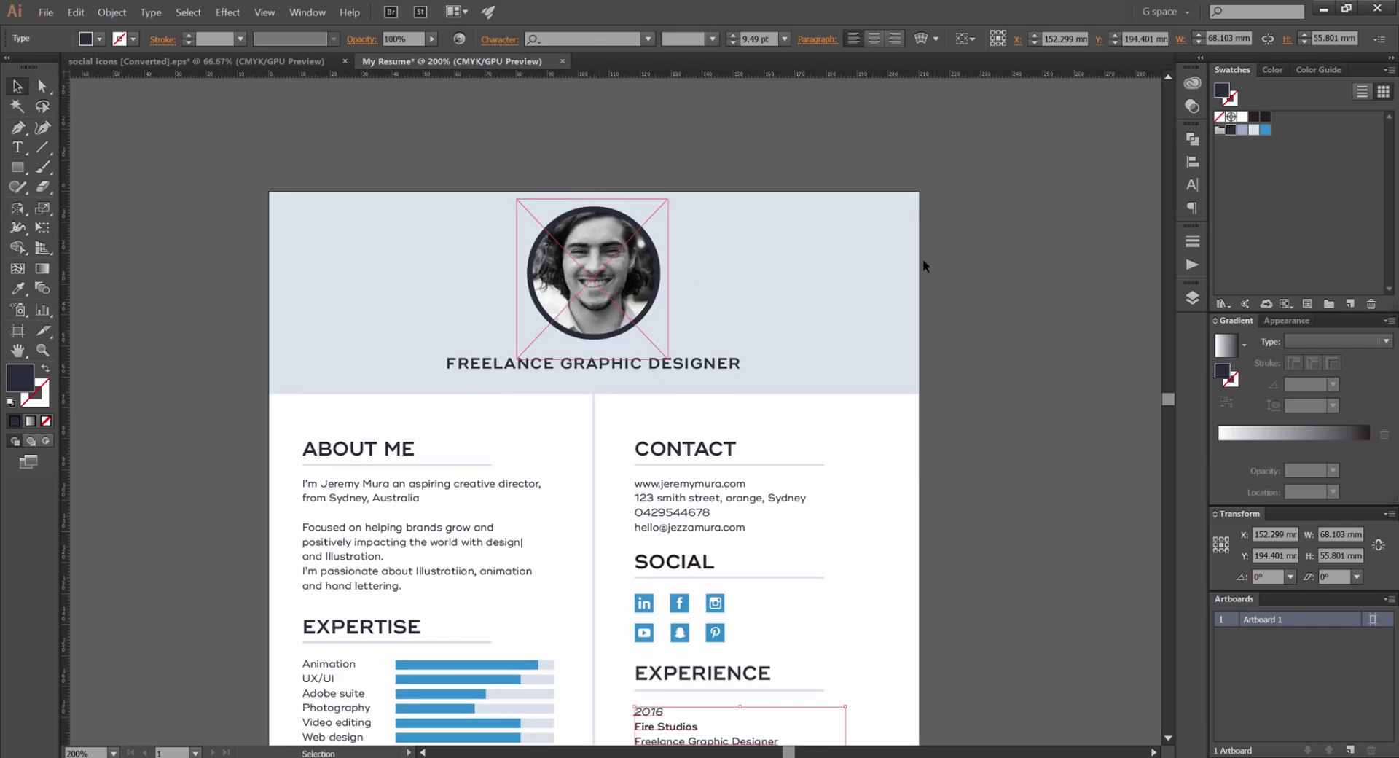
{"action": "scroll", "coordinate": [951, 265], "scroll_direction": "down", "scroll_amount": 5}
{"action": "scroll", "coordinate": [702, 255], "scroll_direction": "up", "scroll_amount": 2}
{"action": "left_click", "coordinate": [794, 261]}
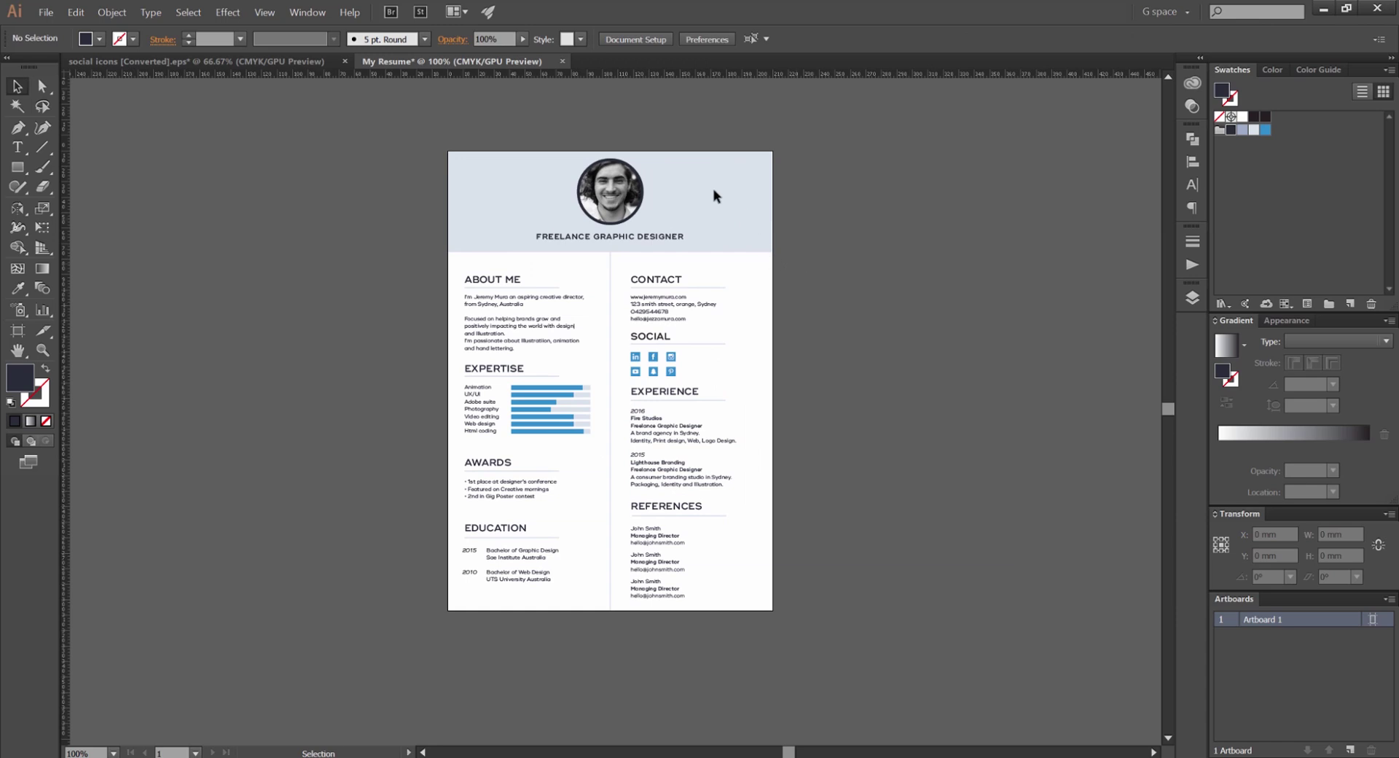
{"action": "scroll", "coordinate": [796, 191], "scroll_direction": "up", "scroll_amount": 1}
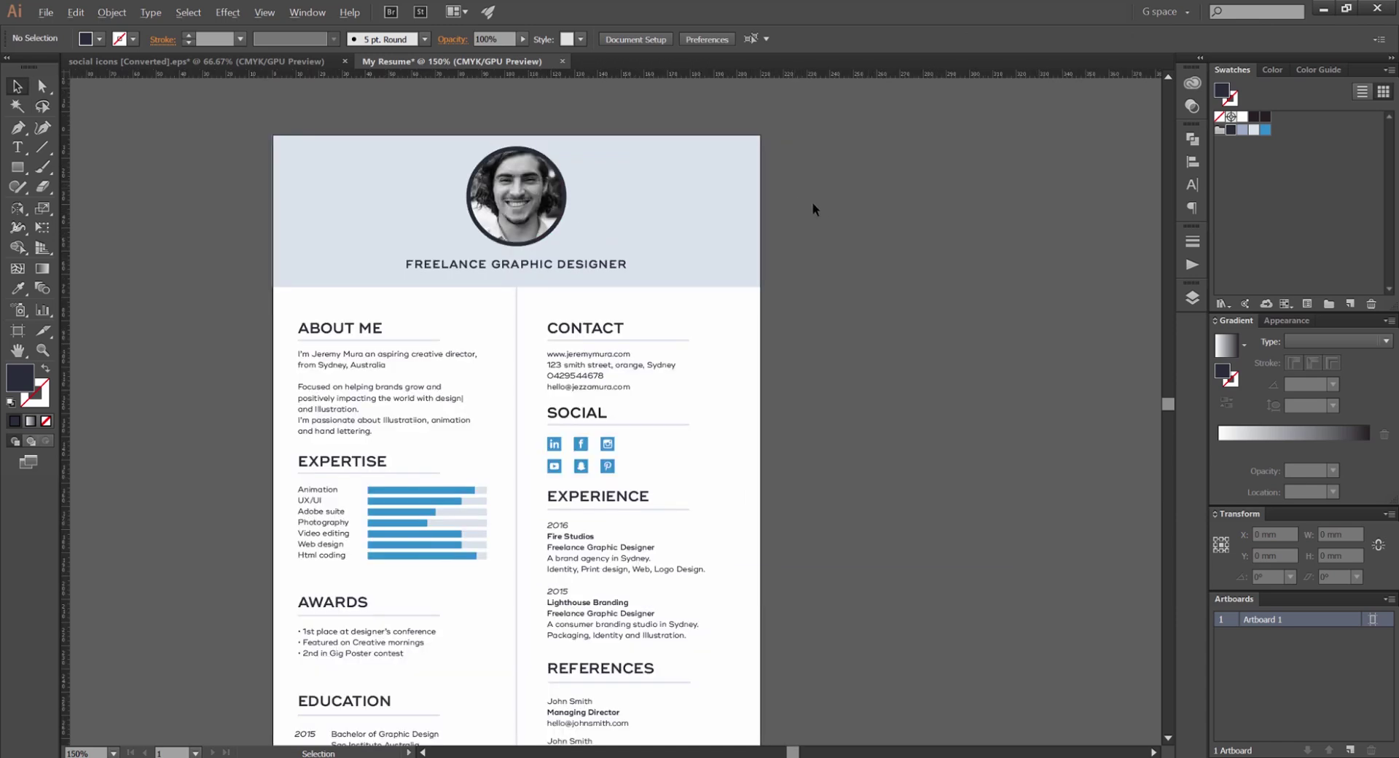
{"action": "scroll", "coordinate": [797, 248], "scroll_direction": "down", "scroll_amount": 1}
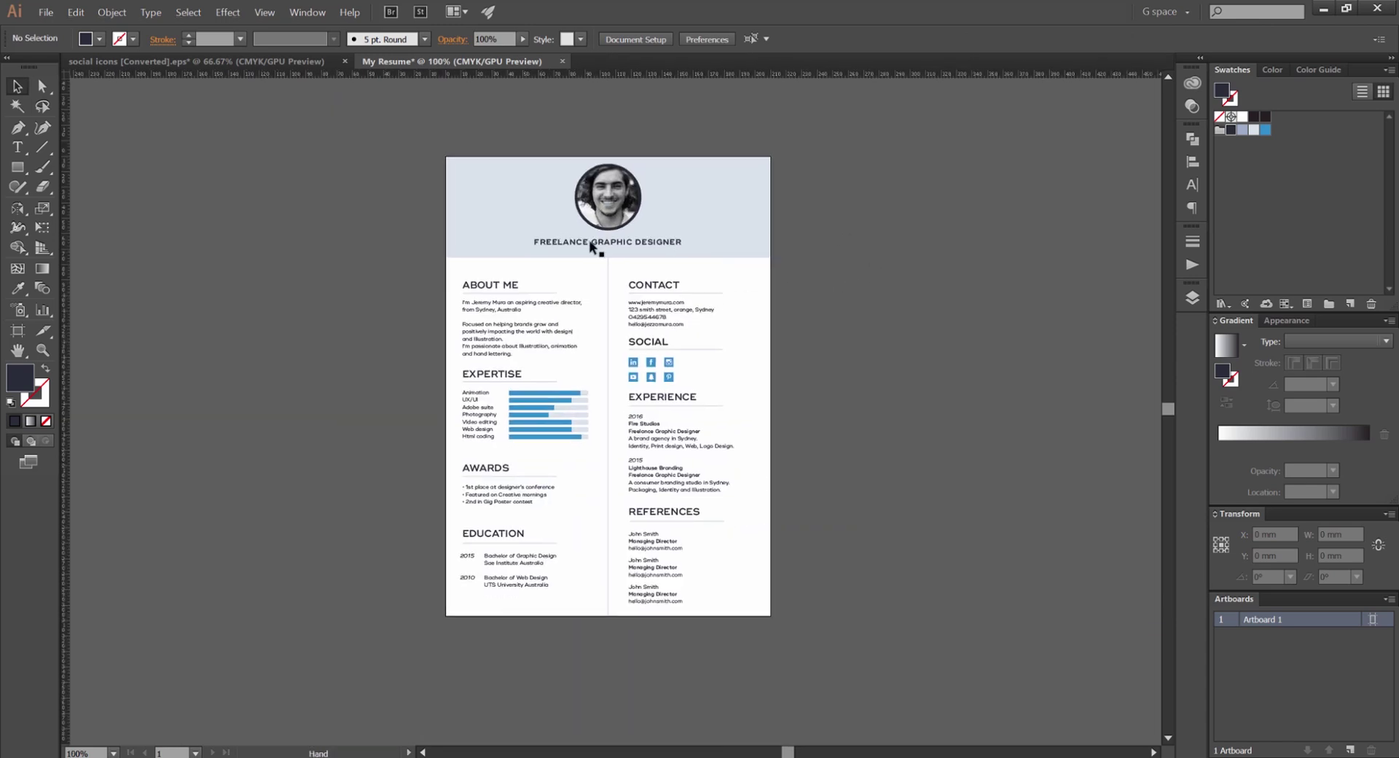
{"action": "scroll", "coordinate": [786, 207], "scroll_direction": "up", "scroll_amount": 1}
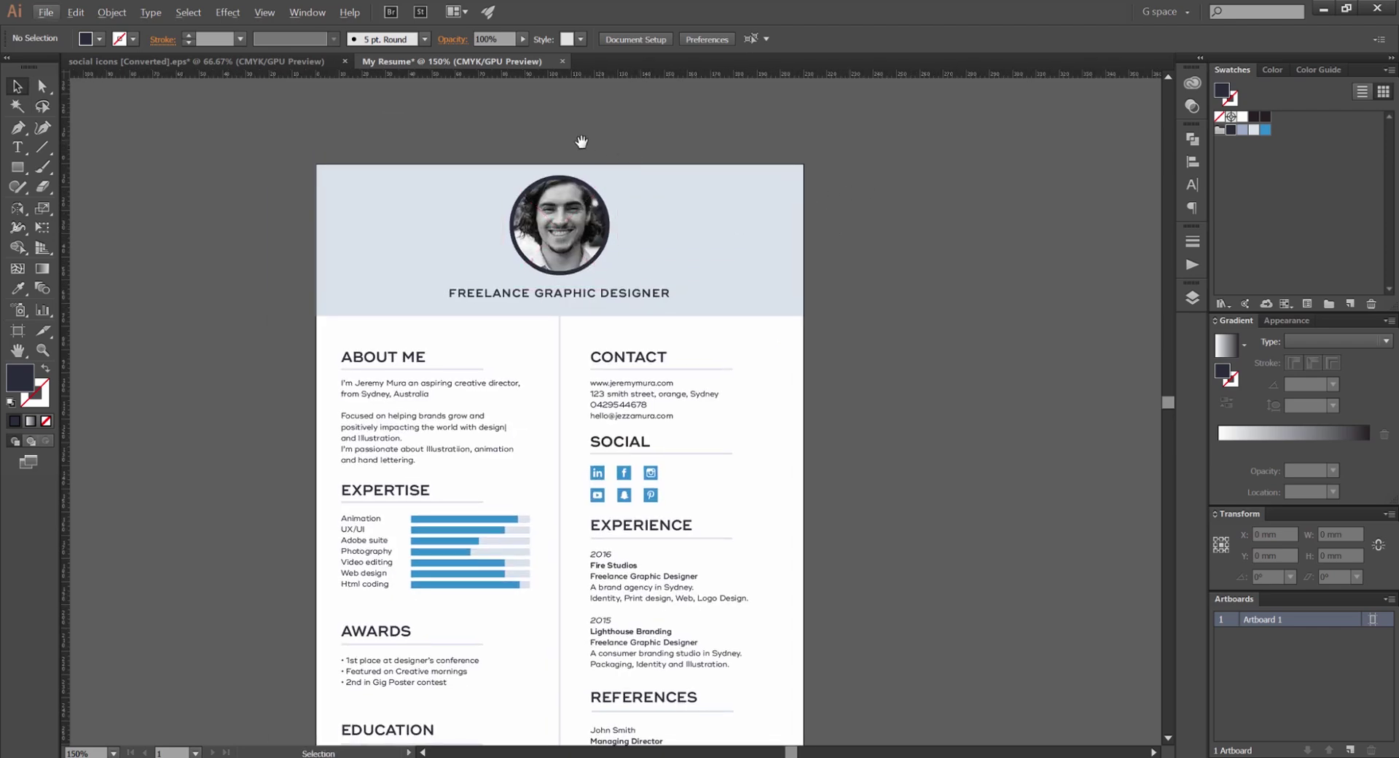
{"action": "left_click_drag", "start_coordinate": [581, 144], "coordinate": [606, 133]}
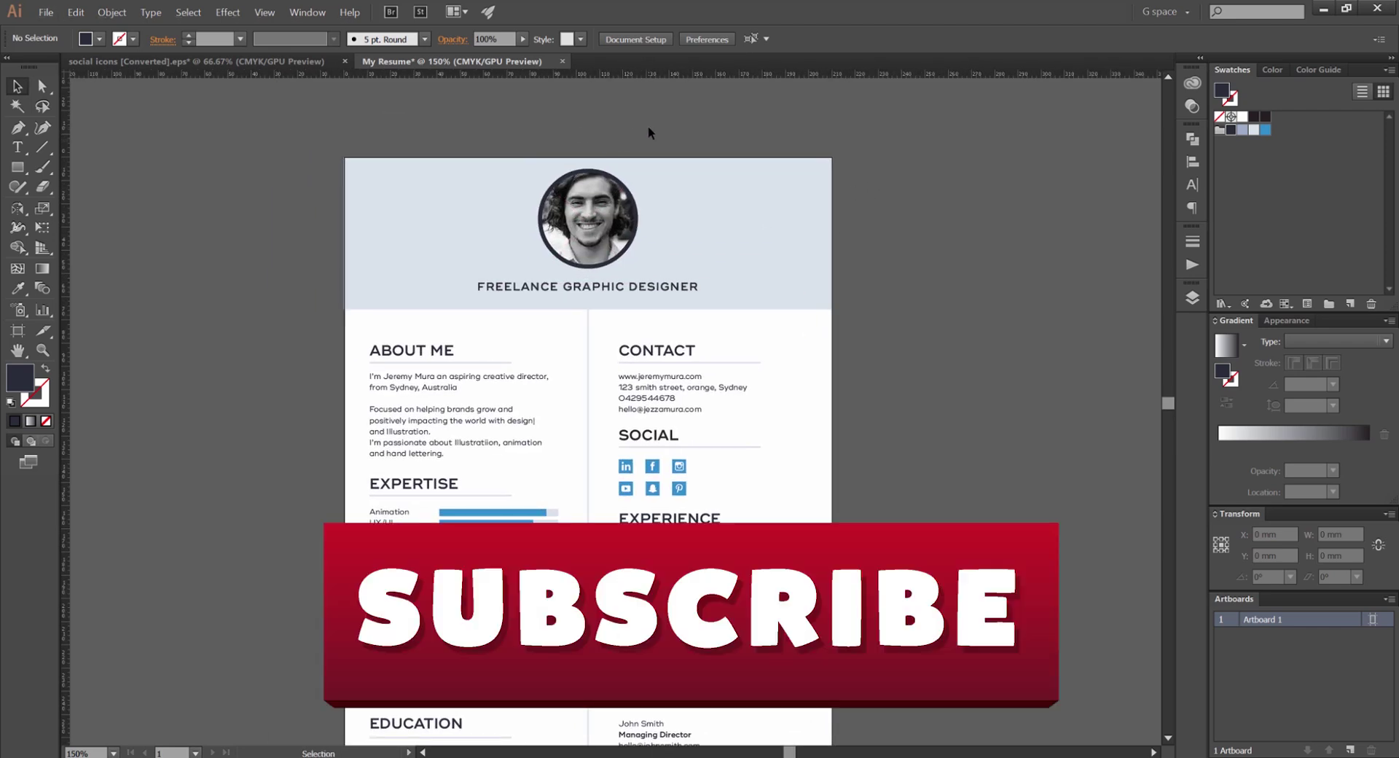